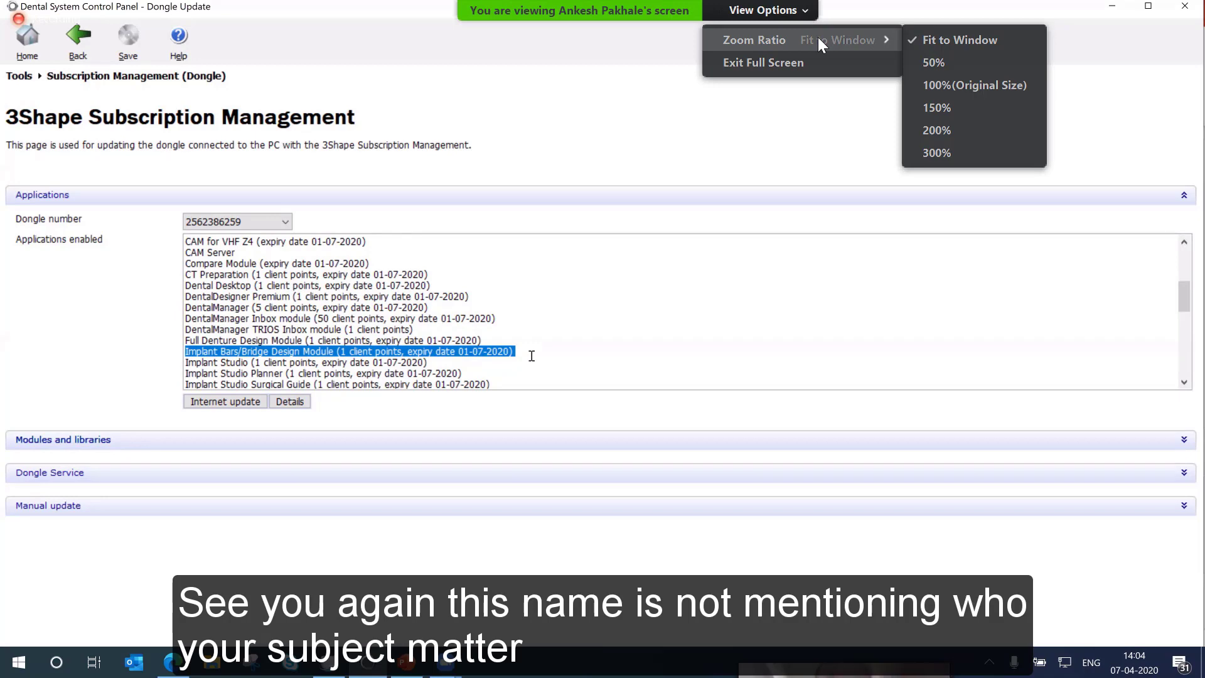
# Leave the dongle subscription management page and close the Dental System Control Panel
pyautogui.click(1193, 293)
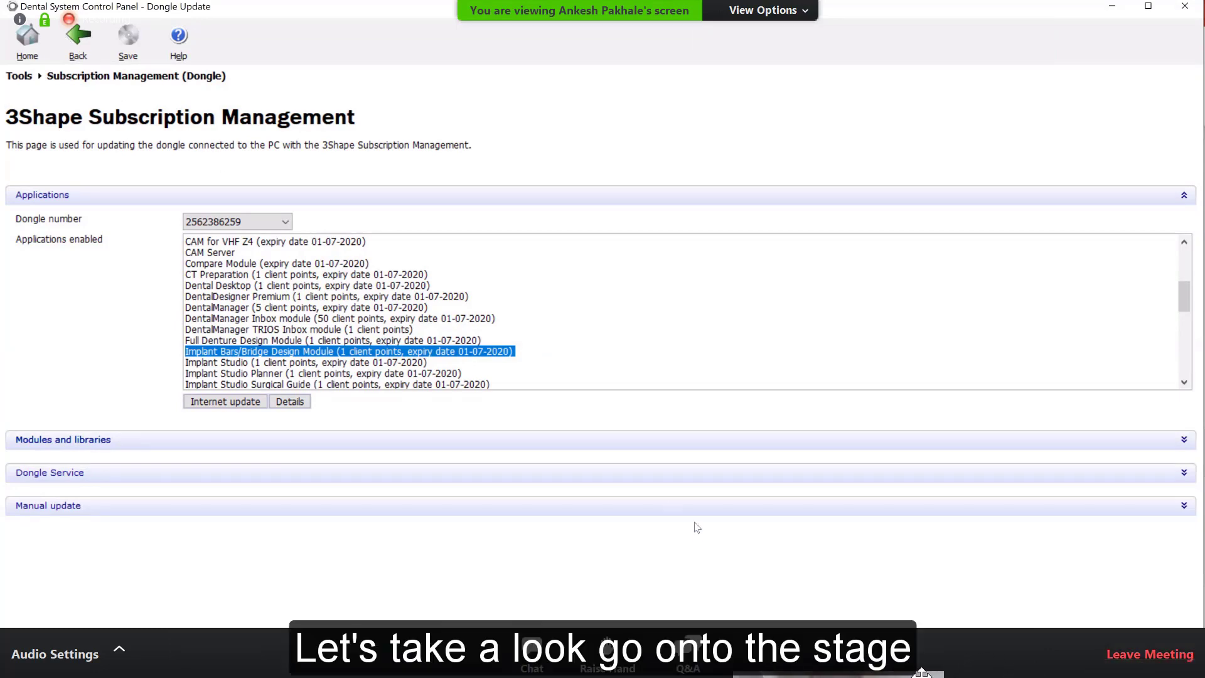
pyautogui.click(77, 41)
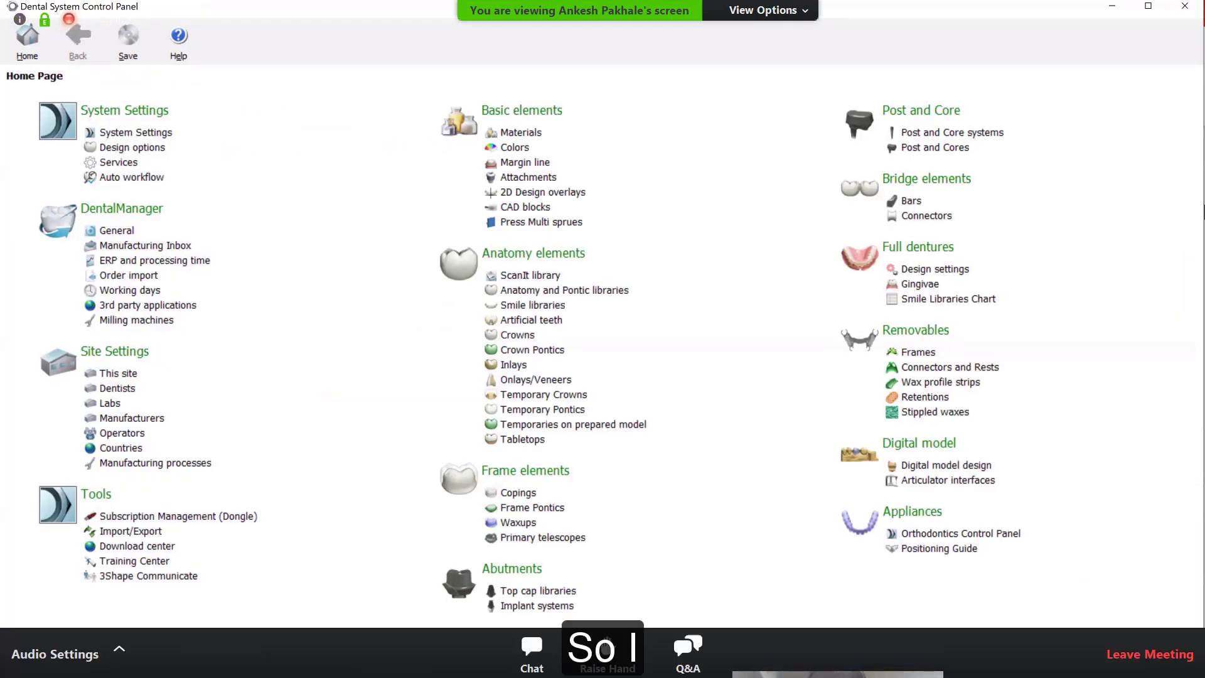
pyautogui.click(1185, 5)
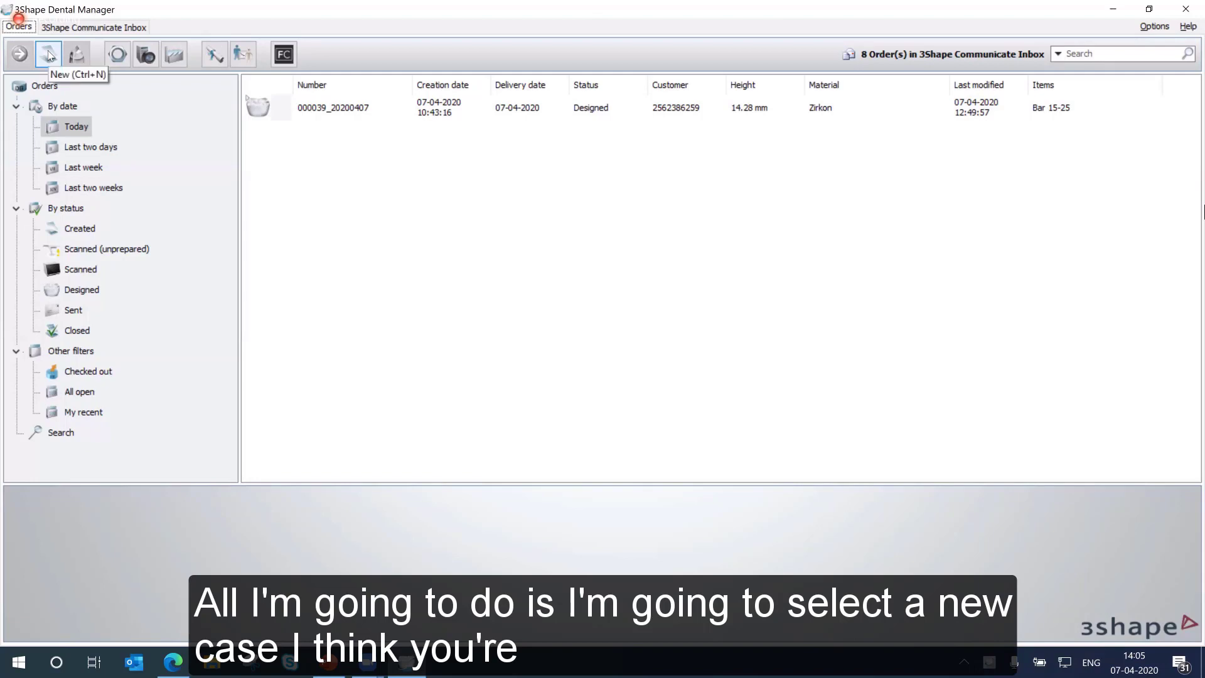
# Create a new order and set its order number to "Bar"
pyautogui.click(49, 55)
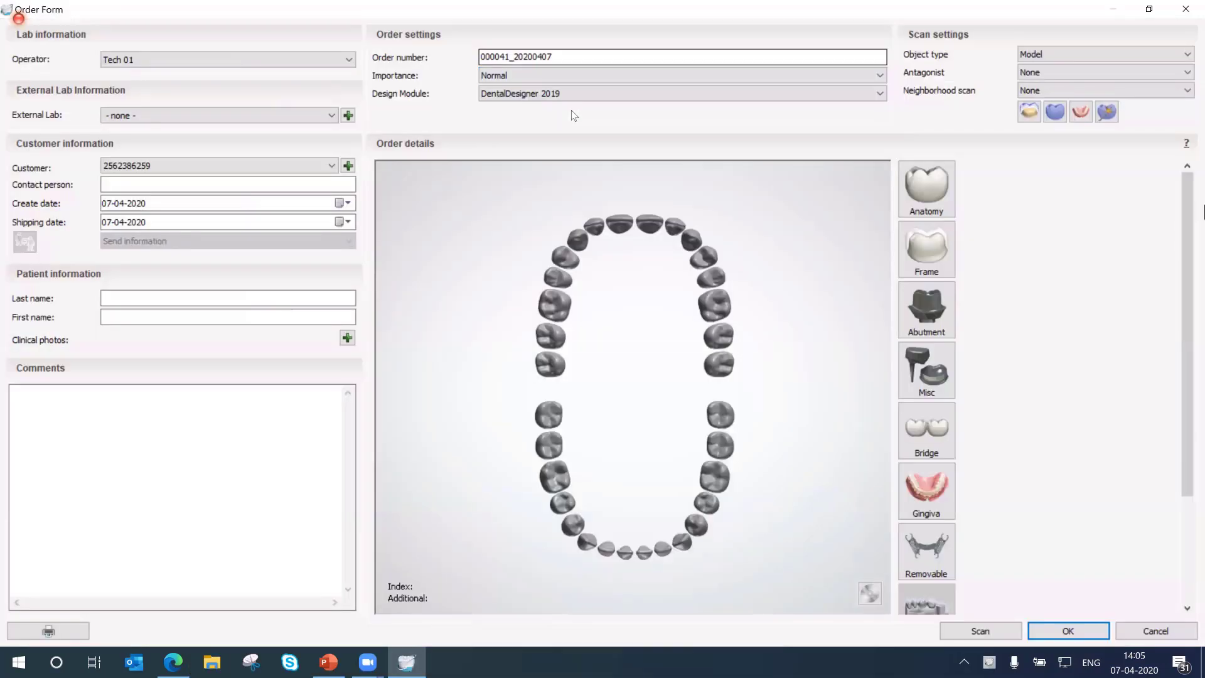
pyautogui.doubleClick(540, 57)
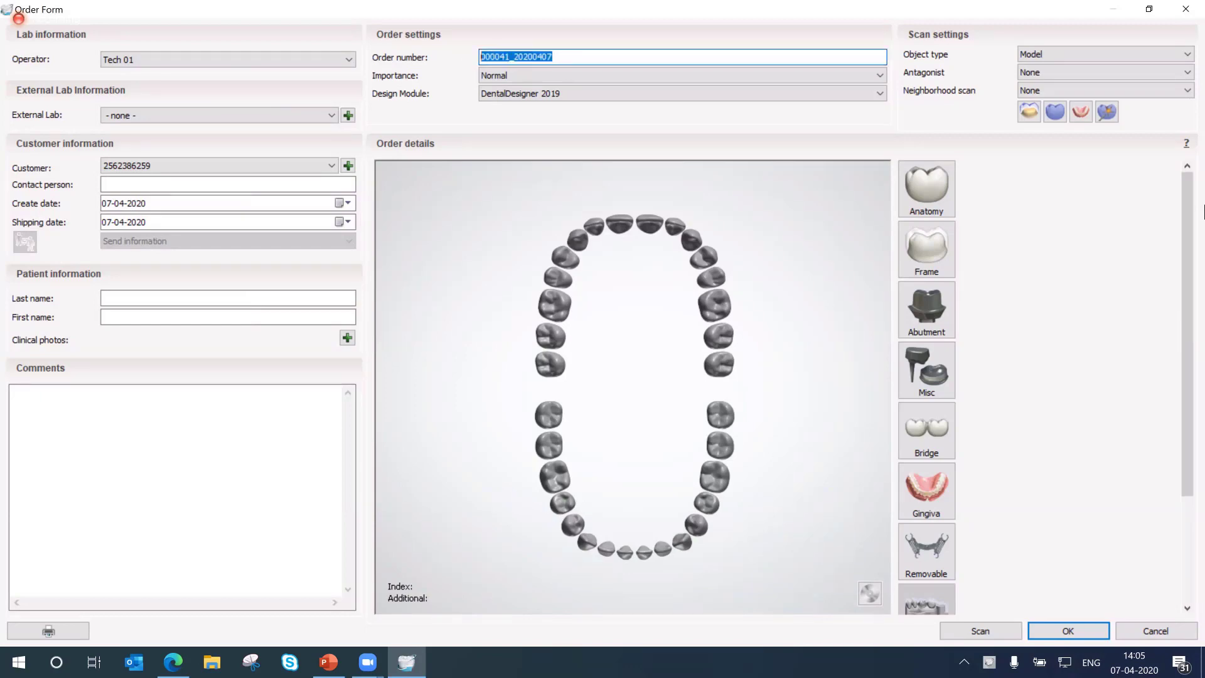
pyautogui.write('Bar')
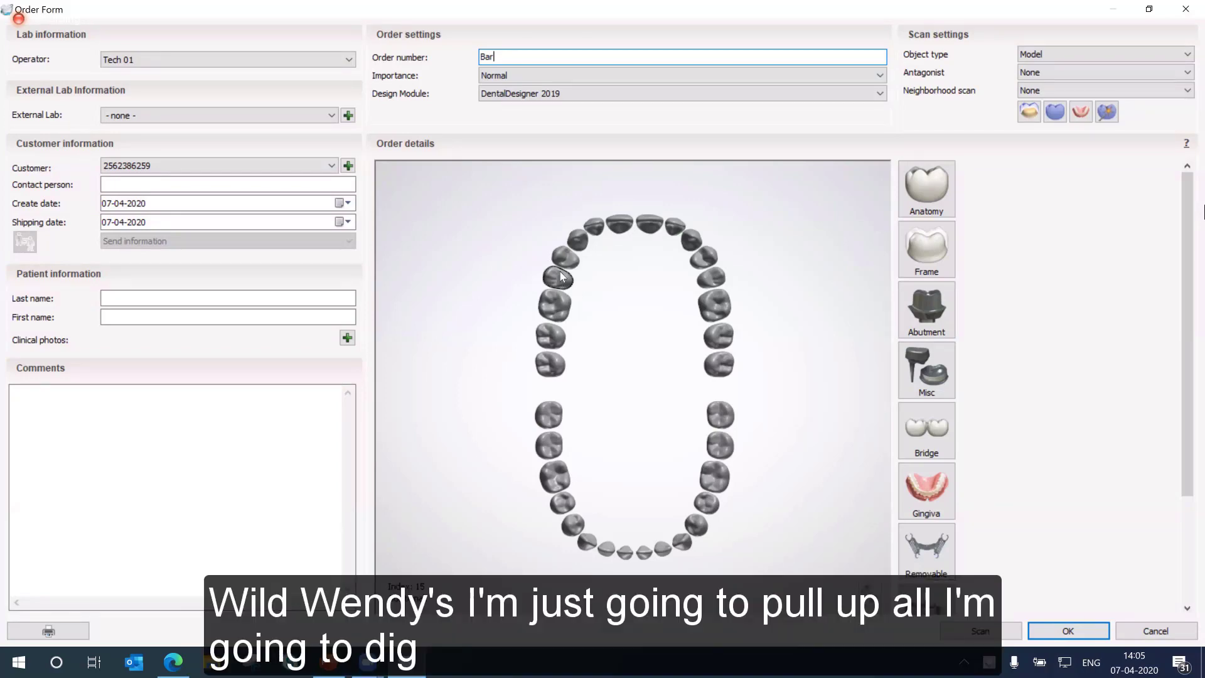
# Select upper teeth 15, 13, 11, 21, 23 and 25 and assign abutments to them
pyautogui.click(577, 240)
pyautogui.click(619, 223)
pyautogui.click(650, 223)
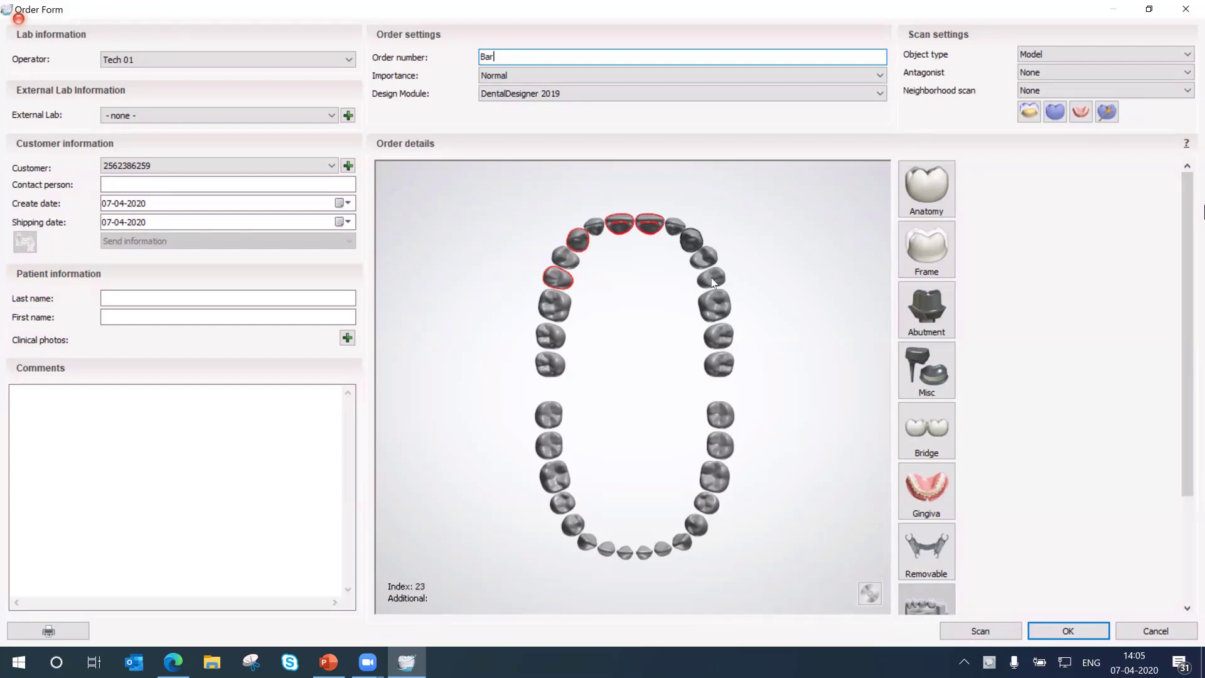
pyautogui.click(712, 279)
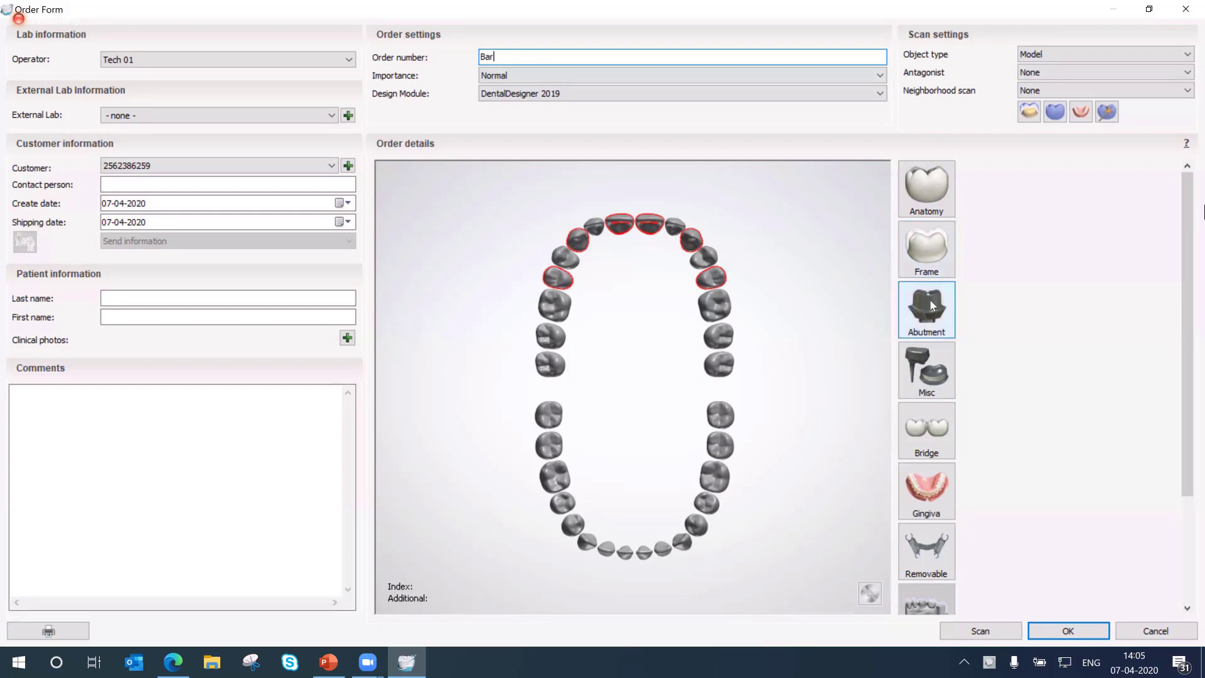
pyautogui.click(951, 324)
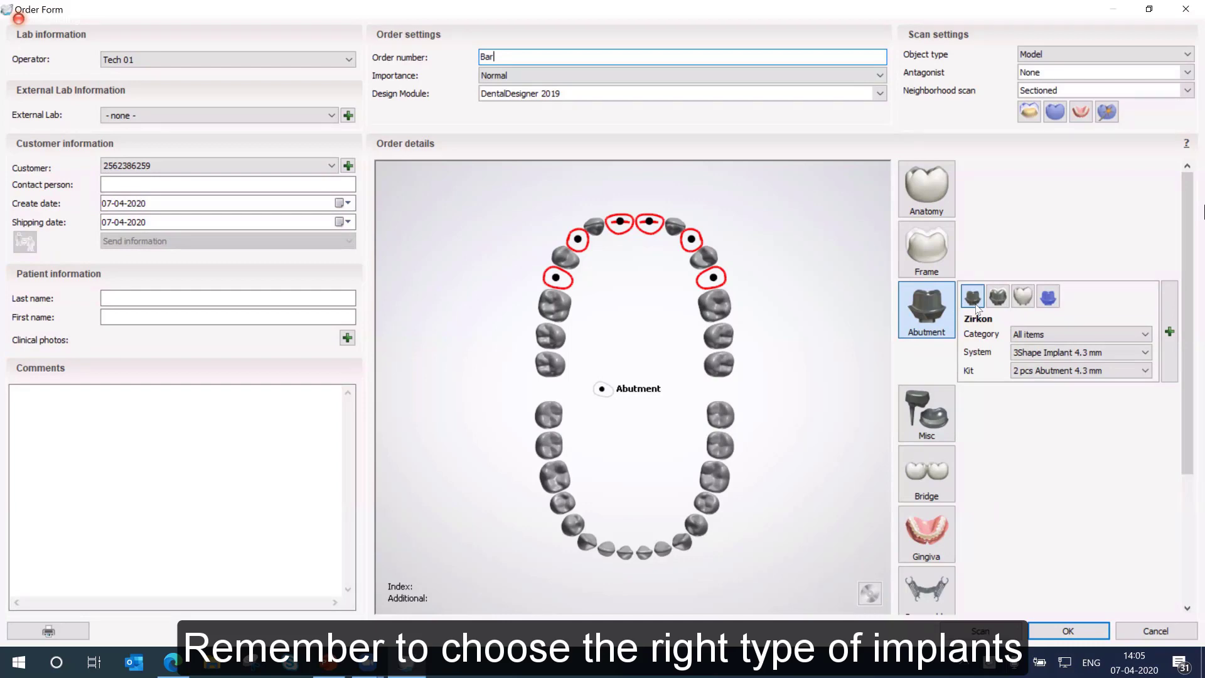
# Set the kit of the selected Zirkon abutments to Implant Bar/Bridge 4.3mm
pyautogui.click(1071, 373)
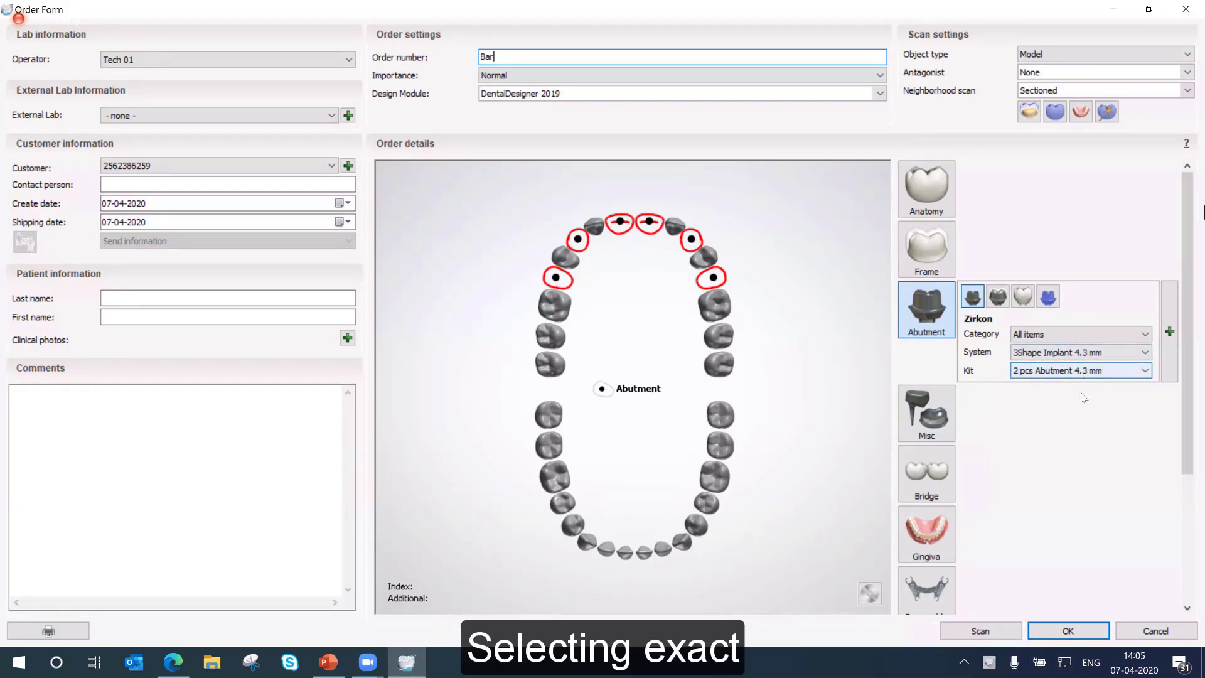
pyautogui.click(1086, 371)
pyautogui.press('Down')
pyautogui.press('Down')
pyautogui.press('Return')
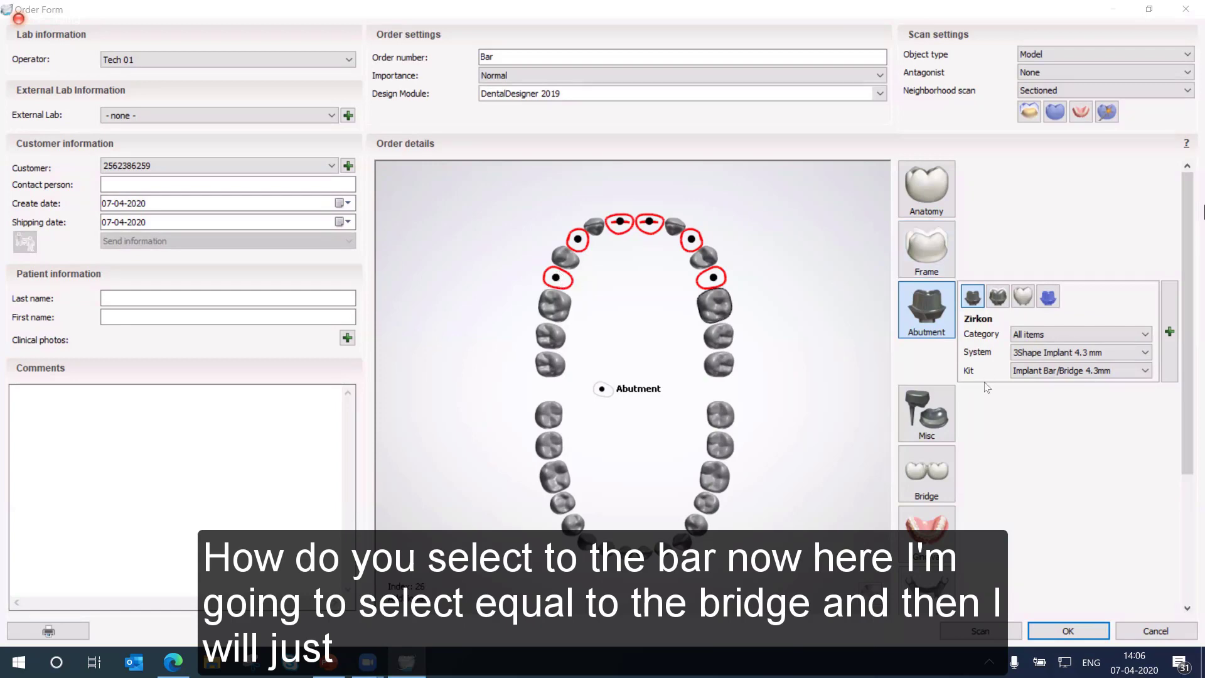
# Connect the abutments with a bar bridge of type Rectangle and save the order
pyautogui.click(926, 472)
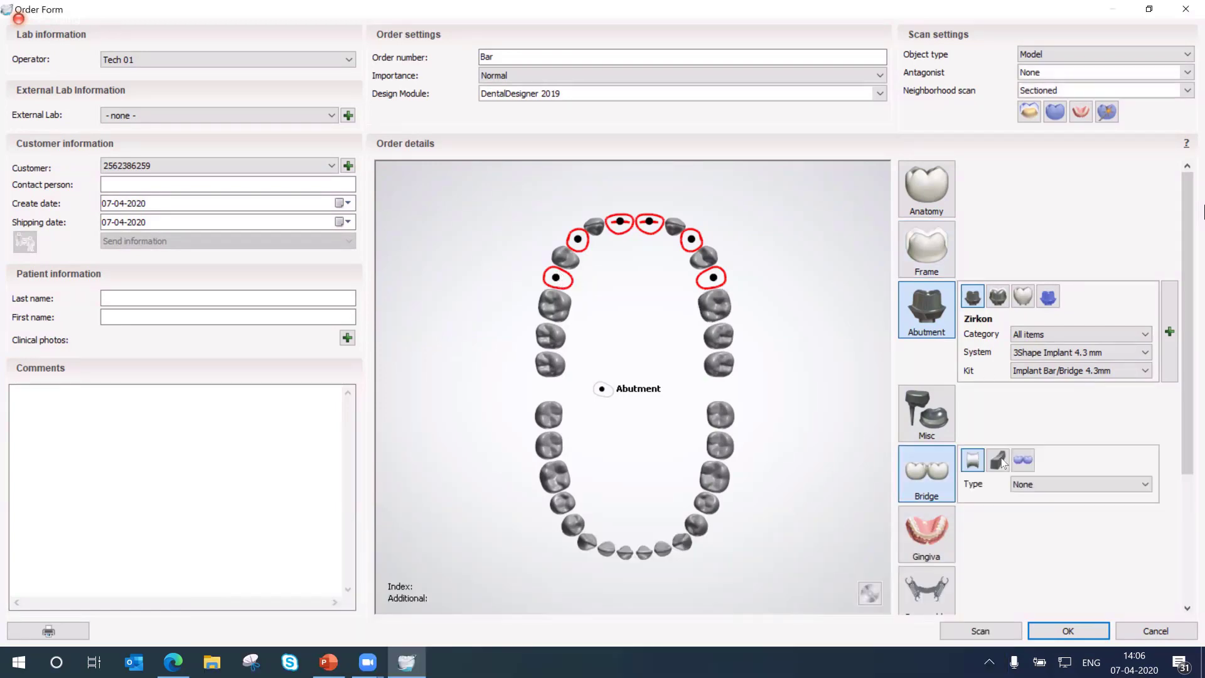
pyautogui.click(998, 460)
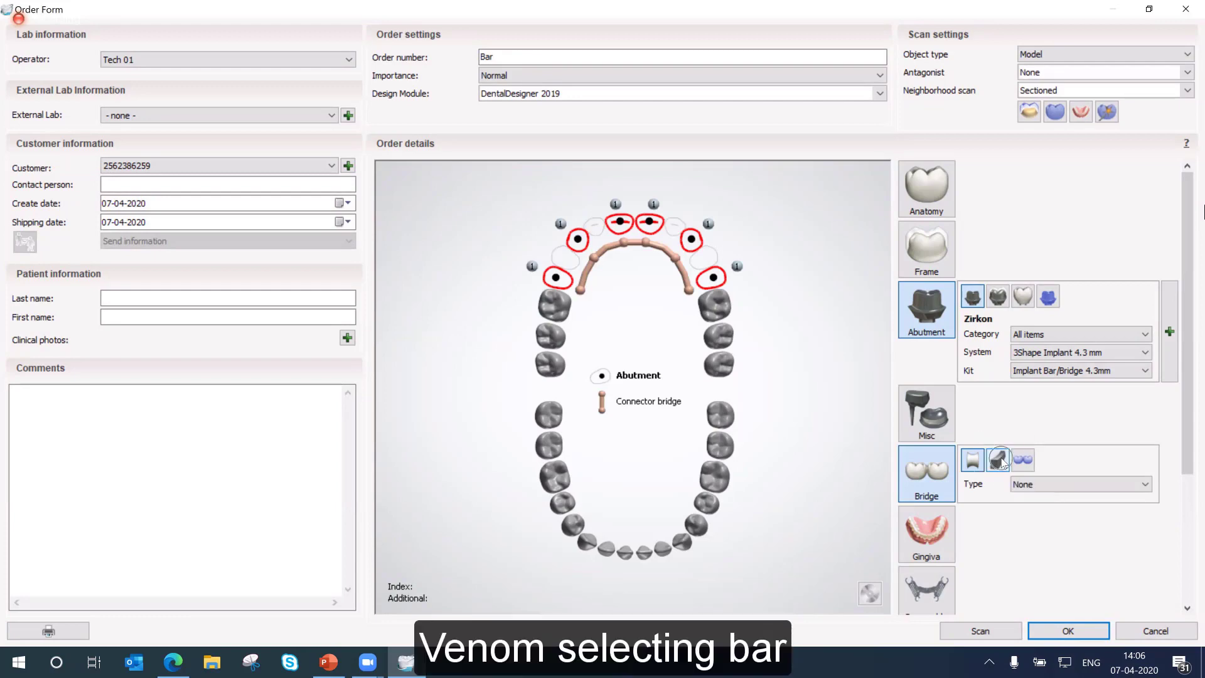
pyautogui.click(999, 461)
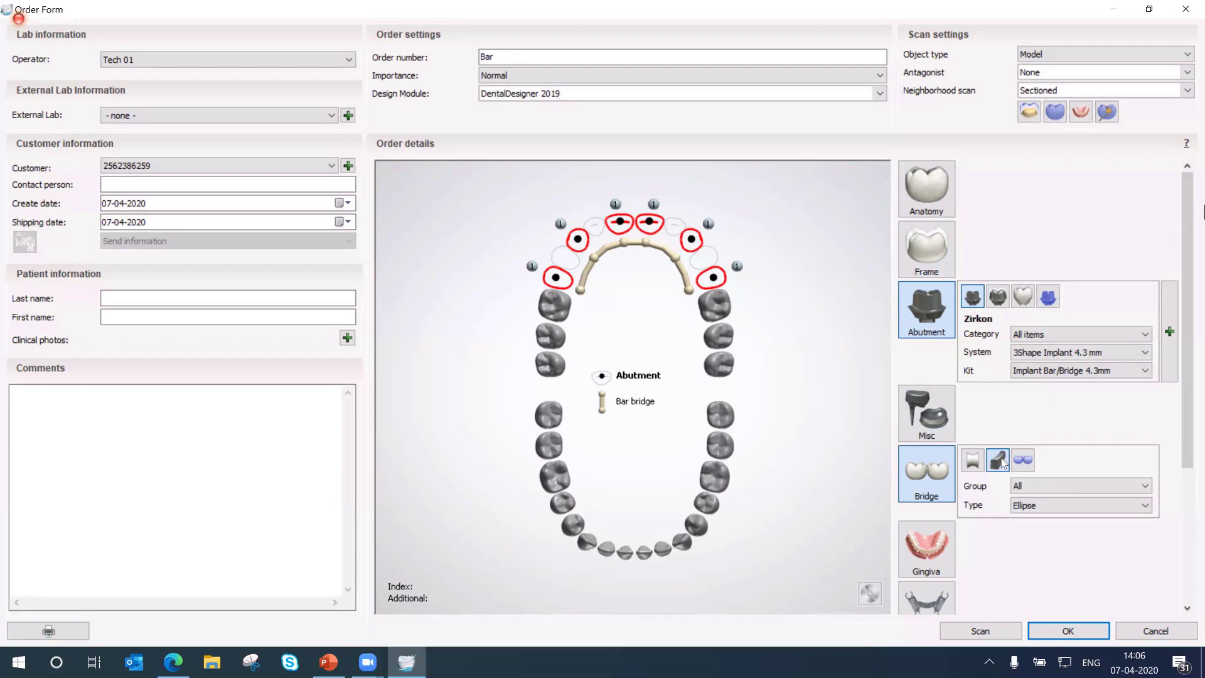
pyautogui.click(1059, 508)
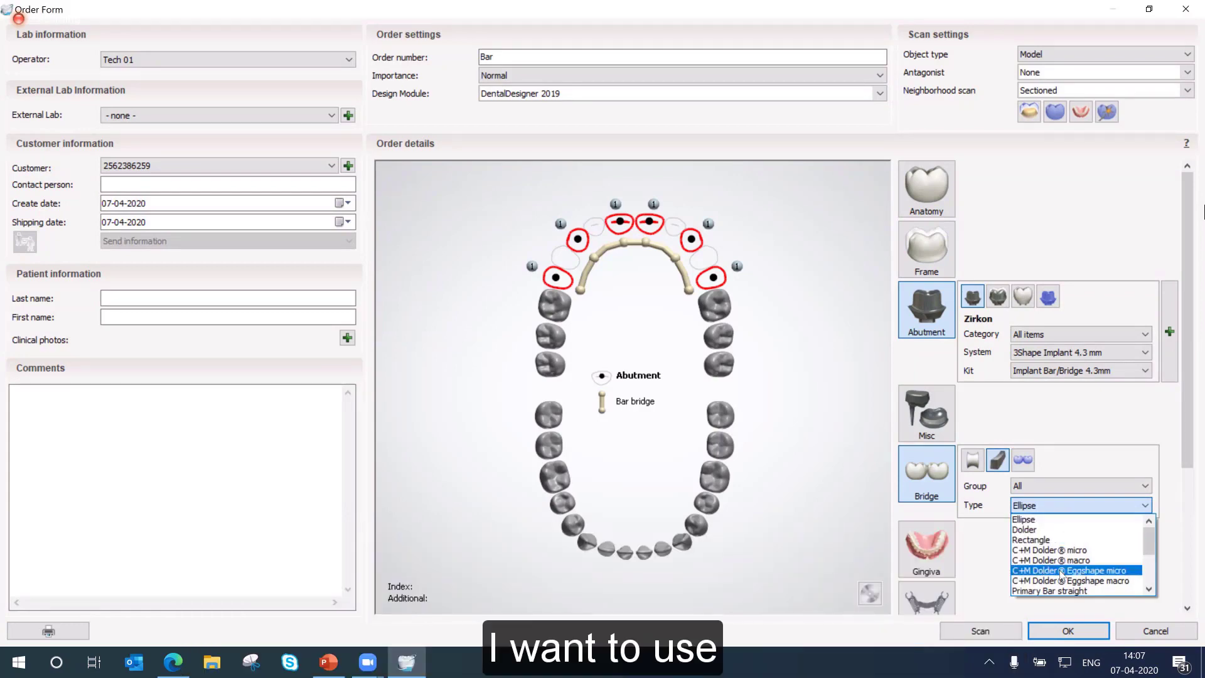
pyautogui.scroll(-3, 1061, 571)
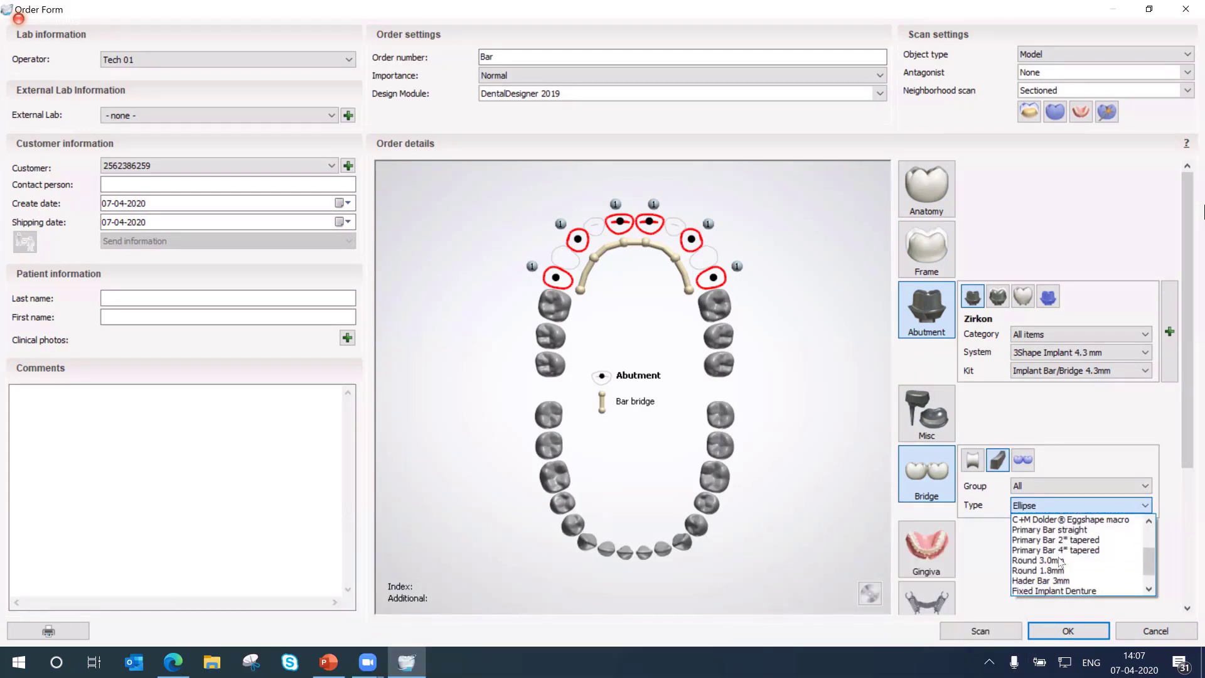
pyautogui.scroll(3, 1057, 550)
pyautogui.click(838, 556)
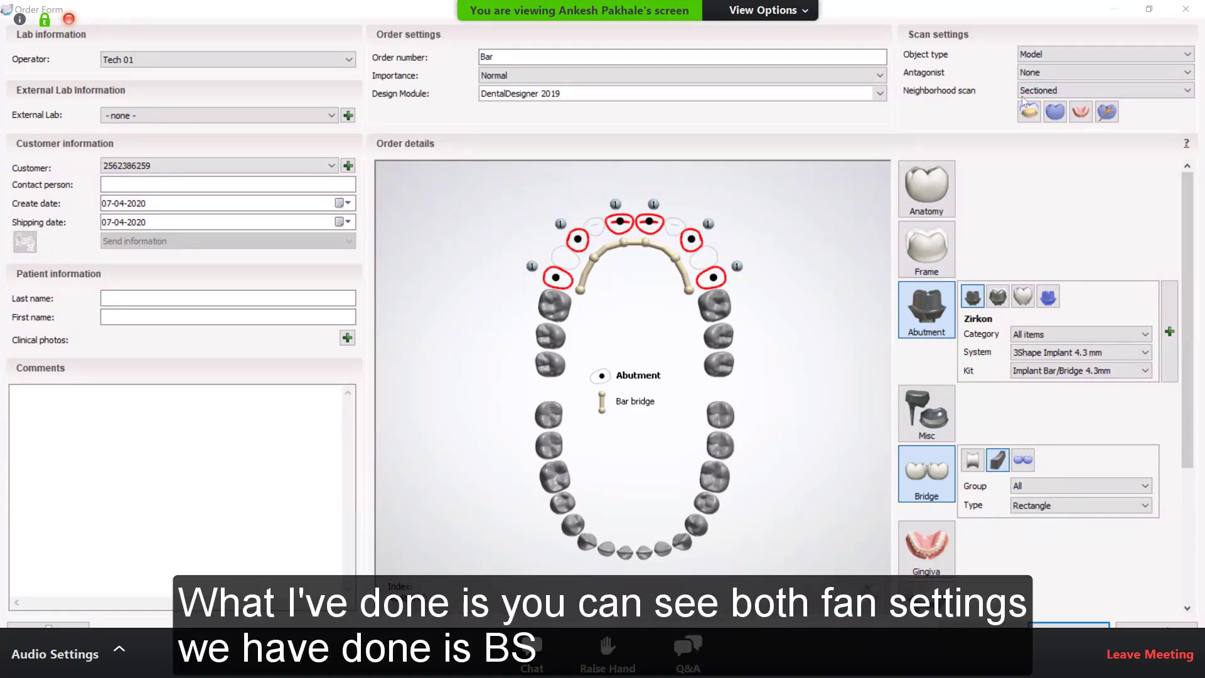
pyautogui.click(1042, 50)
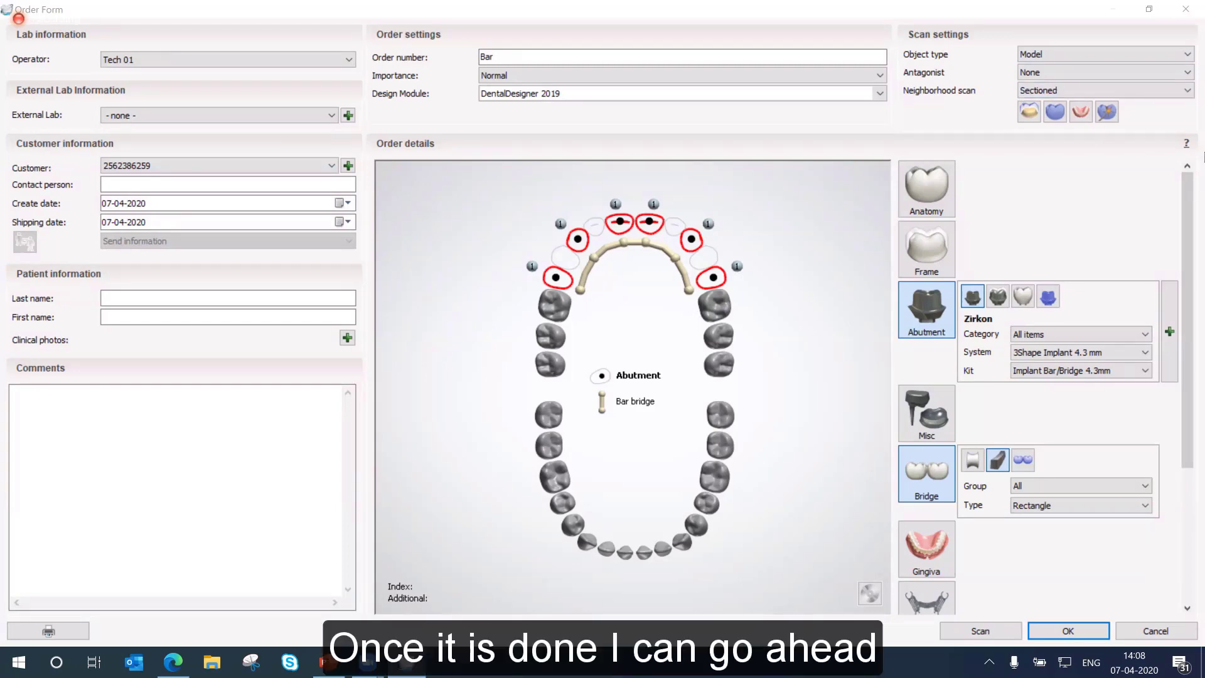
pyautogui.click(994, 631)
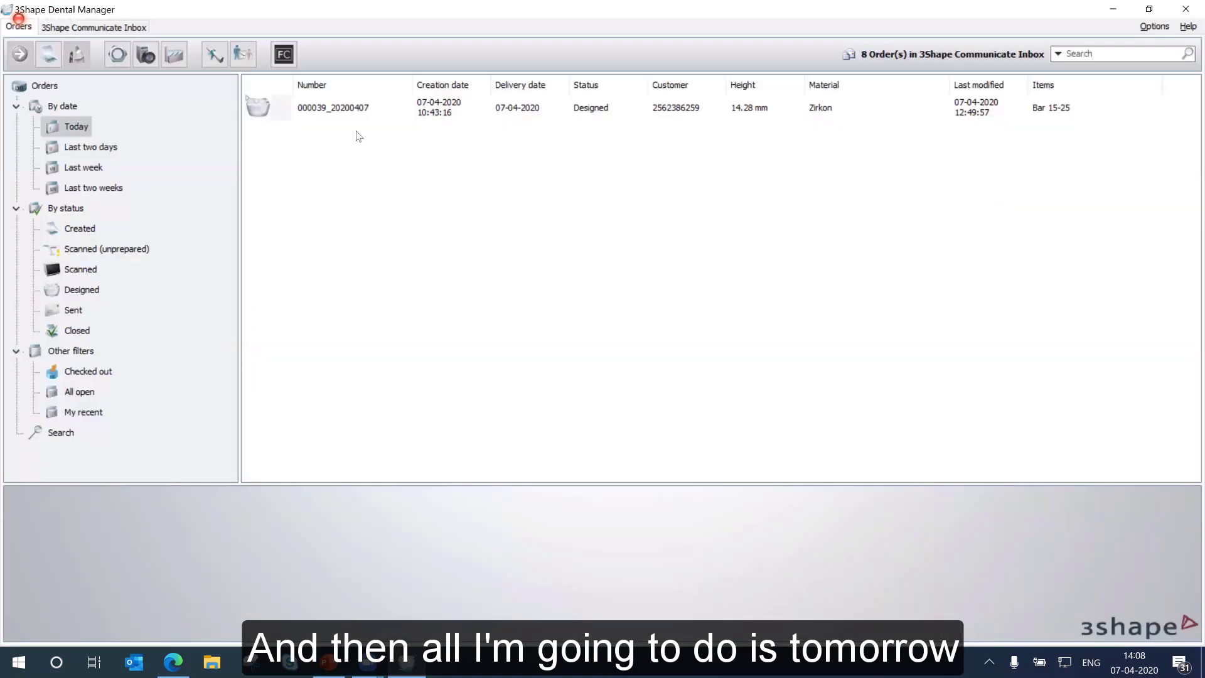
# Import the PreparationScan file from the Bar folder as the upper jaw preparation scan of the Bar order
pyautogui.rightClick(356, 133)
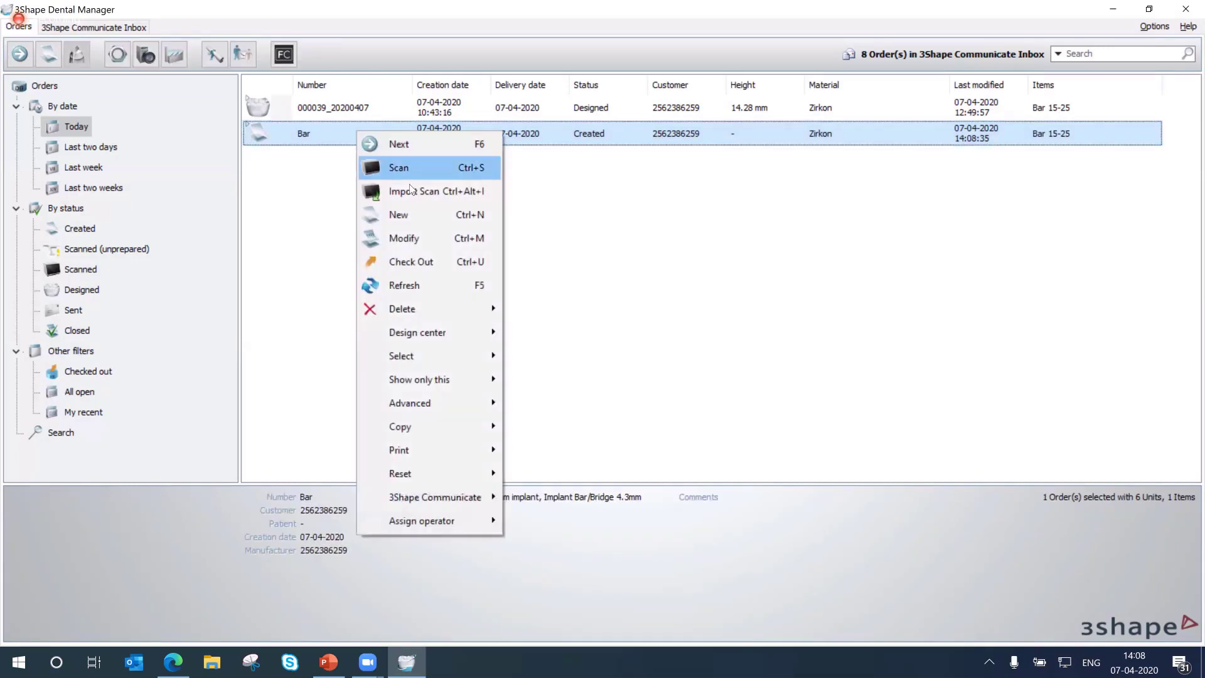
pyautogui.click(410, 190)
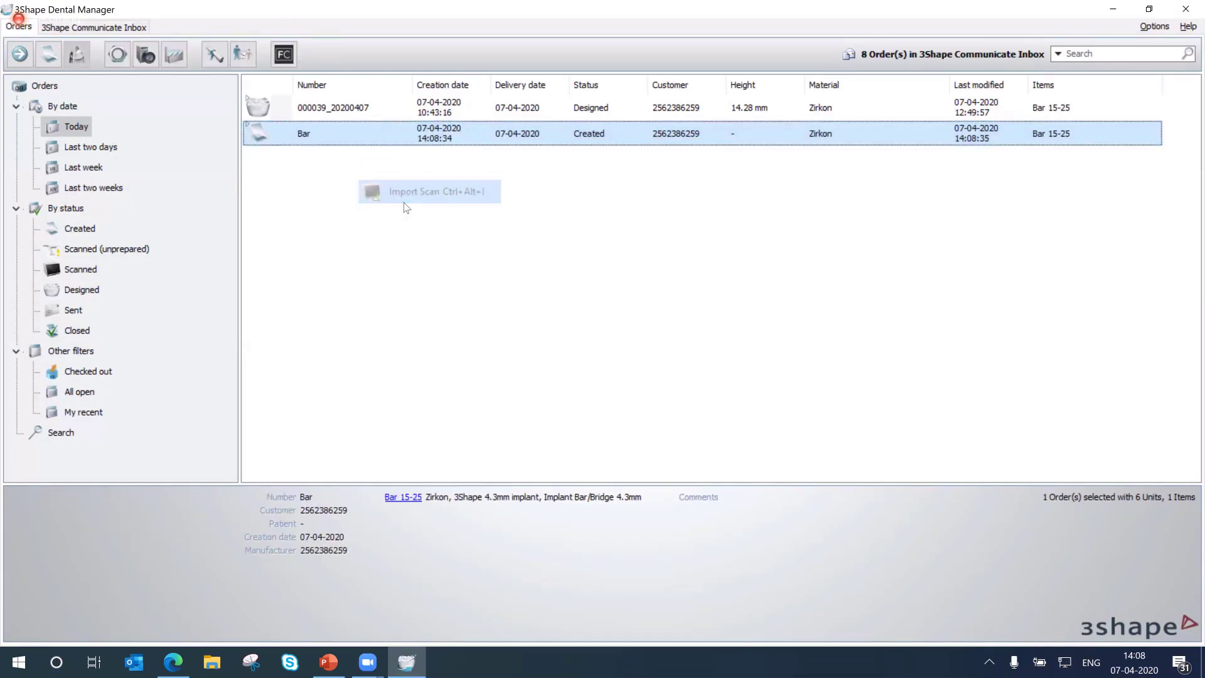
pyautogui.click(457, 260)
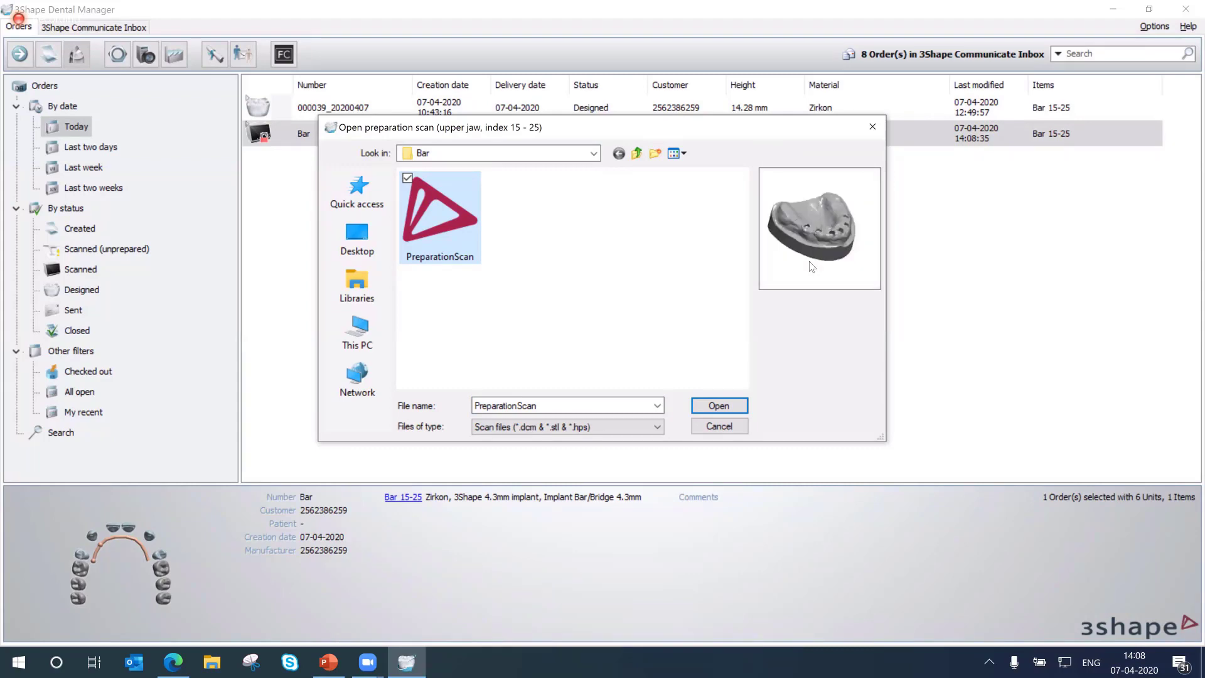
pyautogui.click(723, 405)
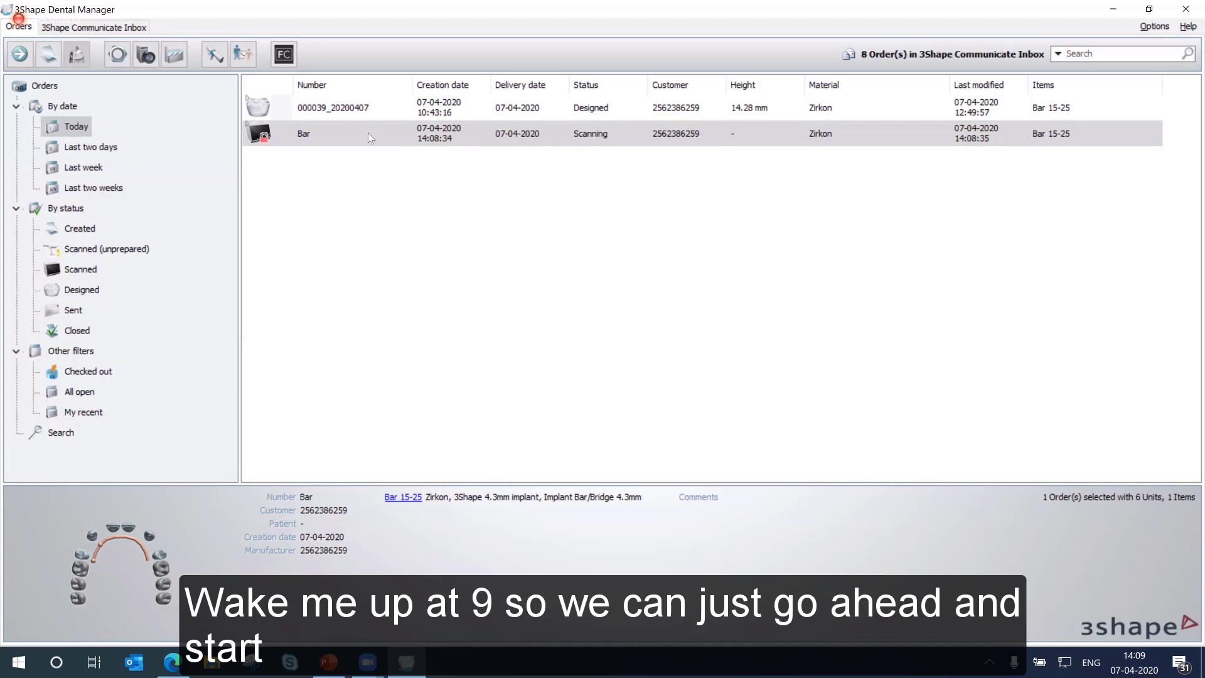
# Open the scanned Bar order for designing and inspect the occlusal plane alignment on the upper jaw model
pyautogui.rightClick(368, 133)
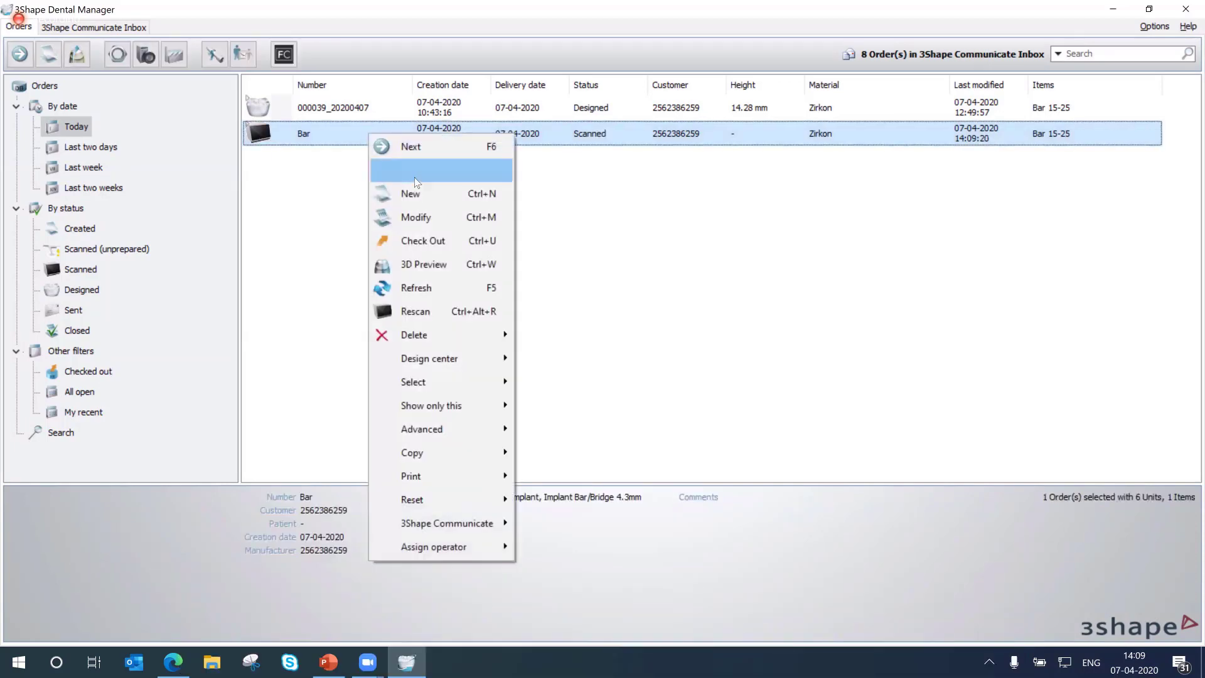
pyautogui.click(414, 178)
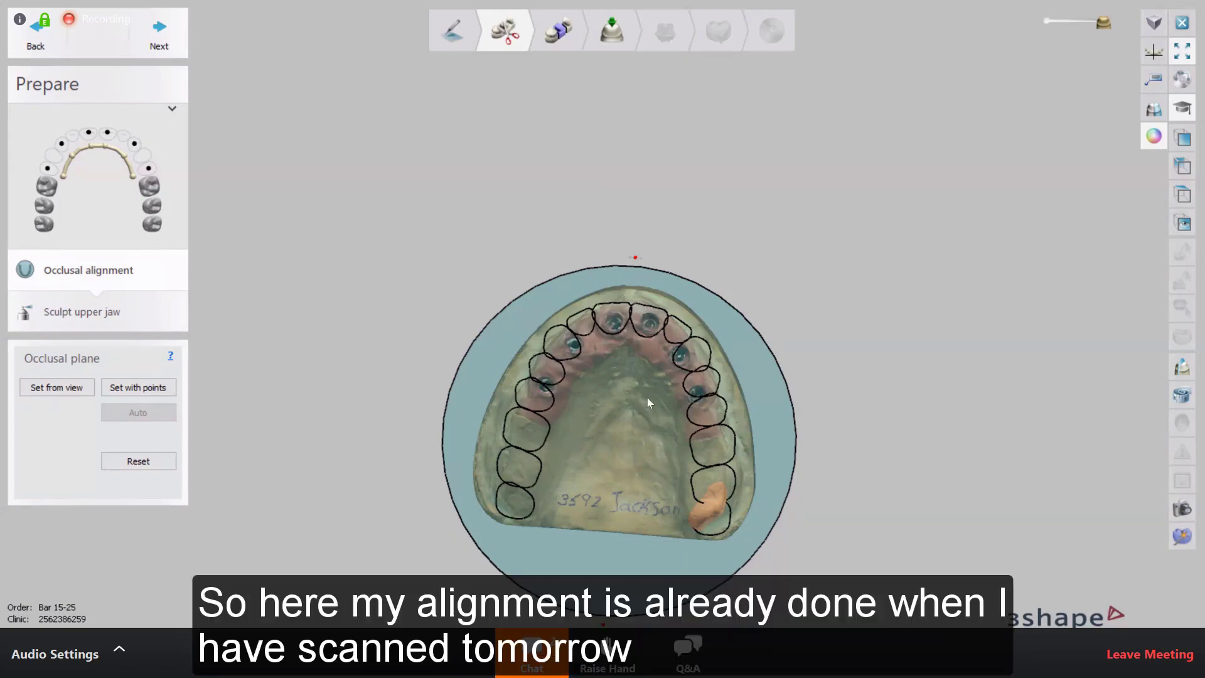
pyautogui.moveTo(773, 309); pyautogui.dragTo(699, 336, button='right')
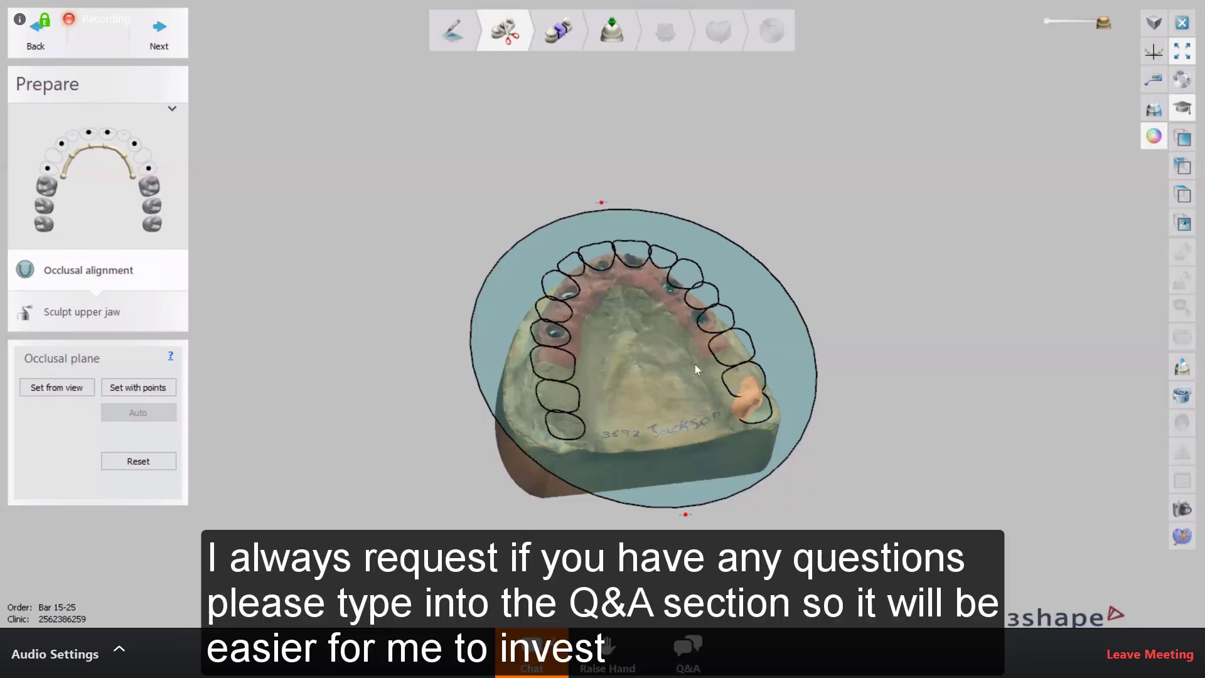
pyautogui.moveTo(691, 349); pyautogui.dragTo(667, 98, button='right')
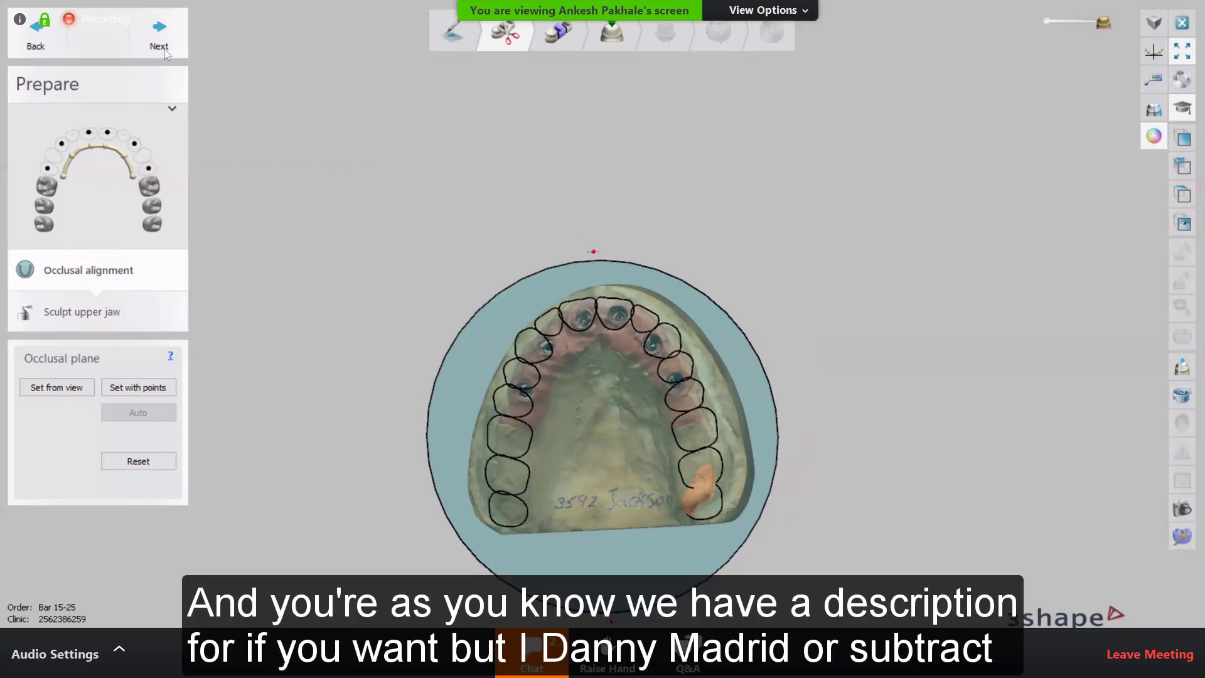
# Accept the occlusal alignment and continue past the upper jaw sculpting stage to the segmentation annotations
pyautogui.click(165, 49)
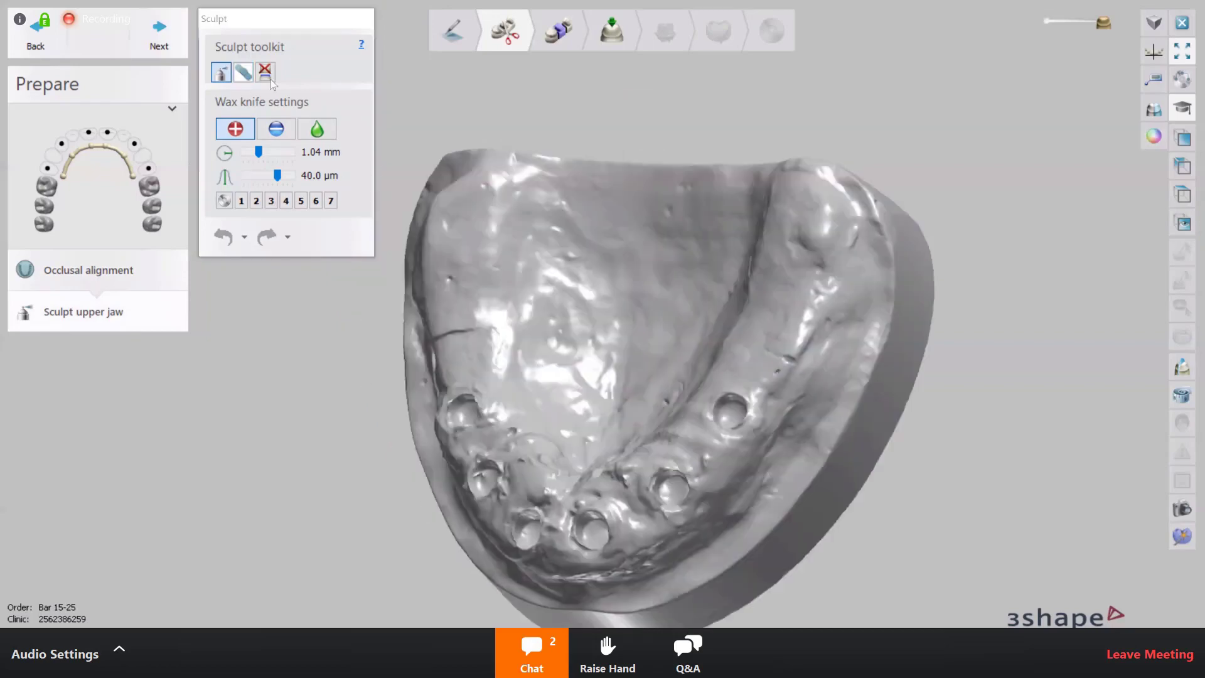
pyautogui.click(265, 74)
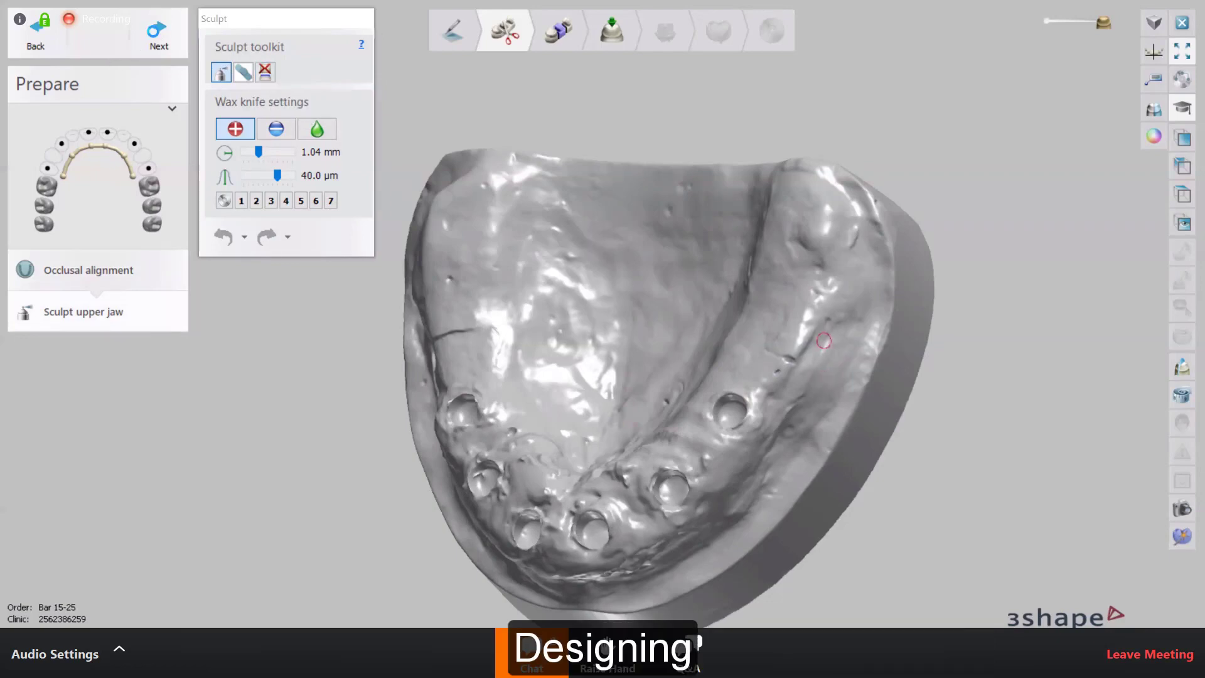
pyautogui.click(158, 34)
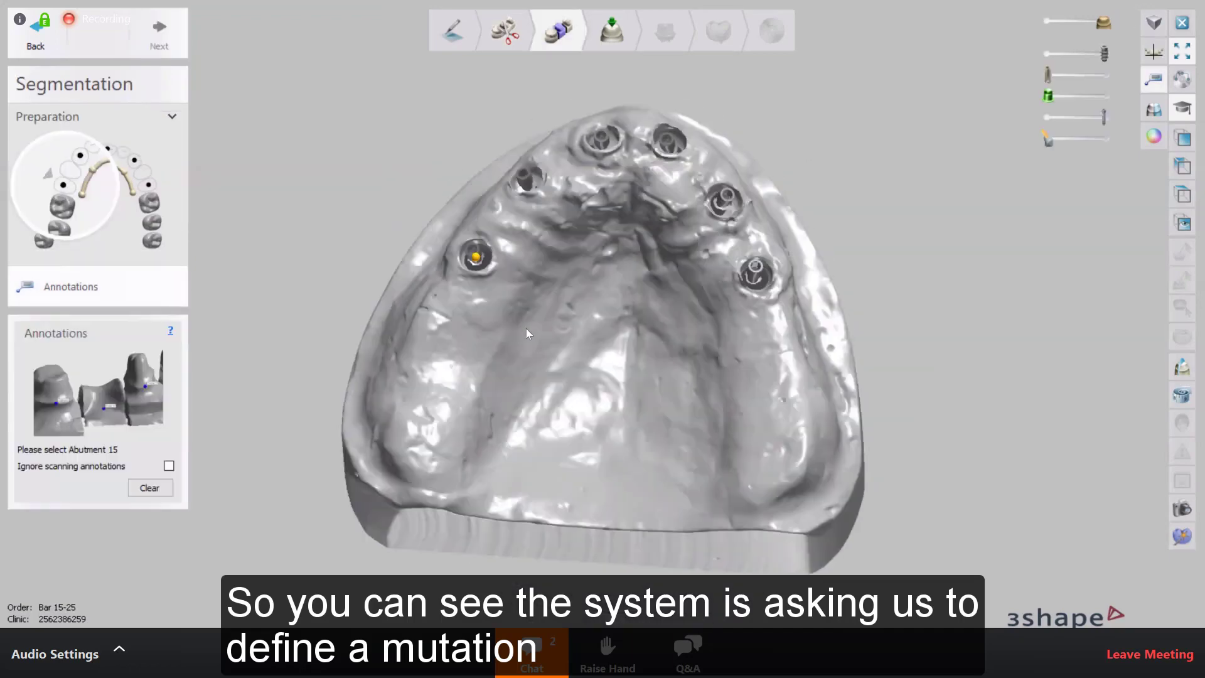
# Show the model in its scanned colours and examine the implant positions on the upper jaw from several angles
pyautogui.click(1183, 223)
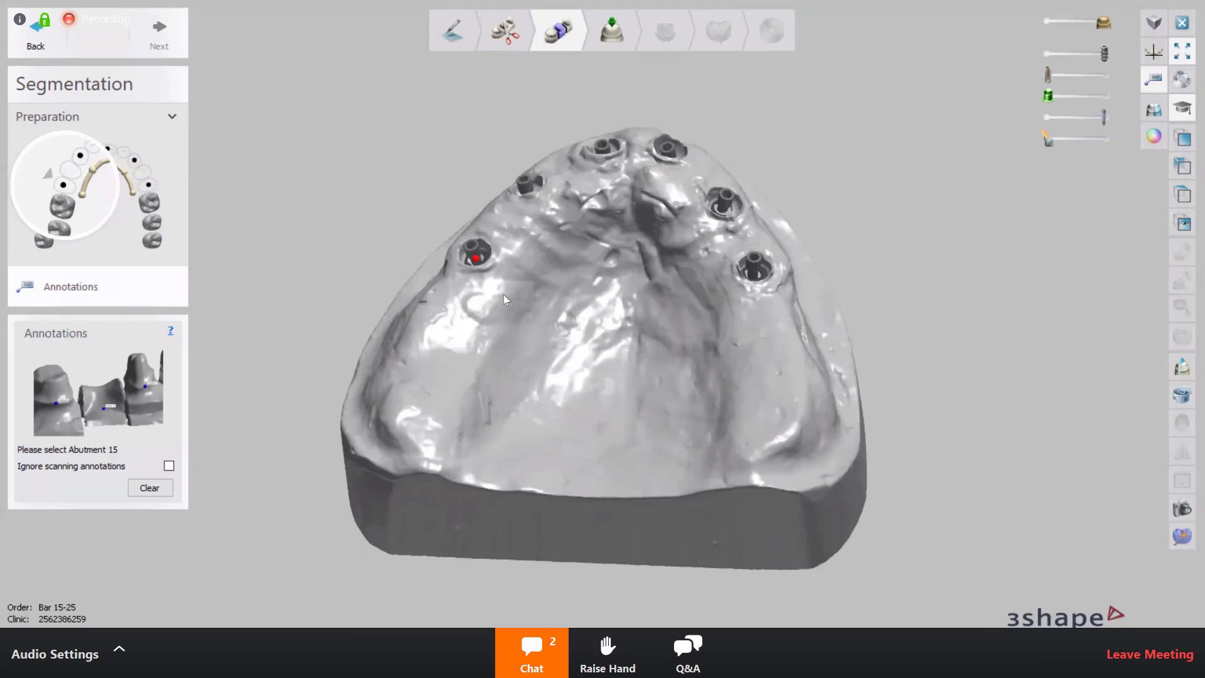
pyautogui.moveTo(506, 298); pyautogui.dragTo(687, 231, button='right')
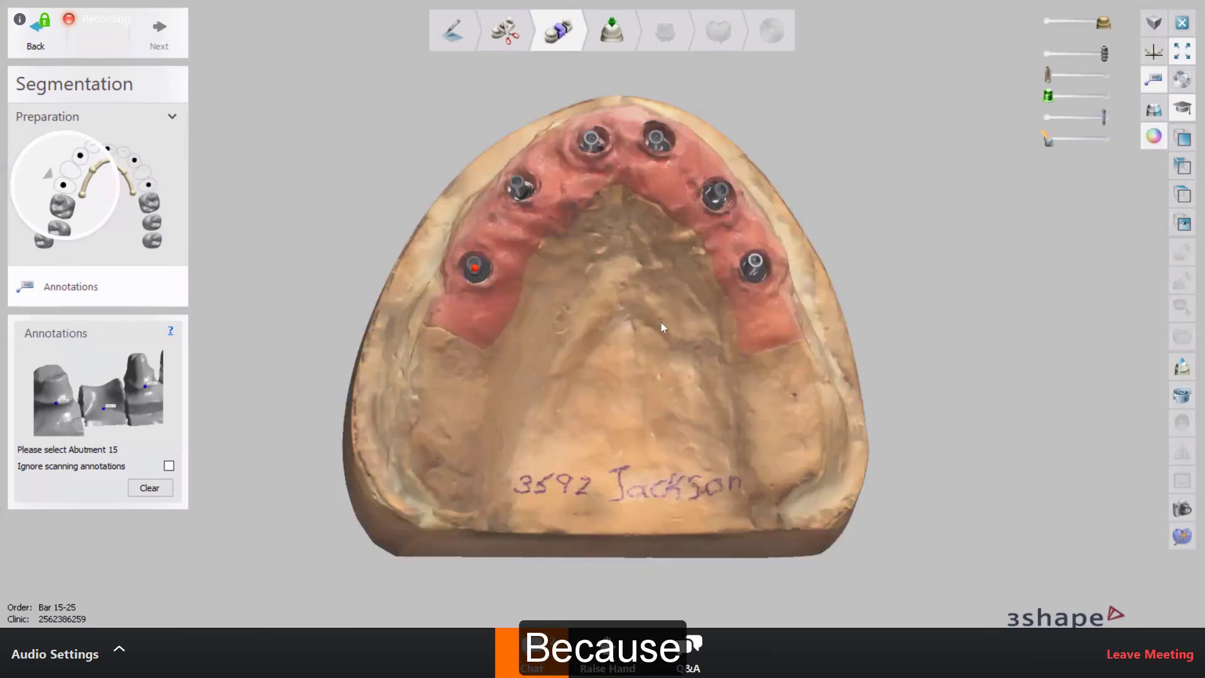
pyautogui.moveTo(574, 310); pyautogui.dragTo(446, 393, button='right')
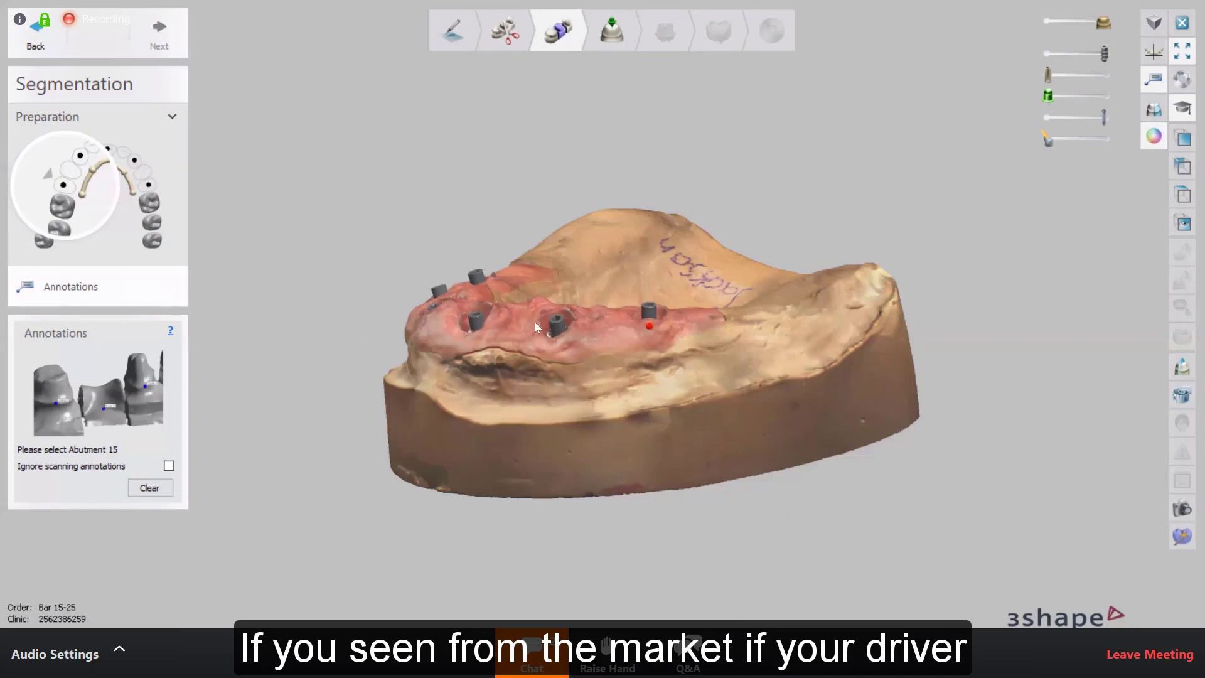
pyautogui.moveTo(652, 325); pyautogui.dragTo(464, 233, button='right')
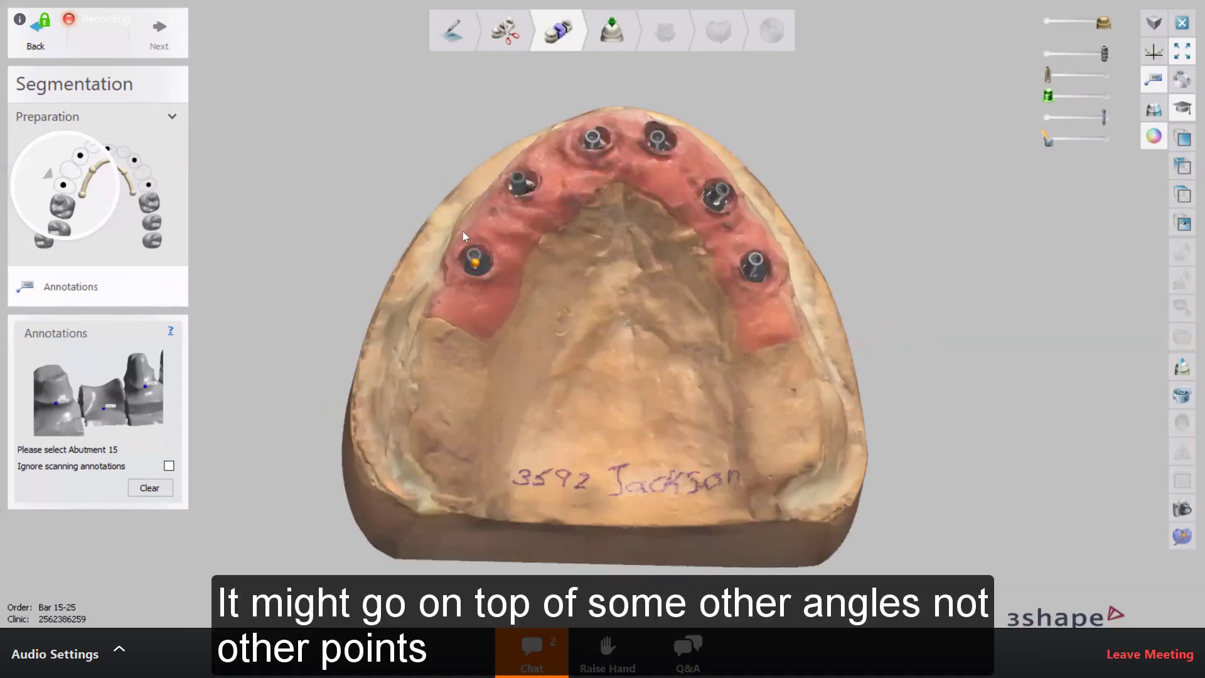
pyautogui.moveTo(608, 183); pyautogui.dragTo(666, 231, button='right')
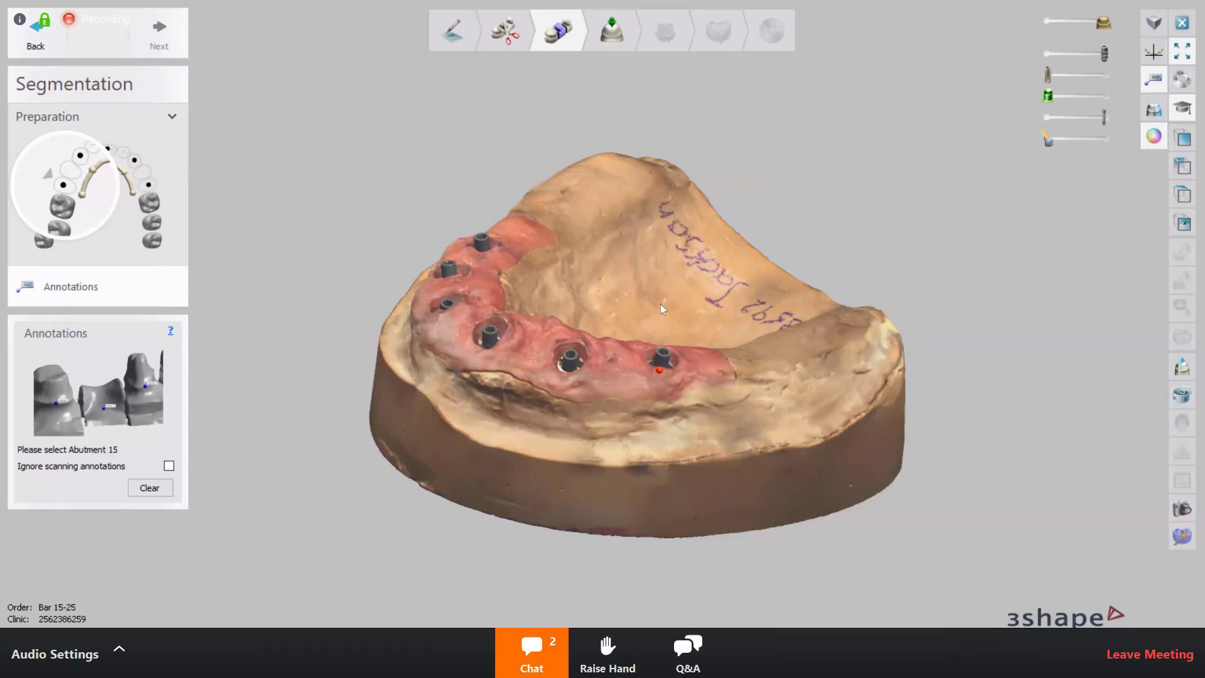
# Annotate abutments 15, 13, 11, 21, 23 and 25 on the upper jaw model and continue to the insertion directions
pyautogui.click(662, 359)
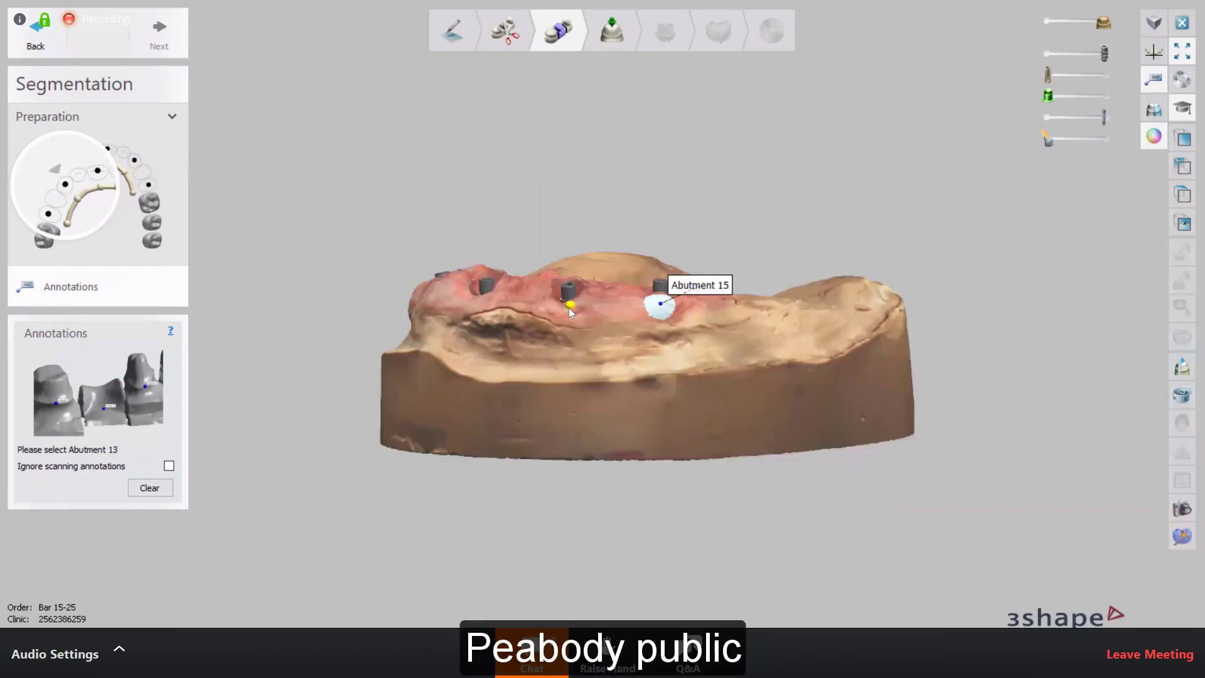
pyautogui.click(570, 305)
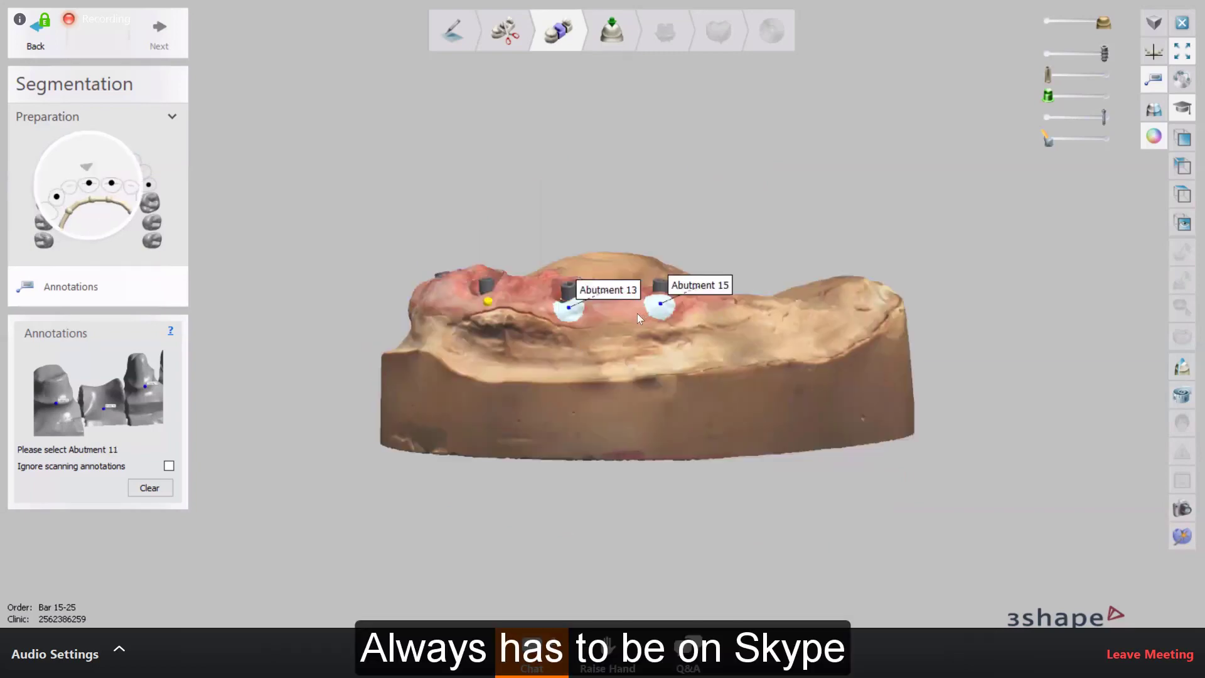
pyautogui.moveTo(570, 327)
pyautogui.mouseDown(button='right')
pyautogui.moveTo(613, 333)
pyautogui.moveTo(690, 297)
pyautogui.mouseUp(button='right')
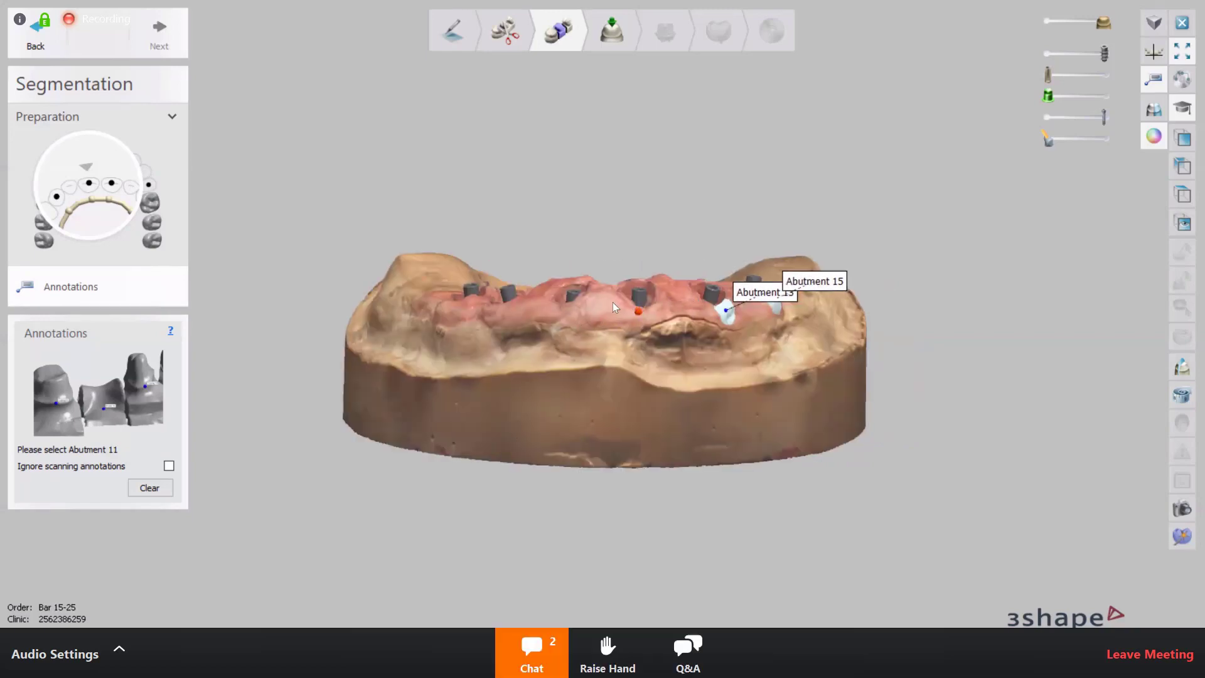
pyautogui.click(613, 302)
pyautogui.click(538, 308)
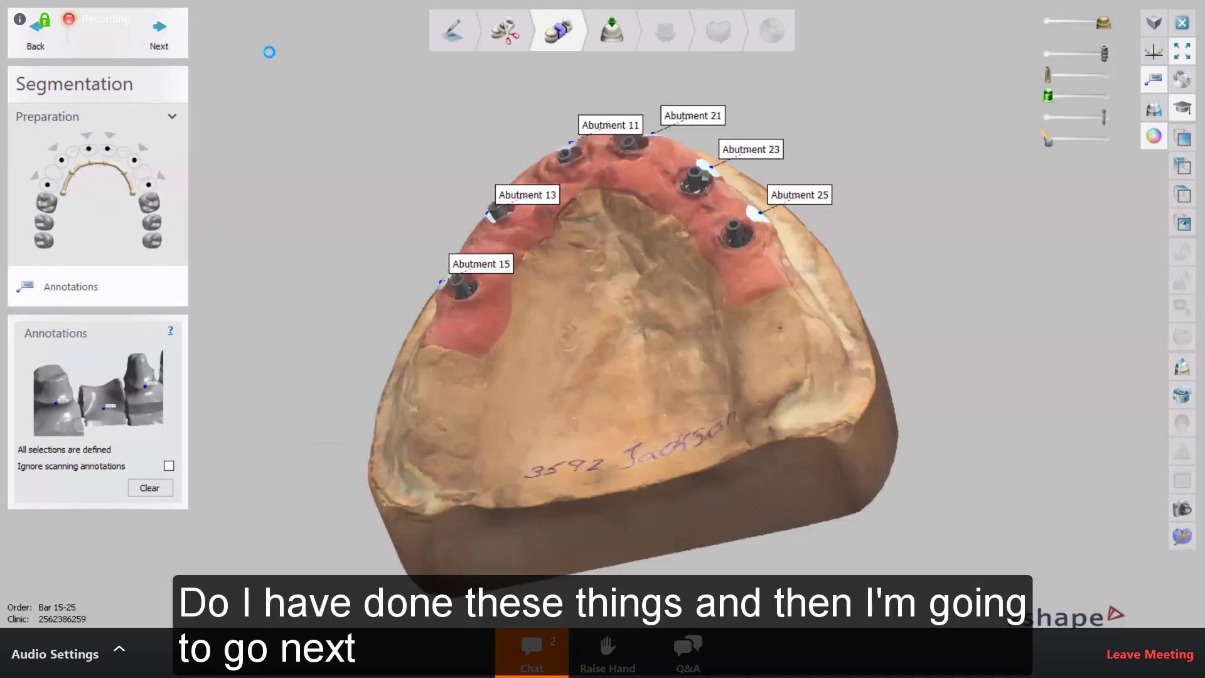
pyautogui.click(159, 32)
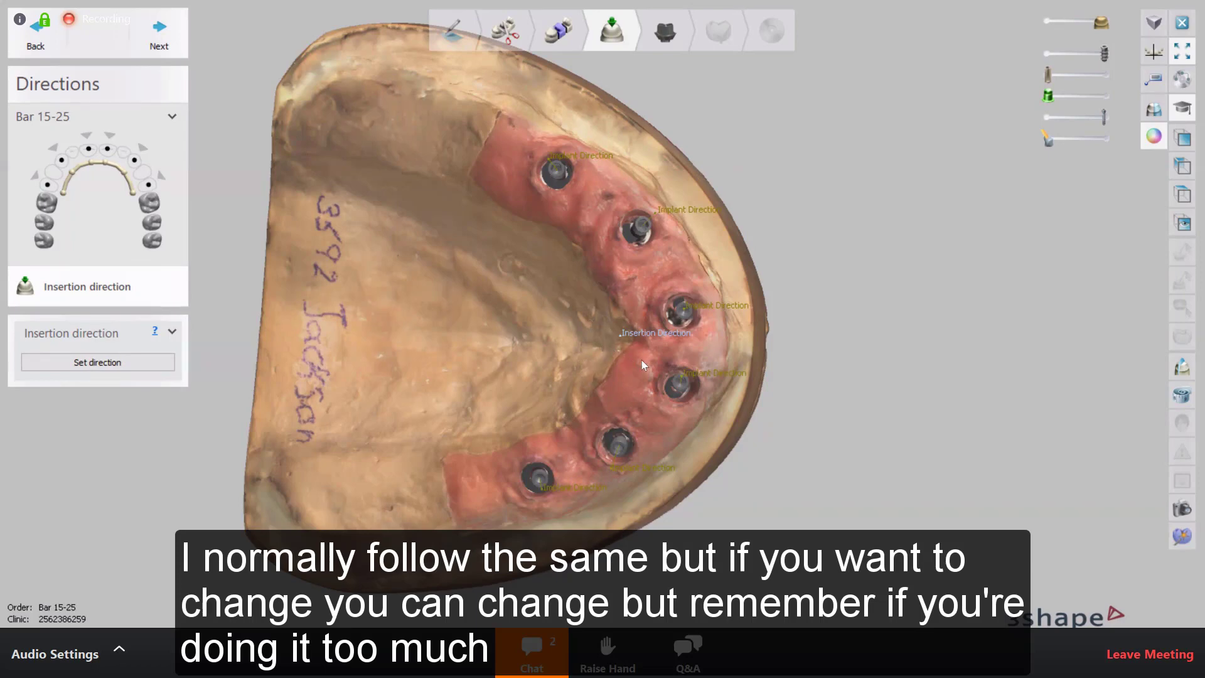
# Try to set the bar's insertion direction from a tilted view of the upper jaw model
pyautogui.click(117, 362)
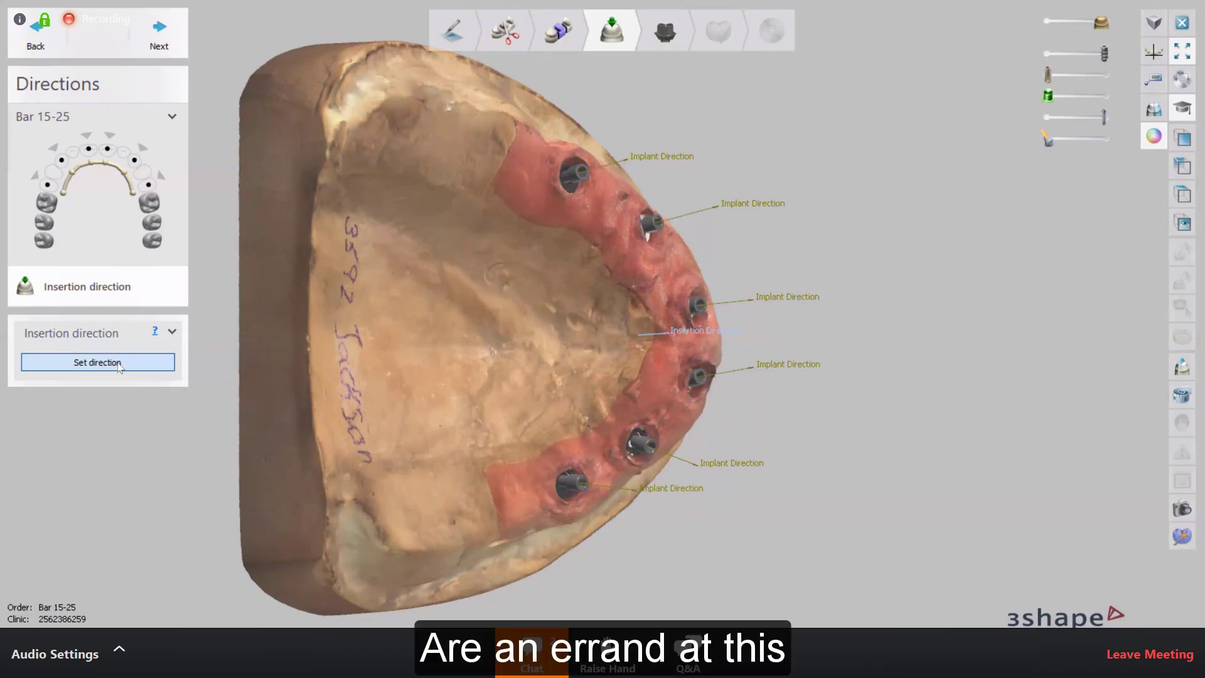
pyautogui.click(117, 363)
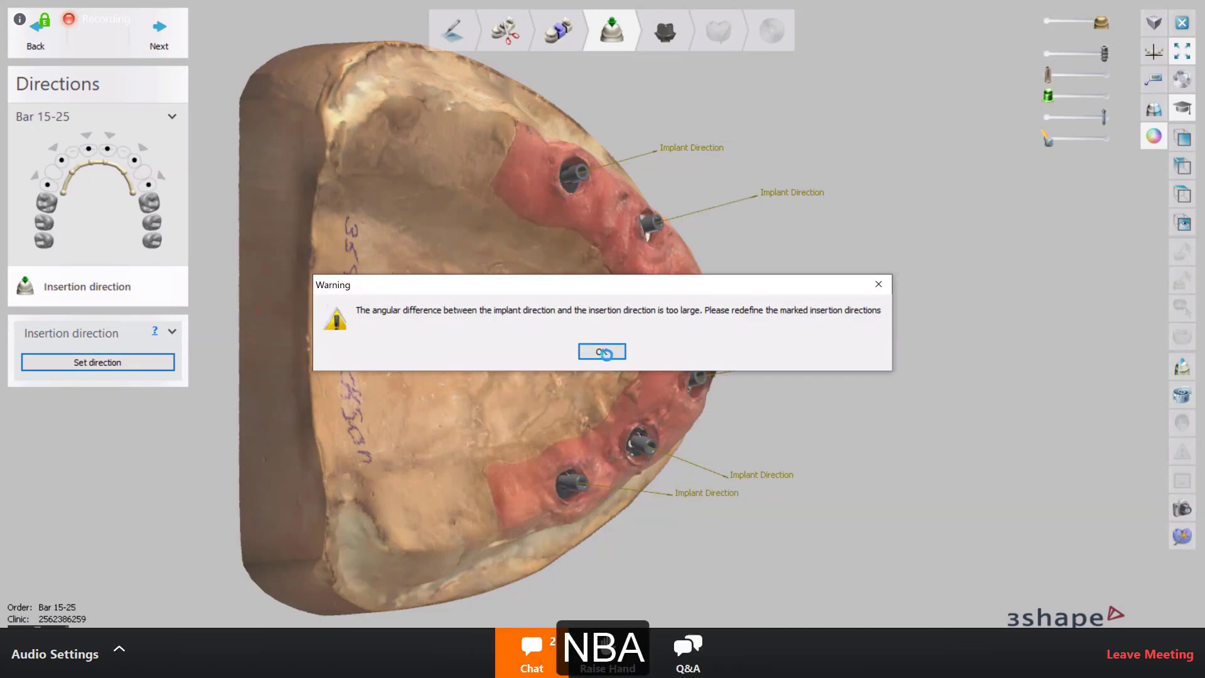
pyautogui.press('Return')
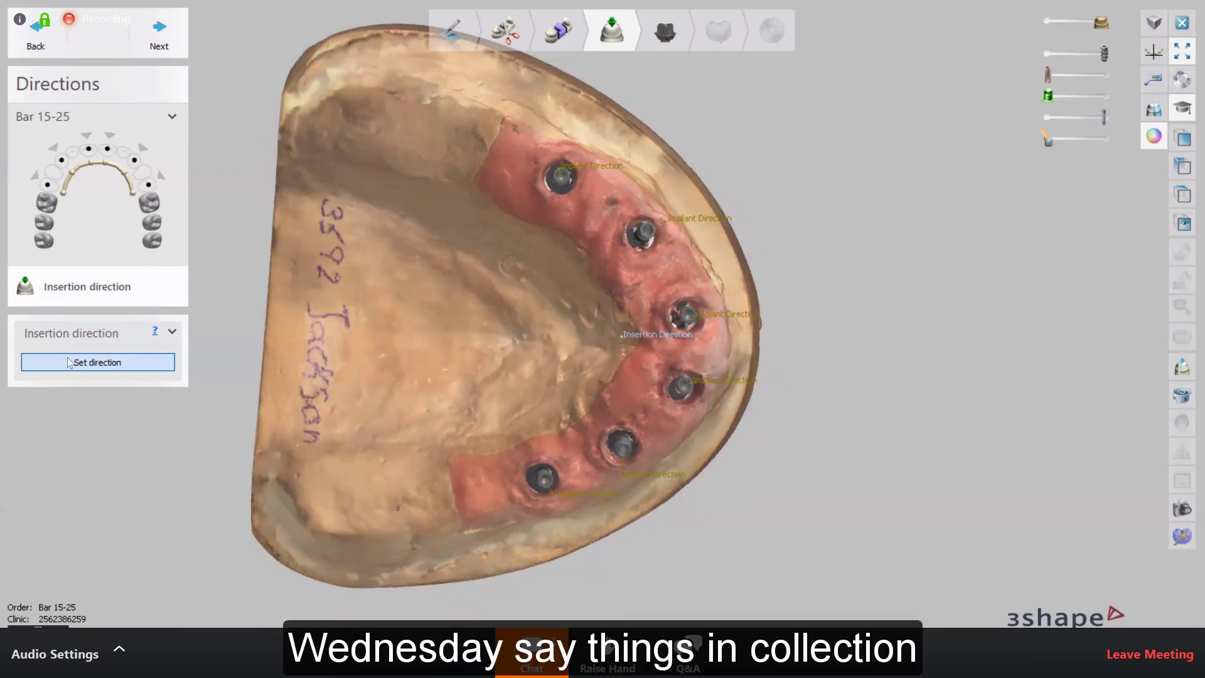
# Continue from the insertion direction to bar editing and inspect the proposed bar across the six abutments
pyautogui.click(176, 30)
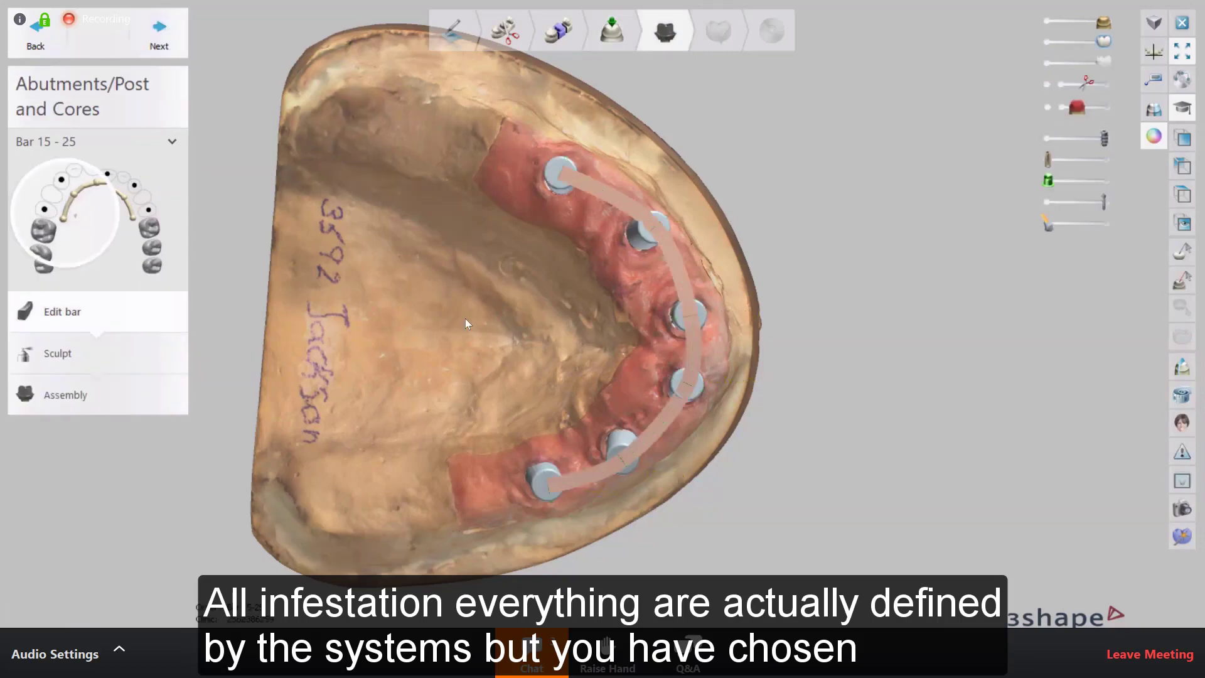
pyautogui.click(534, 656)
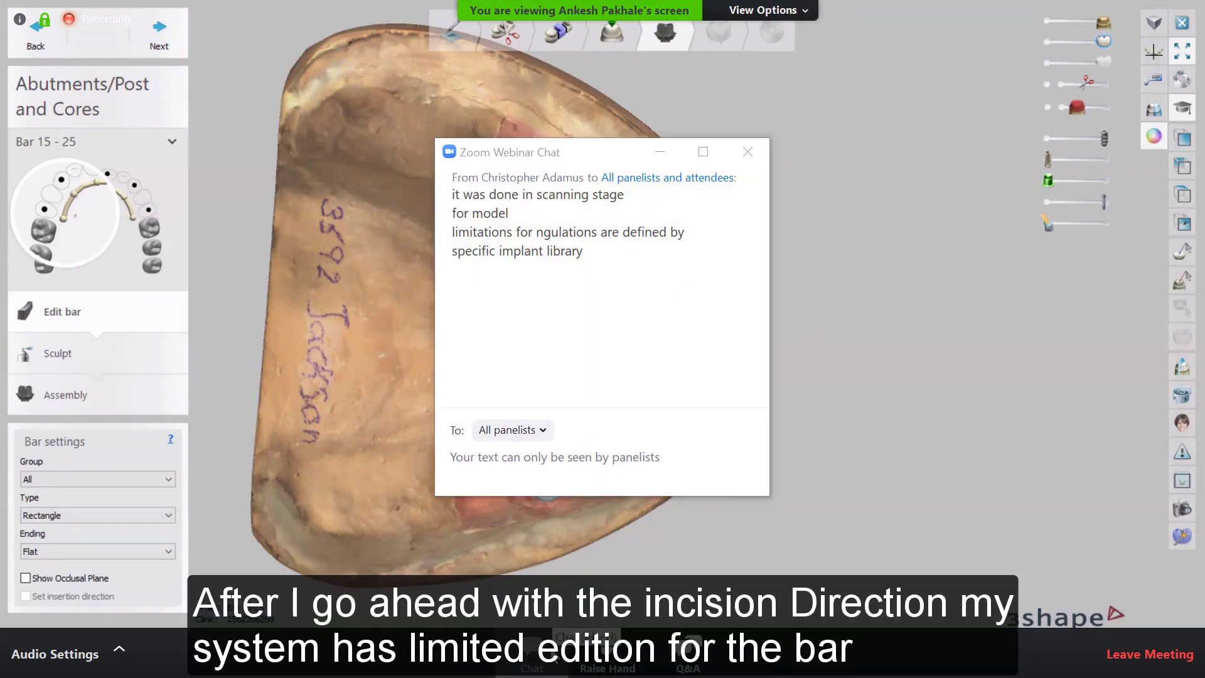
pyautogui.click(669, 153)
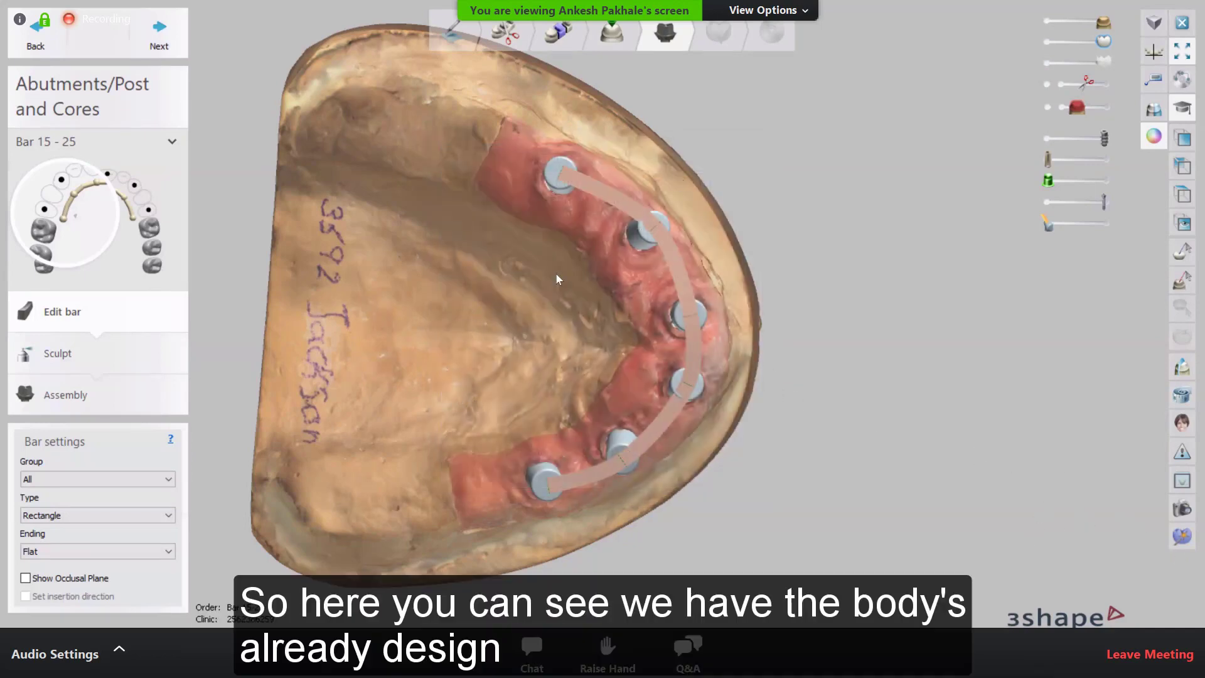
pyautogui.moveTo(631, 521); pyautogui.dragTo(439, 386, button='right')
pyautogui.moveTo(438, 398); pyautogui.dragTo(431, 407)
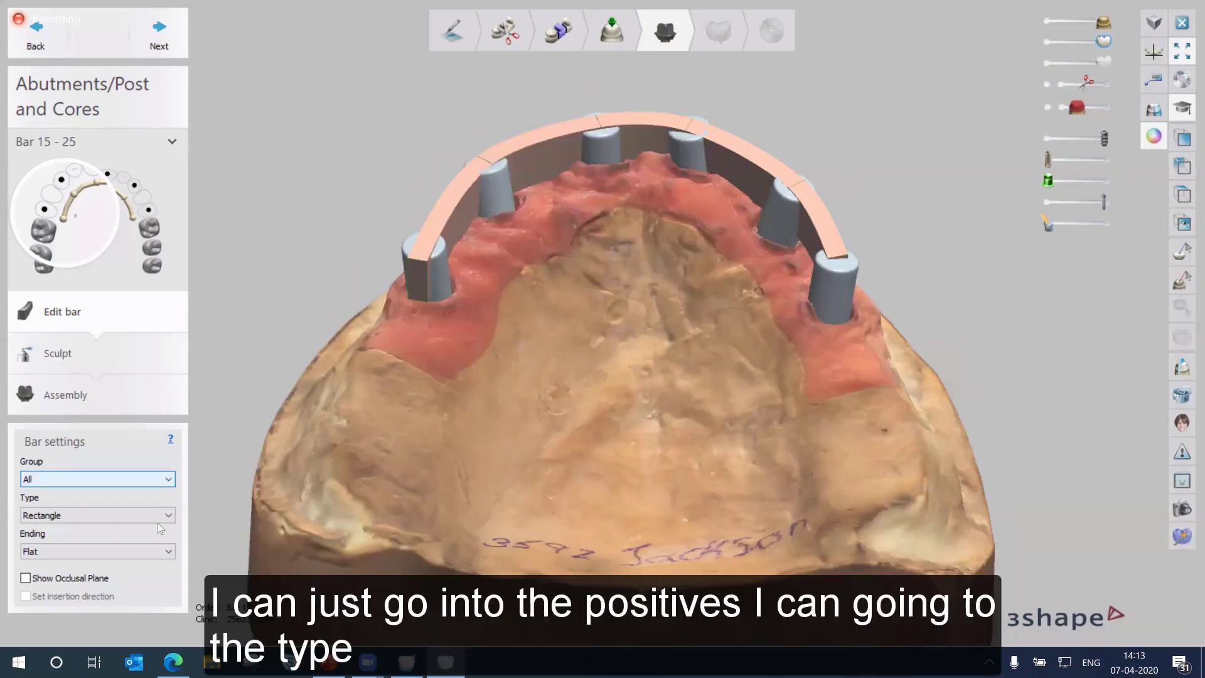
# Try the Ellipse and C+M Dolder micro types on the whole bar
pyautogui.click(161, 516)
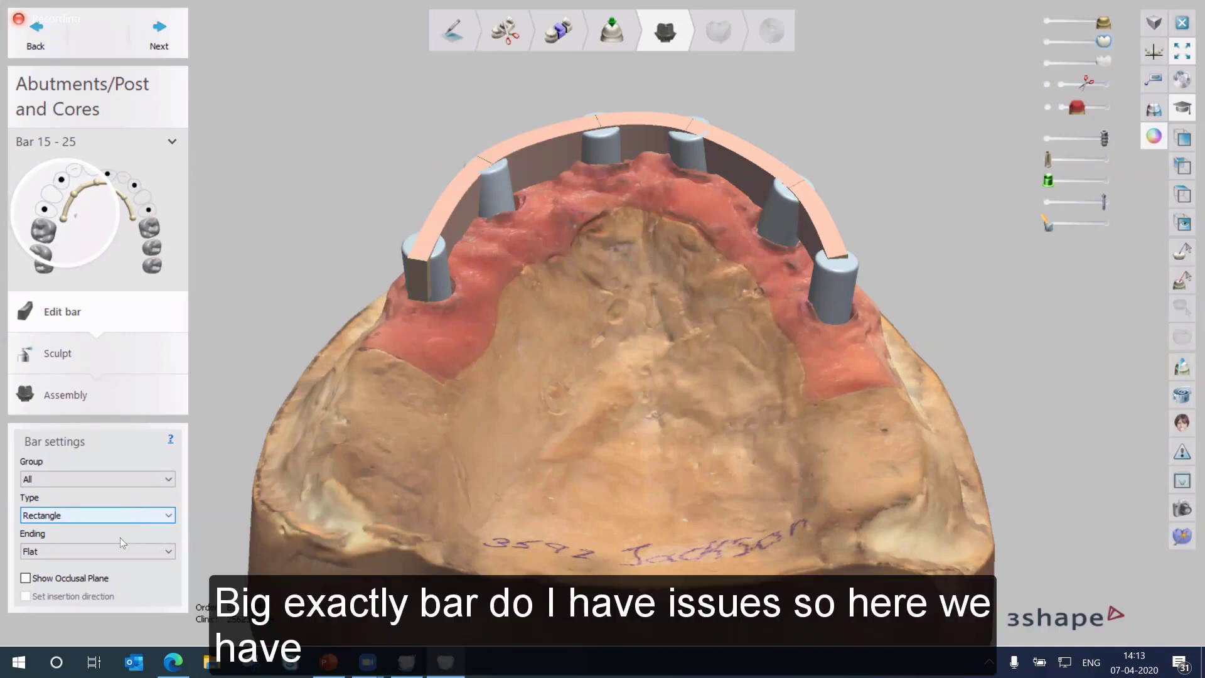
pyautogui.hotkey('alt', 'Down')
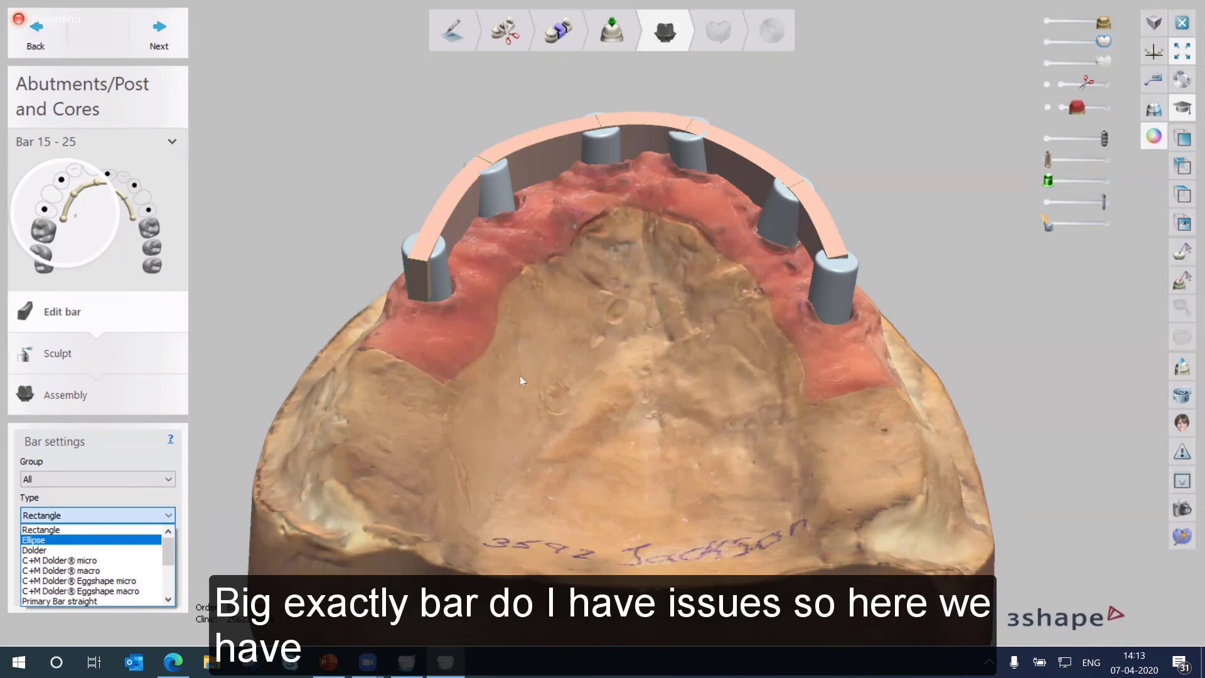
pyautogui.press('Return')
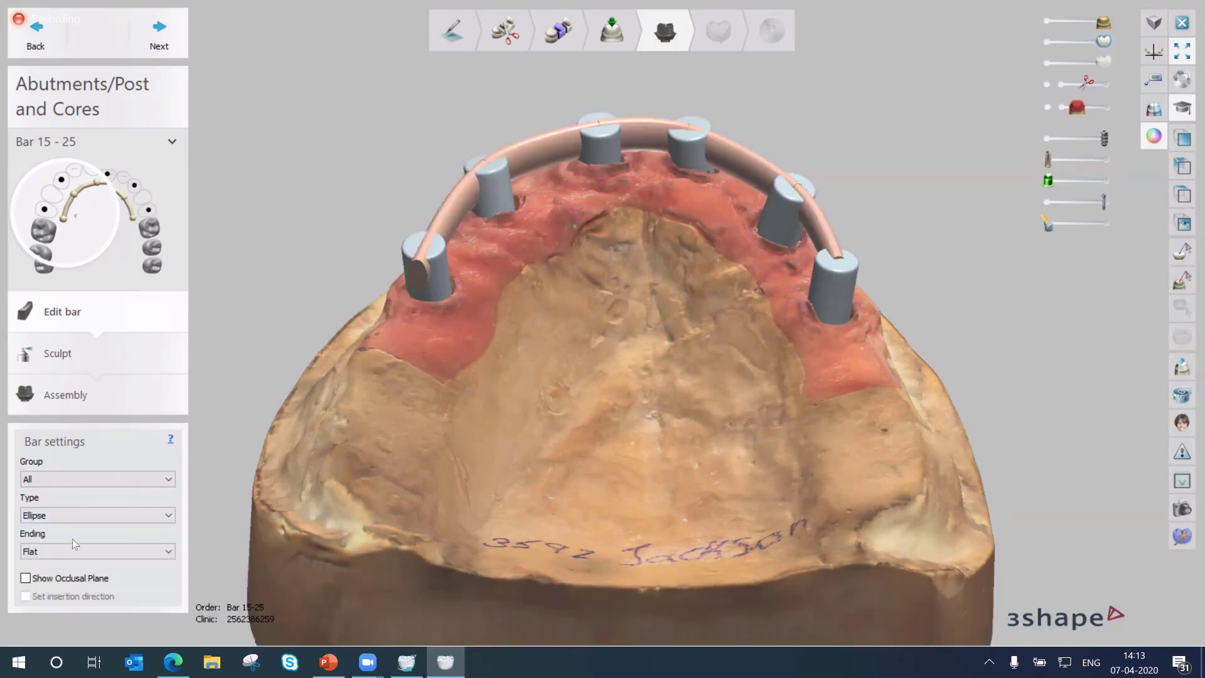
pyautogui.click(168, 515)
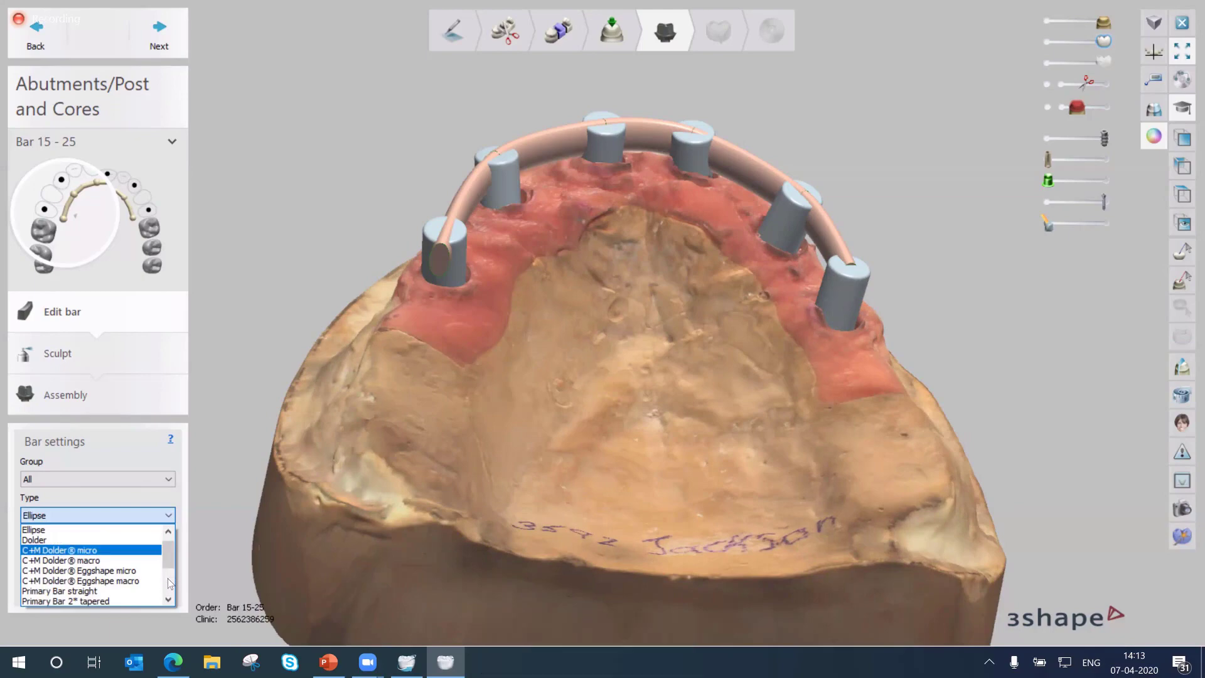
pyautogui.press('Return')
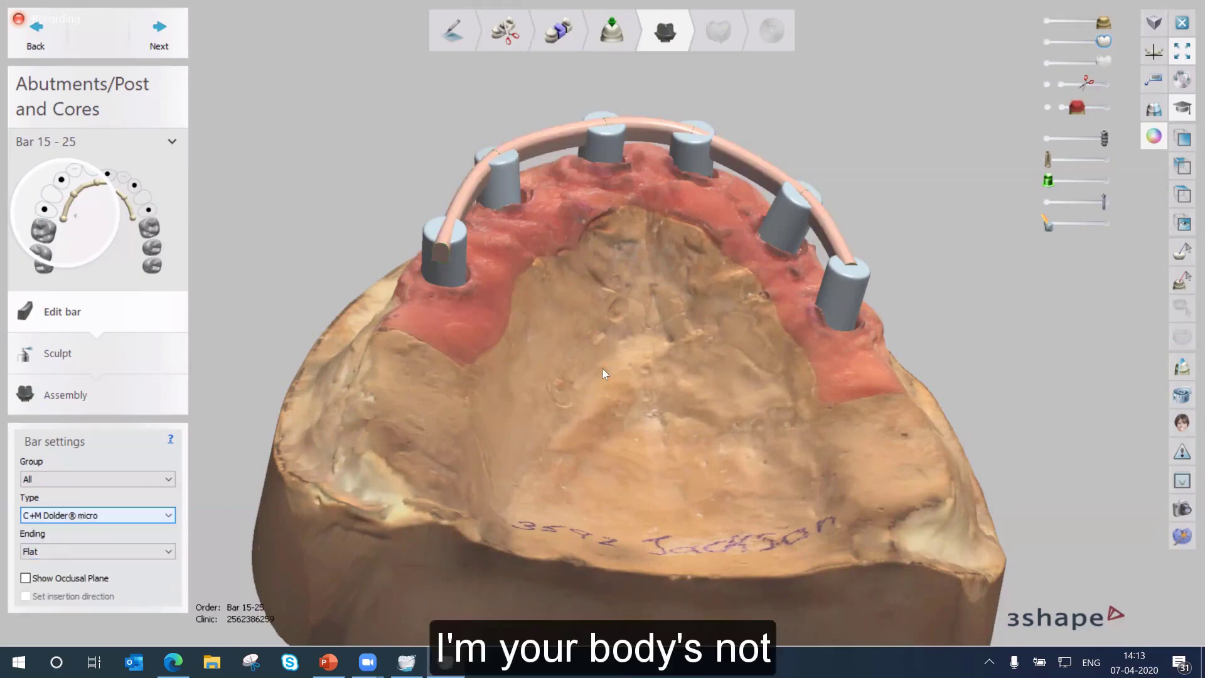
# Try the Round 3.0mm and Hader Bar 3mm types on the whole bar
pyautogui.hotkey('alt', 'Down')
pyautogui.press('Down')
pyautogui.press('Return')
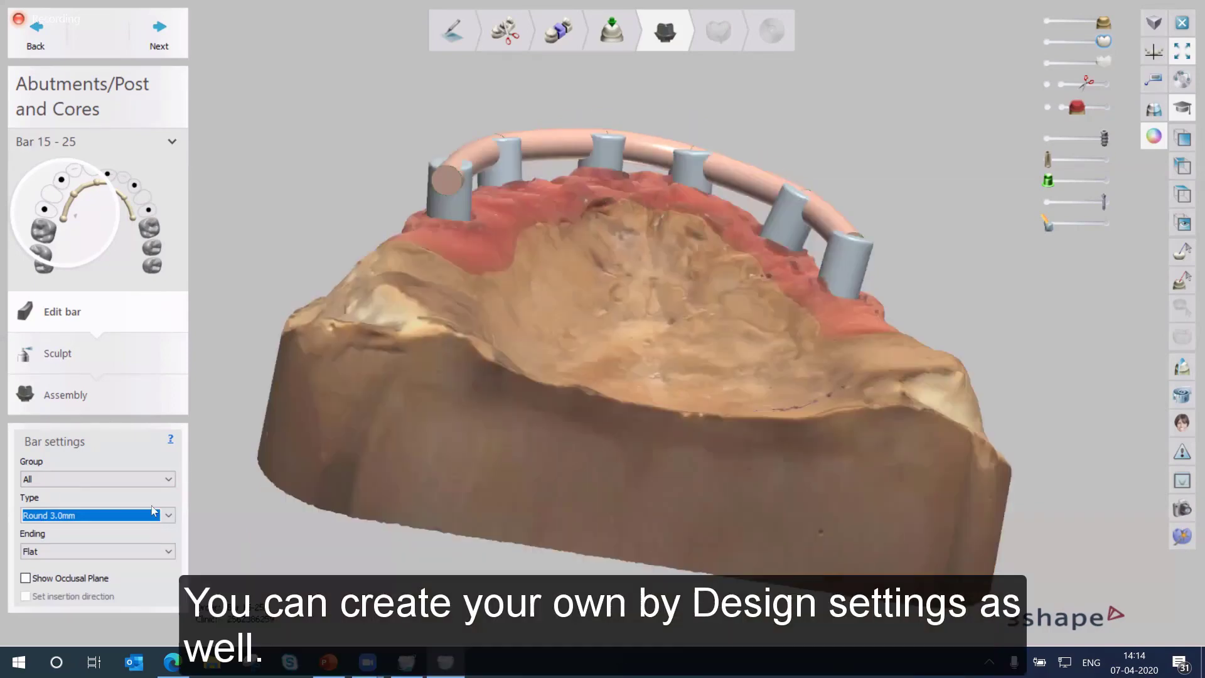
pyautogui.click(168, 515)
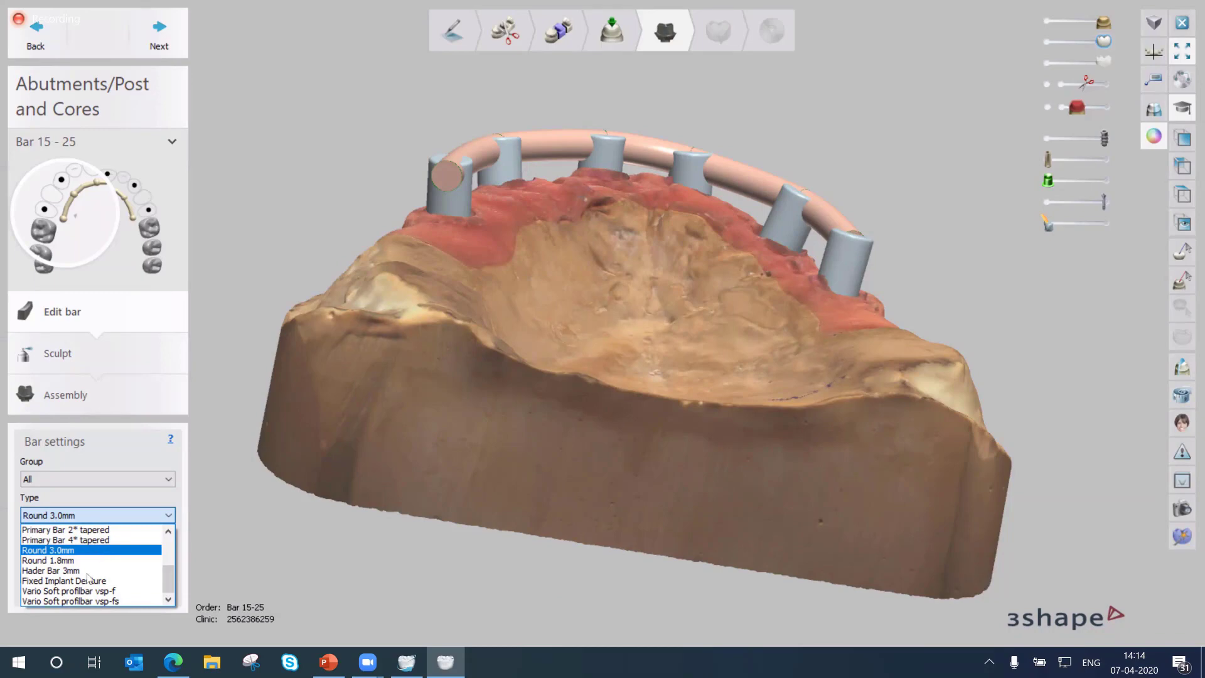
pyautogui.press('Down')
pyautogui.press('Down')
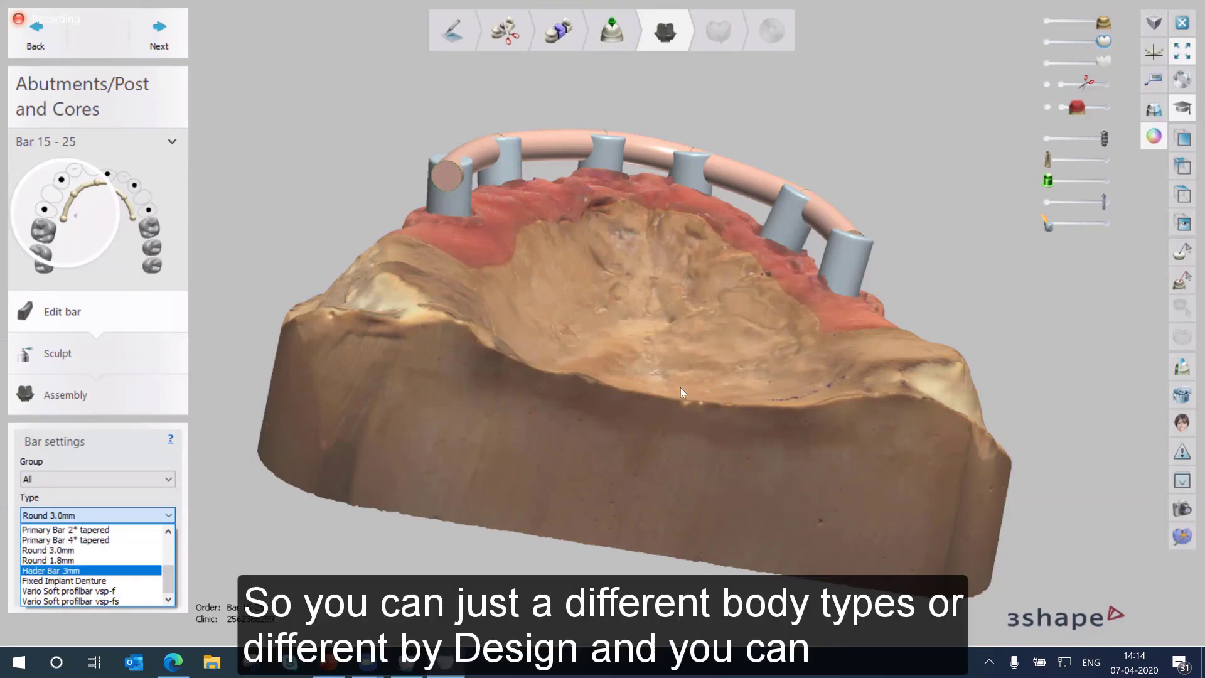
pyautogui.press('Return')
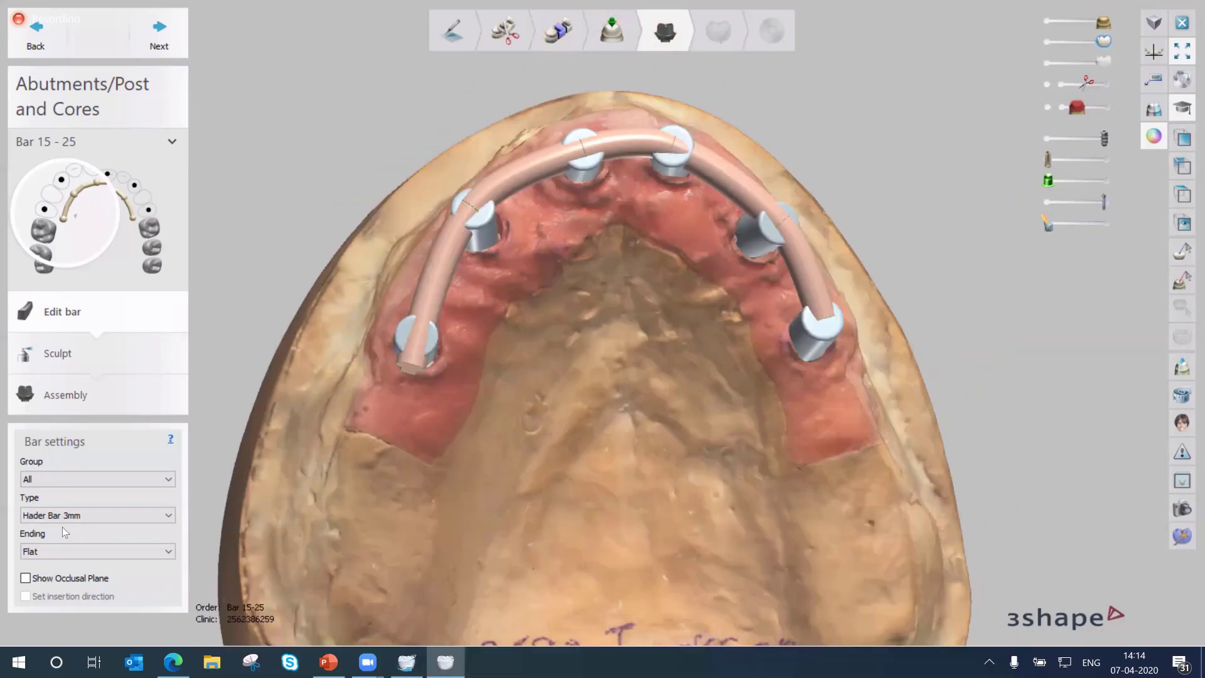
# Set the bar type back to Rectangle and inspect the bar's shape above the gingiva
pyautogui.click(63, 523)
pyautogui.click(64, 532)
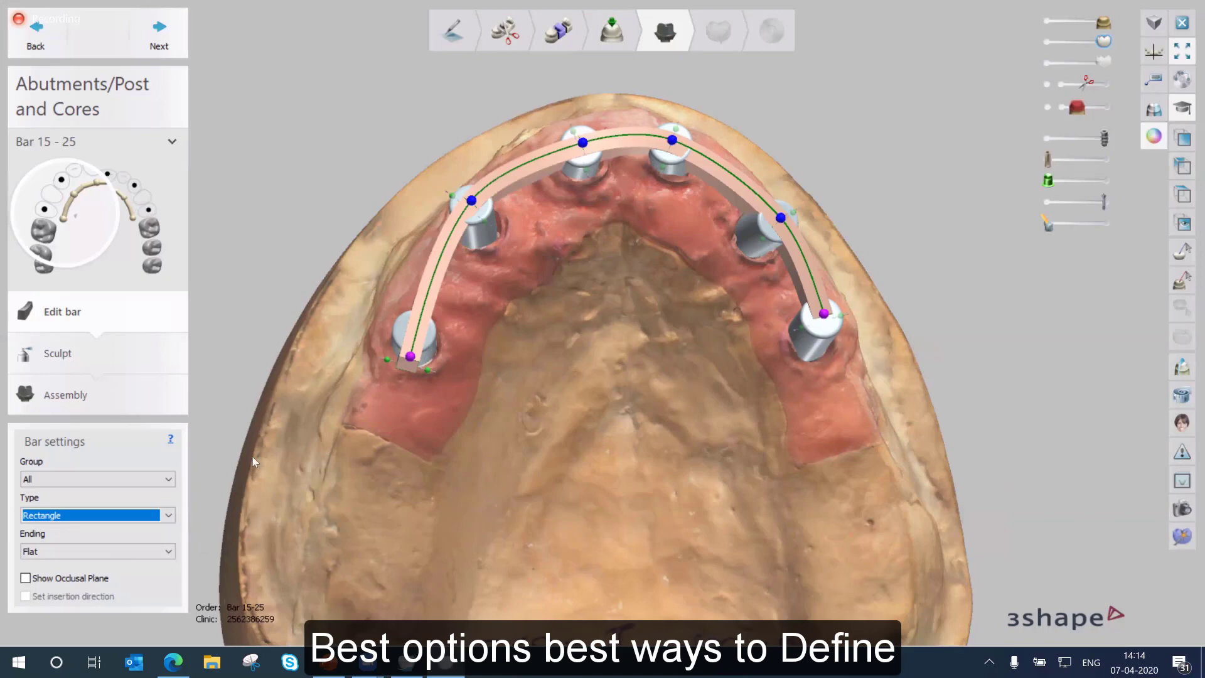
pyautogui.click(492, 310)
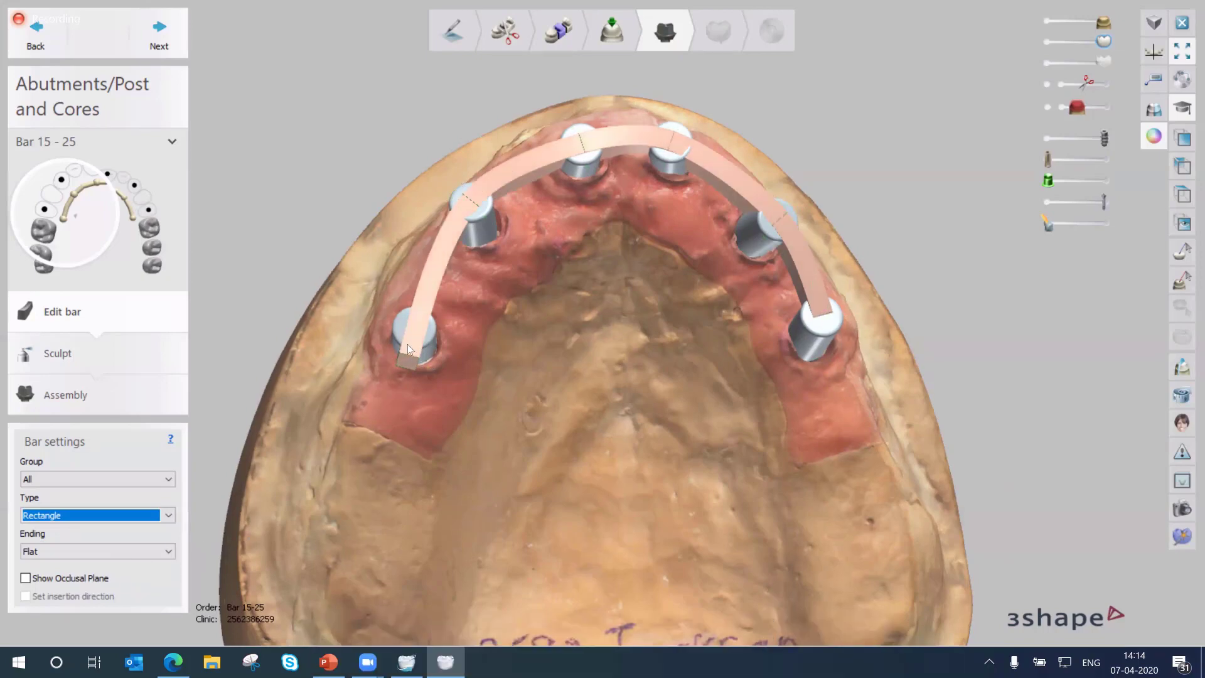
pyautogui.moveTo(493, 357); pyautogui.dragTo(469, 413, button='right')
pyautogui.moveTo(559, 323); pyautogui.dragTo(529, 460, button='right')
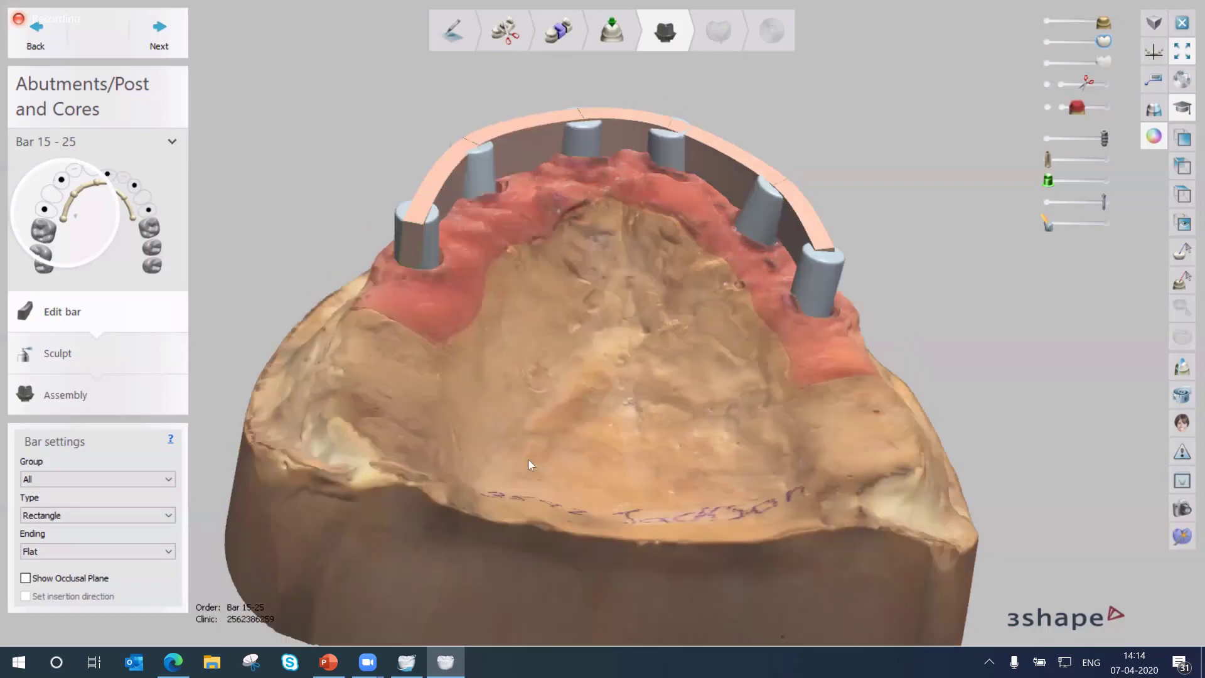
# Try extending the bar's free end to about 27 mm beyond abutment 15
pyautogui.moveTo(435, 469); pyautogui.dragTo(425, 494, button='right')
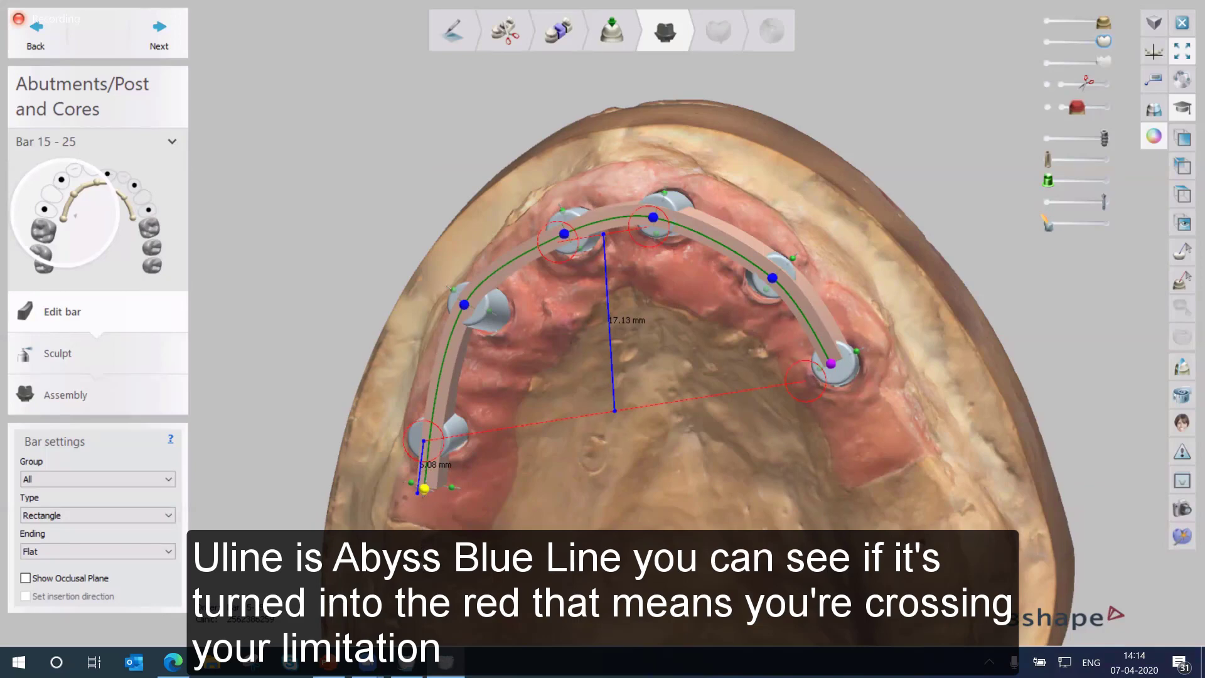
pyautogui.moveTo(425, 489); pyautogui.dragTo(420, 555)
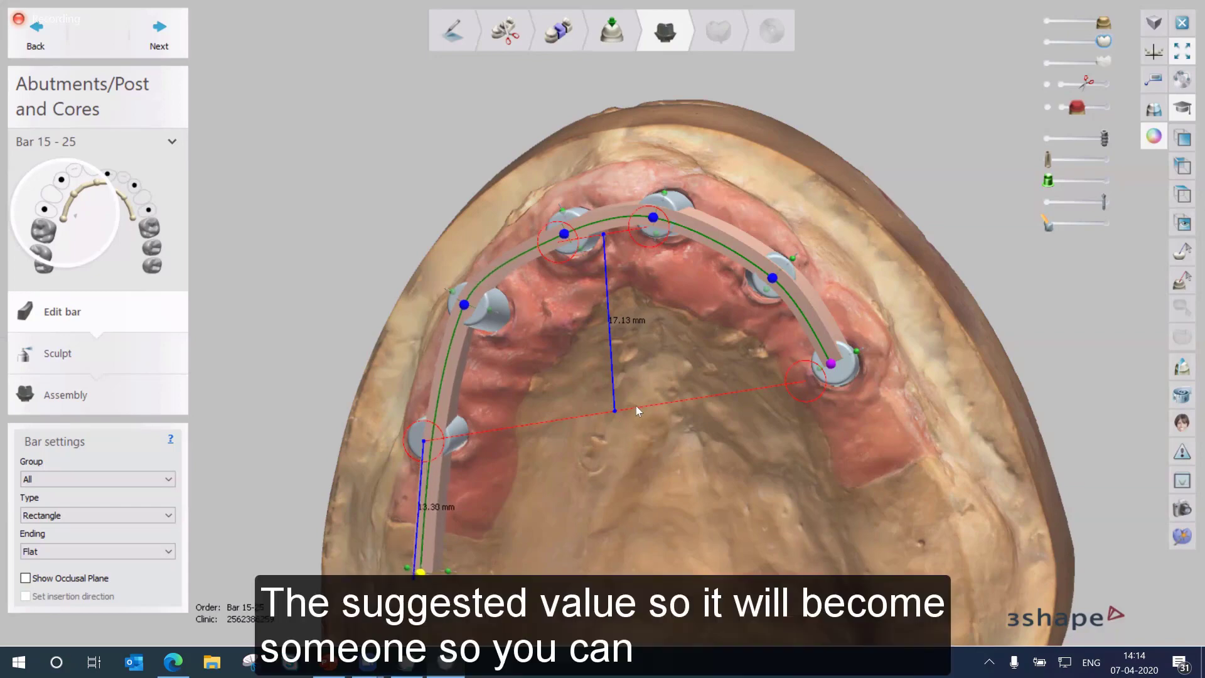
pyautogui.moveTo(412, 635); pyautogui.dragTo(433, 580, button='middle')
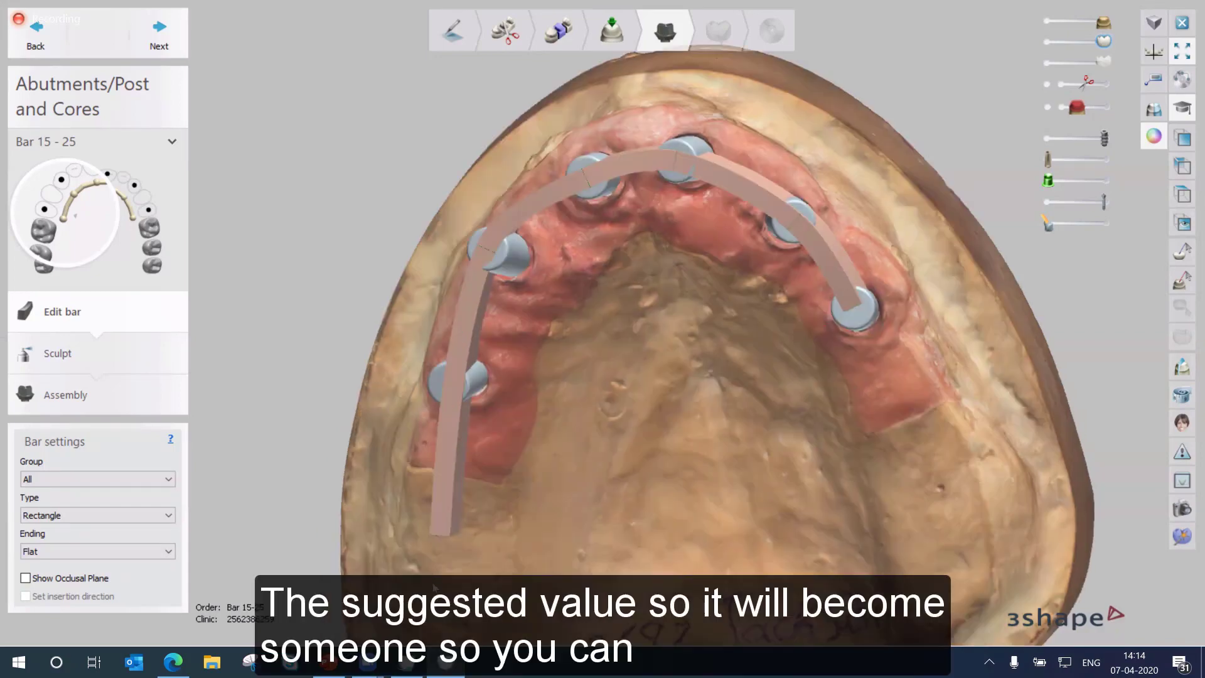
pyautogui.moveTo(432, 618)
pyautogui.mouseDown(button='right')
pyautogui.moveTo(443, 618)
pyautogui.moveTo(432, 629)
pyautogui.mouseUp(button='right')
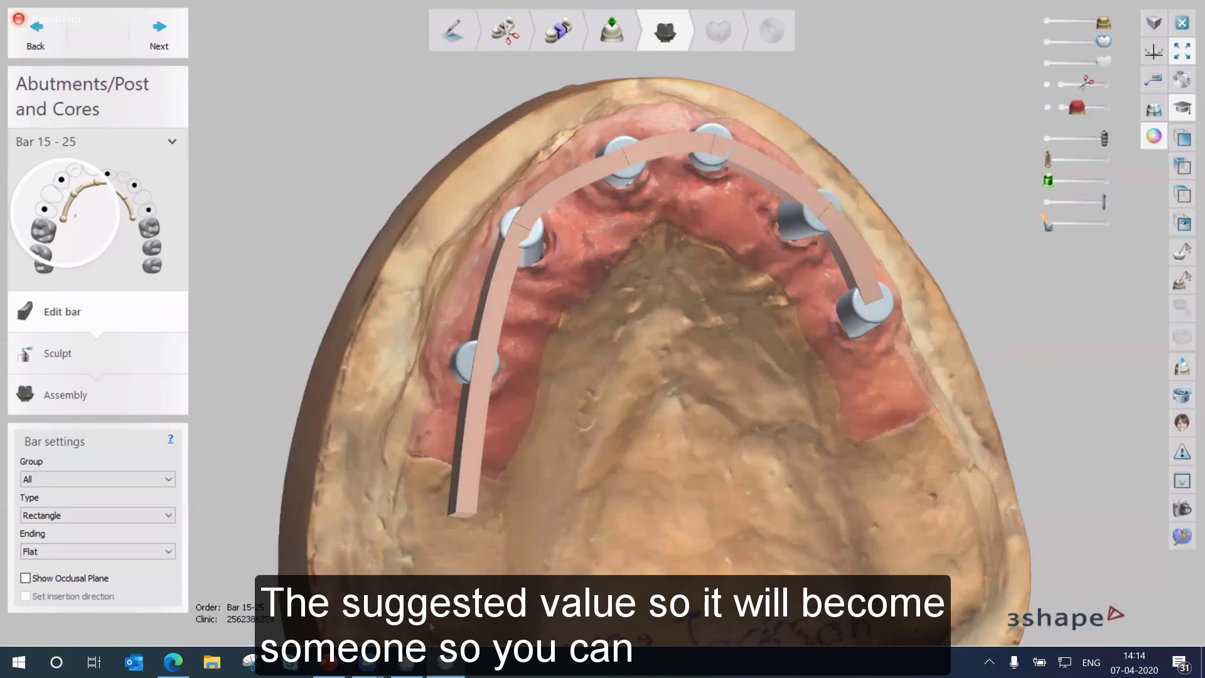
pyautogui.moveTo(572, 466); pyautogui.dragTo(574, 349, button='right')
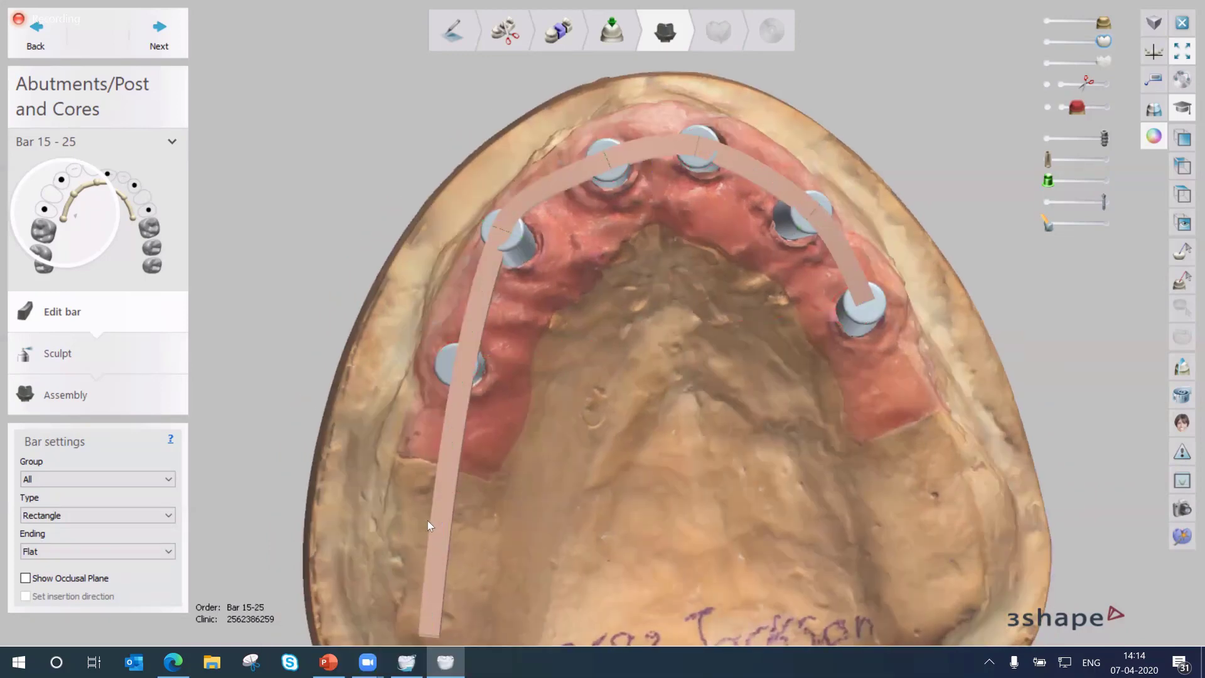
pyautogui.moveTo(427, 521); pyautogui.dragTo(431, 483, button='middle')
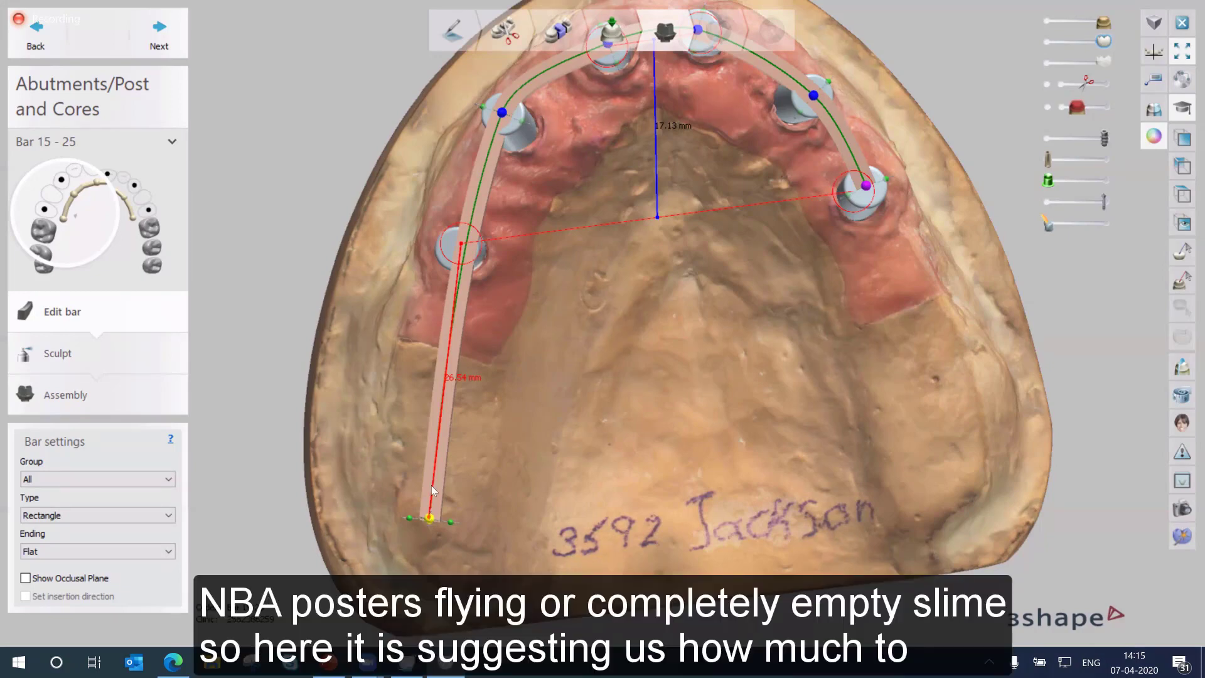
# Set the bar's free ends to extend about 6.9 mm beyond abutment 15 and about 7.2 mm beyond abutment 25
pyautogui.moveTo(446, 318)
pyautogui.mouseDown()
pyautogui.moveTo(445, 339)
pyautogui.moveTo(448, 315)
pyautogui.mouseUp()
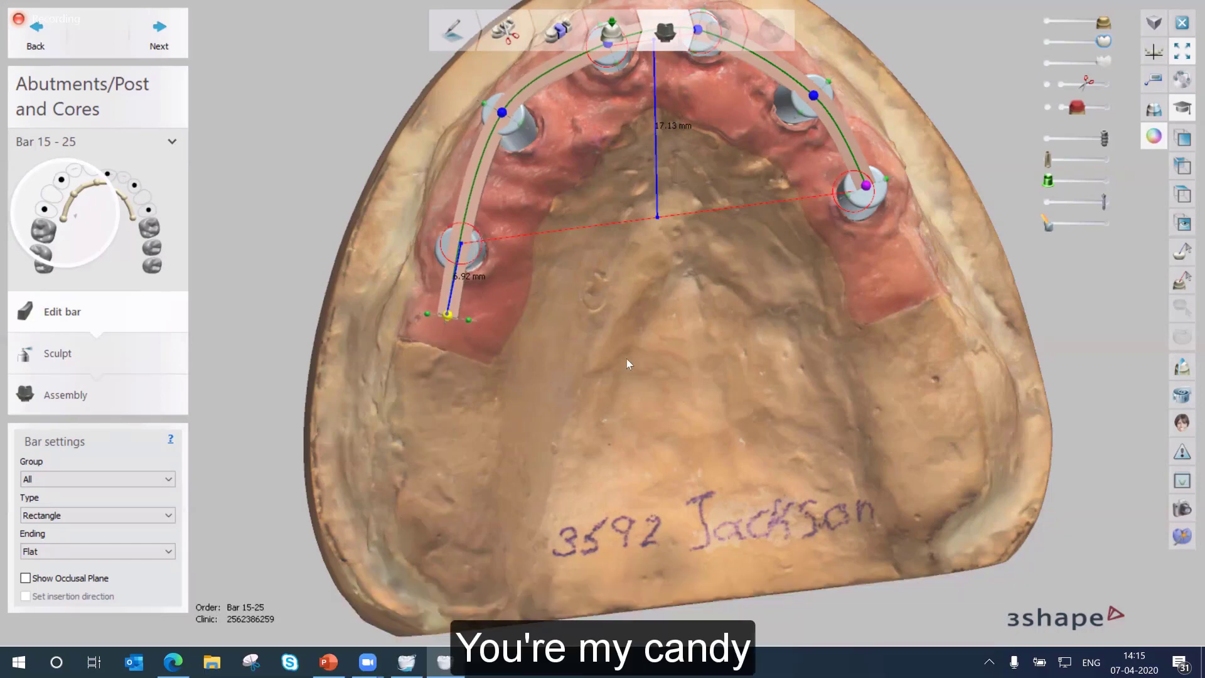
pyautogui.moveTo(768, 270); pyautogui.dragTo(762, 271, button='right')
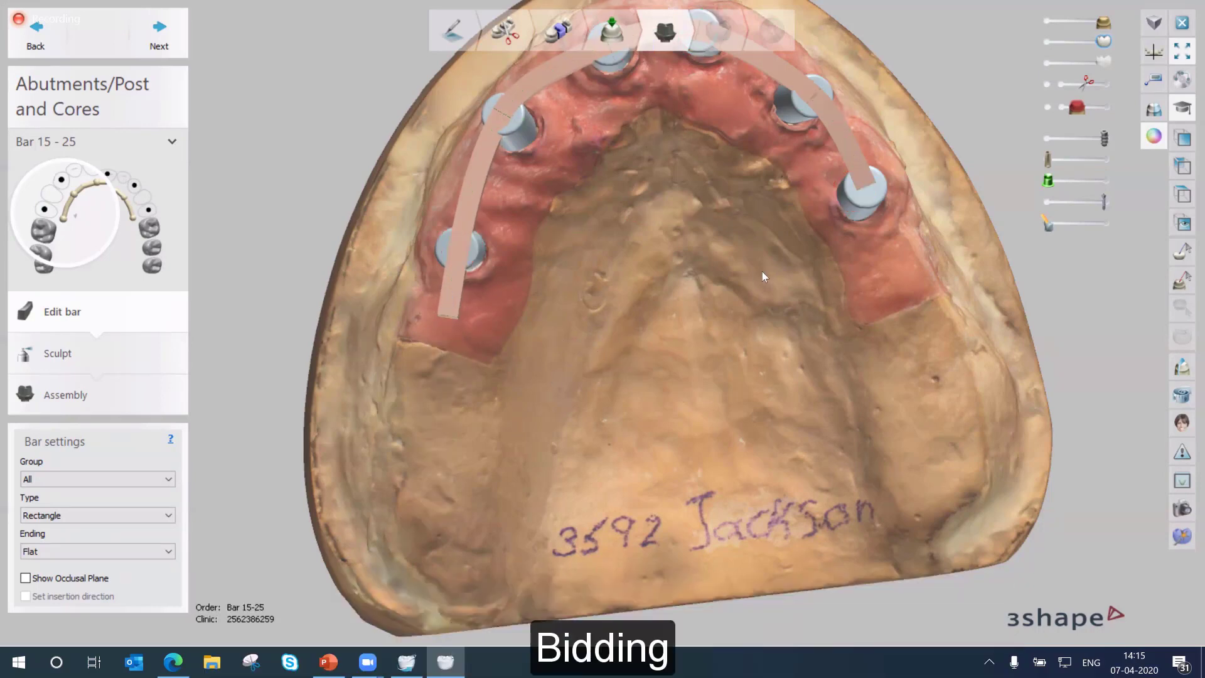
pyautogui.click(762, 271)
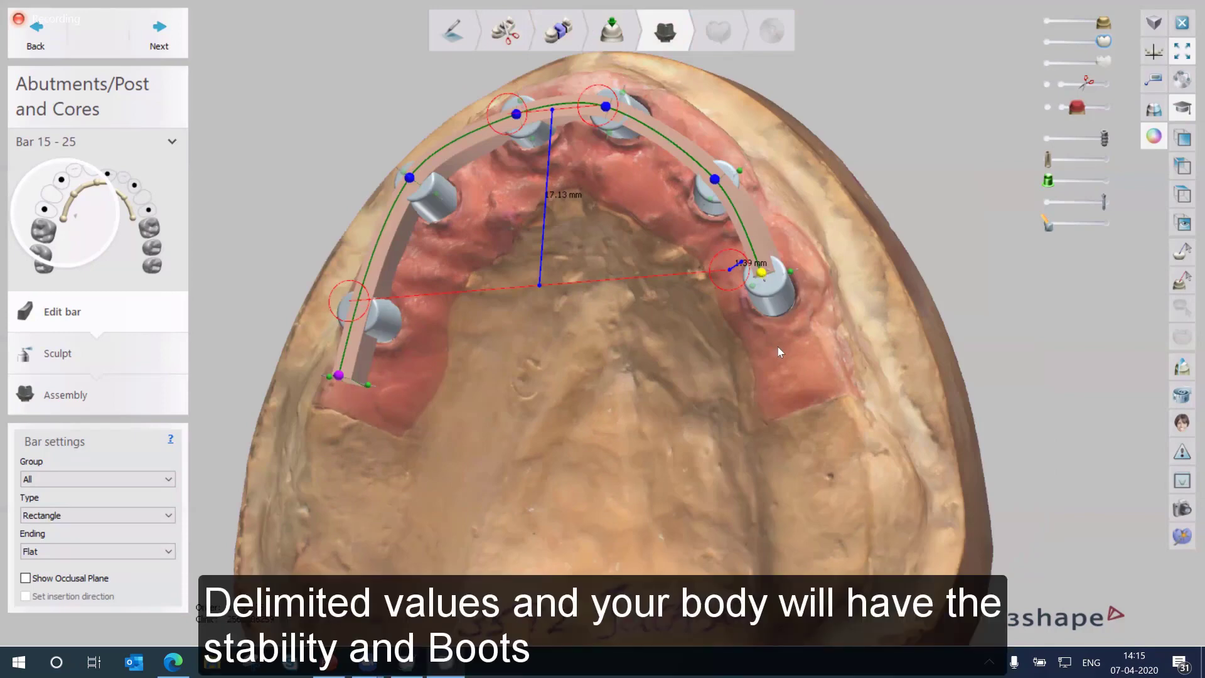
pyautogui.click(778, 350)
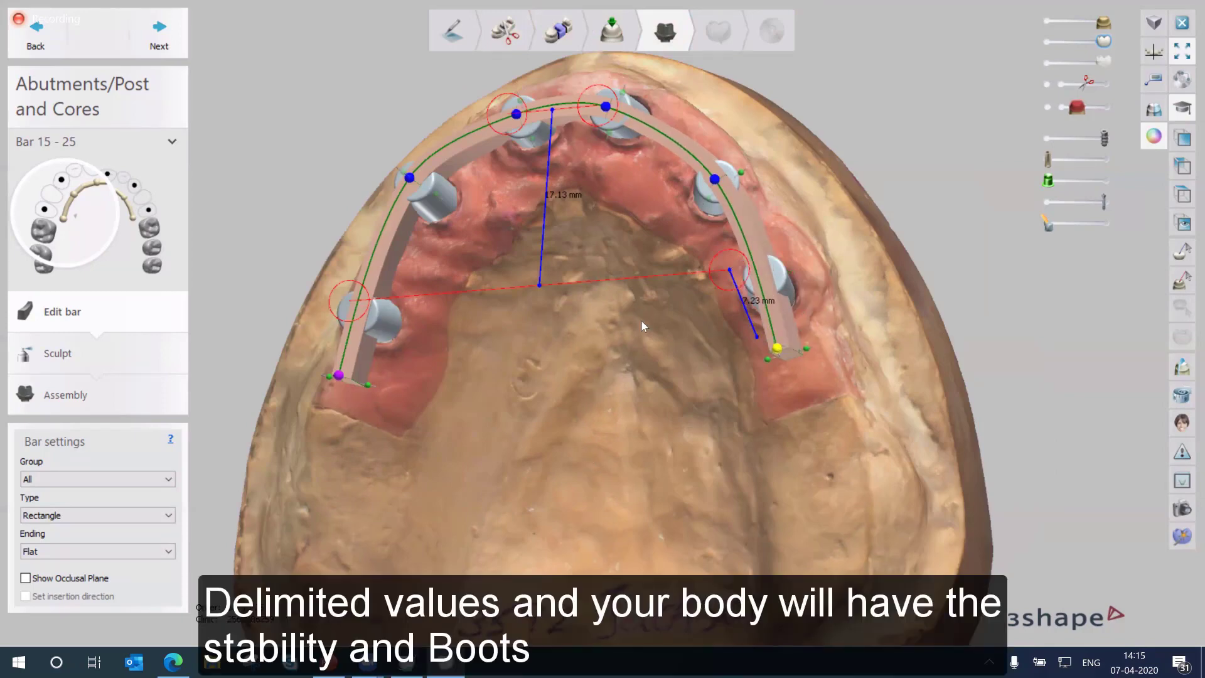
# Try widening the bar on the palatal side only at its free end beyond abutment 15
pyautogui.moveTo(745, 352); pyautogui.dragTo(846, 301, button='right')
pyautogui.click(848, 309)
pyautogui.moveTo(755, 377); pyautogui.dragTo(464, 345, button='right')
pyautogui.moveTo(468, 296); pyautogui.dragTo(419, 261, button='right')
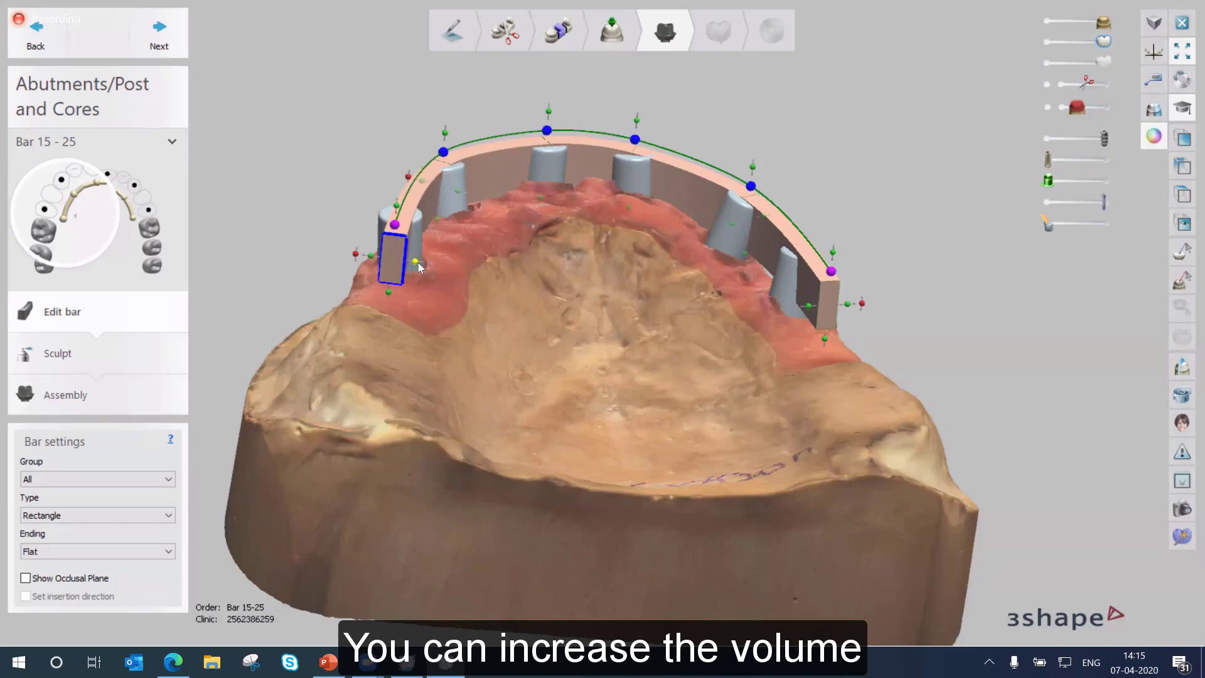
pyautogui.moveTo(417, 264); pyautogui.dragTo(427, 293)
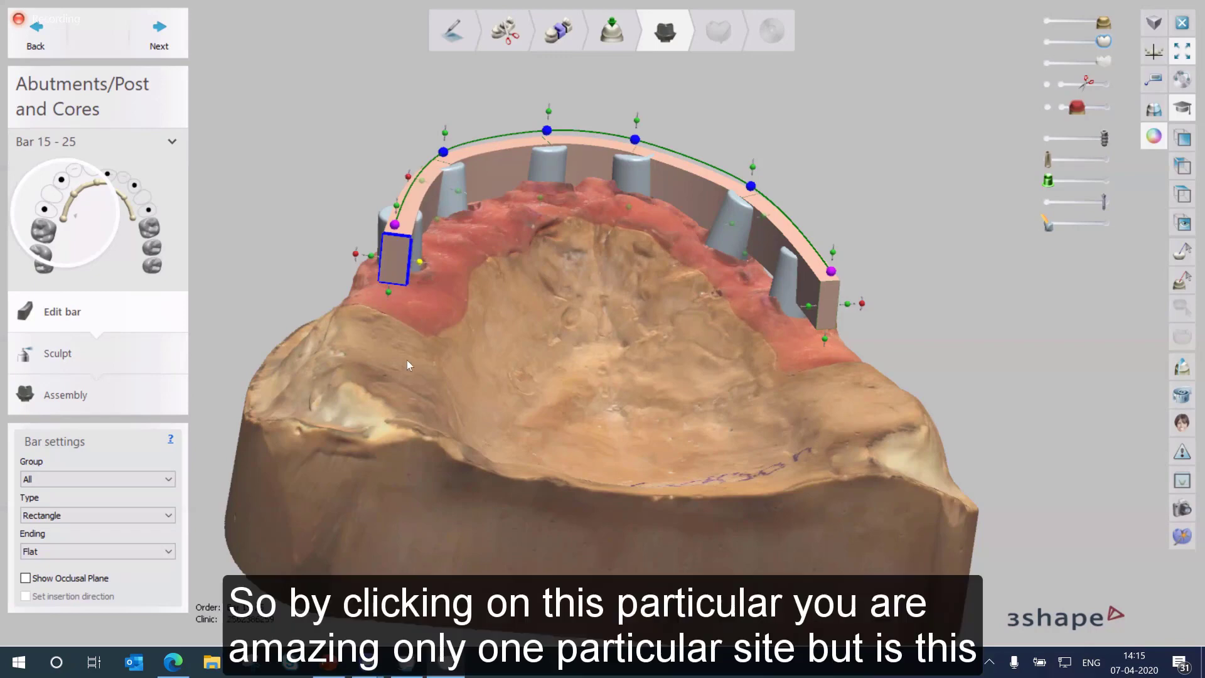
# Try widening the whole bar at all control points, first on its palatal side and on its outer side
pyautogui.moveTo(346, 354); pyautogui.dragTo(343, 351, button='right')
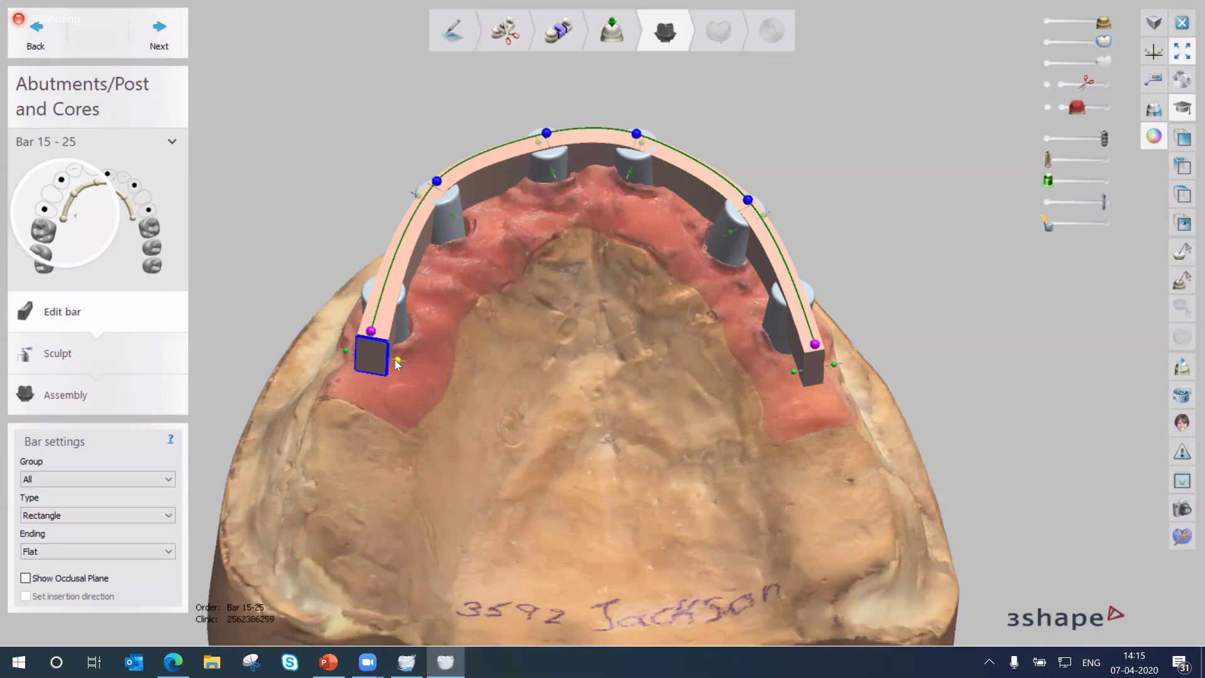
pyautogui.click(397, 360)
pyautogui.moveTo(408, 361); pyautogui.dragTo(415, 370)
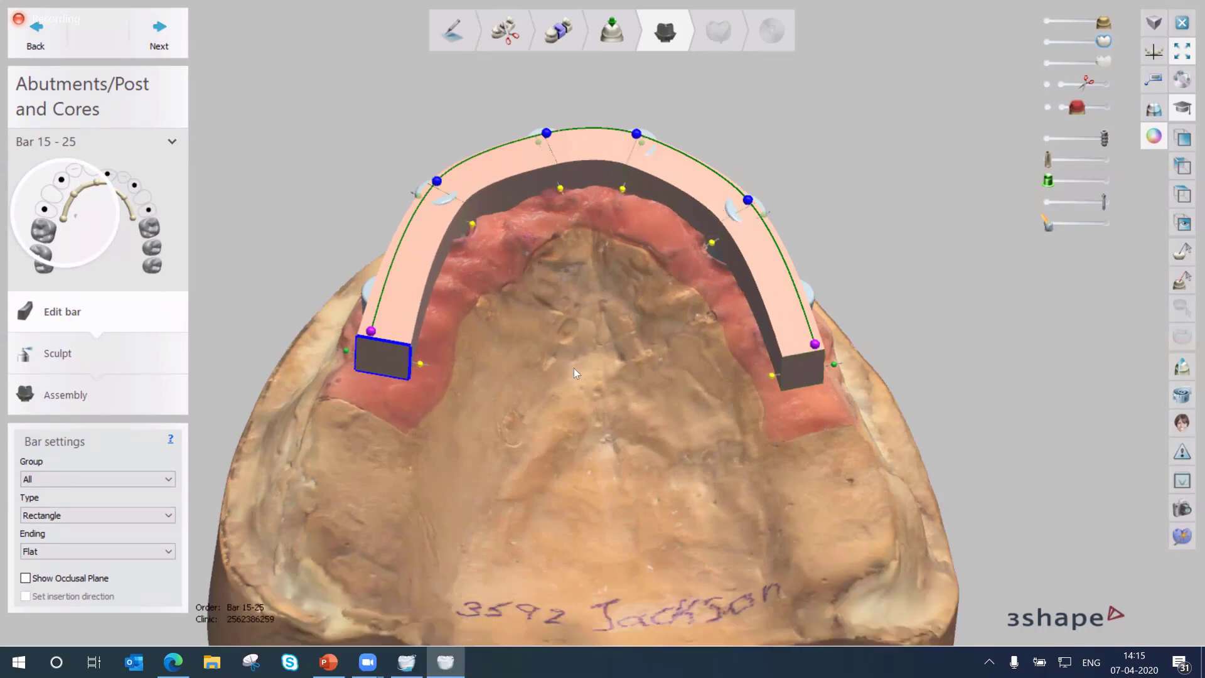
pyautogui.click(491, 433)
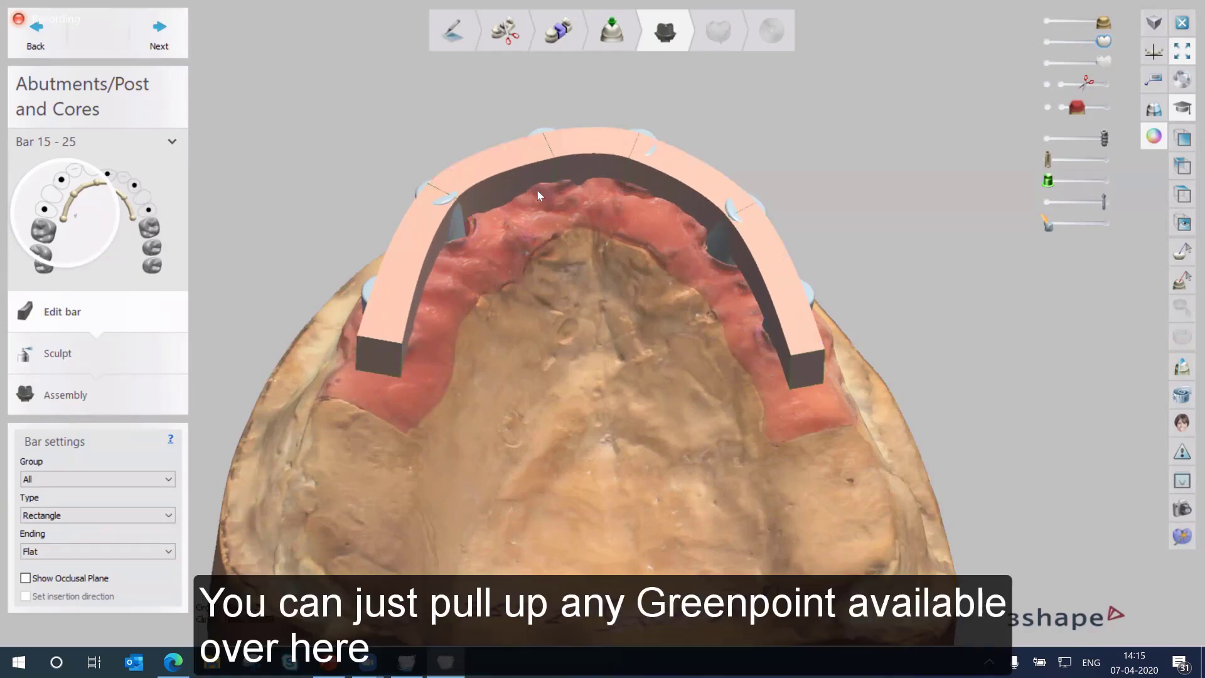
pyautogui.moveTo(535, 181); pyautogui.dragTo(532, 169)
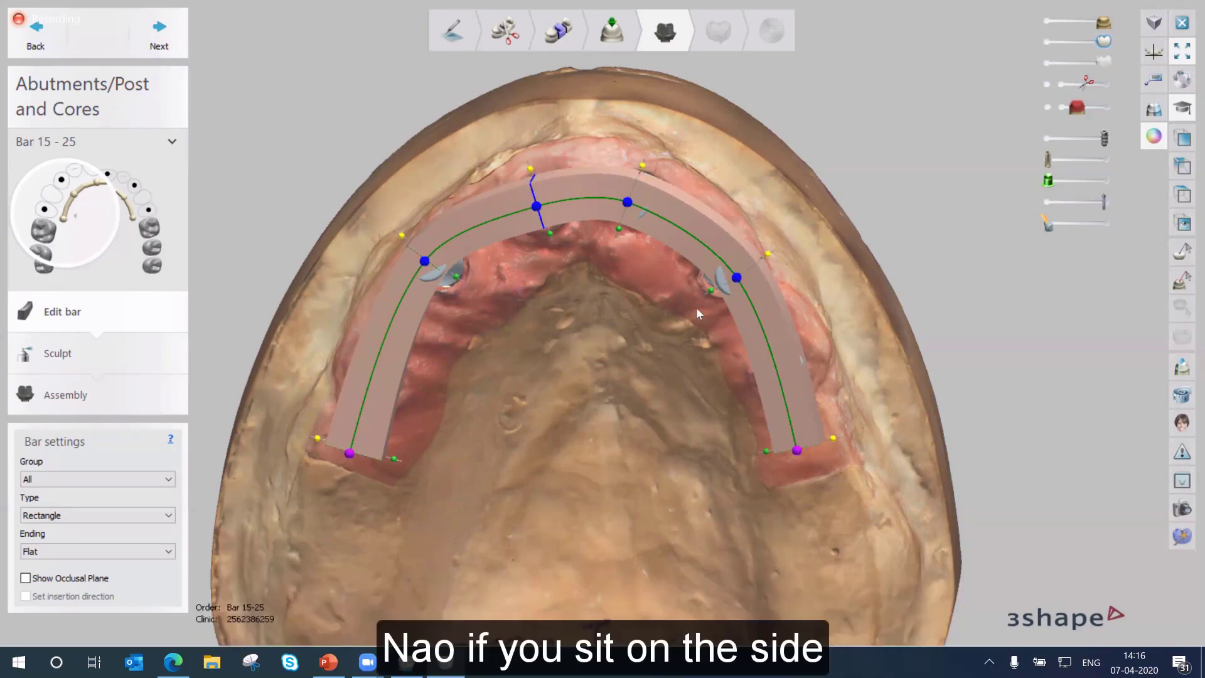
# Try lowering the underside of the whole bar towards the gingiva, and undo that change
pyautogui.moveTo(702, 582); pyautogui.dragTo(719, 310, button='right')
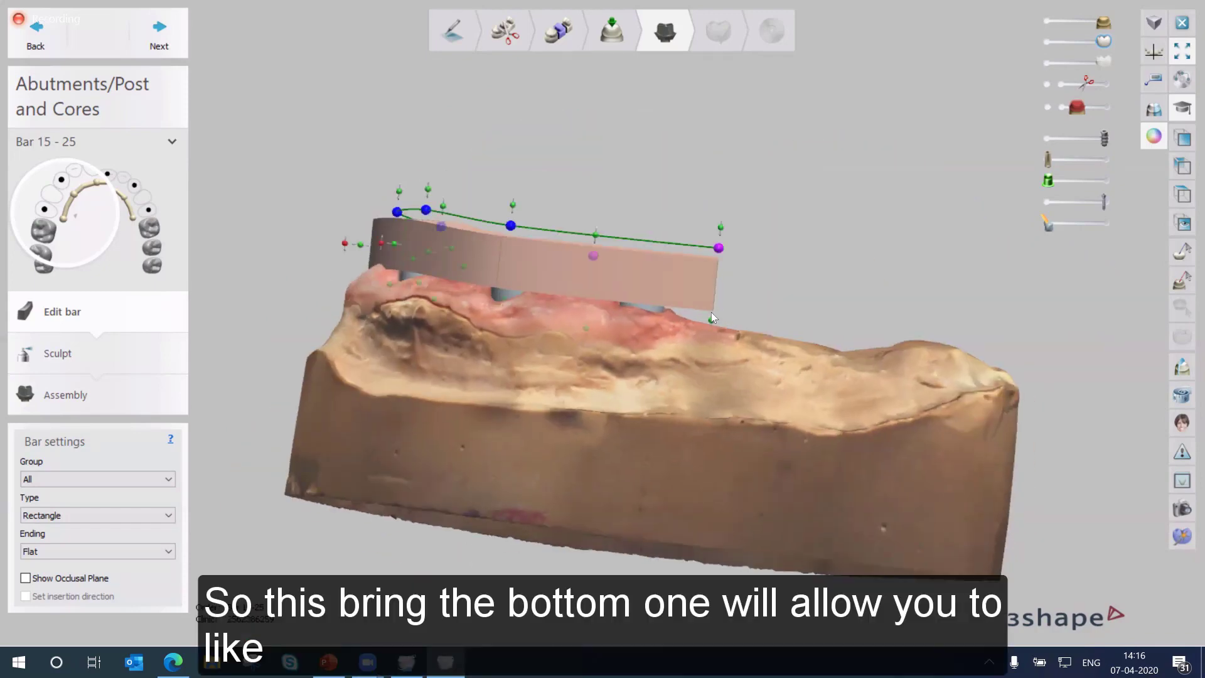
pyautogui.scroll(2, 710, 312)
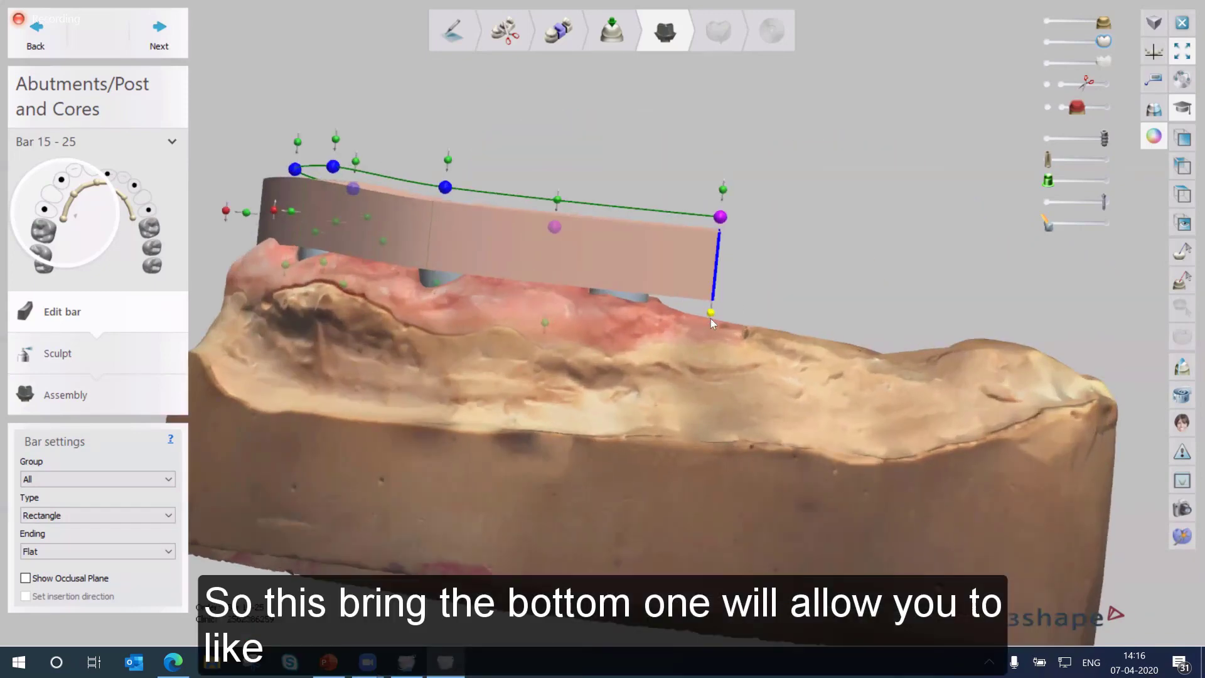
pyautogui.moveTo(707, 321)
pyautogui.mouseDown()
pyautogui.moveTo(710, 310)
pyautogui.moveTo(709, 330)
pyautogui.mouseUp()
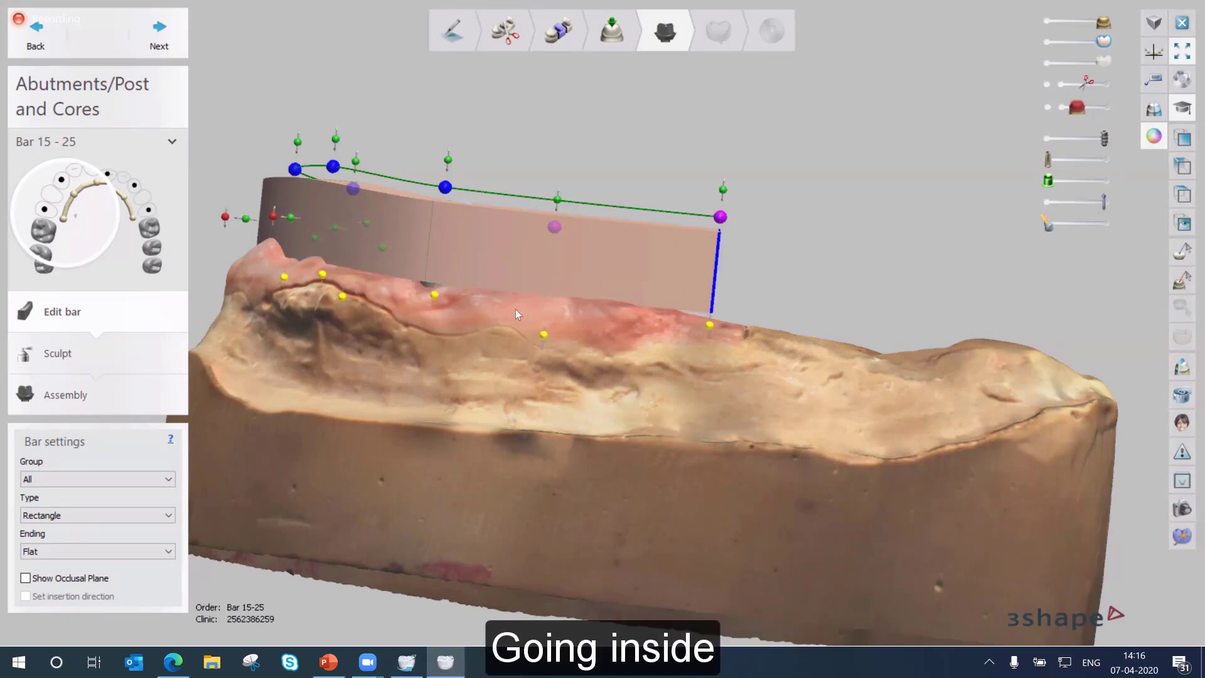
pyautogui.hotkey('ctrl', 'z')
# Try lowering the top of the bar's free end beyond abutment 15 and the top of the whole bar
pyautogui.moveTo(501, 311); pyautogui.dragTo(836, 232, button='right')
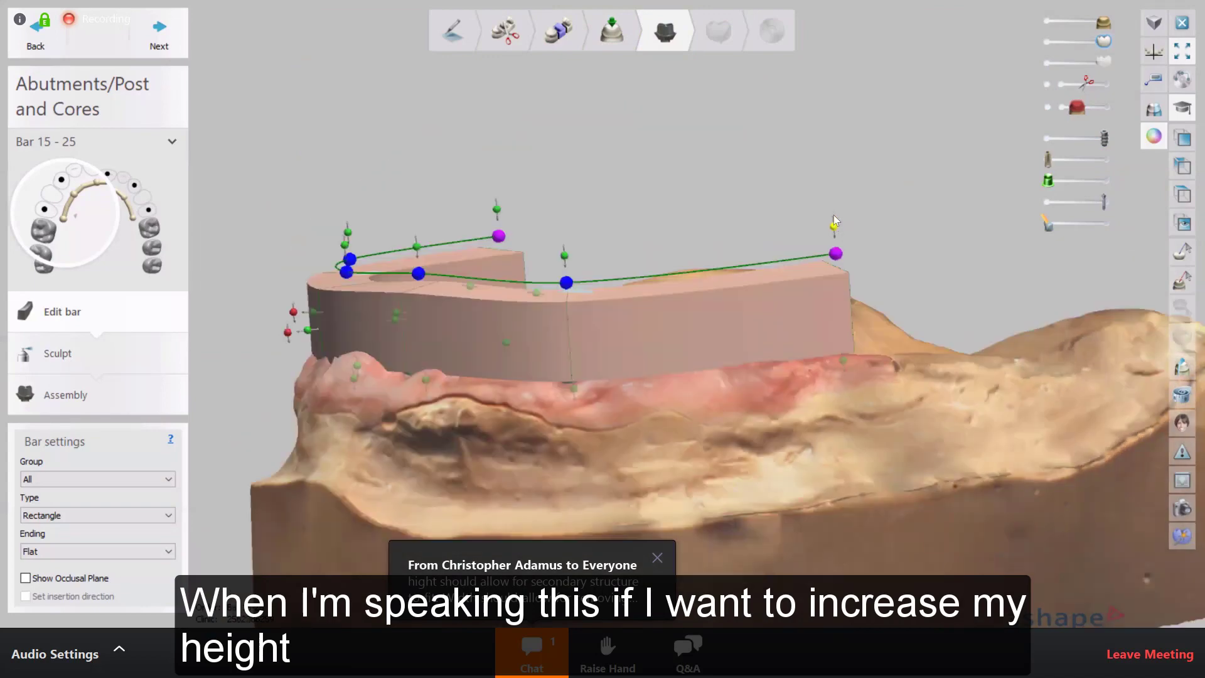
pyautogui.moveTo(837, 235)
pyautogui.mouseDown()
pyautogui.moveTo(838, 215)
pyautogui.moveTo(840, 238)
pyautogui.mouseUp()
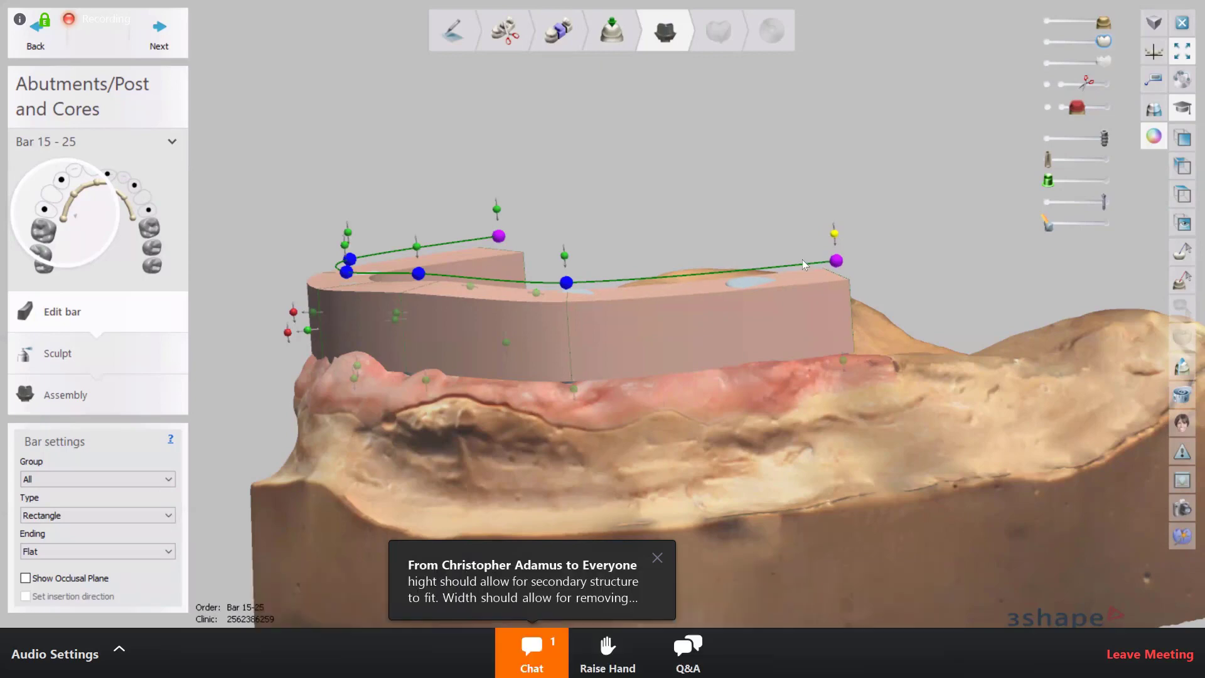
pyautogui.moveTo(770, 235); pyautogui.dragTo(771, 238, button='right')
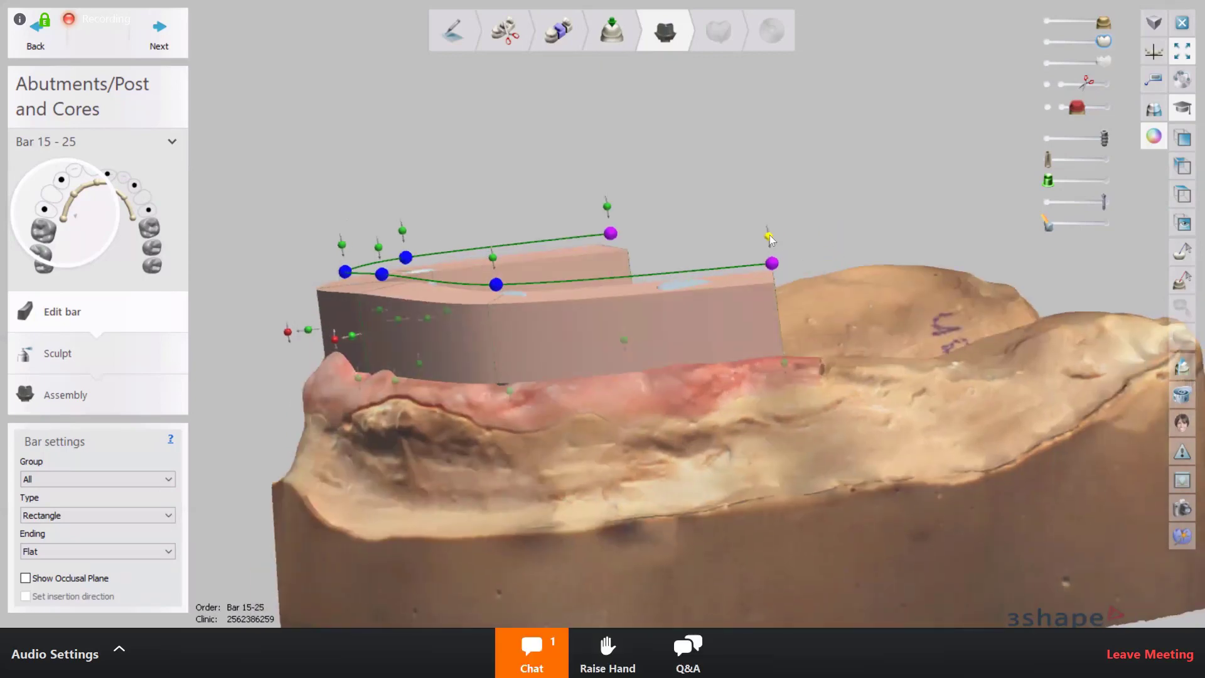
pyautogui.moveTo(771, 239)
pyautogui.mouseDown()
pyautogui.moveTo(771, 216)
pyautogui.moveTo(775, 240)
pyautogui.mouseUp()
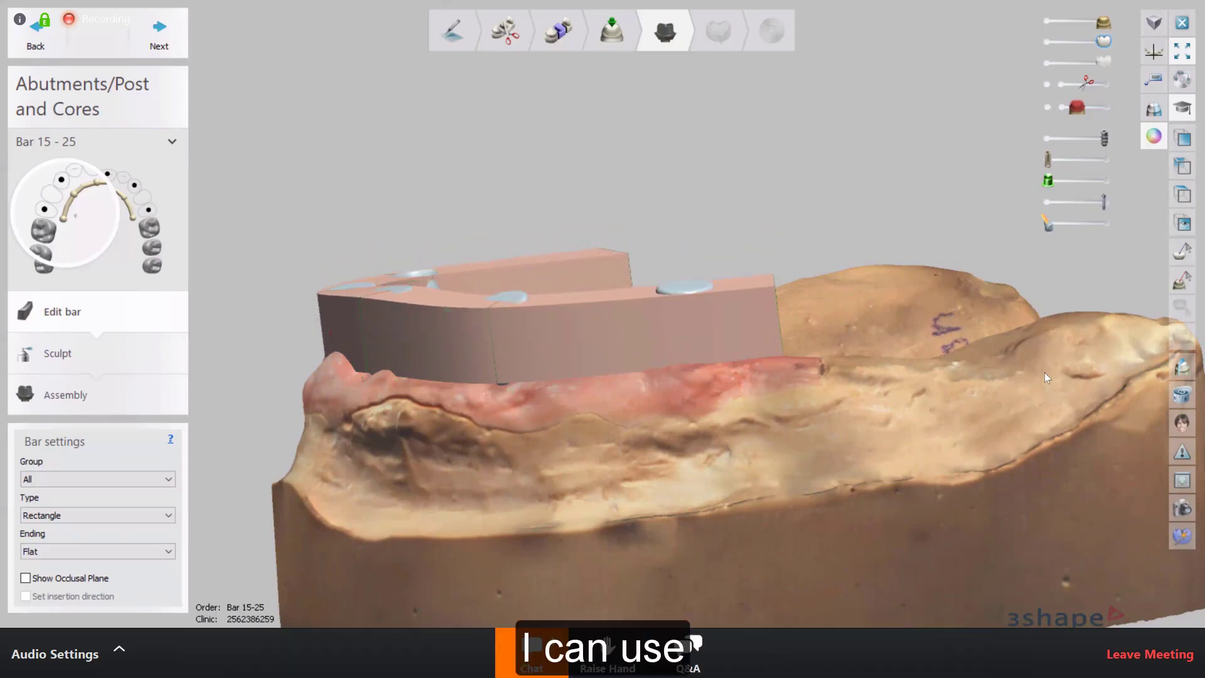
# Try shifting the whole bar over the abutments by moving all its spine points together
pyautogui.moveTo(1044, 372); pyautogui.dragTo(1017, 408, button='right')
pyautogui.moveTo(903, 313); pyautogui.dragTo(857, 294, button='right')
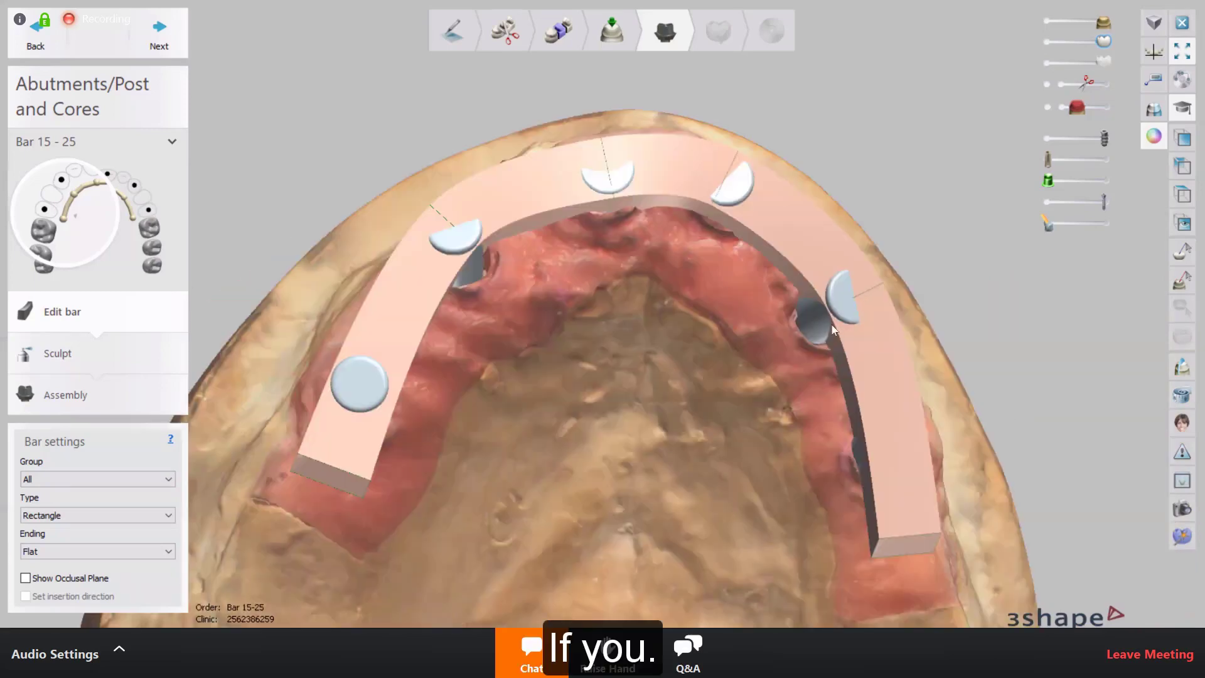
pyautogui.moveTo(808, 378); pyautogui.dragTo(850, 291, button='right')
pyautogui.moveTo(855, 295)
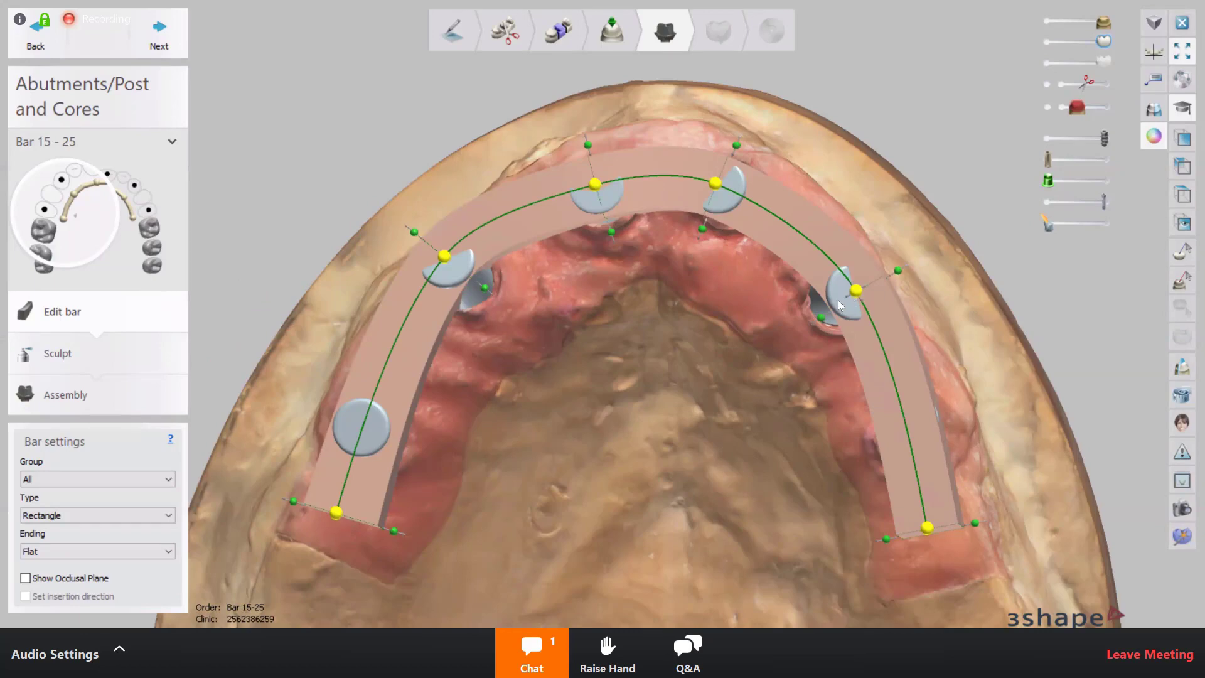
pyautogui.moveTo(840, 305); pyautogui.dragTo(852, 301, button='right')
pyautogui.click(924, 344)
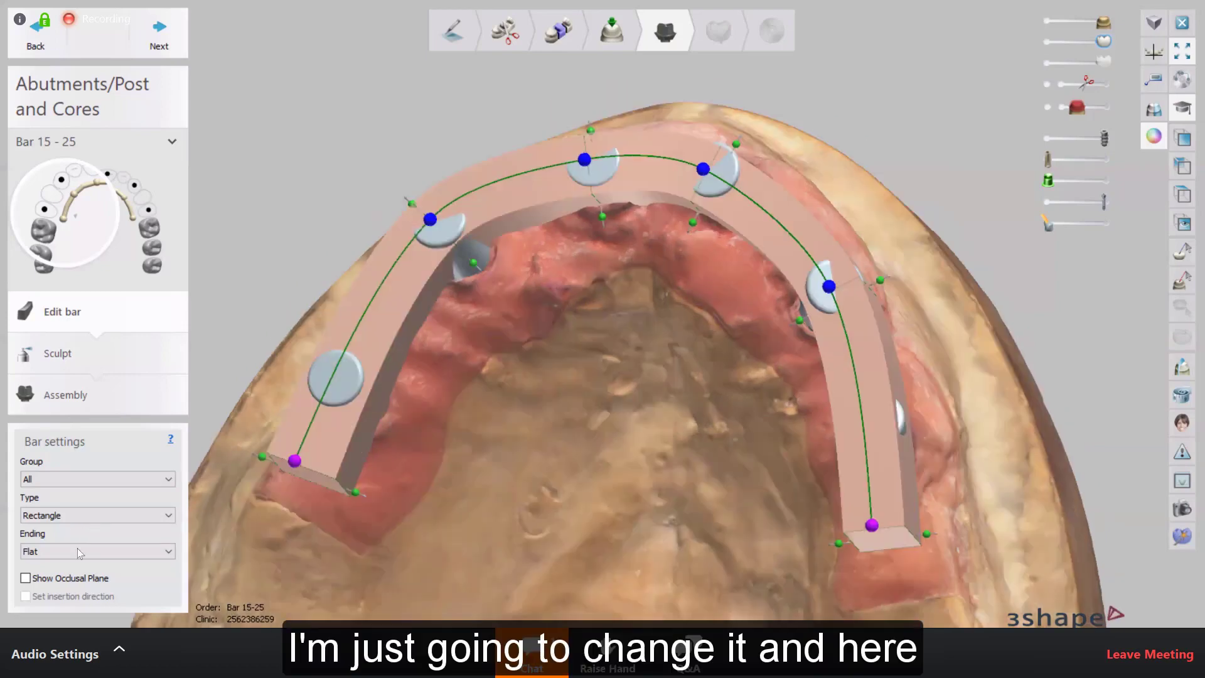
# Try the Dolder type on the whole bar
pyautogui.hotkey('alt', 'Down')
pyautogui.press('Down')
pyautogui.press('Return')
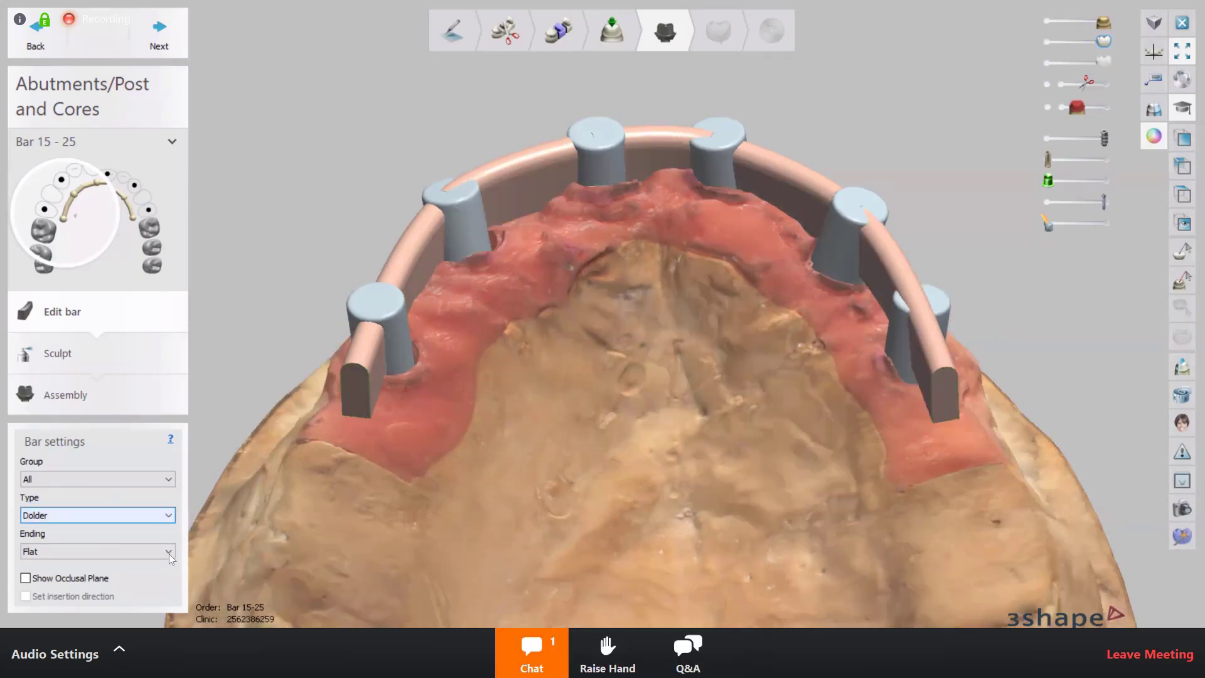
# Set the bar type for all segments back to Rectangle
pyautogui.click(168, 515)
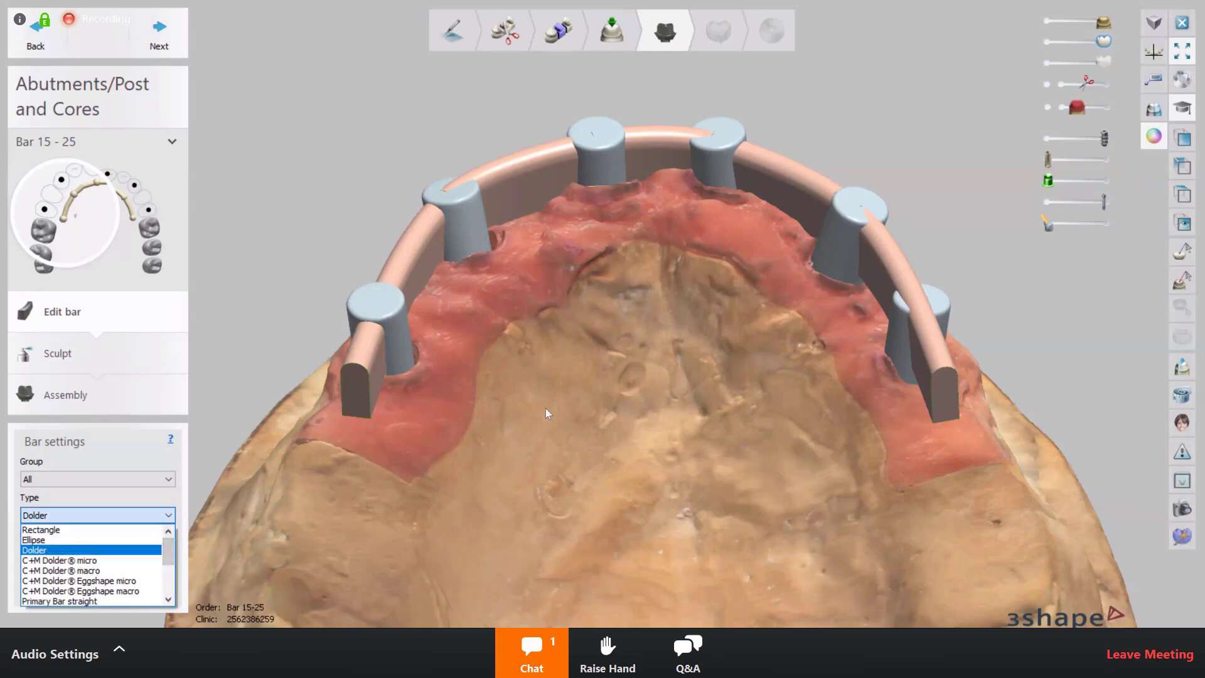
pyautogui.press('Up')
pyautogui.press('Up')
pyautogui.press('Return')
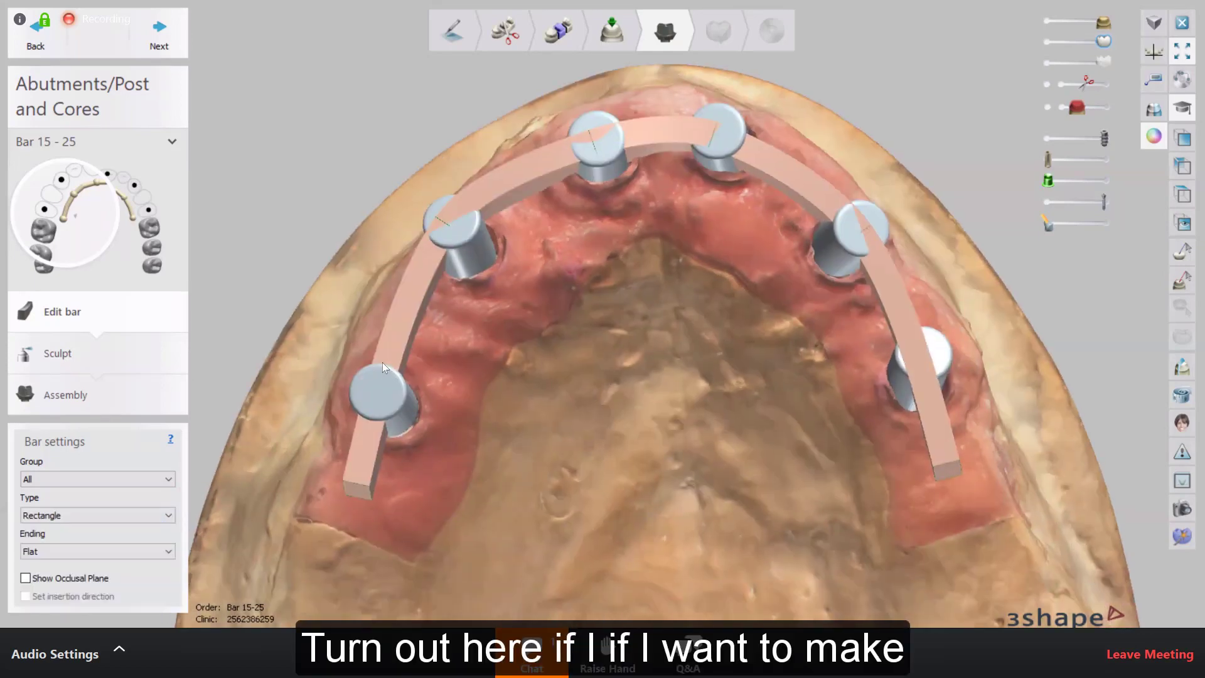
# Add three control points to the bar around abutment 15 and move all points to a common plane
pyautogui.moveTo(390, 366); pyautogui.dragTo(533, 371, button='right')
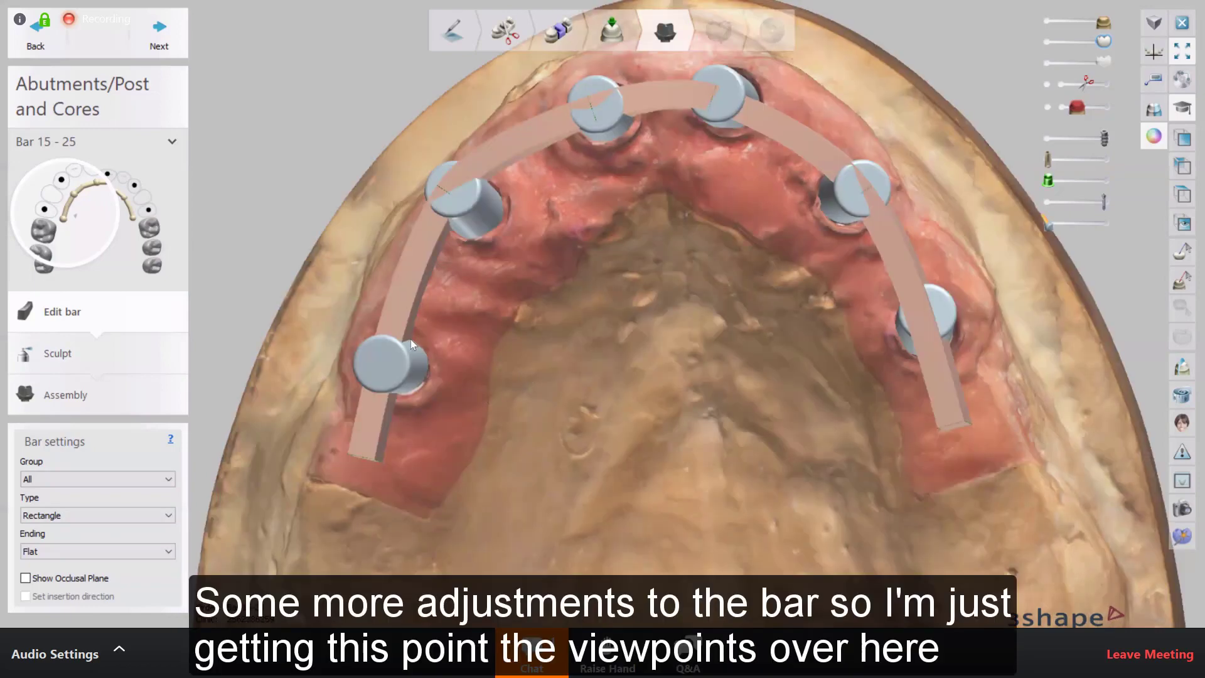
pyautogui.click(403, 388)
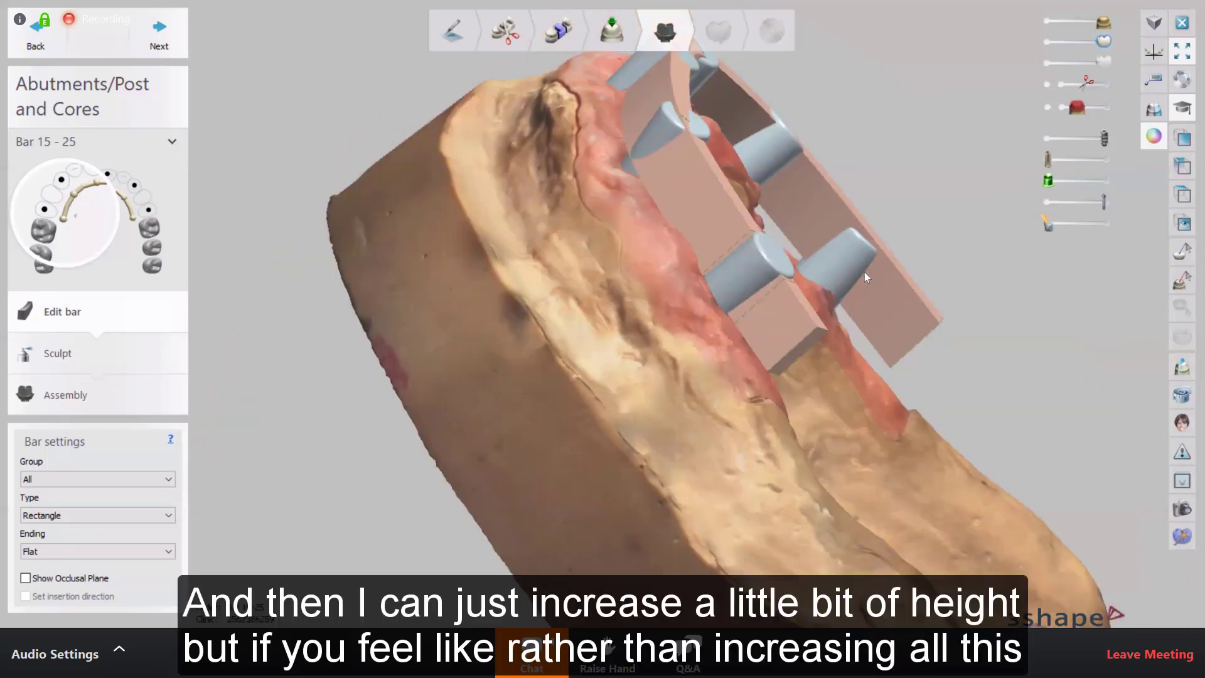
pyautogui.moveTo(864, 273); pyautogui.dragTo(843, 255, button='right')
pyautogui.click(845, 250)
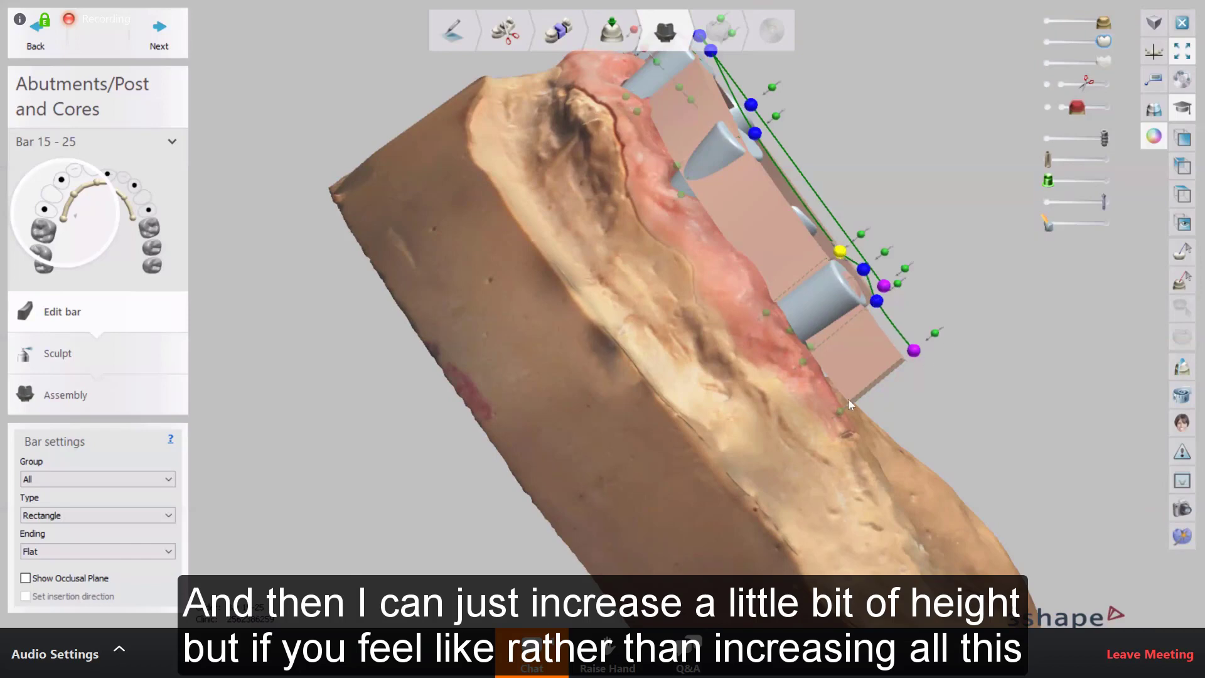
pyautogui.moveTo(792, 331); pyautogui.dragTo(836, 356, button='right')
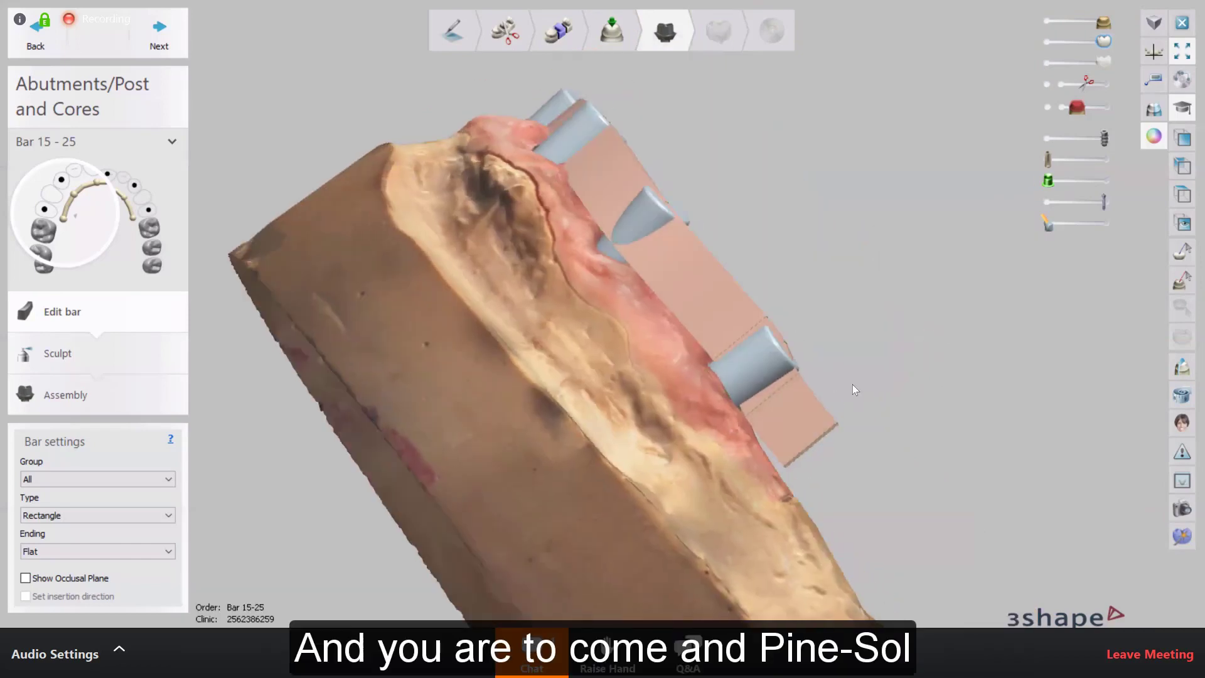
pyautogui.rightClick(795, 332)
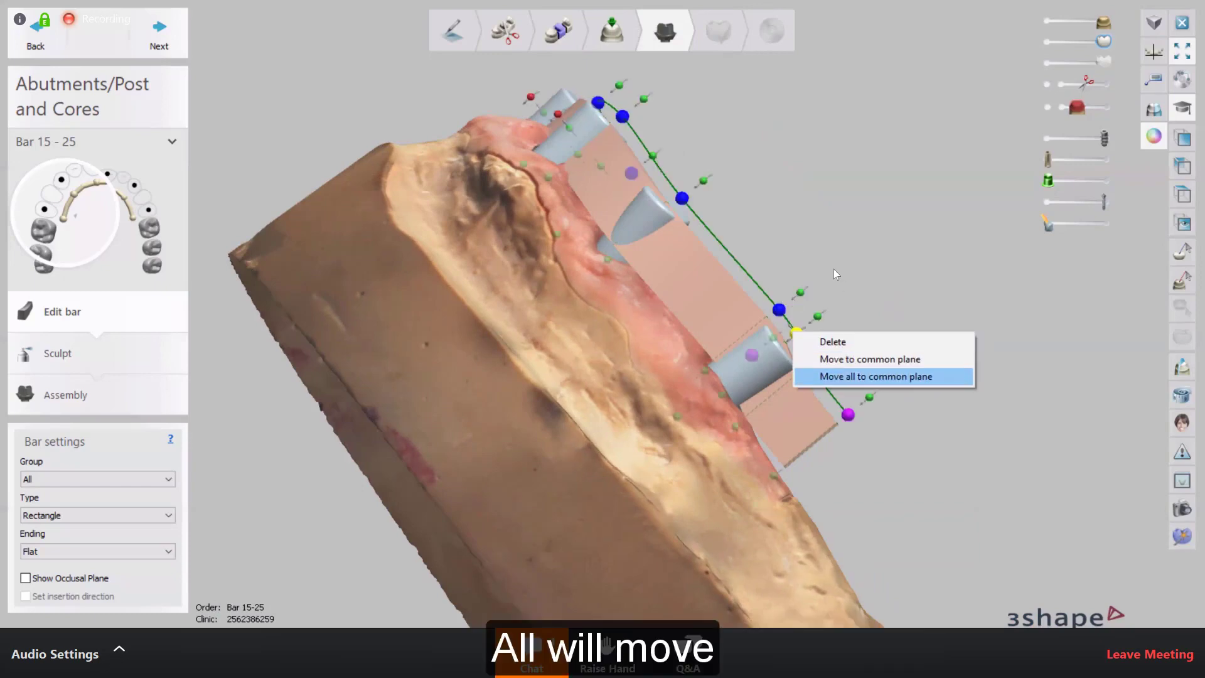
pyautogui.press('Return')
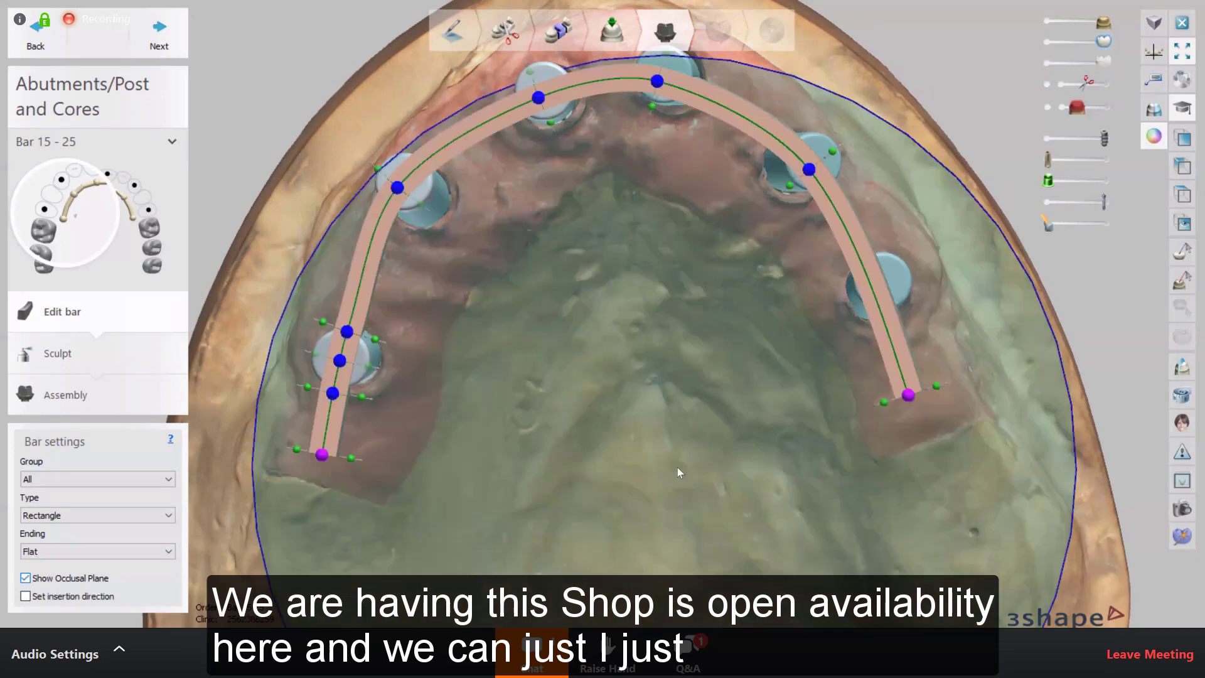
# Examine the occlusal plane's tilt relative to the bar in a side view
pyautogui.scroll(-5, 753, 326)
pyautogui.moveTo(753, 329); pyautogui.dragTo(840, 298, button='right')
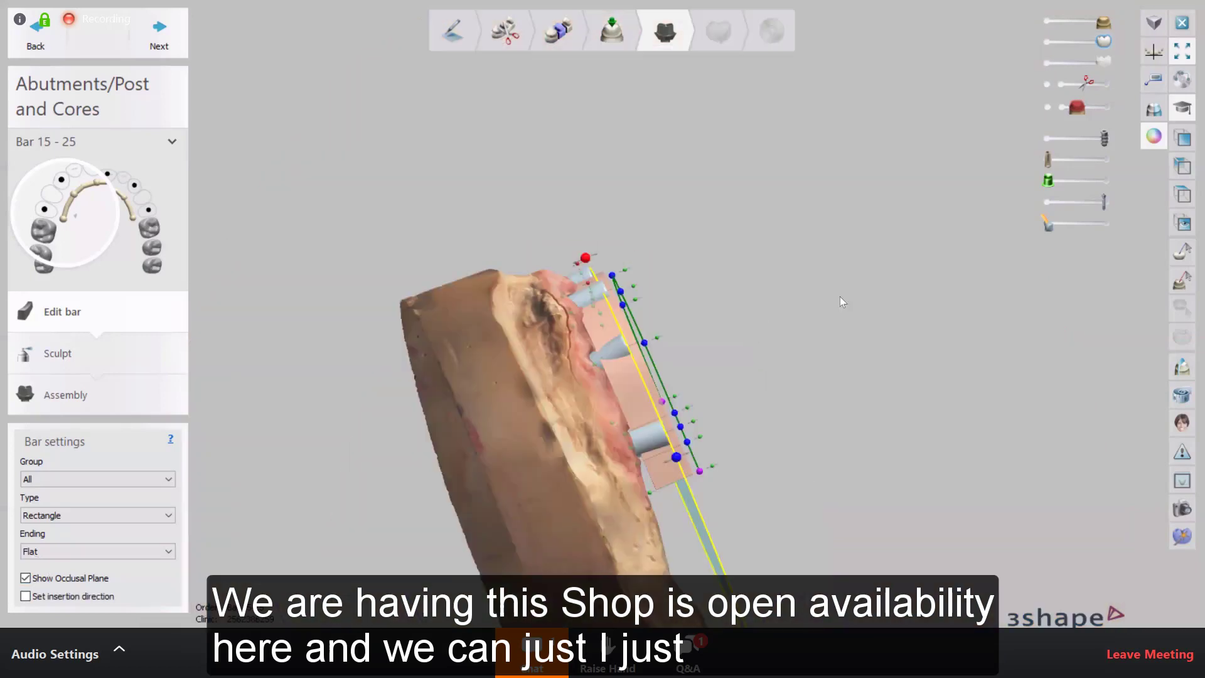
pyautogui.scroll(3, 797, 334)
pyautogui.moveTo(565, 77); pyautogui.dragTo(544, 98, button='middle')
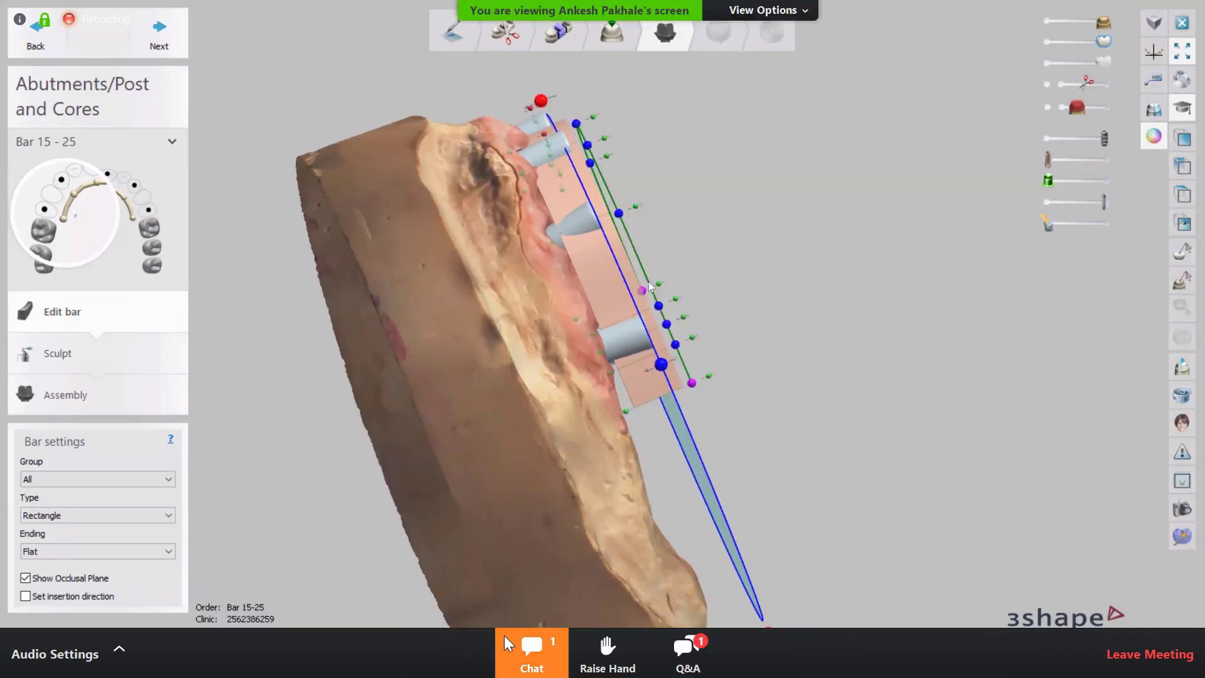
# Check the webinar chat and the question list, and minimize both windows
pyautogui.click(530, 656)
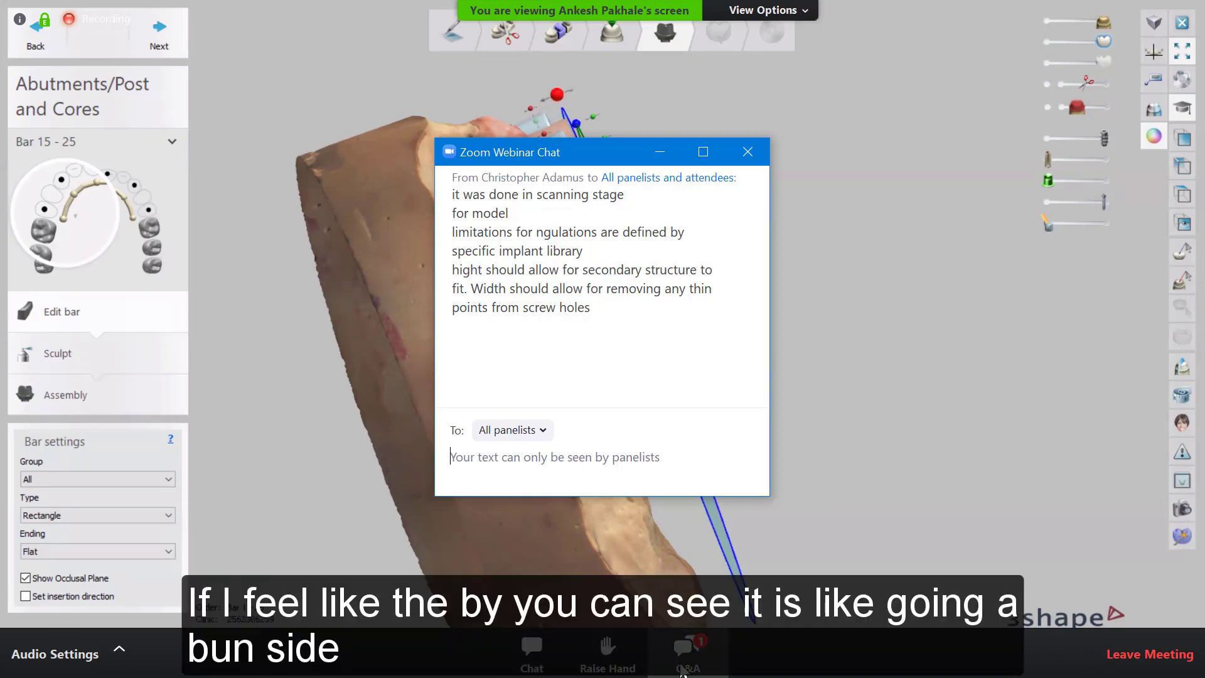
pyautogui.click(687, 661)
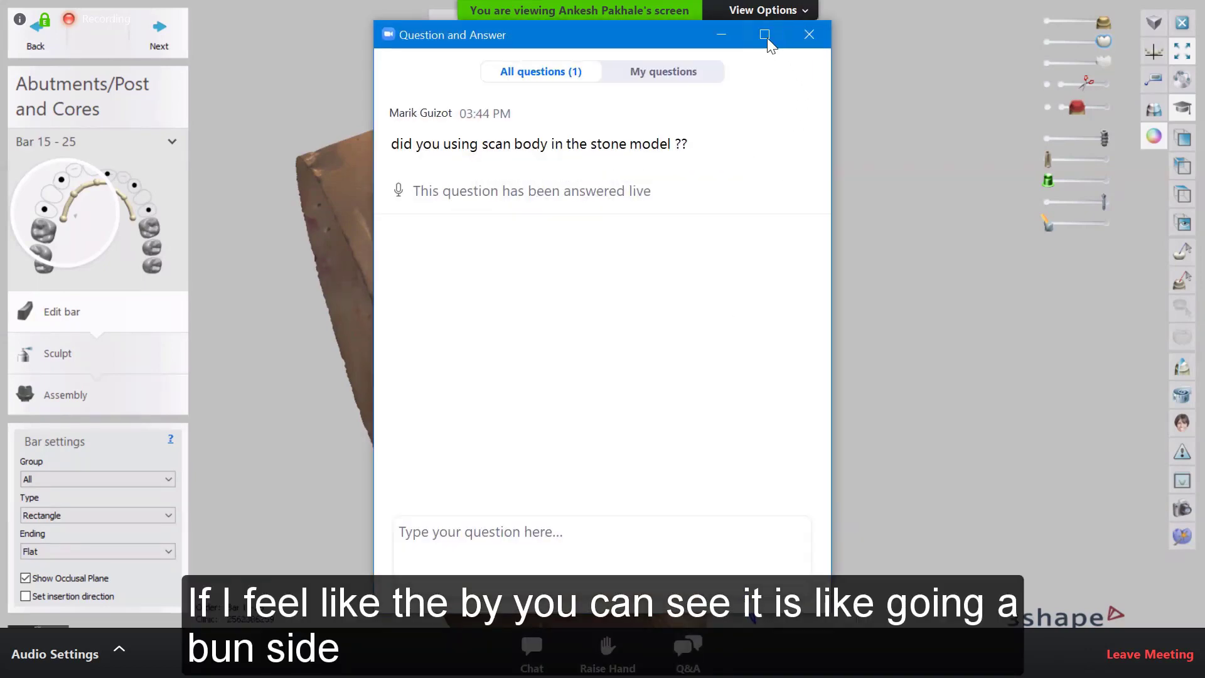
pyautogui.click(732, 39)
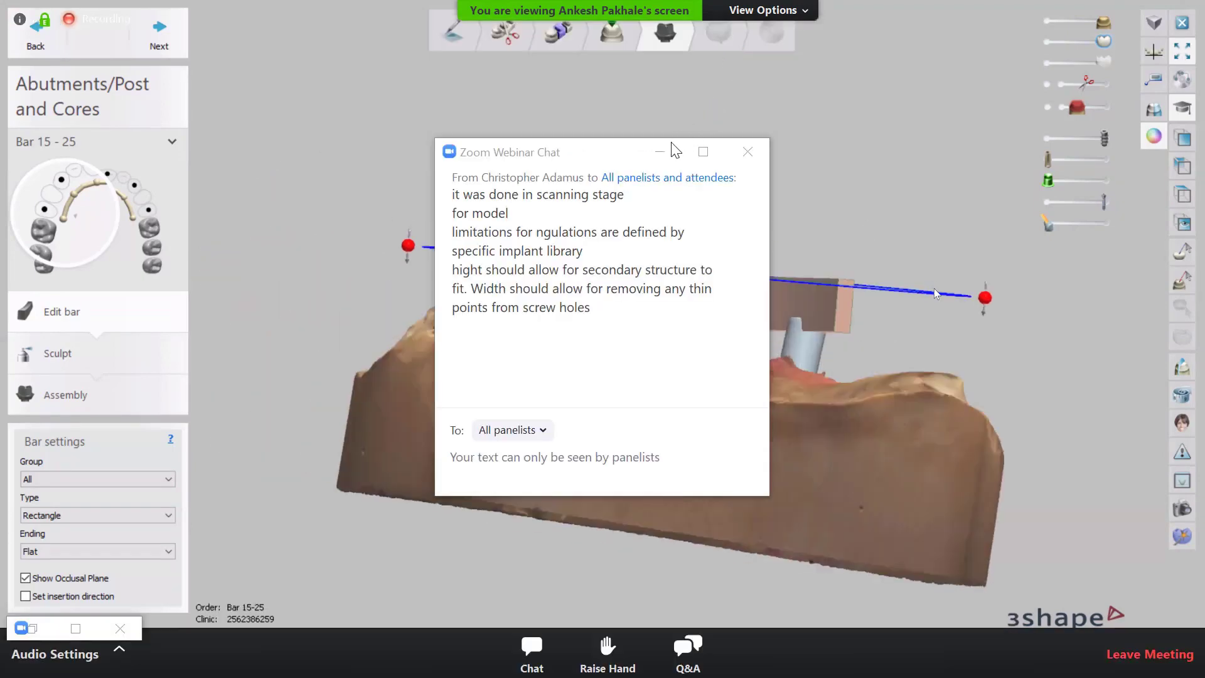
pyautogui.click(652, 150)
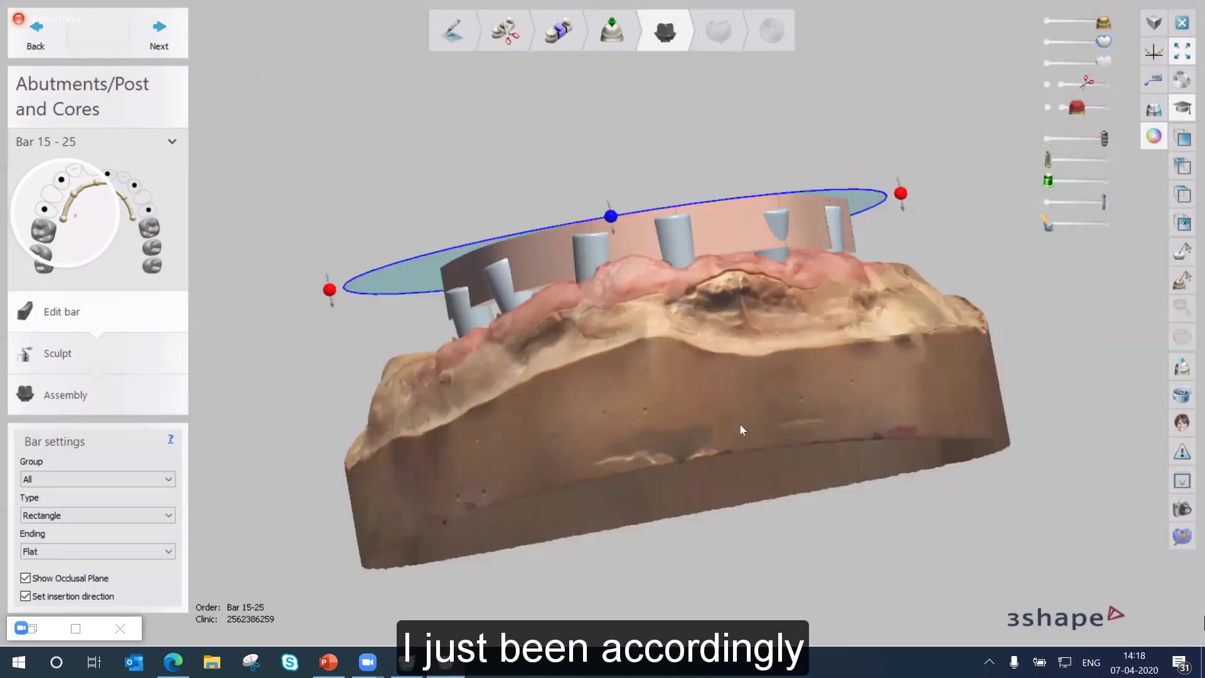
# Hide the occlusal plane to return to editing the bar's control points
pyautogui.click(36, 579)
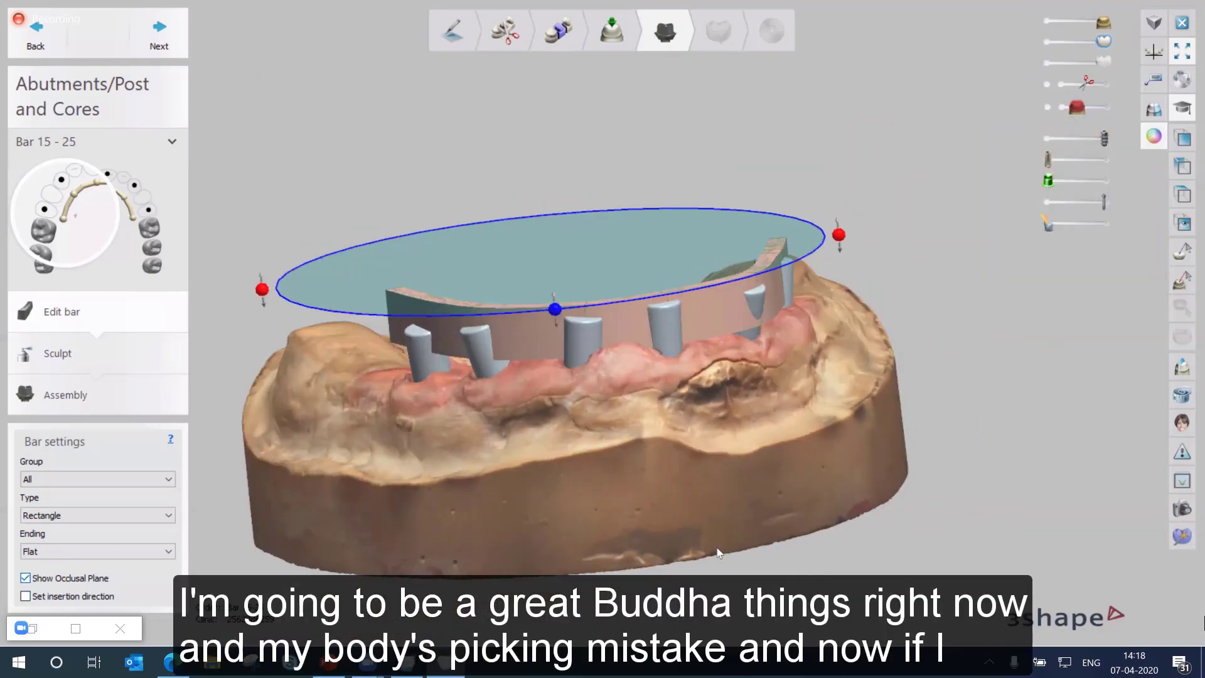
pyautogui.moveTo(567, 463); pyautogui.dragTo(581, 340, button='right')
pyautogui.scroll(3, 590, 346)
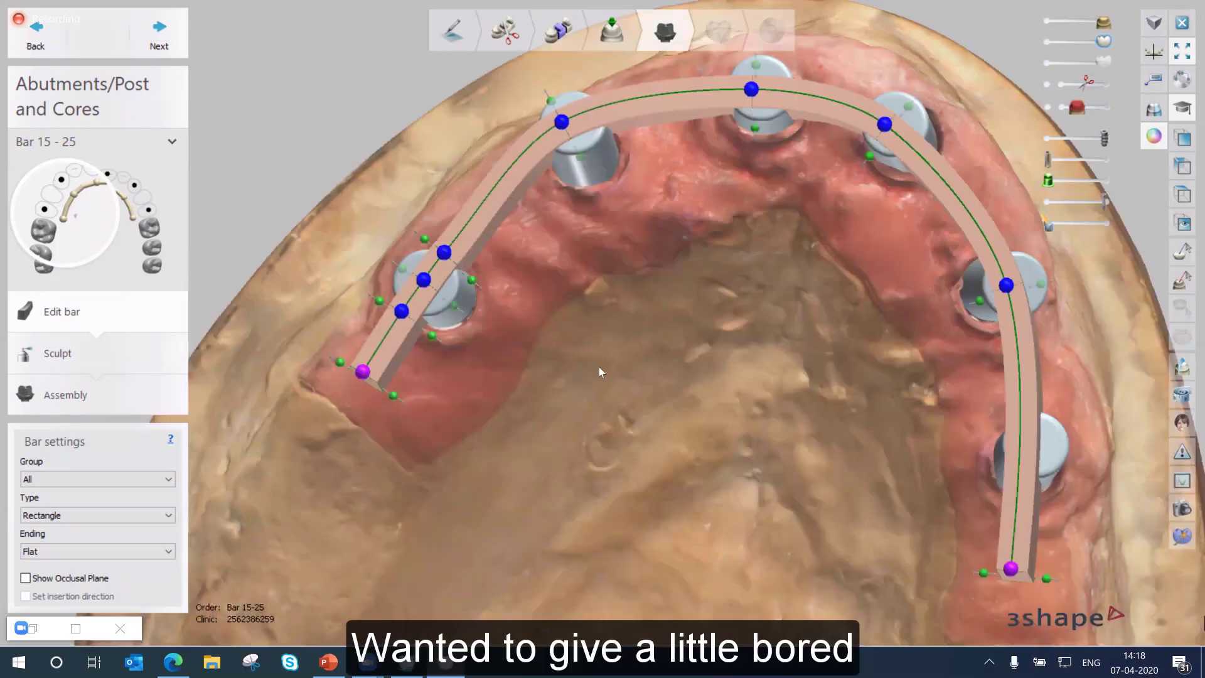
# Widen the bar on both sides at the middle control point over abutment 15
pyautogui.scroll(3, 599, 367)
pyautogui.moveTo(599, 366); pyautogui.dragTo(468, 382, button='right')
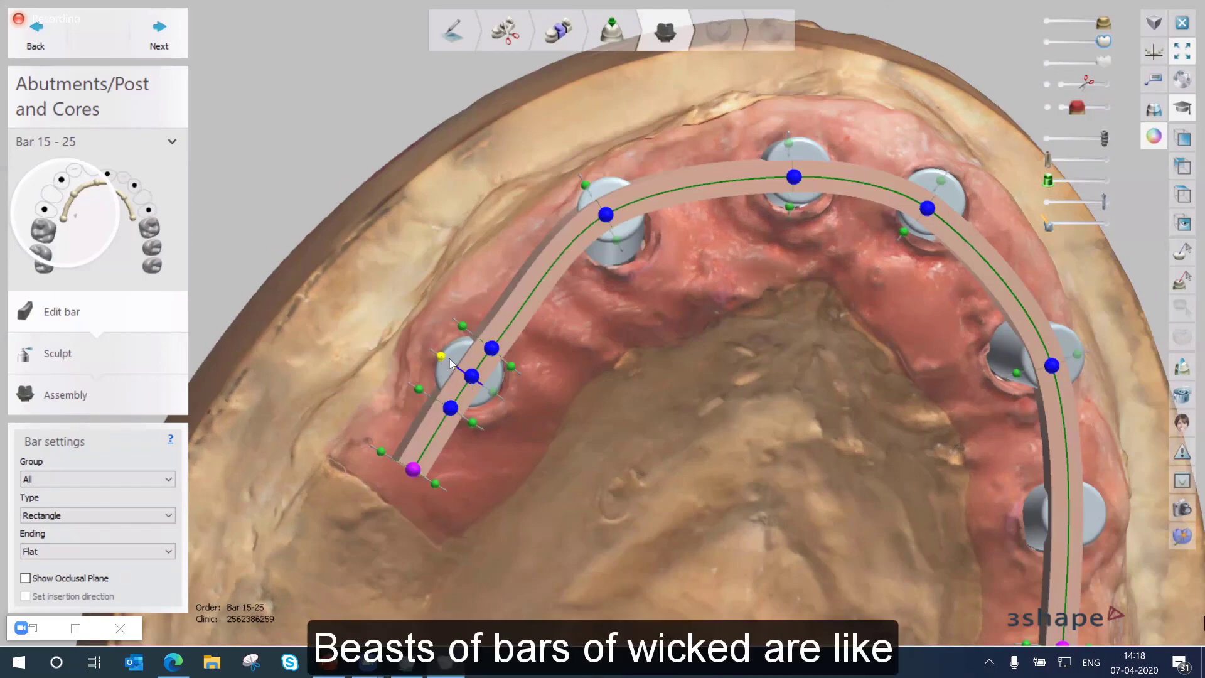
pyautogui.moveTo(439, 357); pyautogui.dragTo(427, 351, button='right')
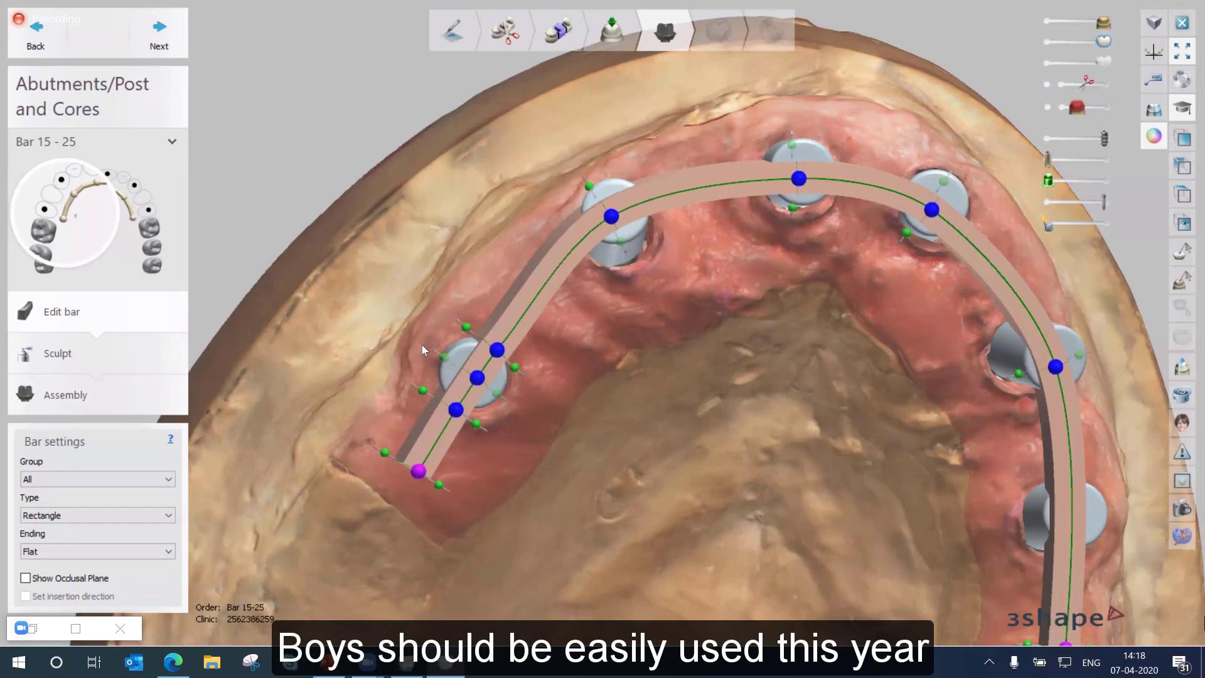
pyautogui.click(425, 347)
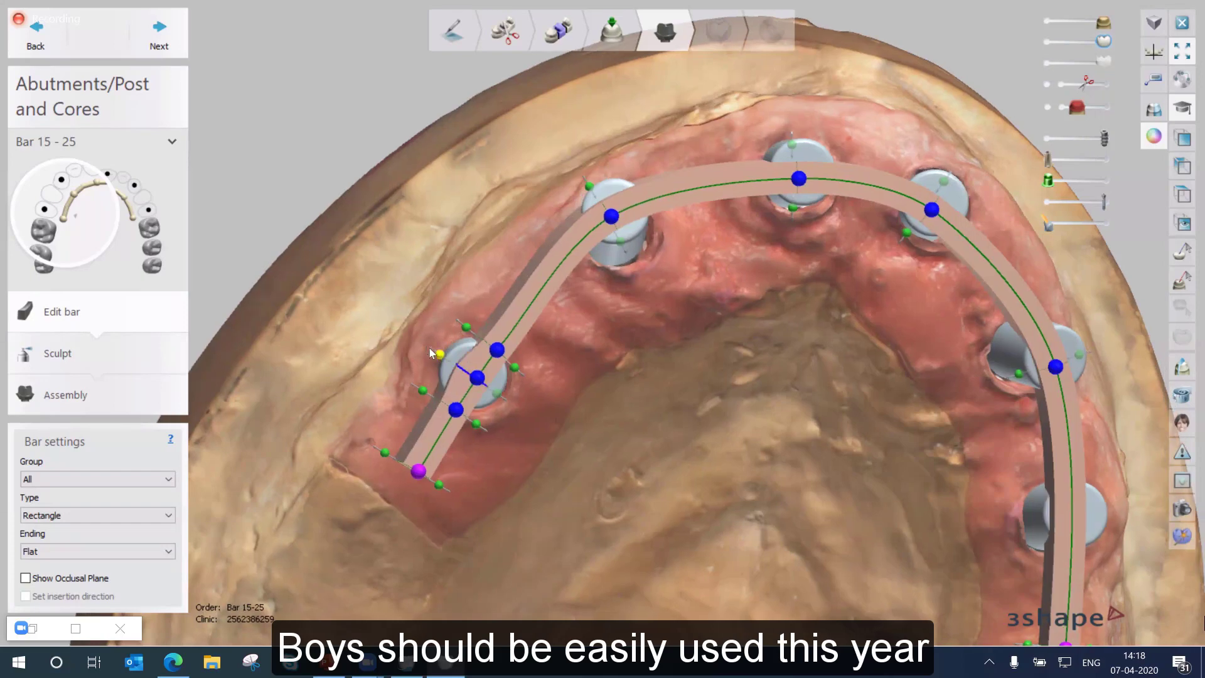
pyautogui.click(508, 400)
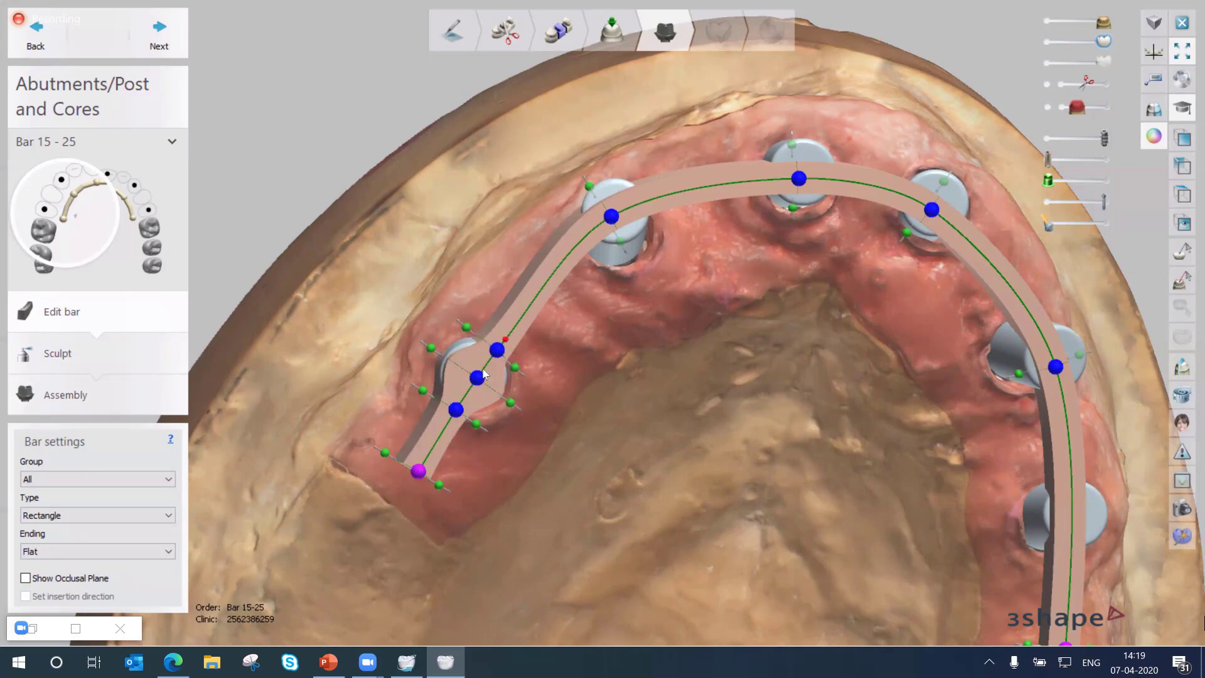
# Add a control point on each side of the widened section at abutment 15 and adjust the width until the bar covers the abutment
pyautogui.click(472, 333)
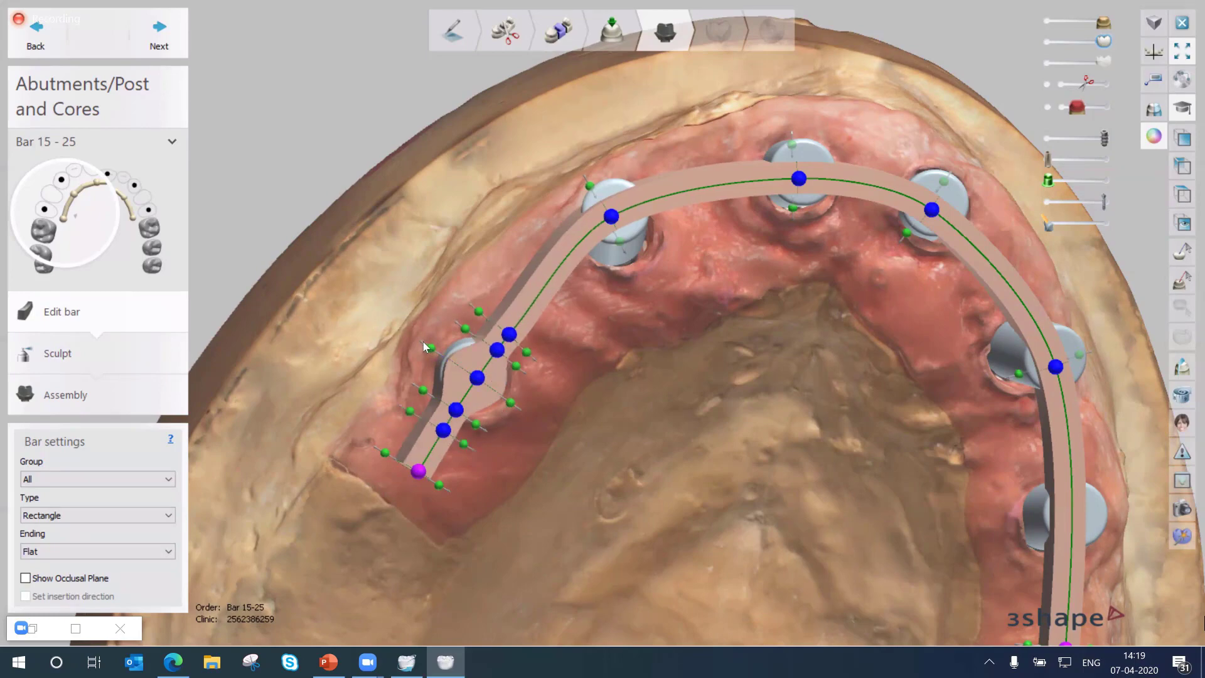
pyautogui.click(465, 328)
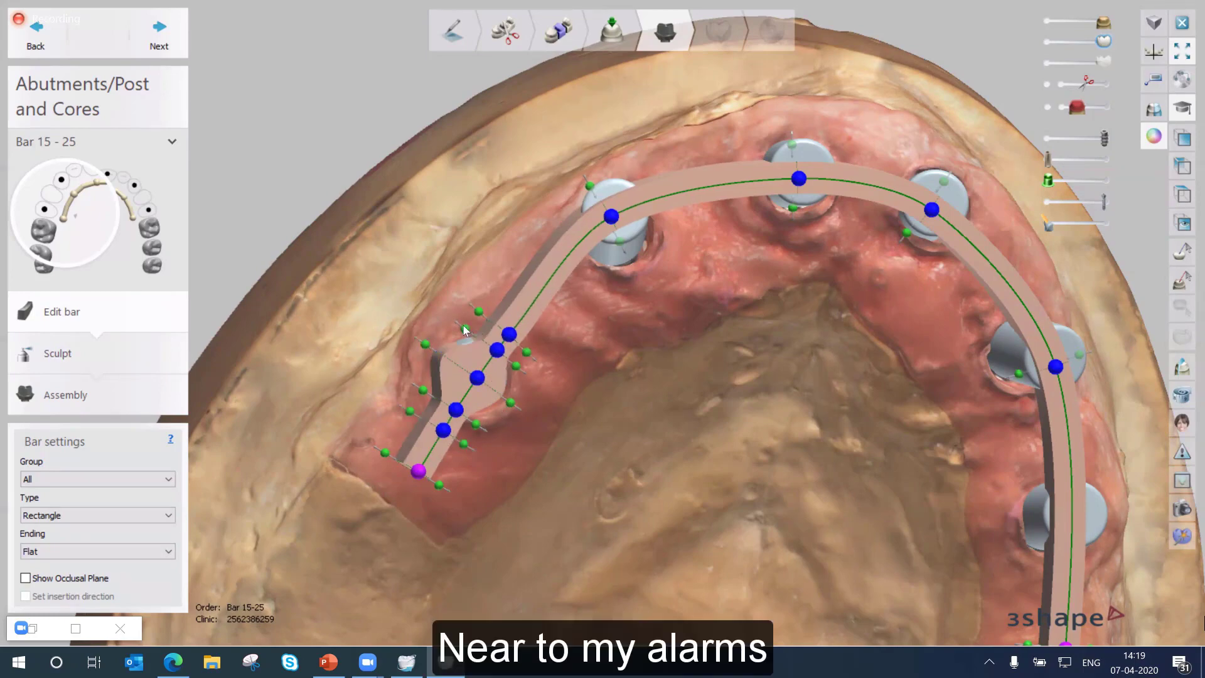
pyautogui.click(424, 390)
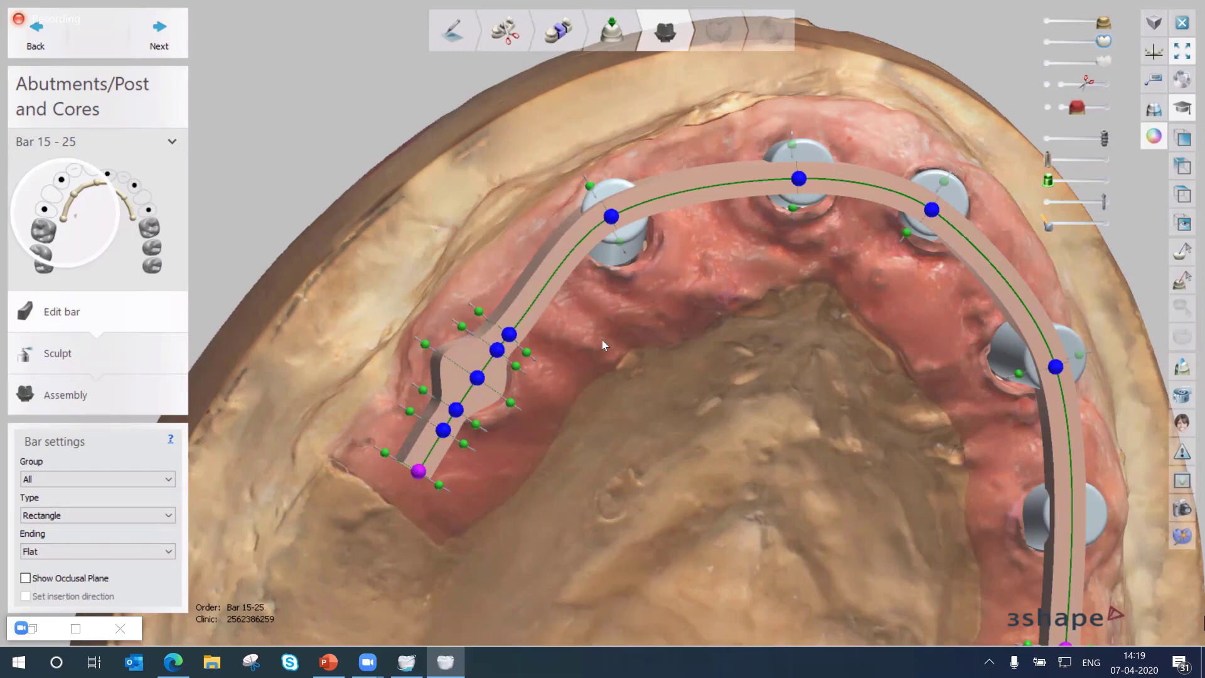
pyautogui.moveTo(479, 361); pyautogui.dragTo(495, 389, button='right')
pyautogui.click(494, 350)
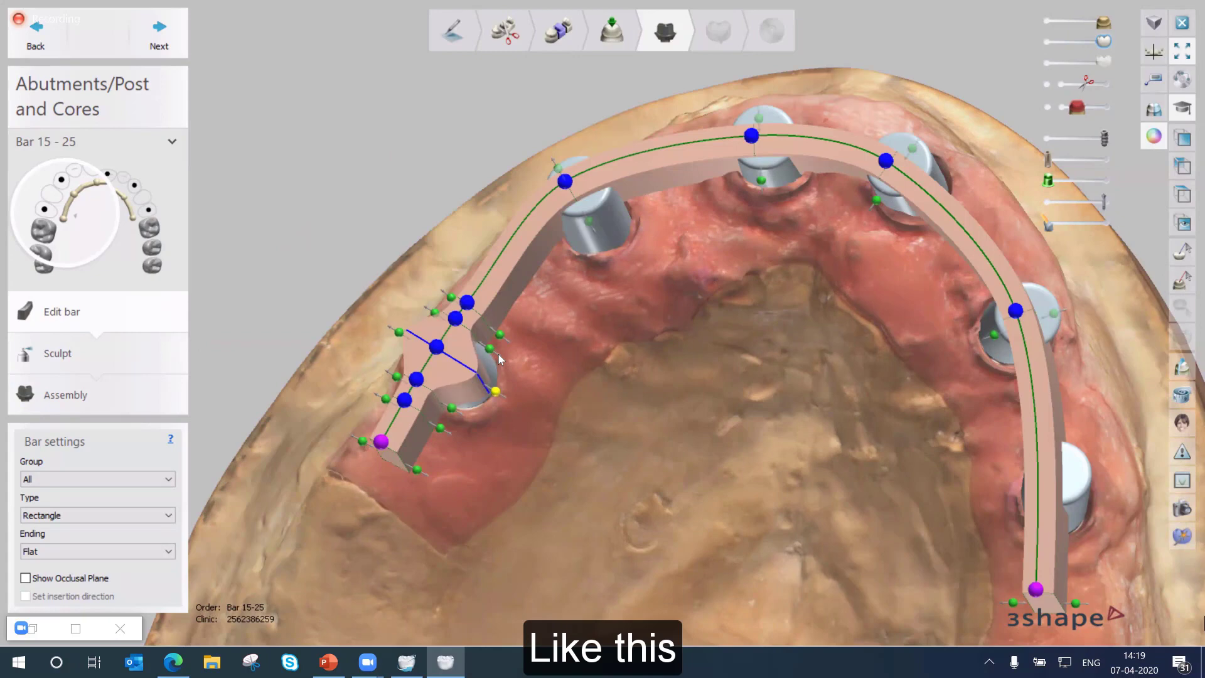
pyautogui.click(458, 409)
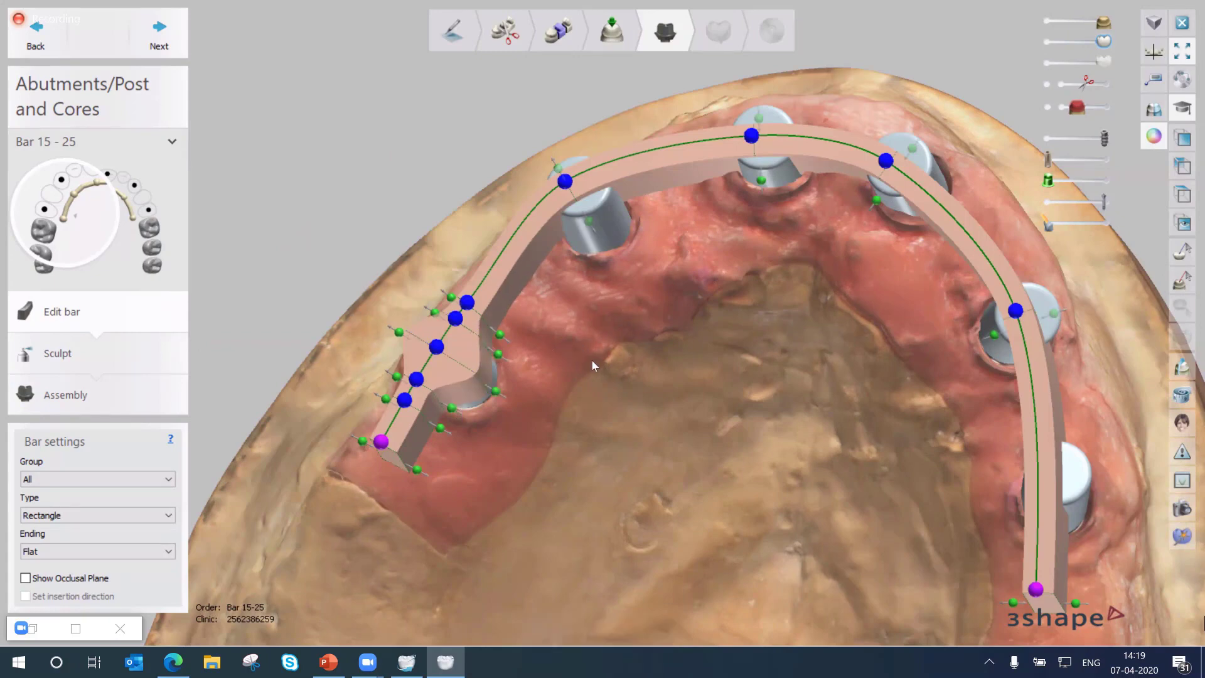
# Add control points on both sides of the second abutment, counting from 15, and widen the bar over that abutment
pyautogui.moveTo(676, 368); pyautogui.dragTo(666, 417, button='right')
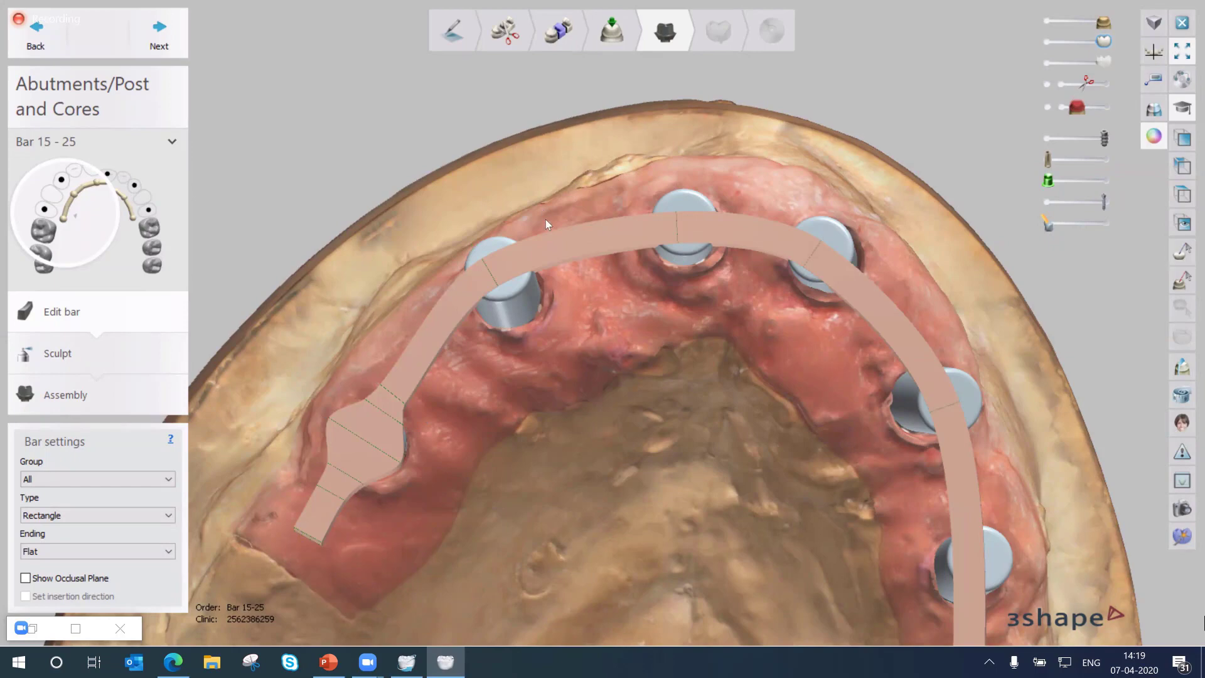
pyautogui.moveTo(529, 265); pyautogui.dragTo(465, 297, button='right')
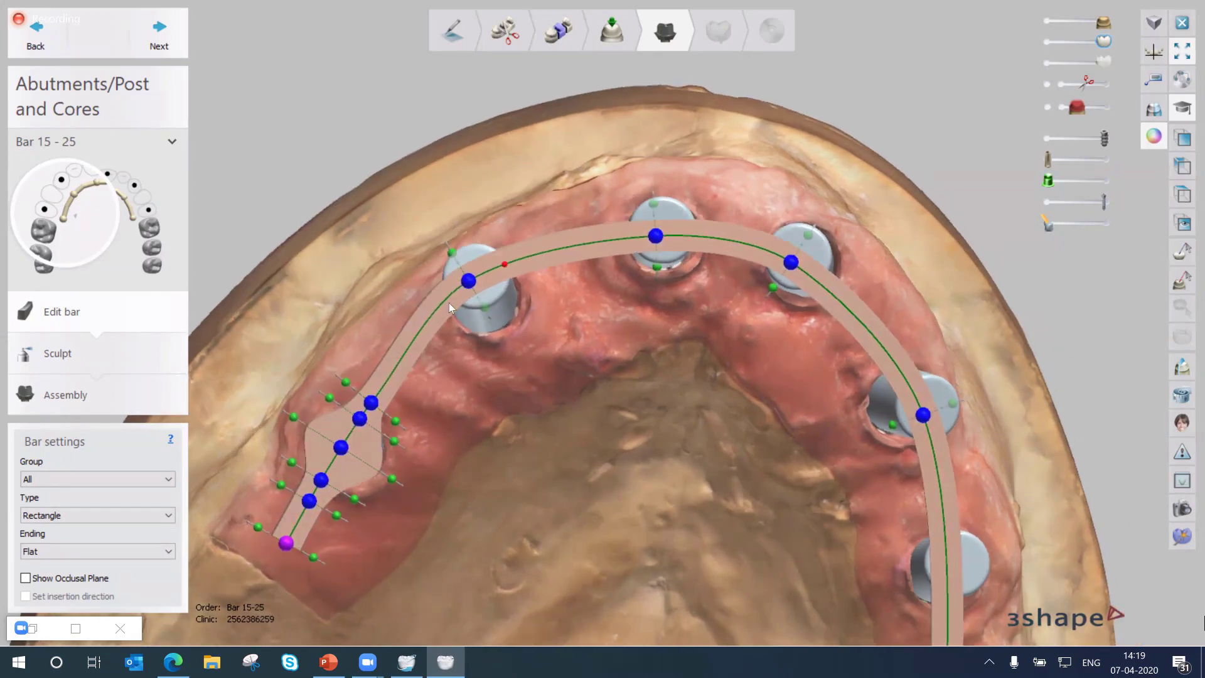
pyautogui.click(448, 303)
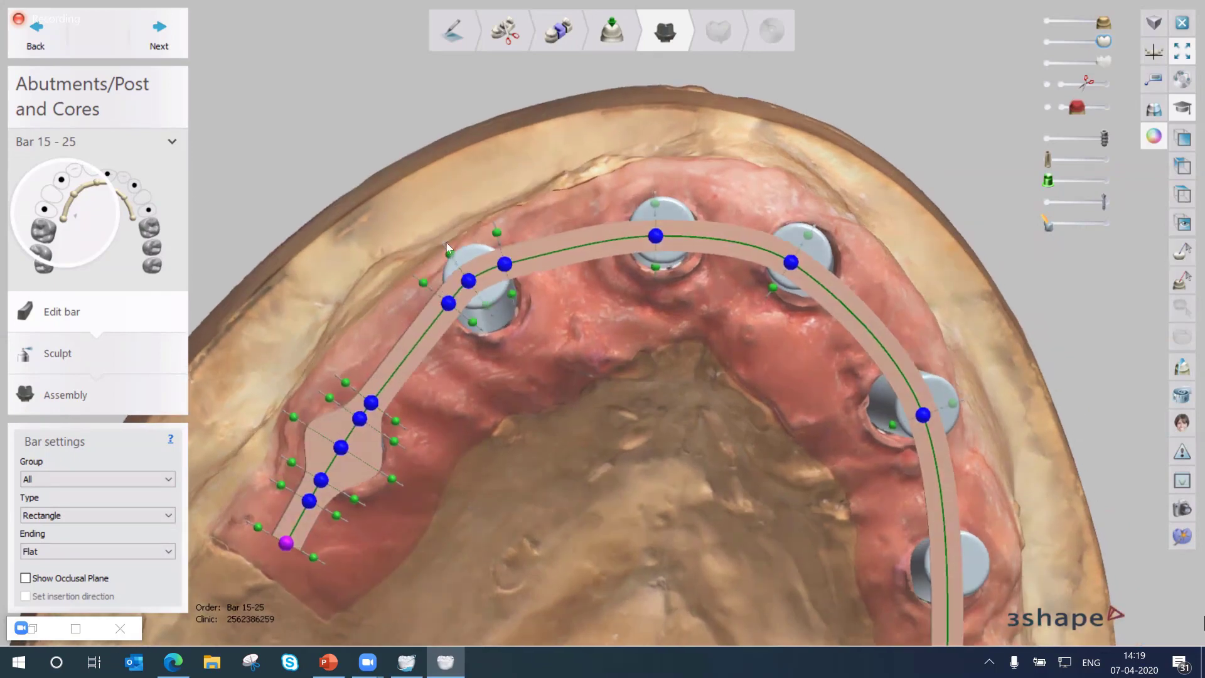
pyautogui.moveTo(448, 250); pyautogui.dragTo(441, 241)
pyautogui.moveTo(512, 293); pyautogui.dragTo(508, 338)
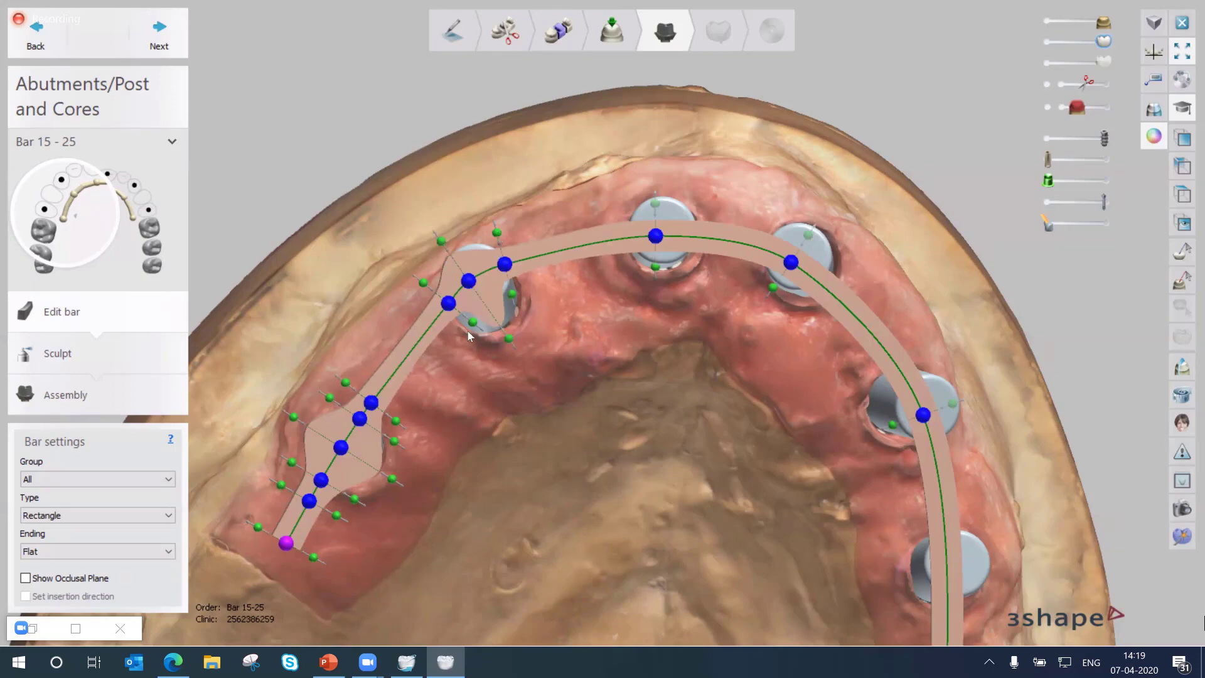
pyautogui.click(538, 255)
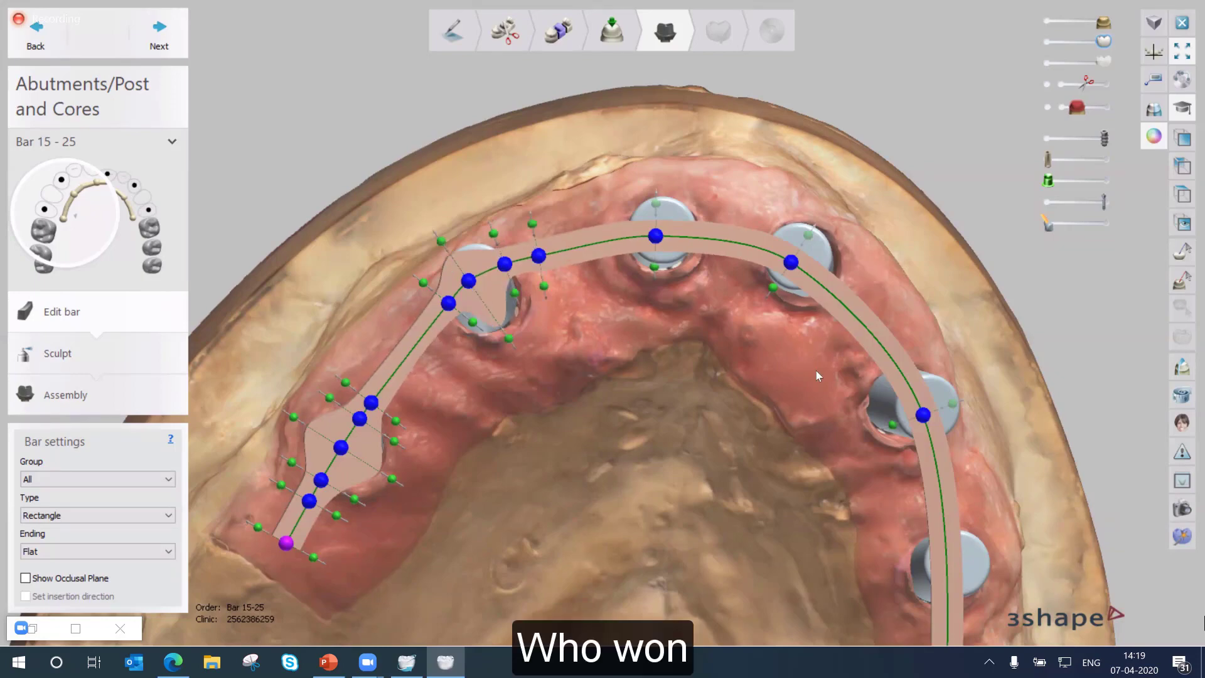
pyautogui.click(432, 317)
pyautogui.moveTo(484, 351); pyautogui.dragTo(424, 322, button='right')
pyautogui.rightClick(424, 321)
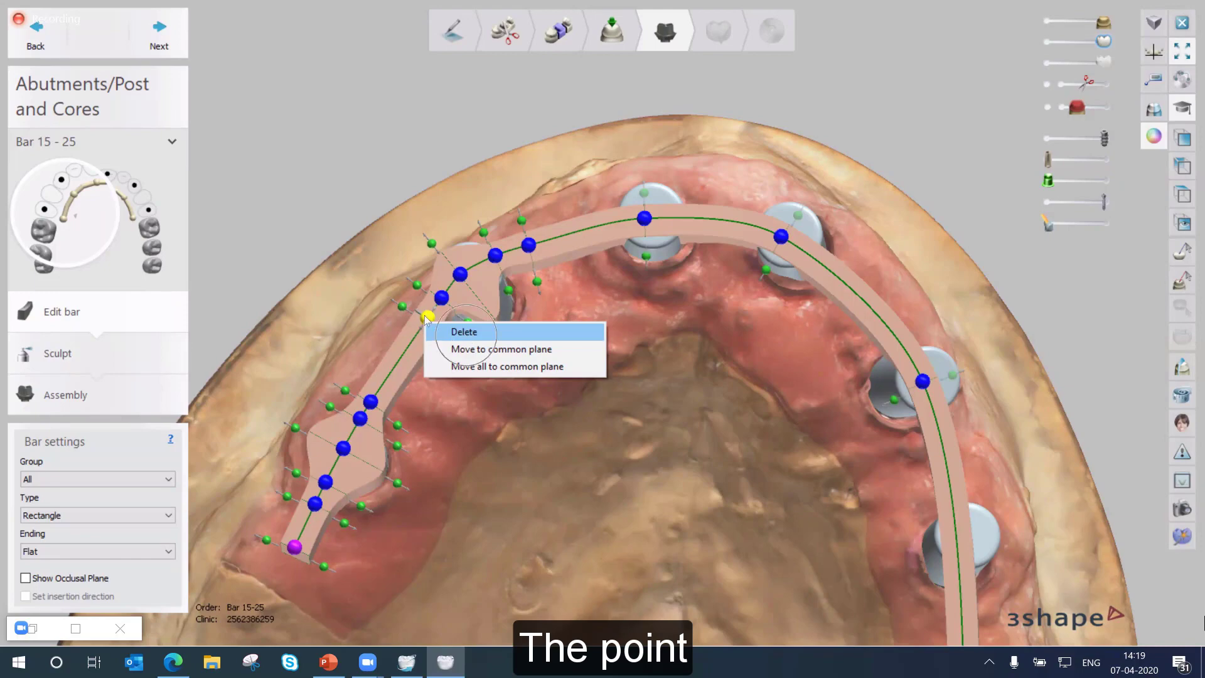
pyautogui.click(468, 332)
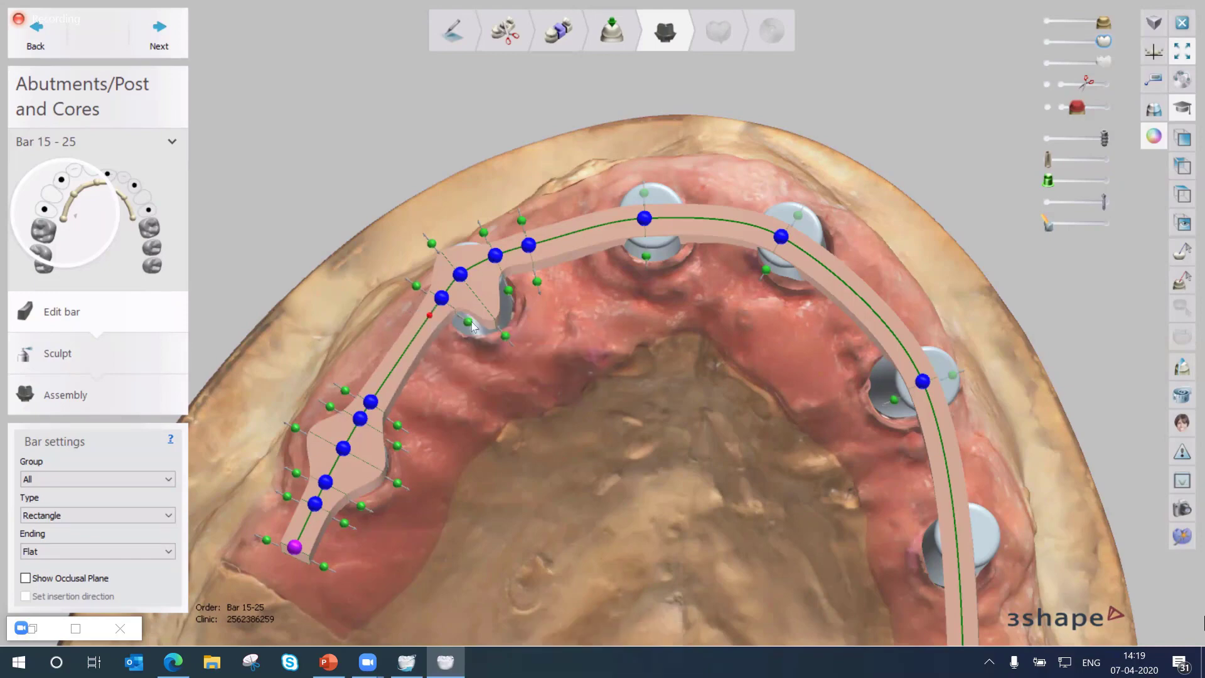
pyautogui.hotkey('ctrl', 'z')
# Refine the width and control points at the second abutment from 15 so the bar covers it evenly
pyautogui.moveTo(690, 294); pyautogui.dragTo(585, 376, button='right')
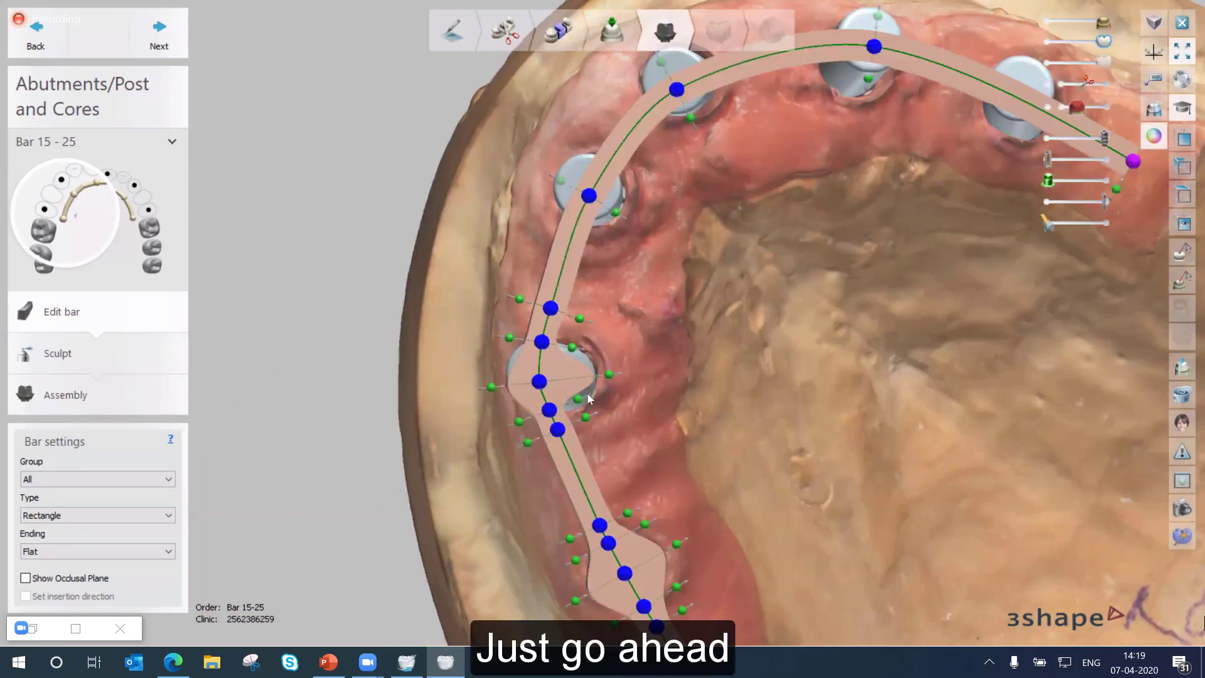
pyautogui.moveTo(579, 398); pyautogui.dragTo(586, 395)
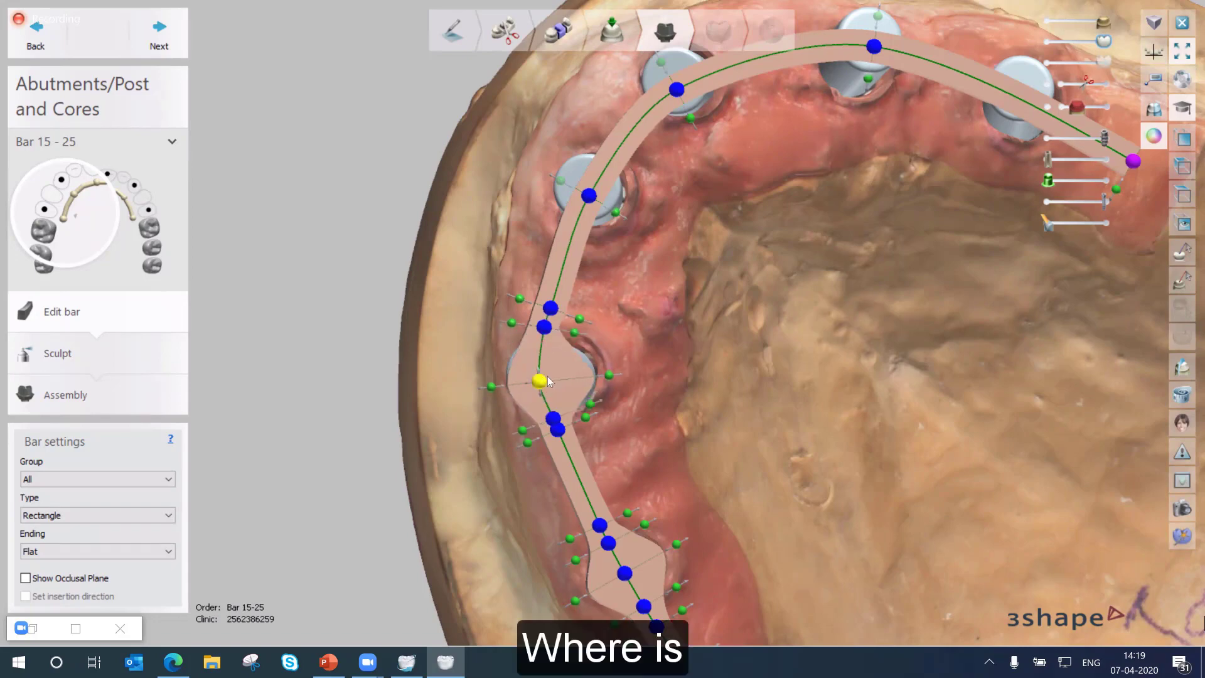
pyautogui.moveTo(551, 381); pyautogui.dragTo(490, 382)
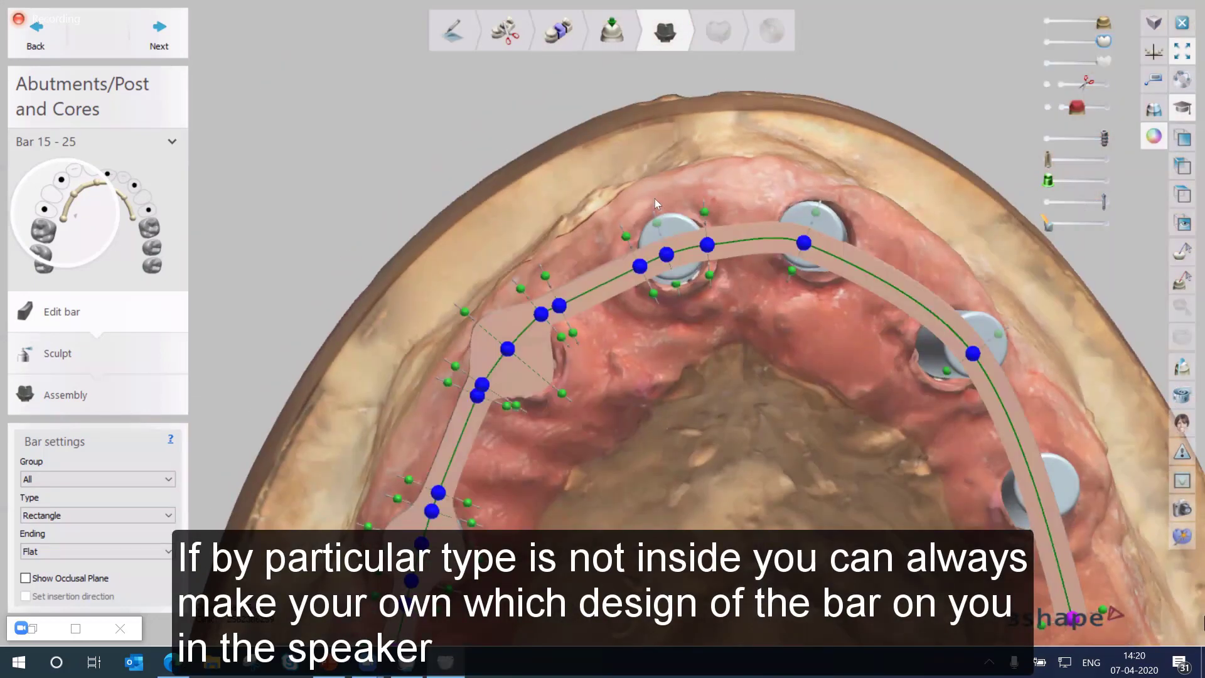
# Widen the bar over the third abutment from 15 and reposition the control points around it
pyautogui.moveTo(658, 223); pyautogui.dragTo(649, 200)
pyautogui.moveTo(708, 246); pyautogui.dragTo(713, 243)
pyautogui.moveTo(634, 275); pyautogui.dragTo(680, 246)
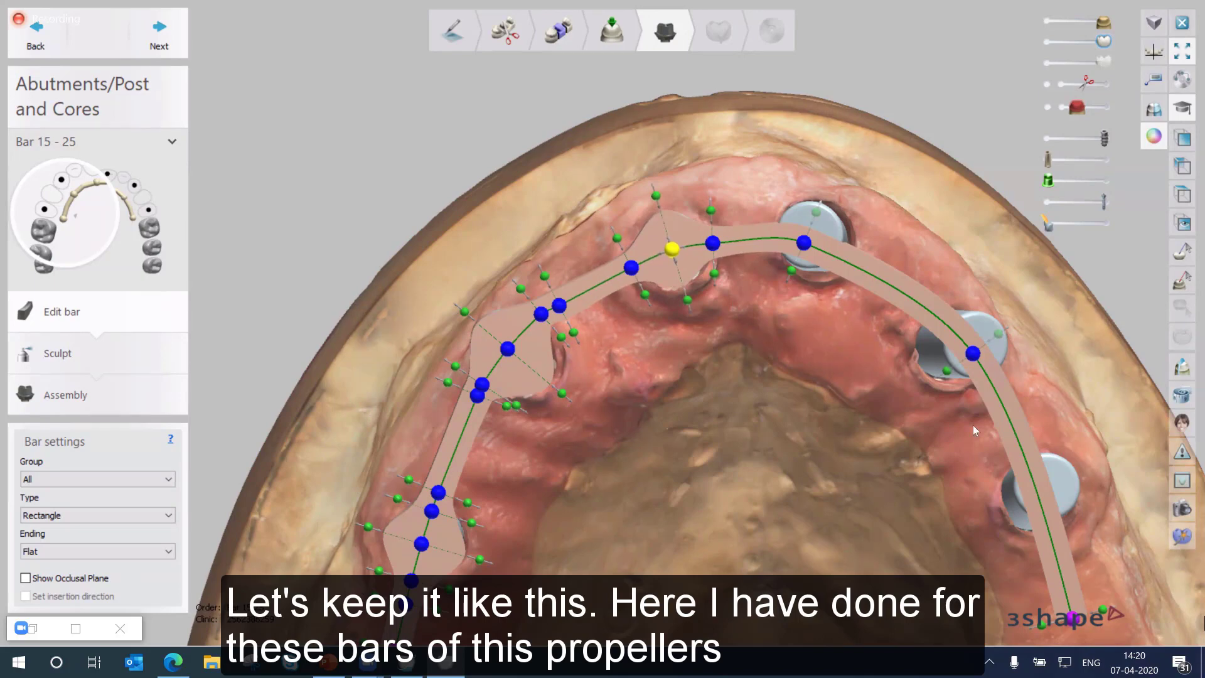
# Examine the bar's height above the gingiva from the side and view the bar interface settings of abutment 15
pyautogui.moveTo(981, 397); pyautogui.dragTo(948, 396, button='right')
pyautogui.moveTo(999, 463); pyautogui.dragTo(879, 303, button='right')
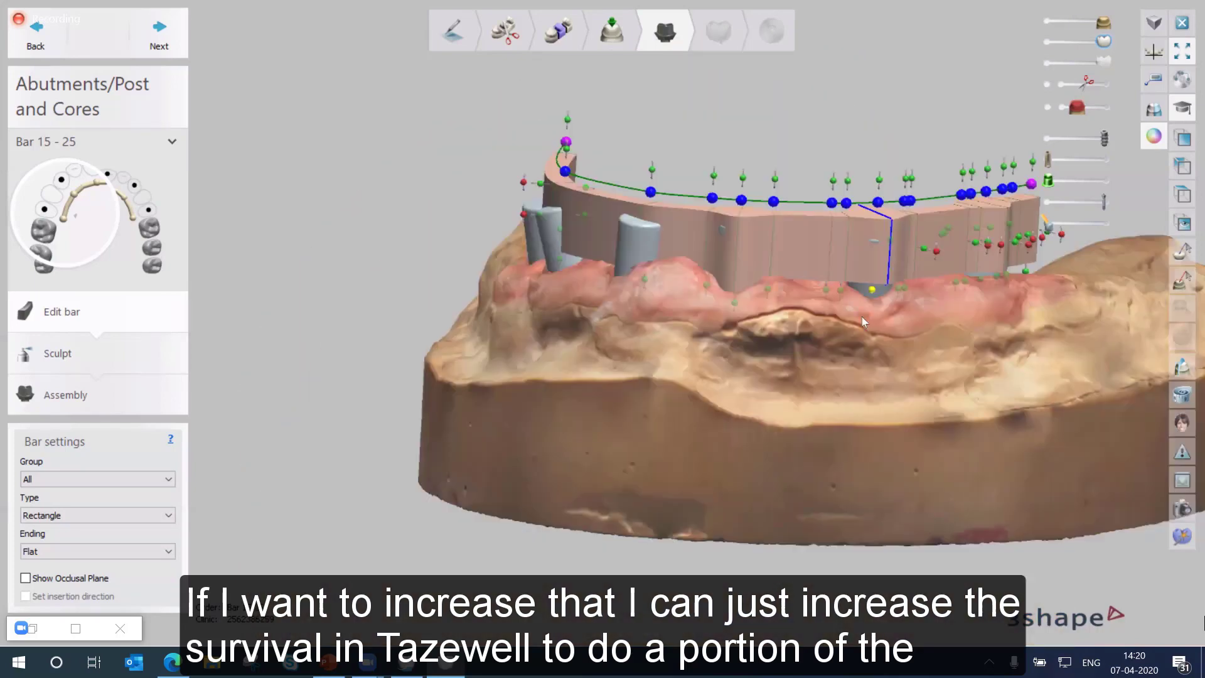
pyautogui.moveTo(868, 311); pyautogui.dragTo(872, 259, button='right')
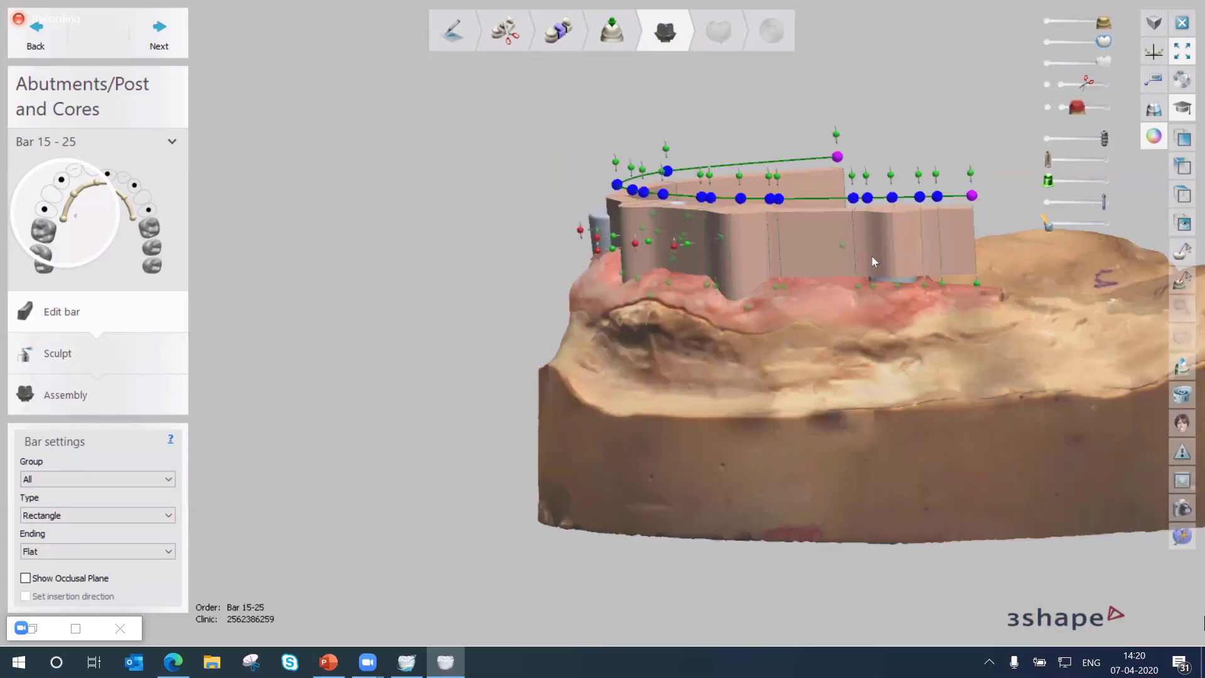
pyautogui.moveTo(872, 256); pyautogui.dragTo(808, 304, button='right')
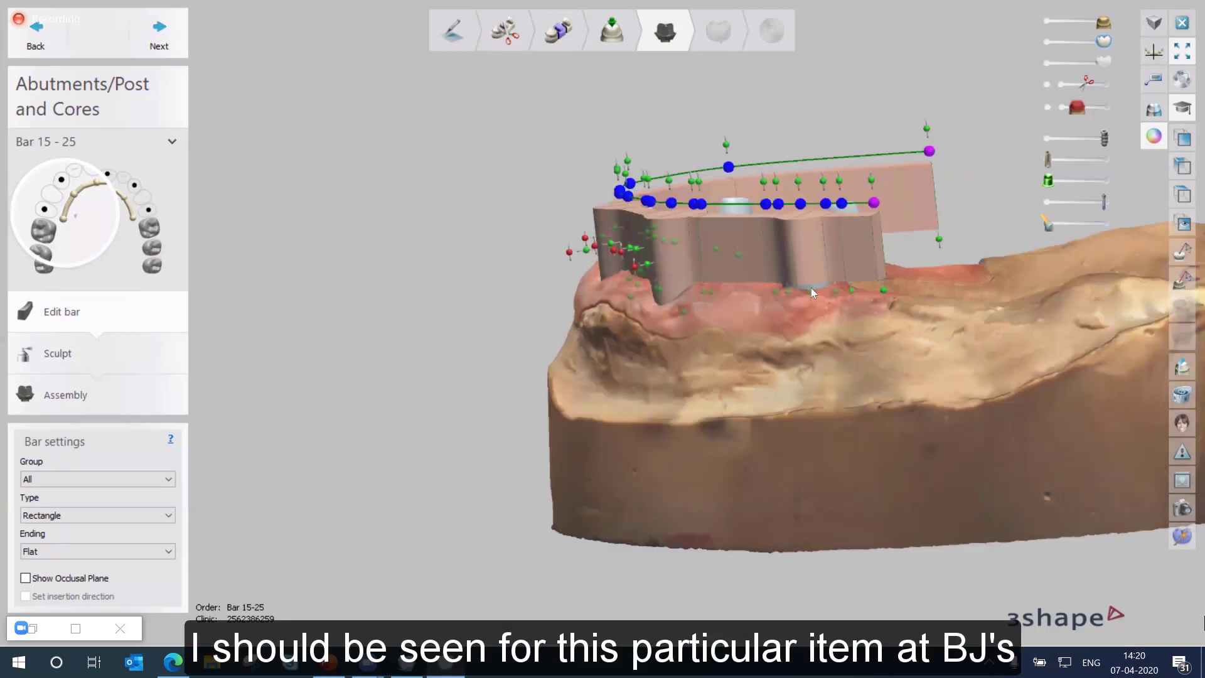
pyautogui.click(812, 288)
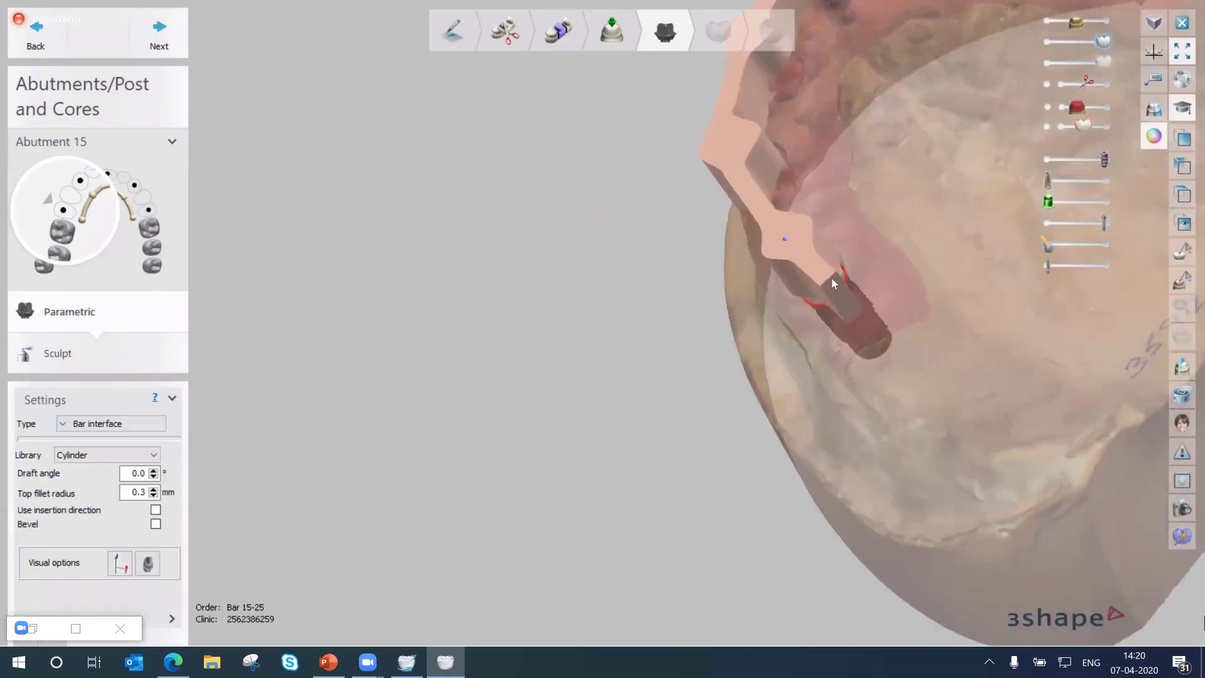
pyautogui.click(841, 270)
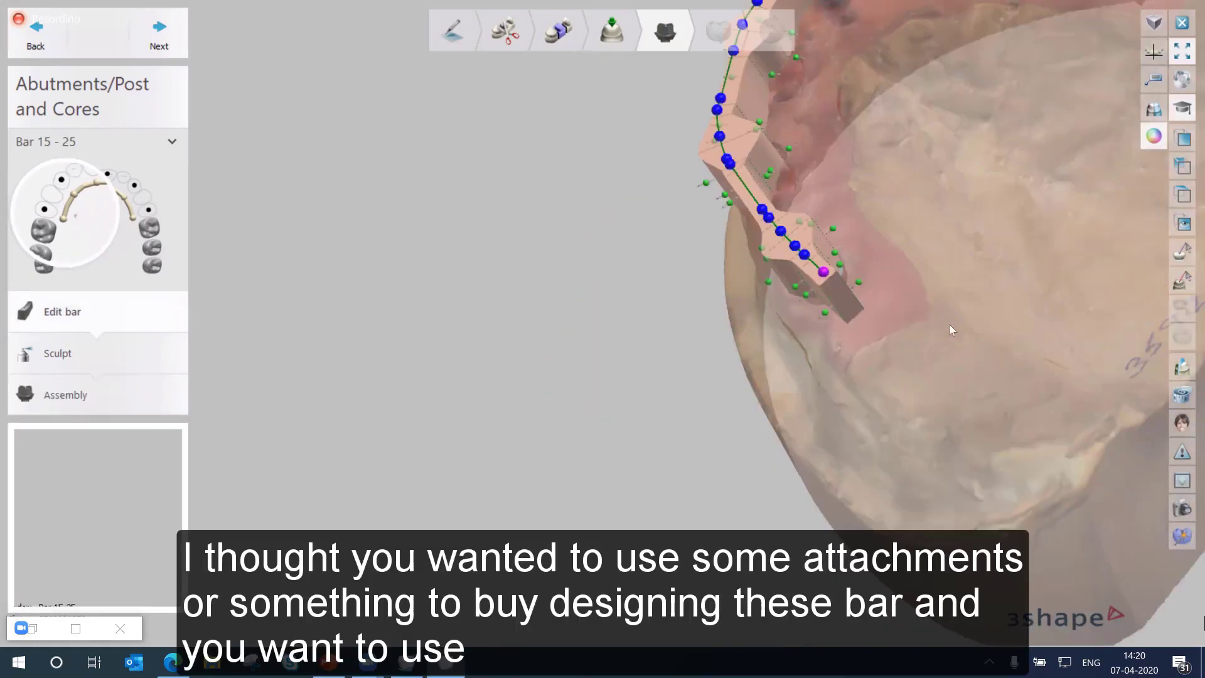
# Change the bar segment between the fourth and fifth abutments, counting from 15, to linear
pyautogui.moveTo(782, 426); pyautogui.dragTo(730, 205, button='right')
pyautogui.scroll(3, 730, 207)
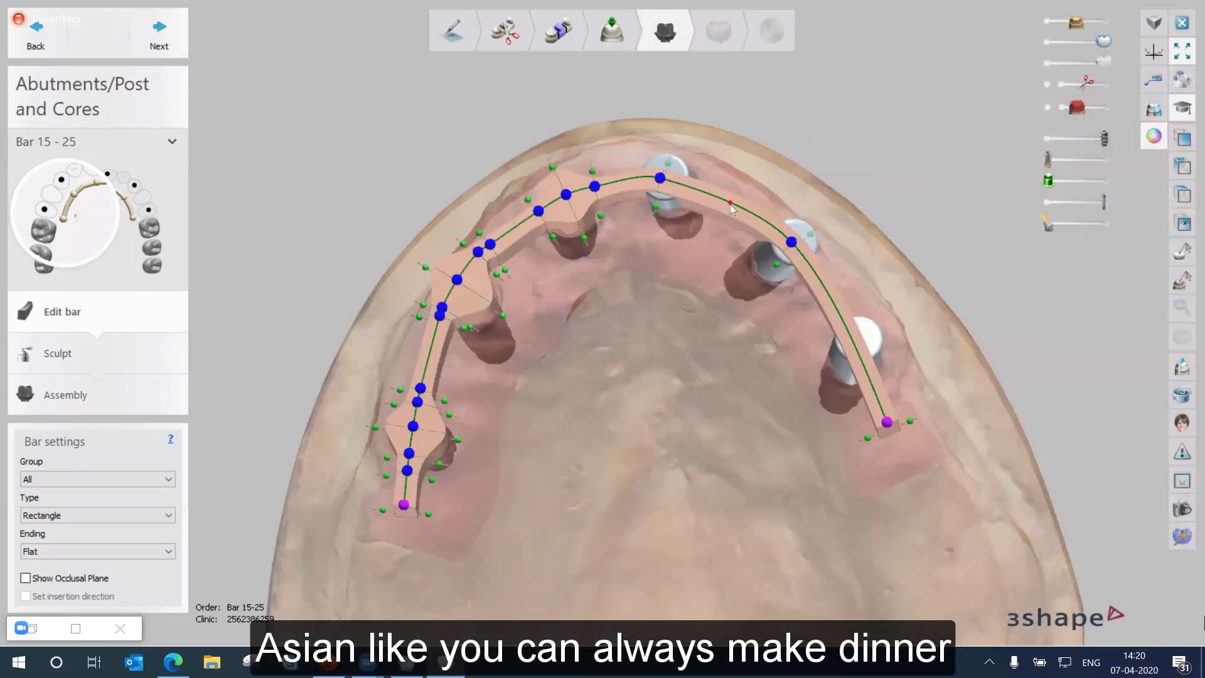
pyautogui.rightClick(730, 203)
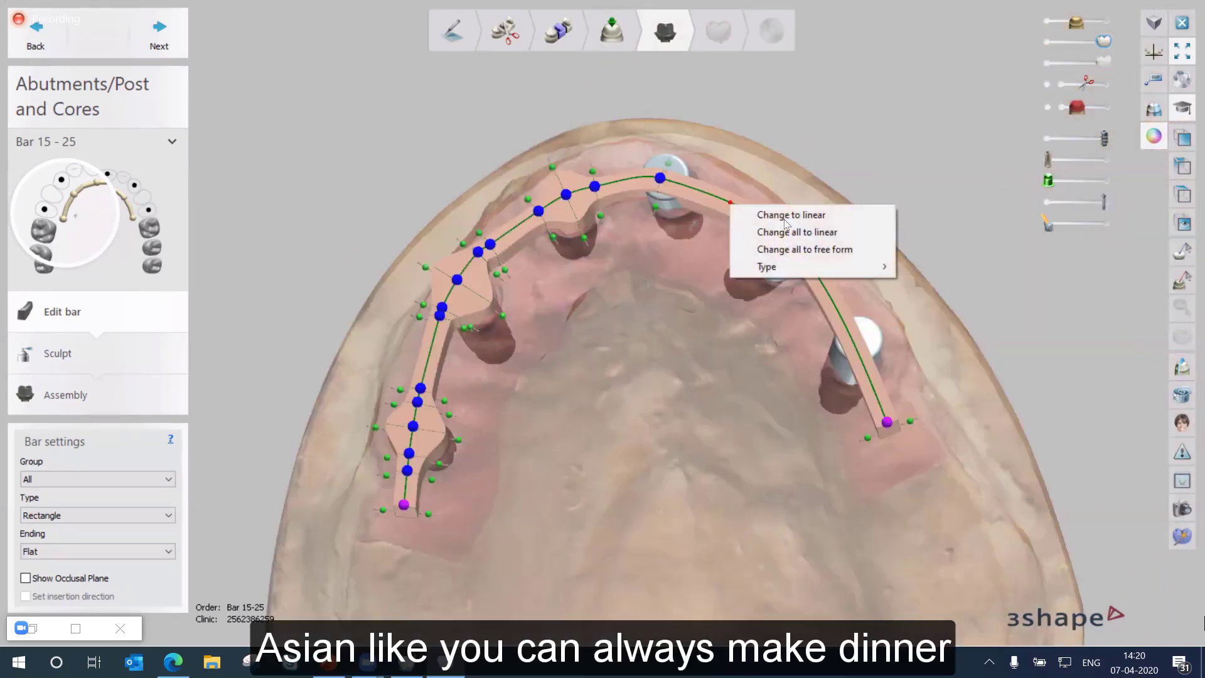
pyautogui.press('Return')
# Browse the available bar types for the linear segment, including the C+M Dolder profiles
pyautogui.rightClick(716, 202)
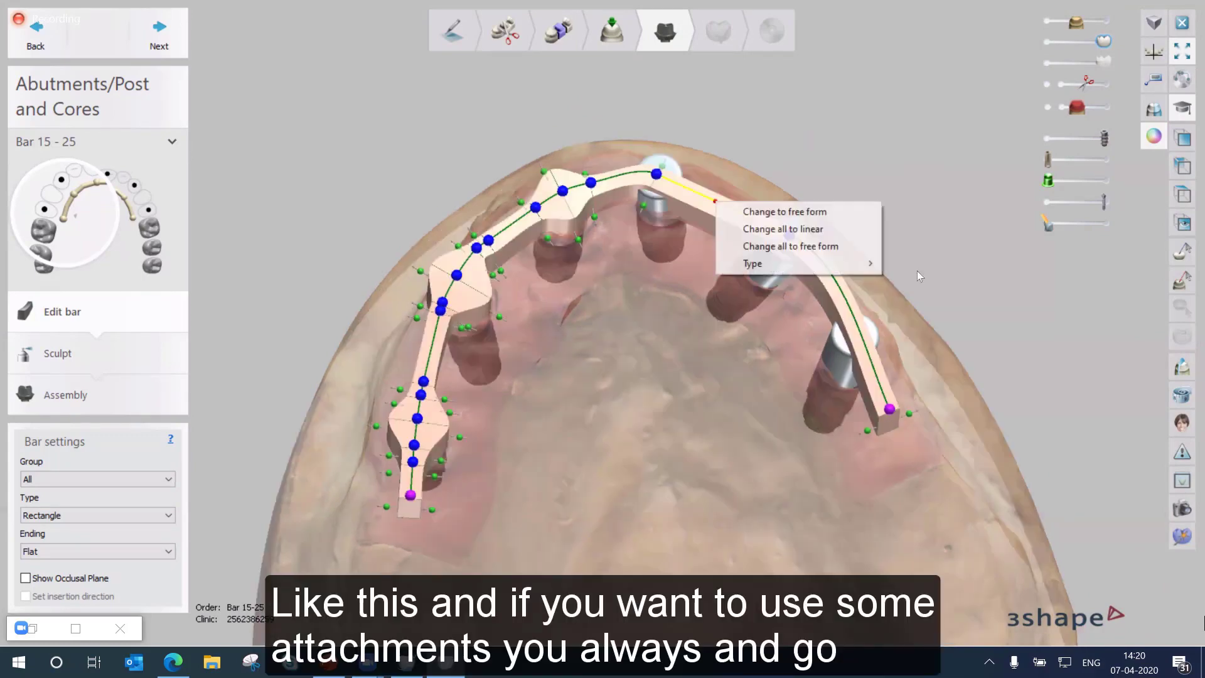
pyautogui.moveTo(798, 264)
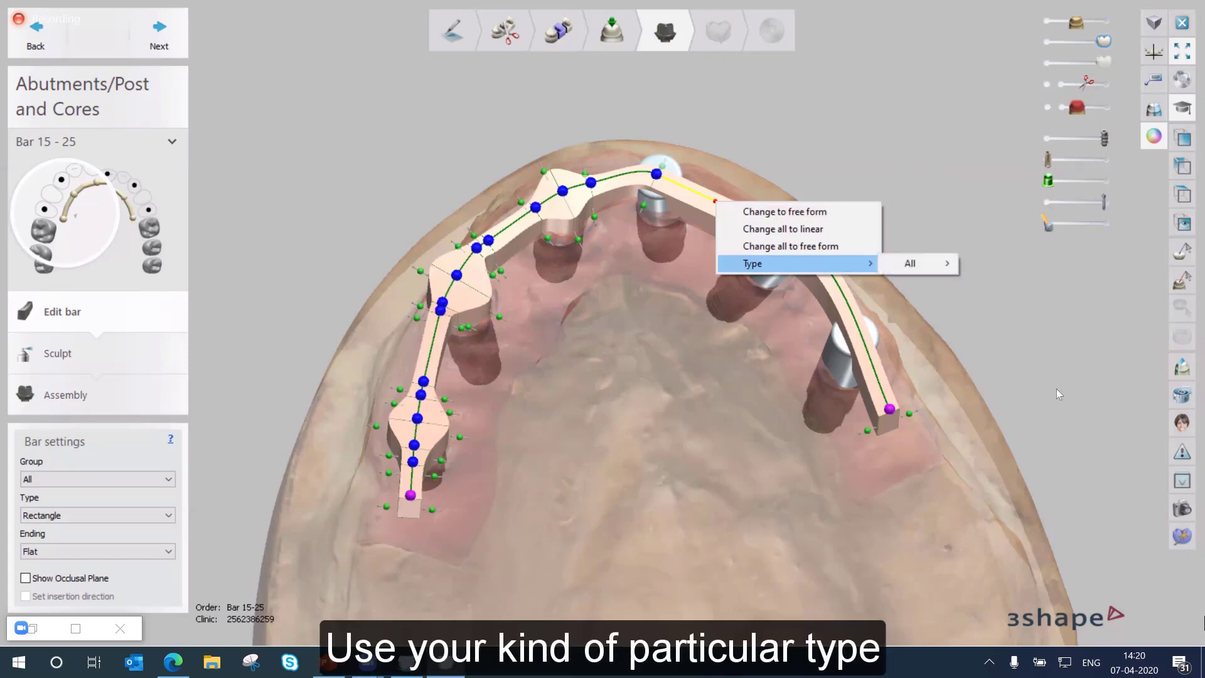
pyautogui.press('Right')
pyautogui.press('Right')
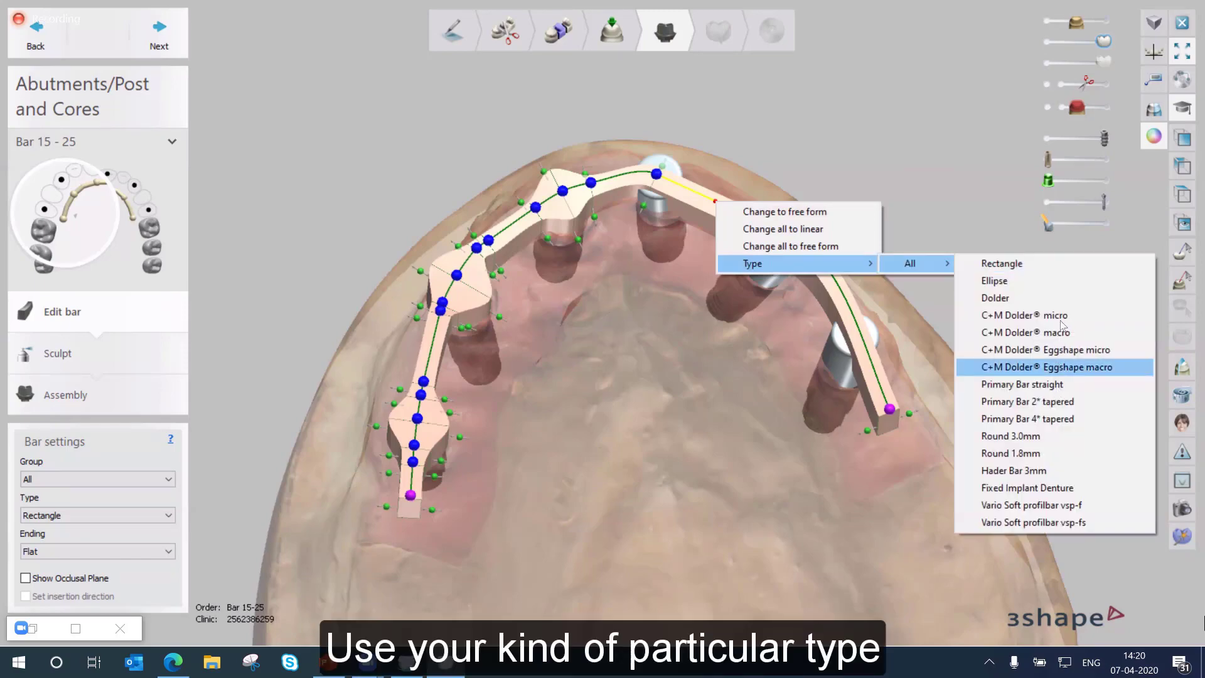
pyautogui.press('Down')
pyautogui.press('Up')
pyautogui.press('Up')
pyautogui.press('Up')
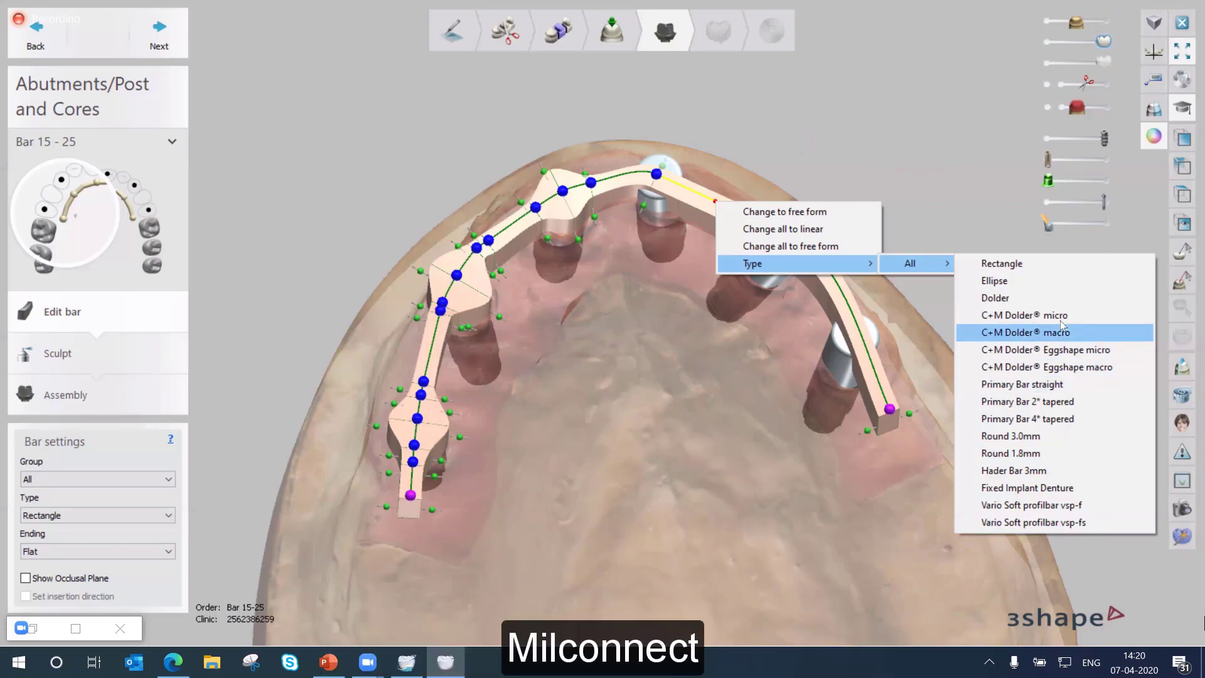
pyautogui.press('Up')
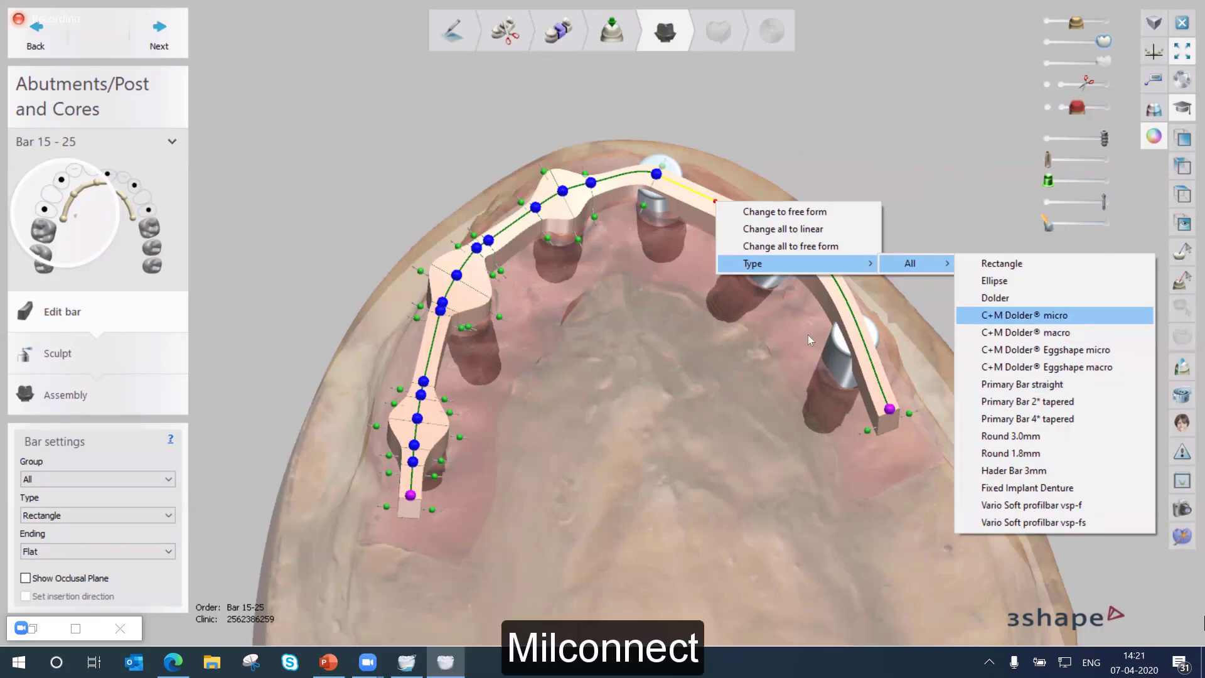
pyautogui.press('Return')
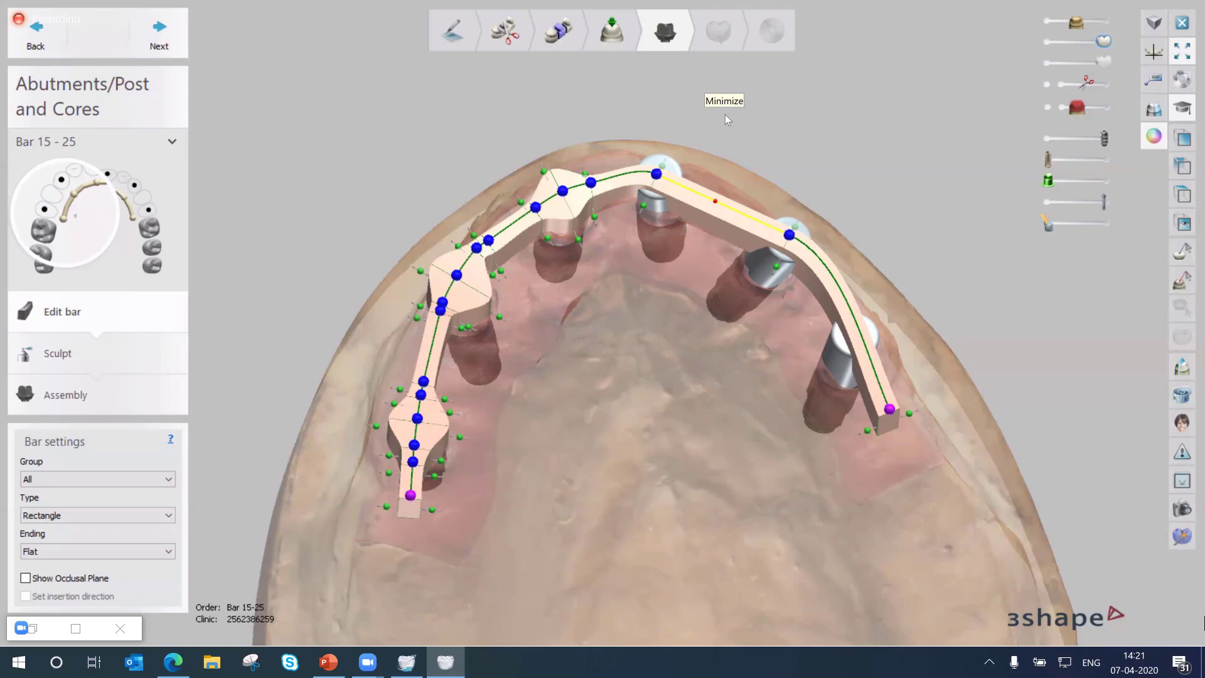
# Set the bar type of the whole bar to Ellipse
pyautogui.click(701, 294)
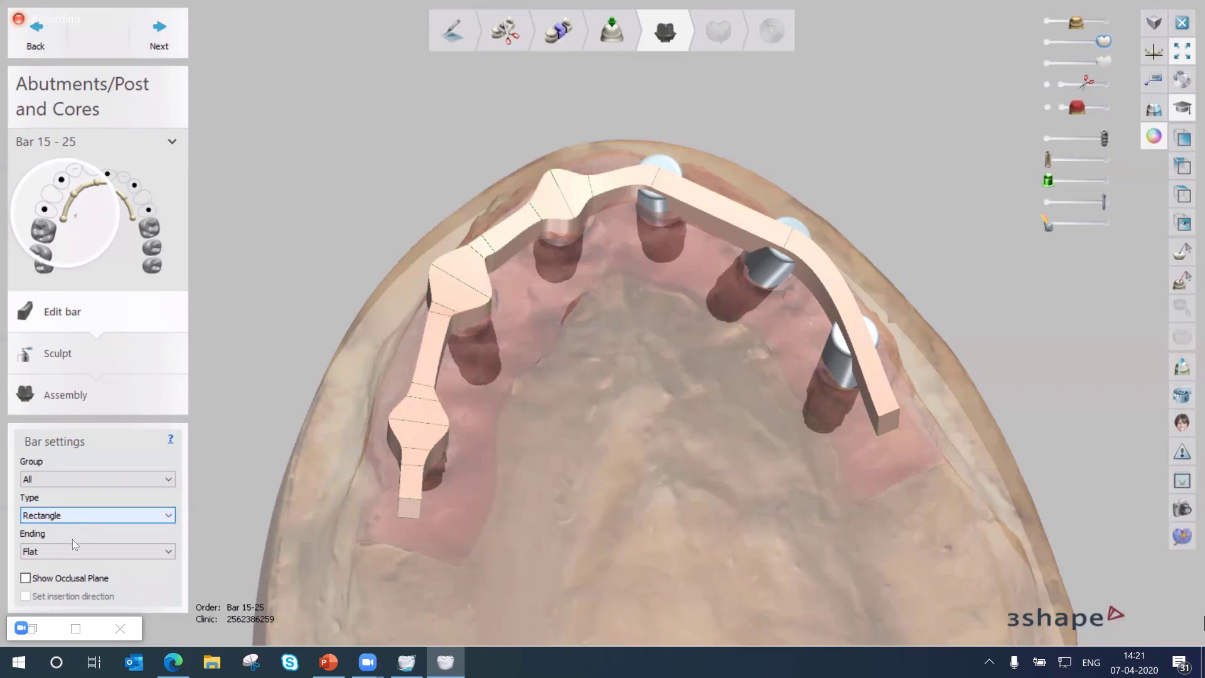
pyautogui.click(98, 515)
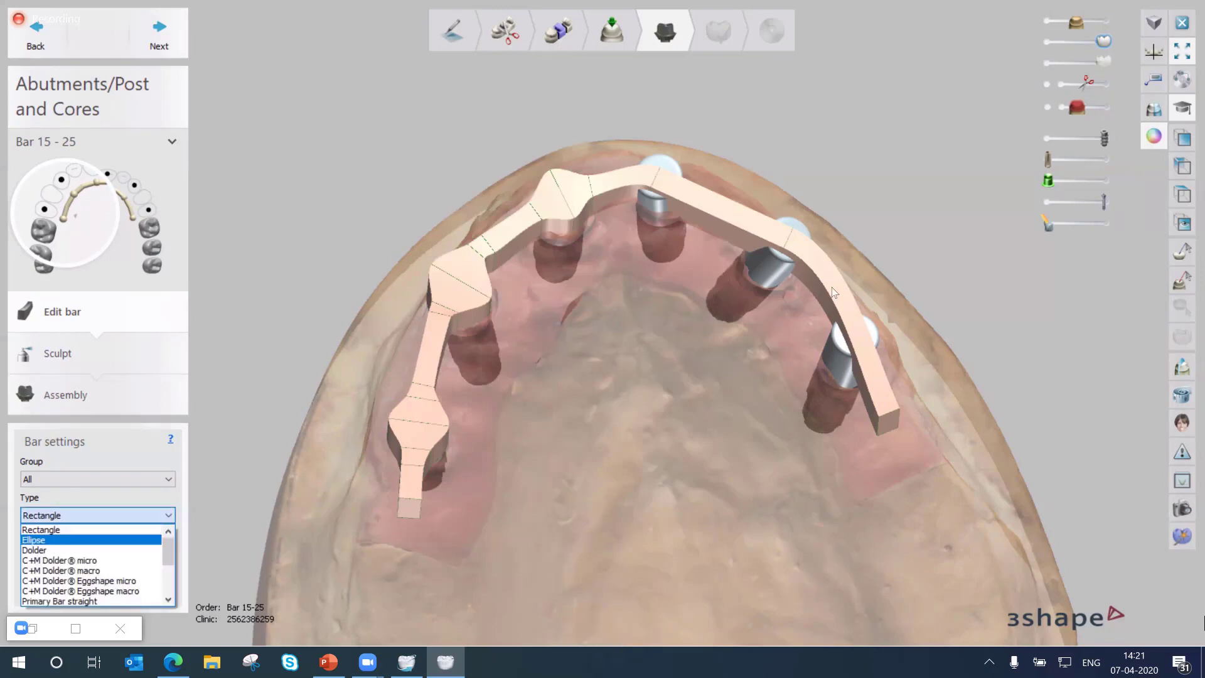
pyautogui.click(739, 214)
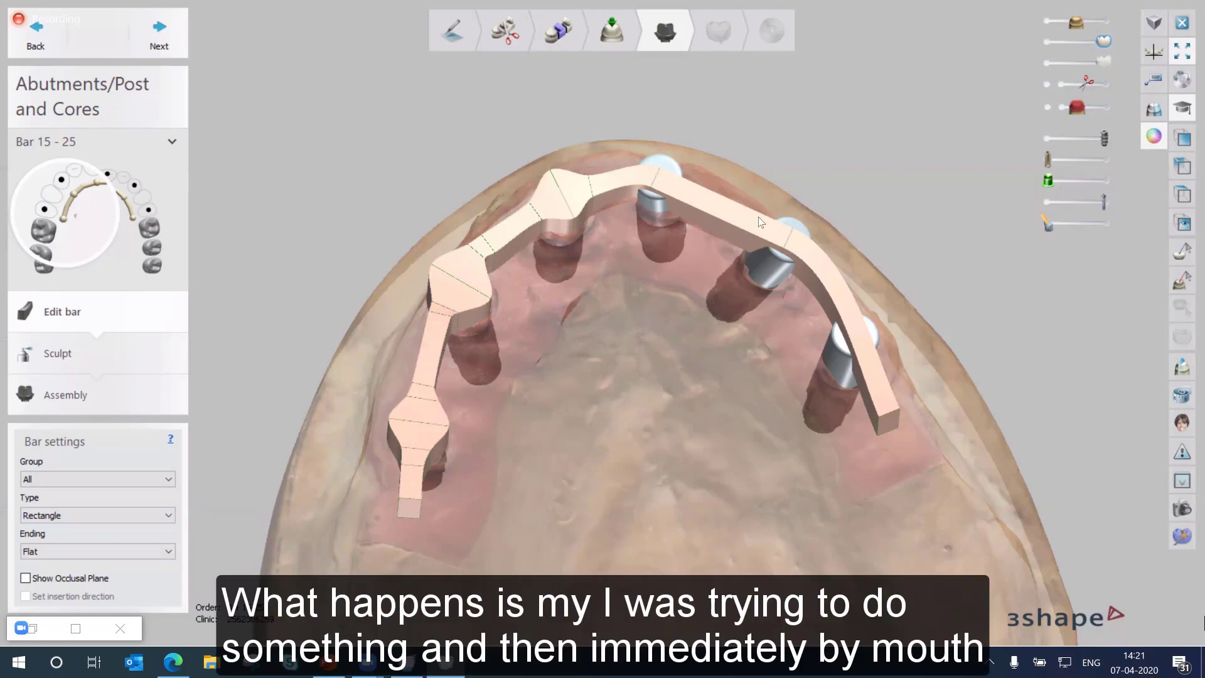
pyautogui.click(791, 243)
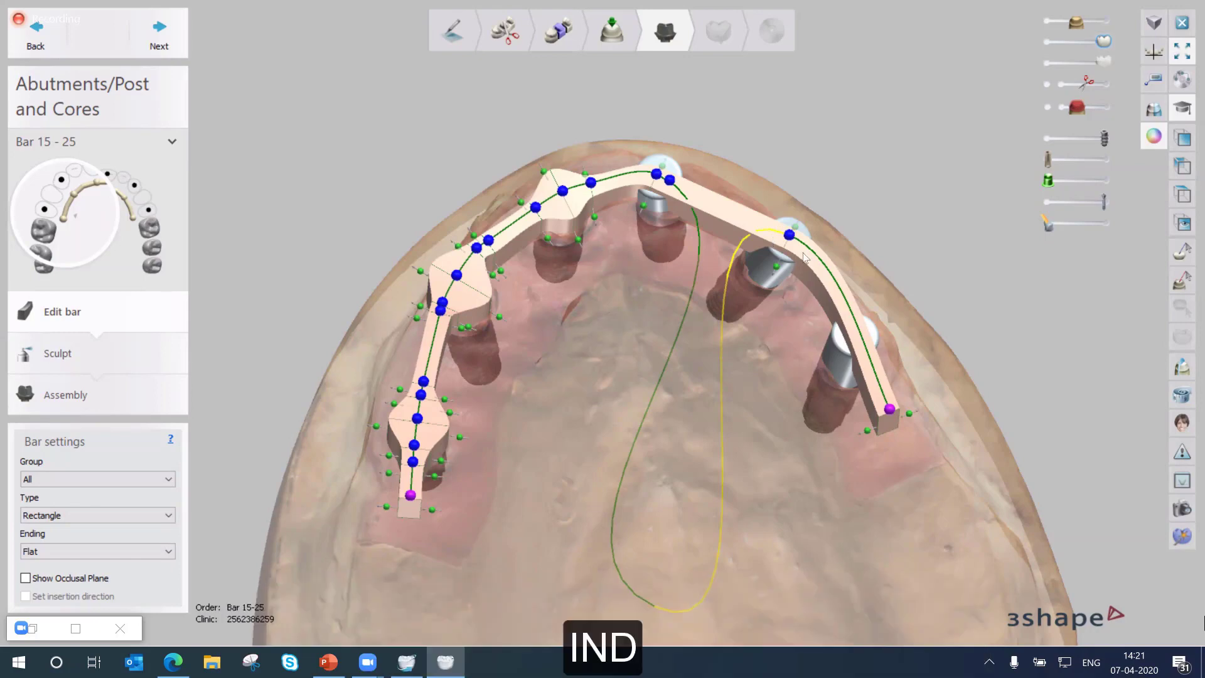
pyautogui.click(104, 515)
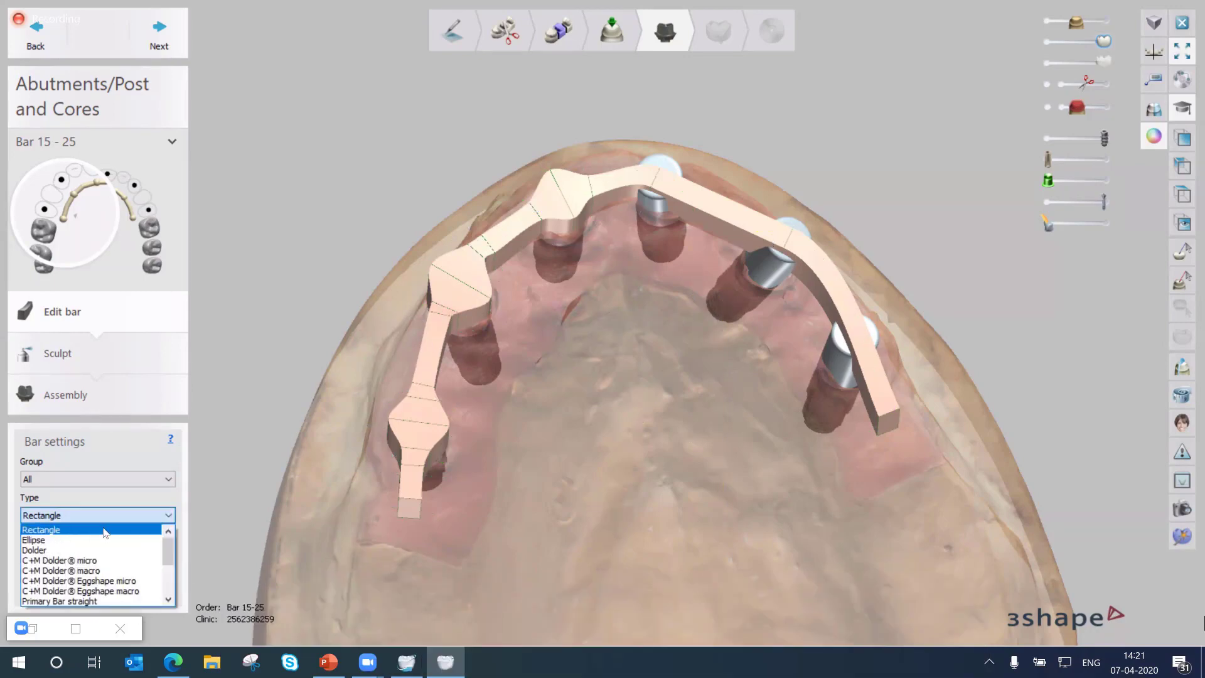
pyautogui.press('Down')
pyautogui.press('Up')
pyautogui.press('Down')
pyautogui.press('Return')
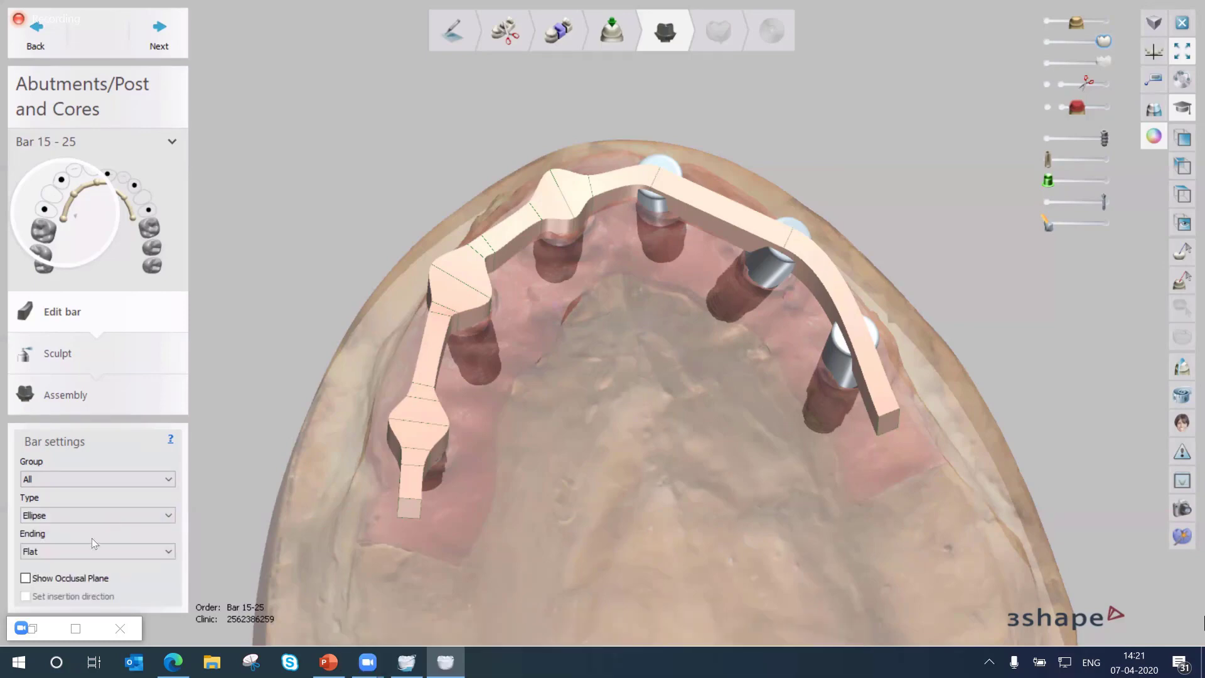
# Change the whole bar's type from Ellipse back to Rectangle
pyautogui.hotkey('alt', 'Down')
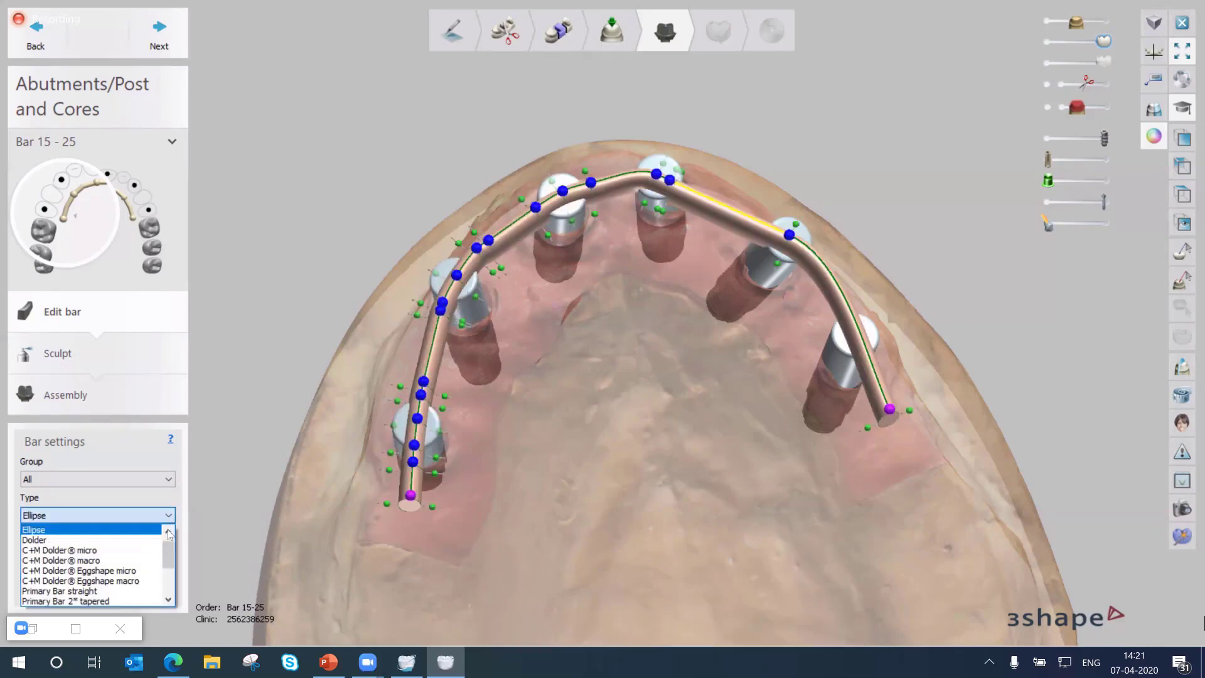
pyautogui.press('Down')
pyautogui.press('Up')
pyautogui.press('Up')
pyautogui.press('Return')
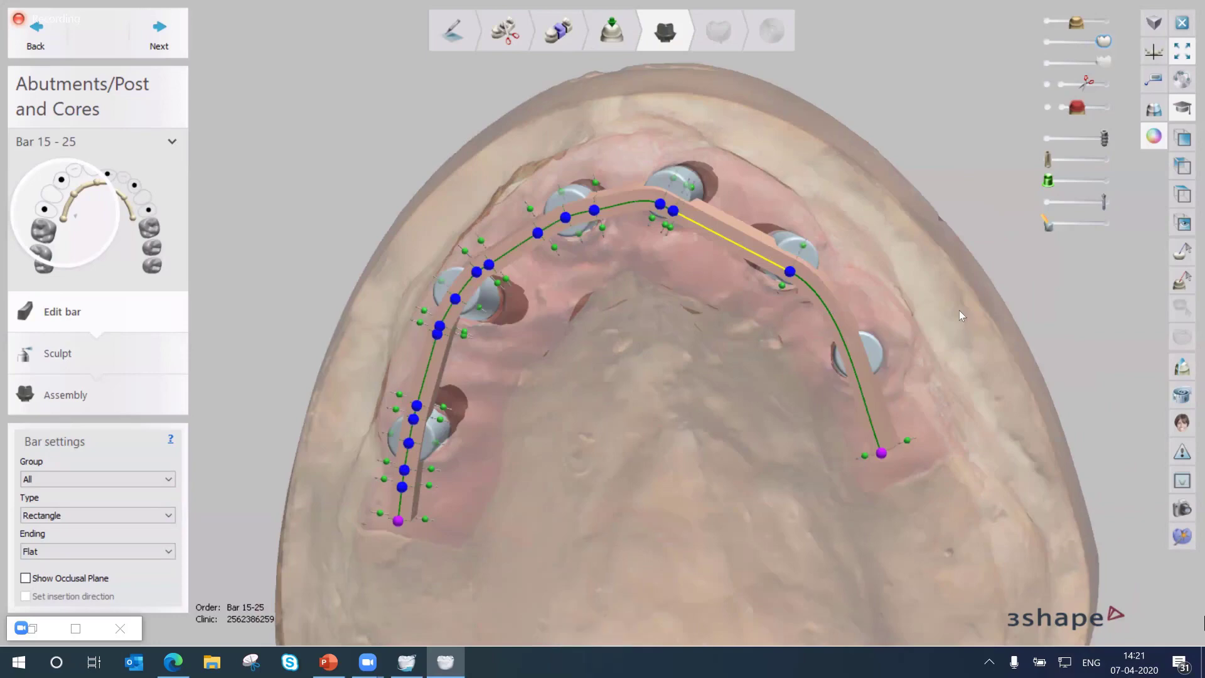
# Try to assign another bar type to the linear segment between the fourth and fifth abutments from 15, and dismiss the error report
pyautogui.press('Menu')
pyautogui.press('Up')
pyautogui.press('Right')
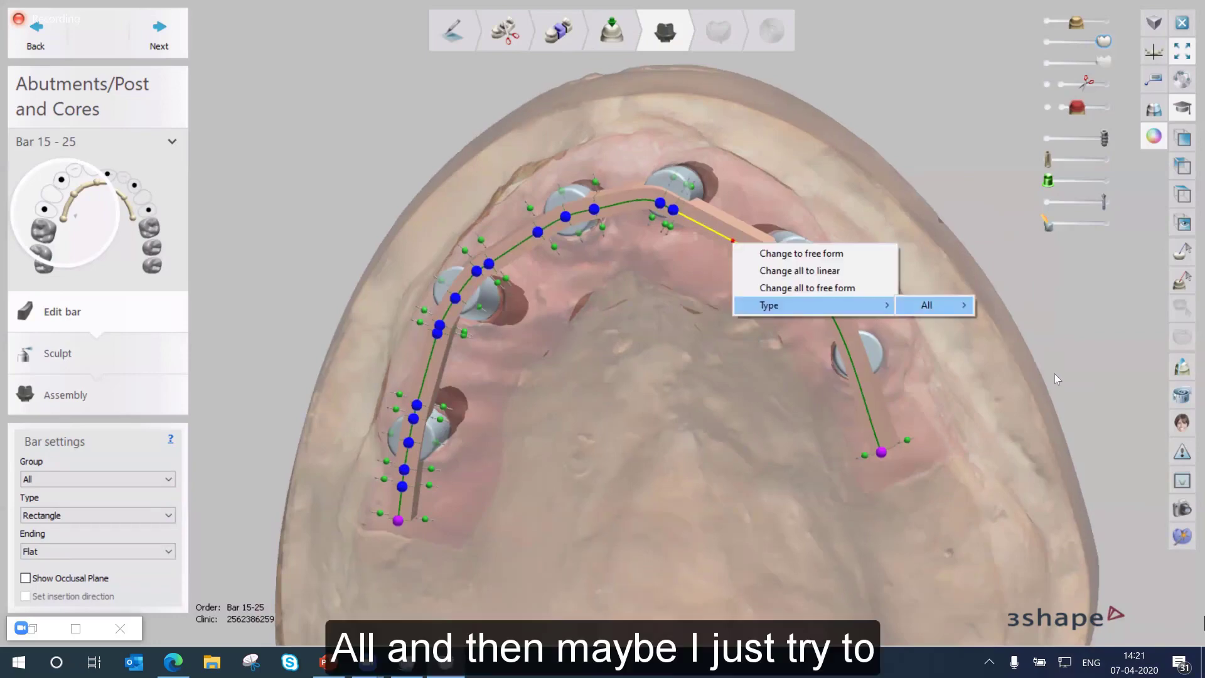
pyautogui.press('Right')
pyautogui.press('Down')
pyautogui.press('Down')
pyautogui.press('Down')
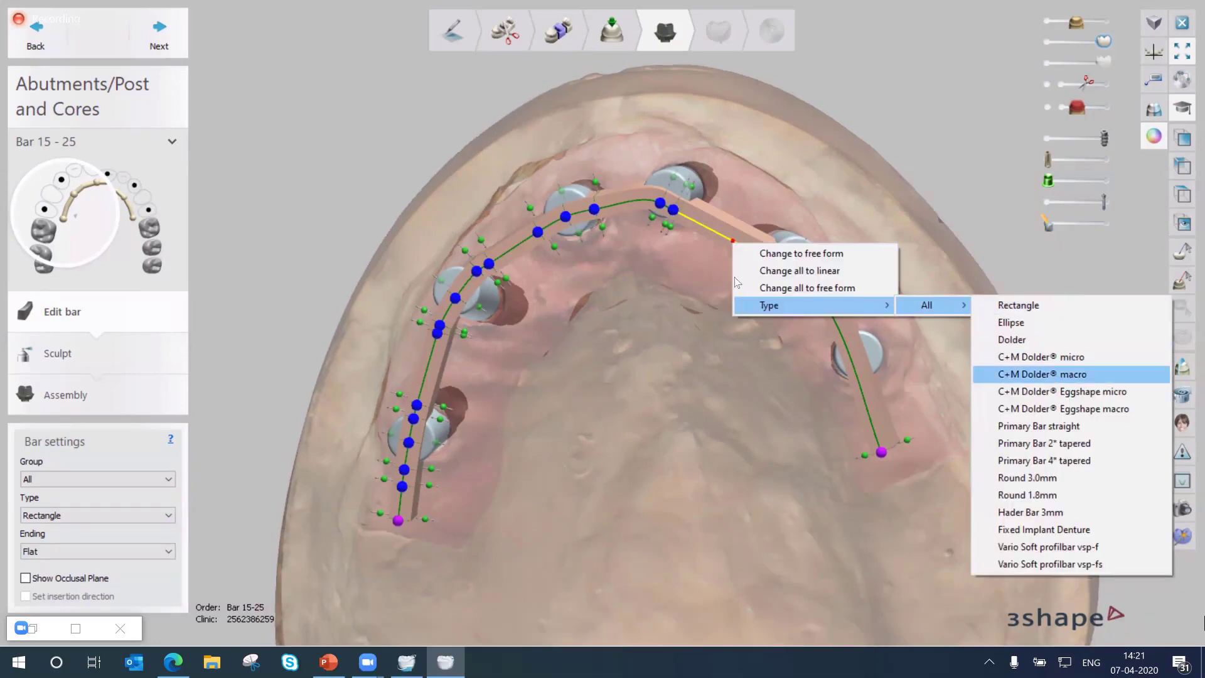
pyautogui.click(719, 403)
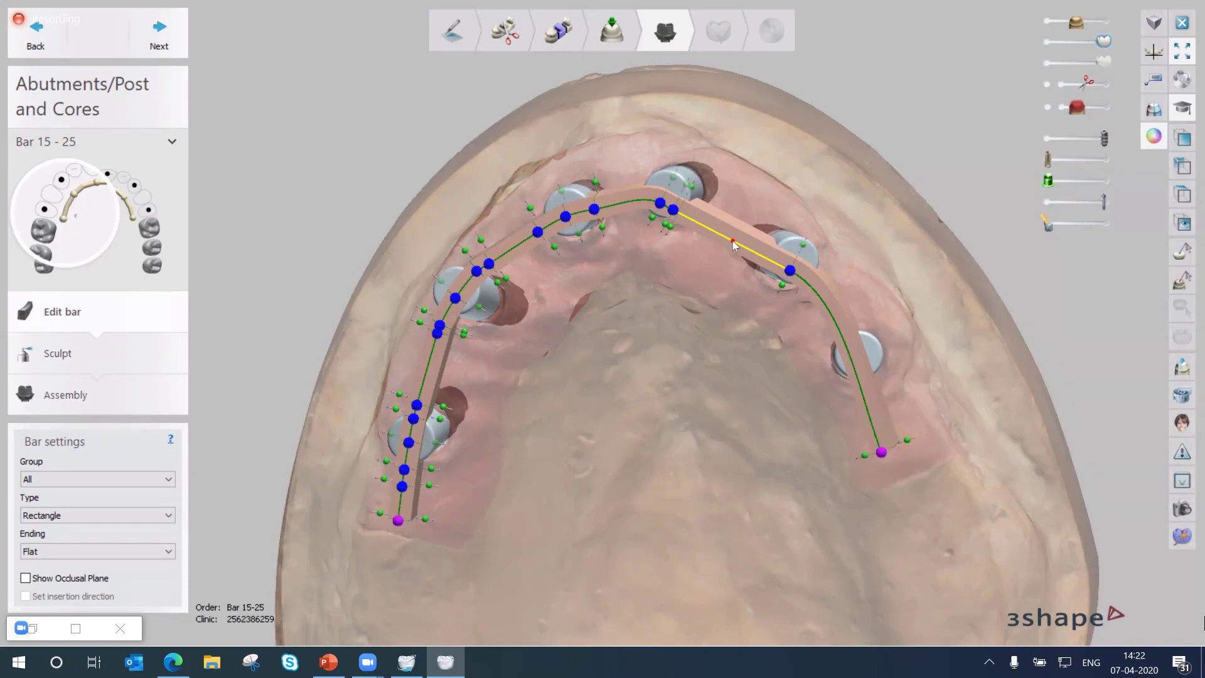
pyautogui.click(732, 239)
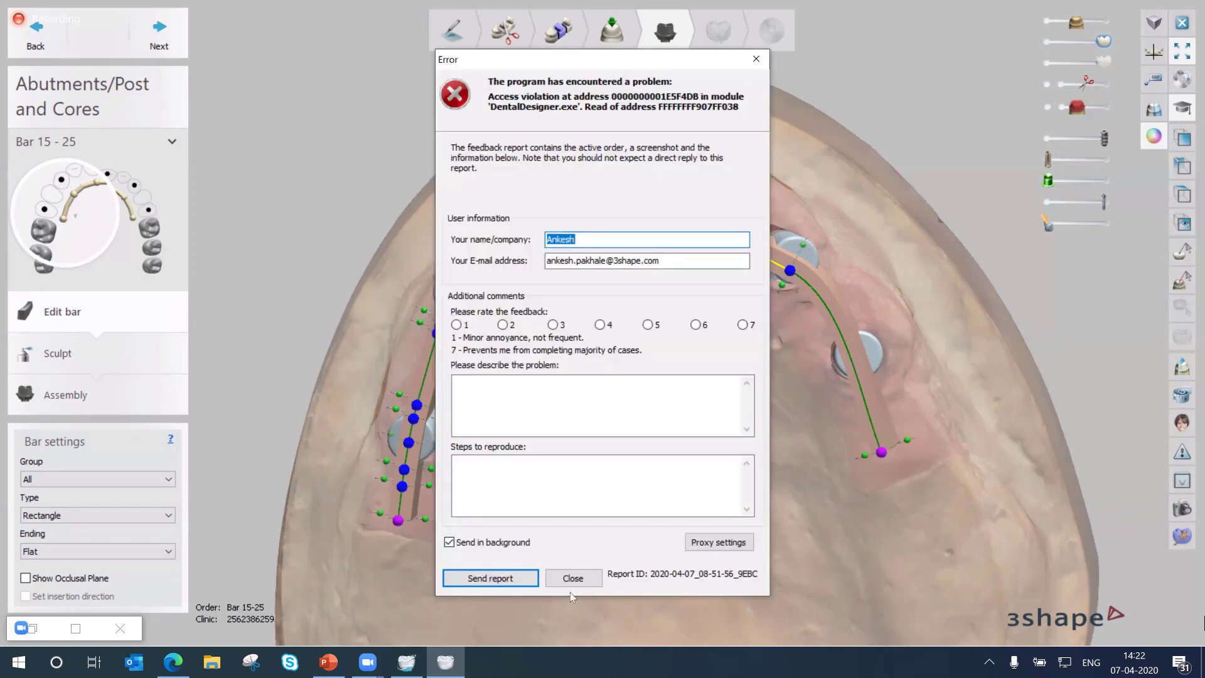
pyautogui.click(584, 578)
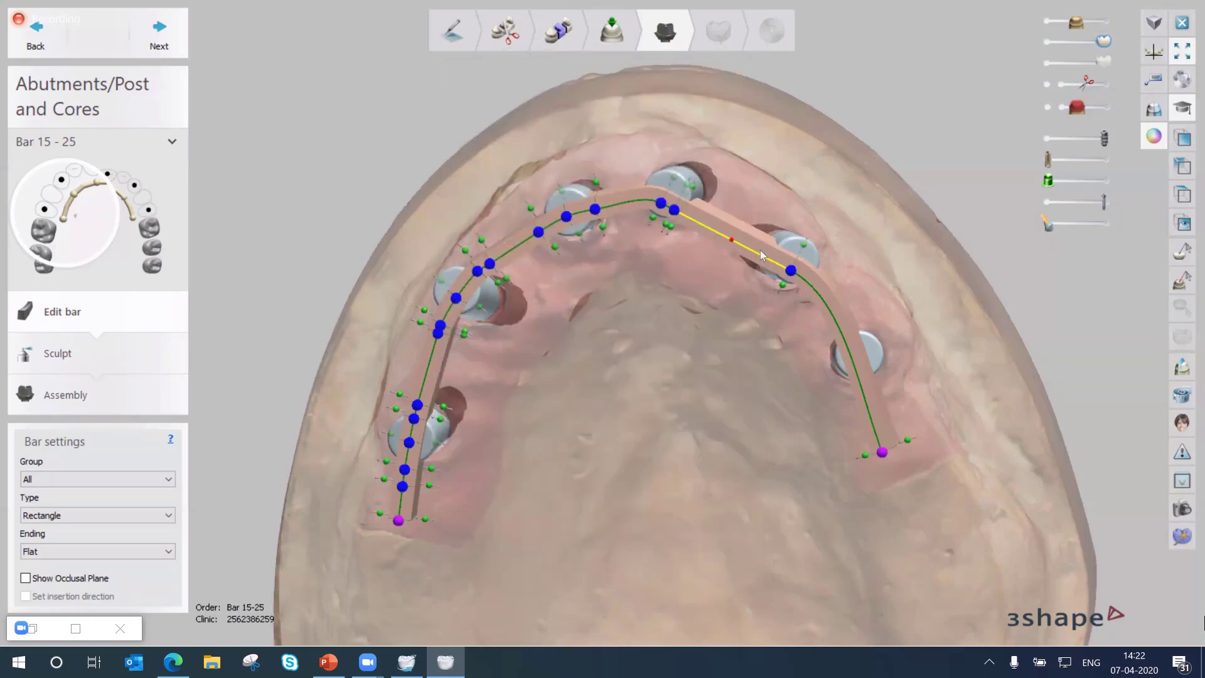
# Change the linear segment between the fourth and fifth abutments from 15 to free form
pyautogui.rightClick(731, 240)
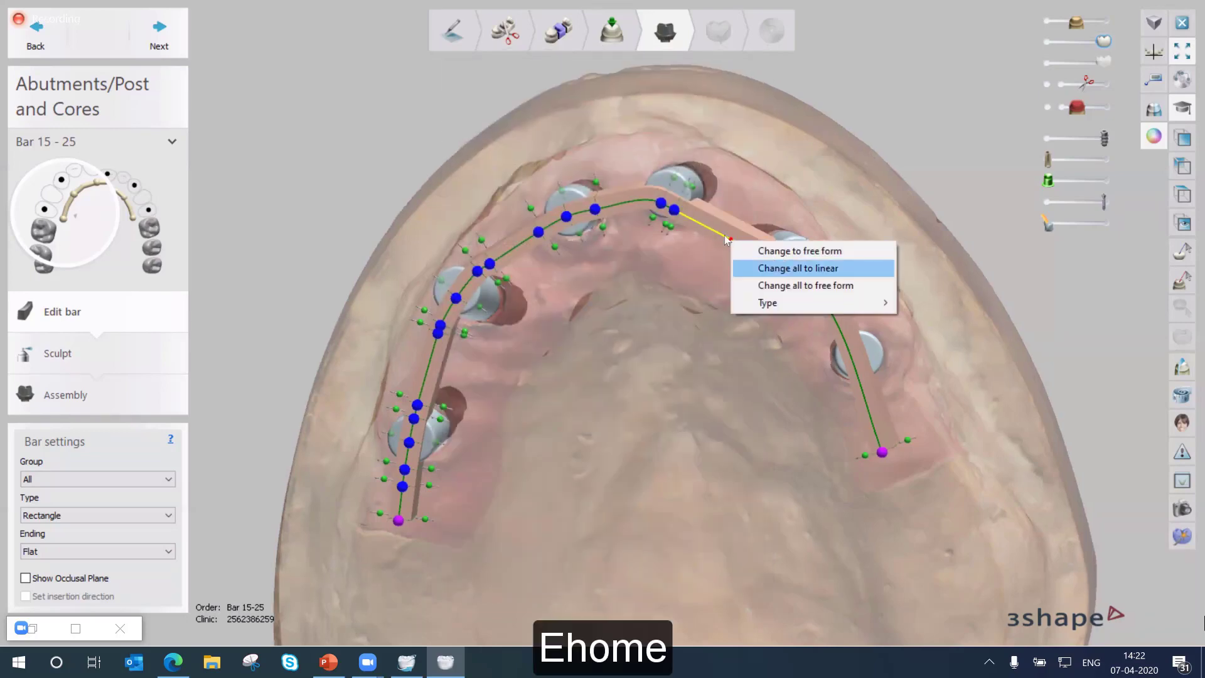
pyautogui.click(798, 250)
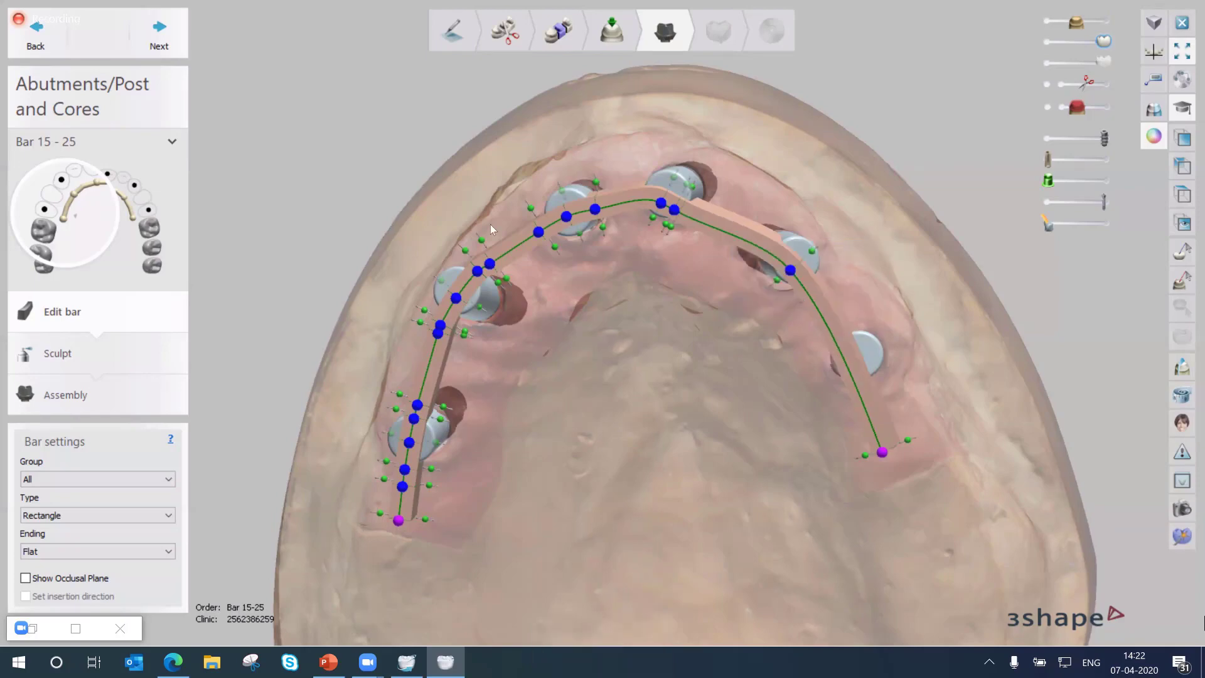
# Try to set the segment between the second and third abutments from 15 to Hader Bar 3mm, and close the error report unsent
pyautogui.rightClick(522, 244)
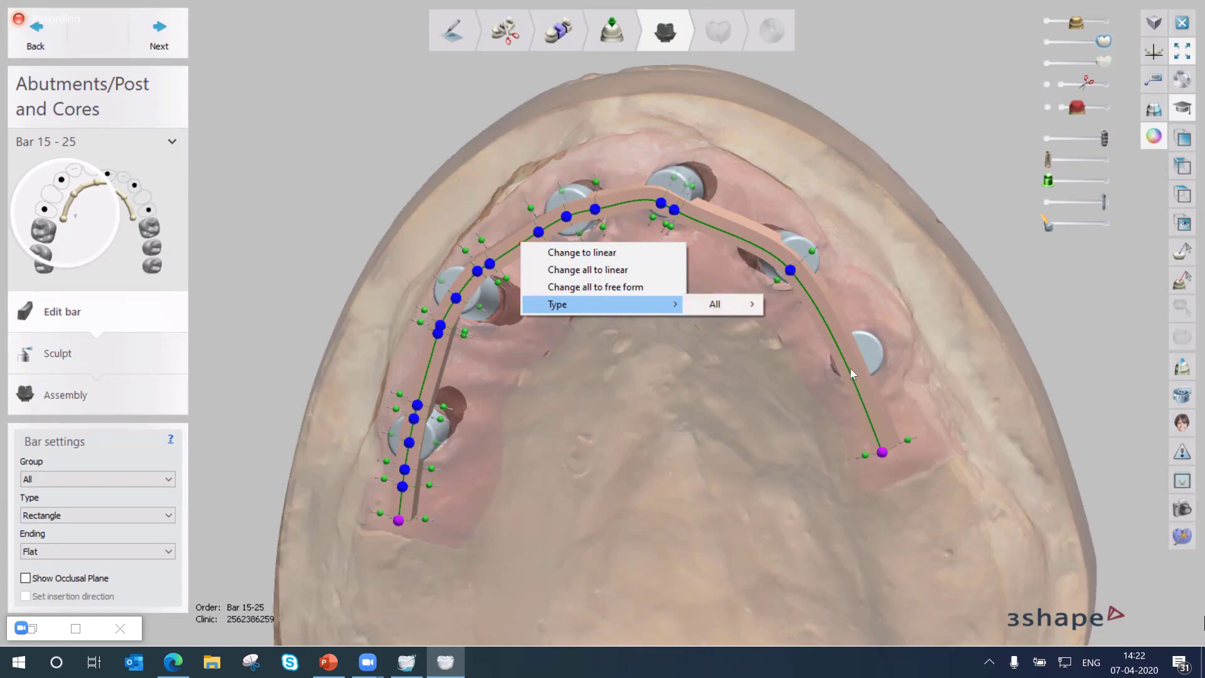
pyautogui.press('Right')
pyautogui.press('Down')
pyautogui.press('Down')
pyautogui.press('Down')
pyautogui.press('Down')
pyautogui.press('Down')
pyautogui.press('Down')
pyautogui.press('Down')
pyautogui.press('Down')
pyautogui.press('Down')
pyautogui.press('Down')
pyautogui.press('Down')
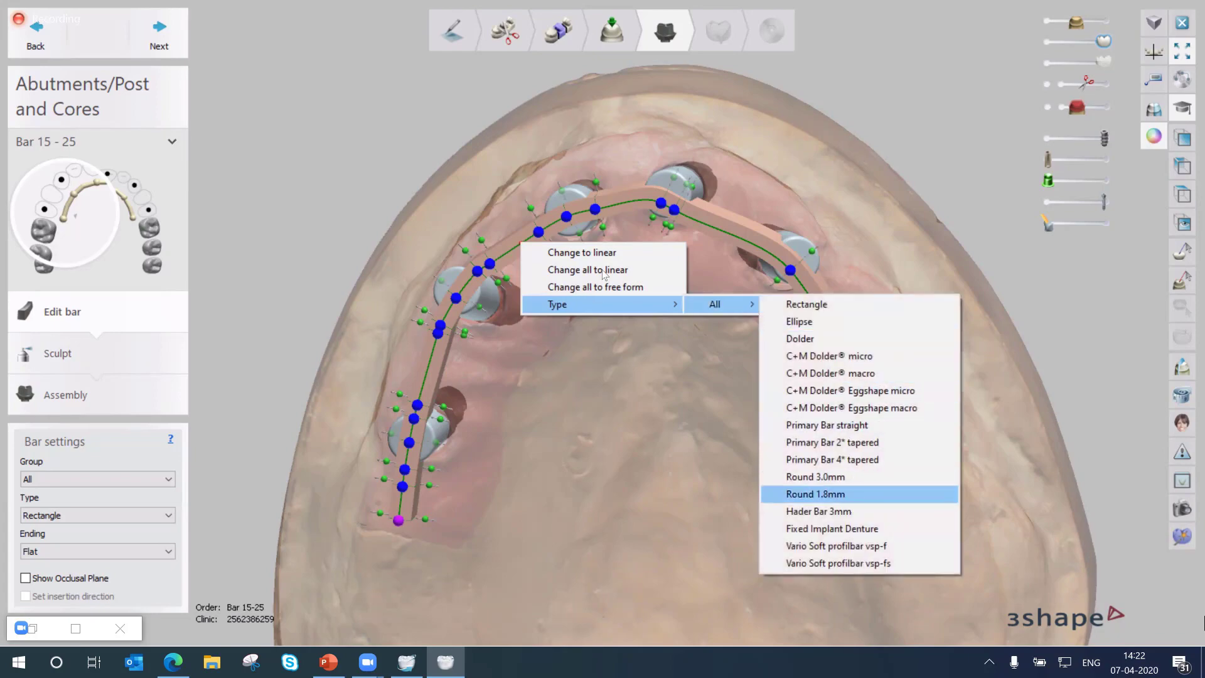
pyautogui.press('Down')
pyautogui.press('Return')
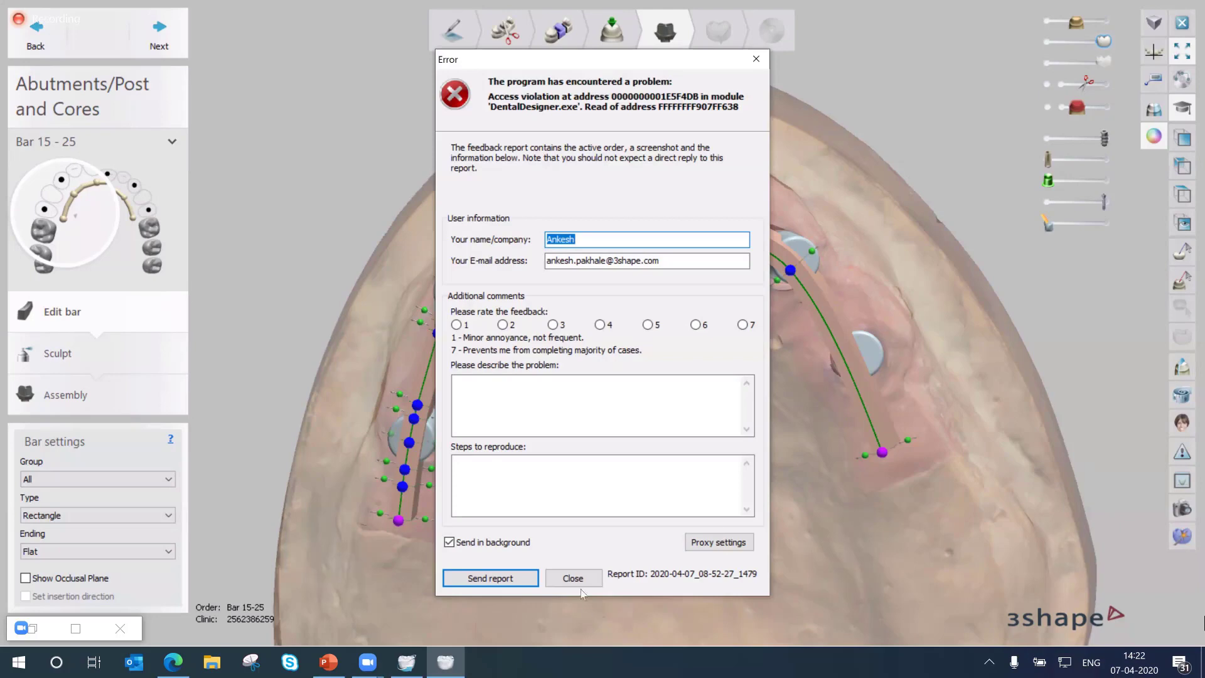
pyautogui.click(573, 578)
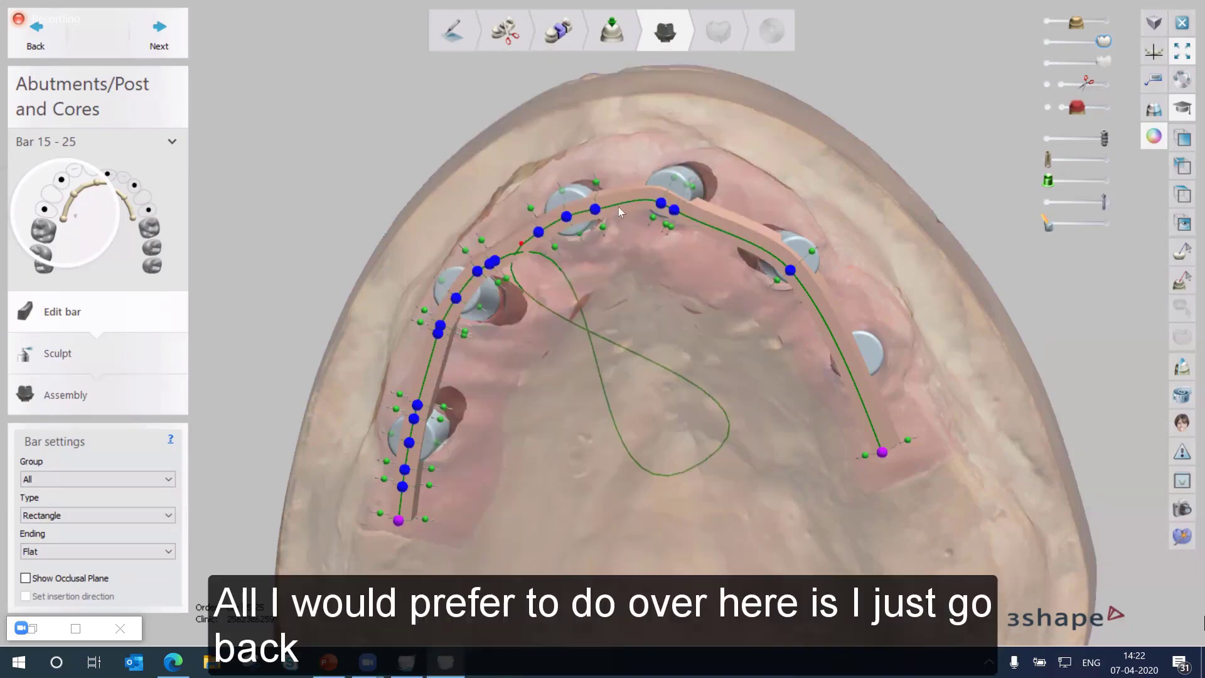
# Return to the insertion direction stage and proceed from there to editing the bar again
pyautogui.click(31, 32)
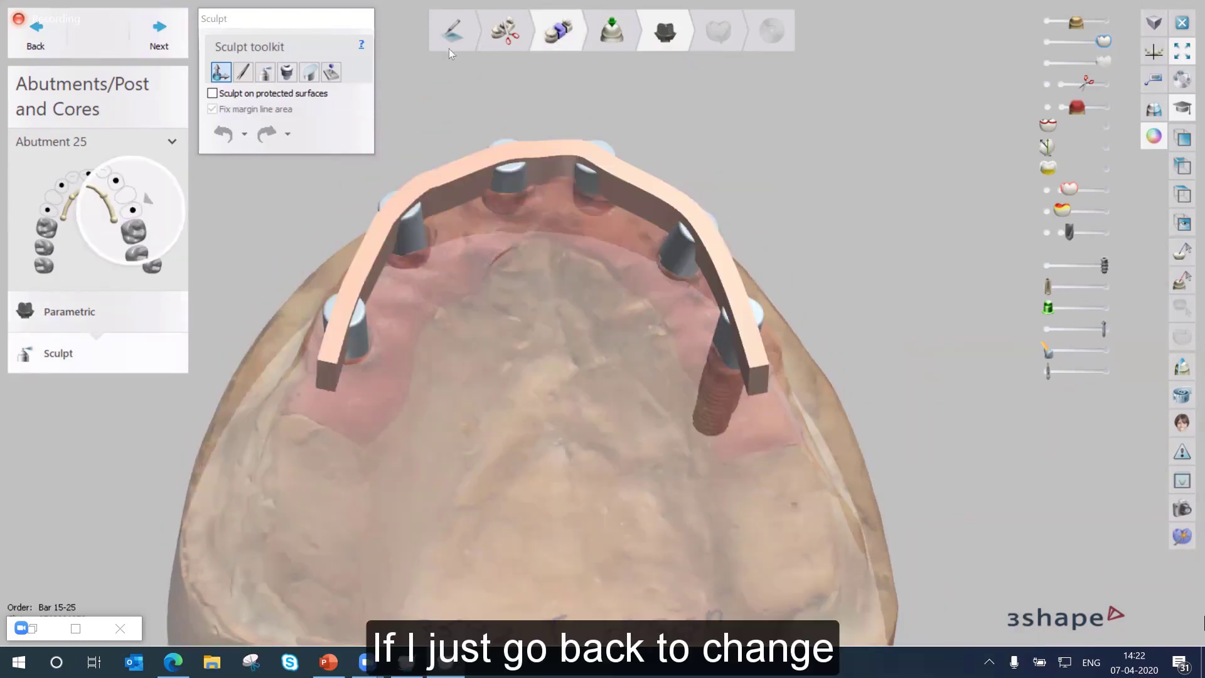
pyautogui.click(449, 47)
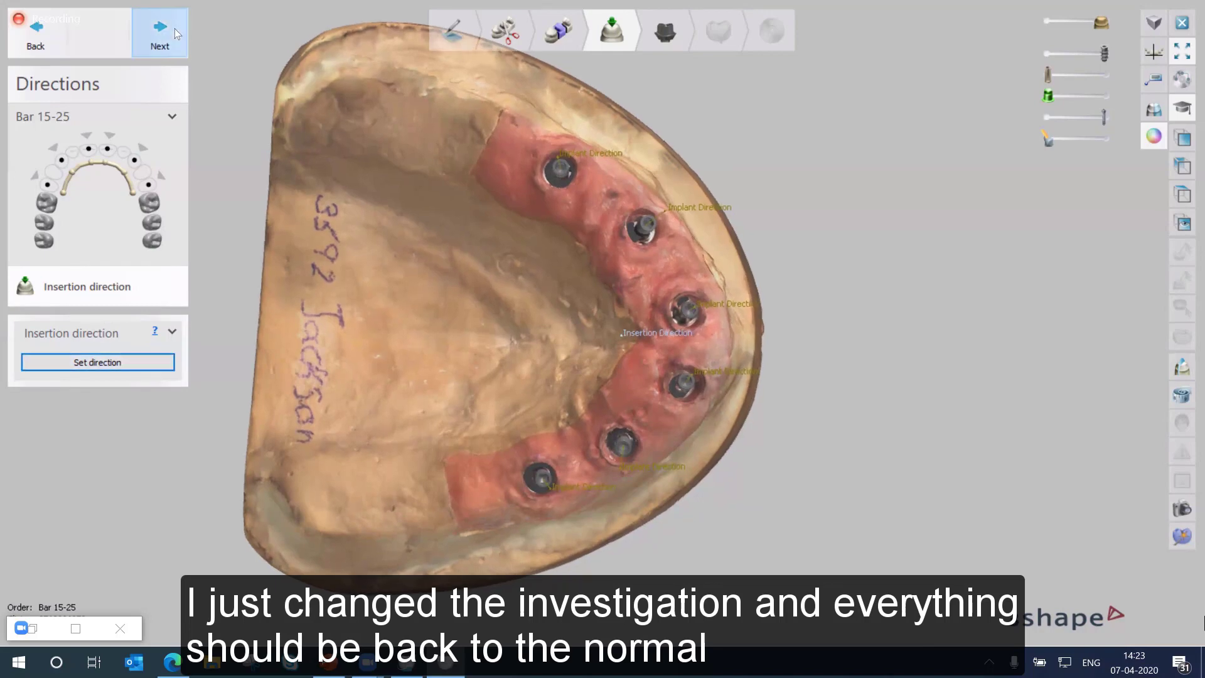
pyautogui.click(175, 30)
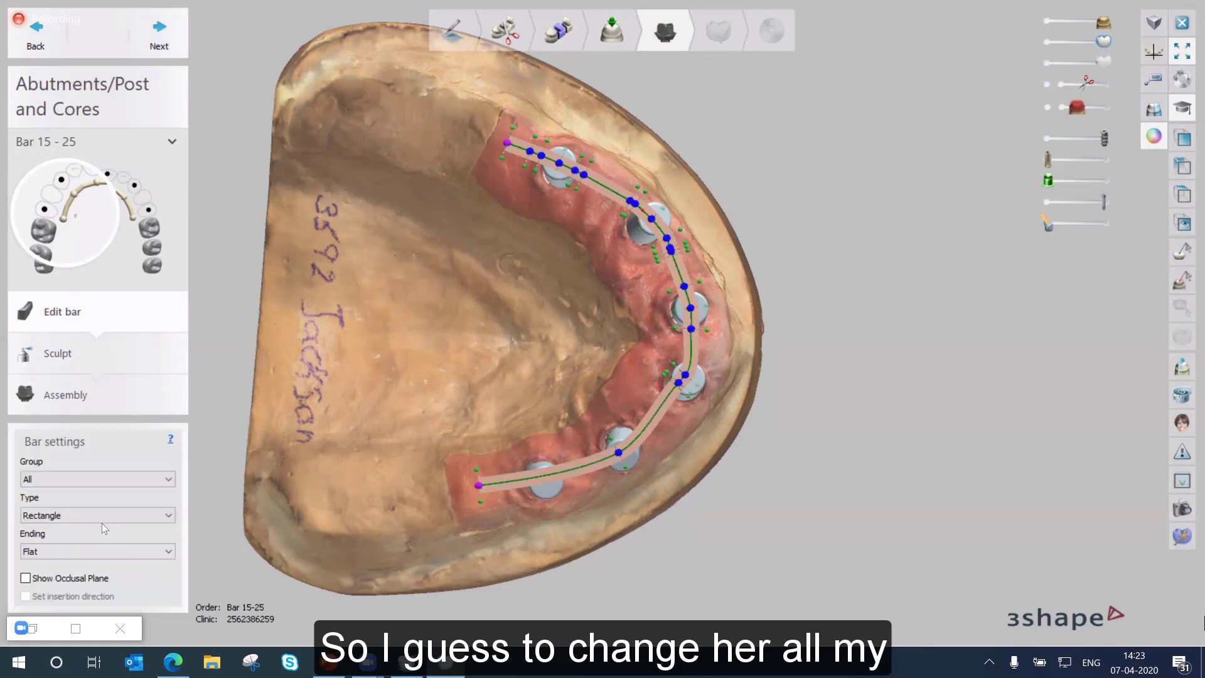
# Set the bar type to Round 3.0mm
pyautogui.click(126, 516)
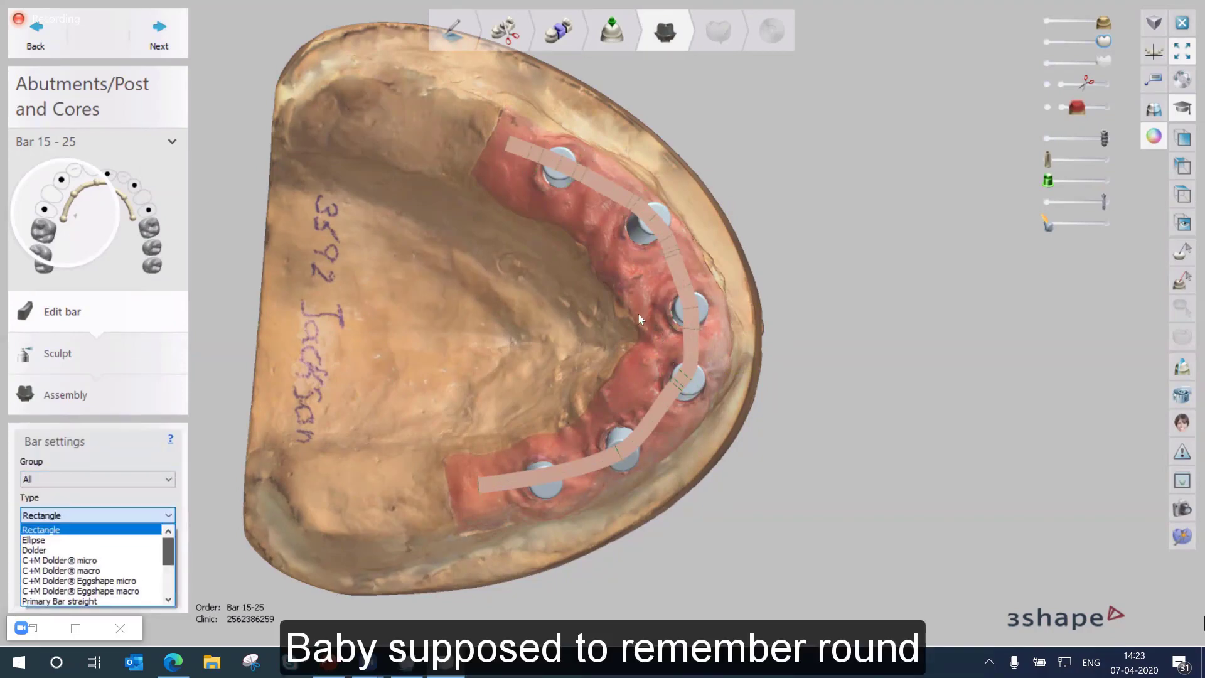
pyautogui.press('r')
pyautogui.press('Return')
# Delete the surplus control points added around the abutments along the bar
pyautogui.moveTo(741, 218); pyautogui.dragTo(777, 235, button='right')
pyautogui.moveTo(708, 187); pyautogui.dragTo(671, 157, button='right')
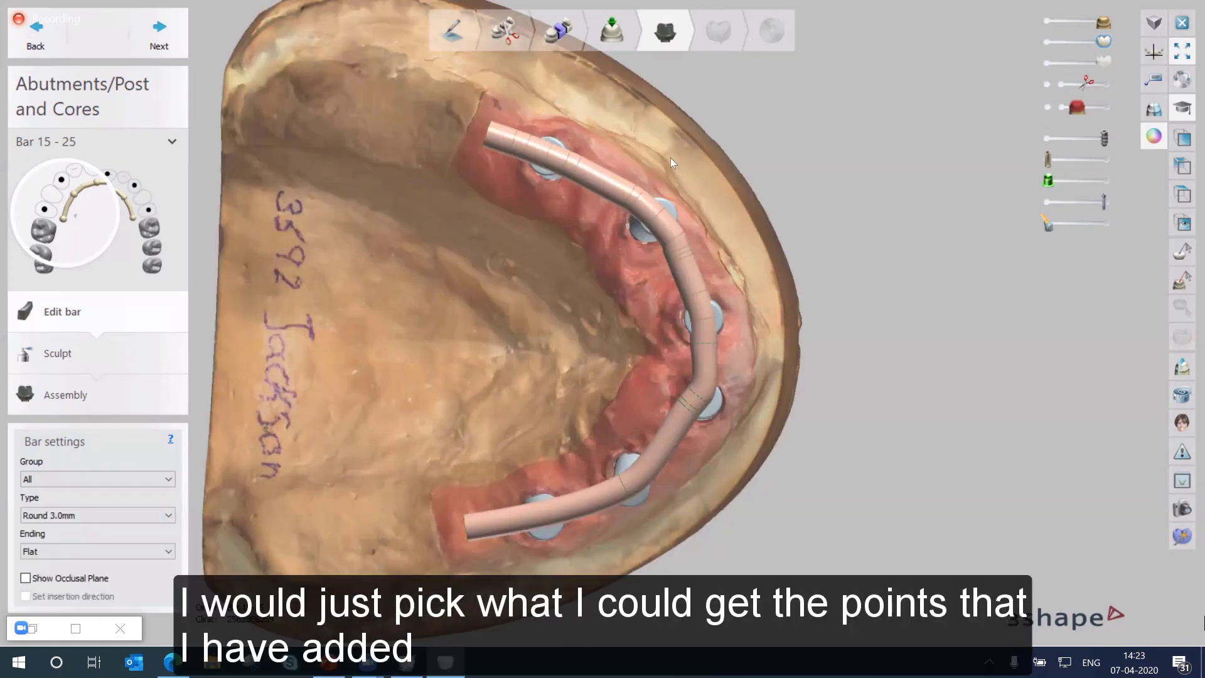
pyautogui.scroll(3, 582, 119)
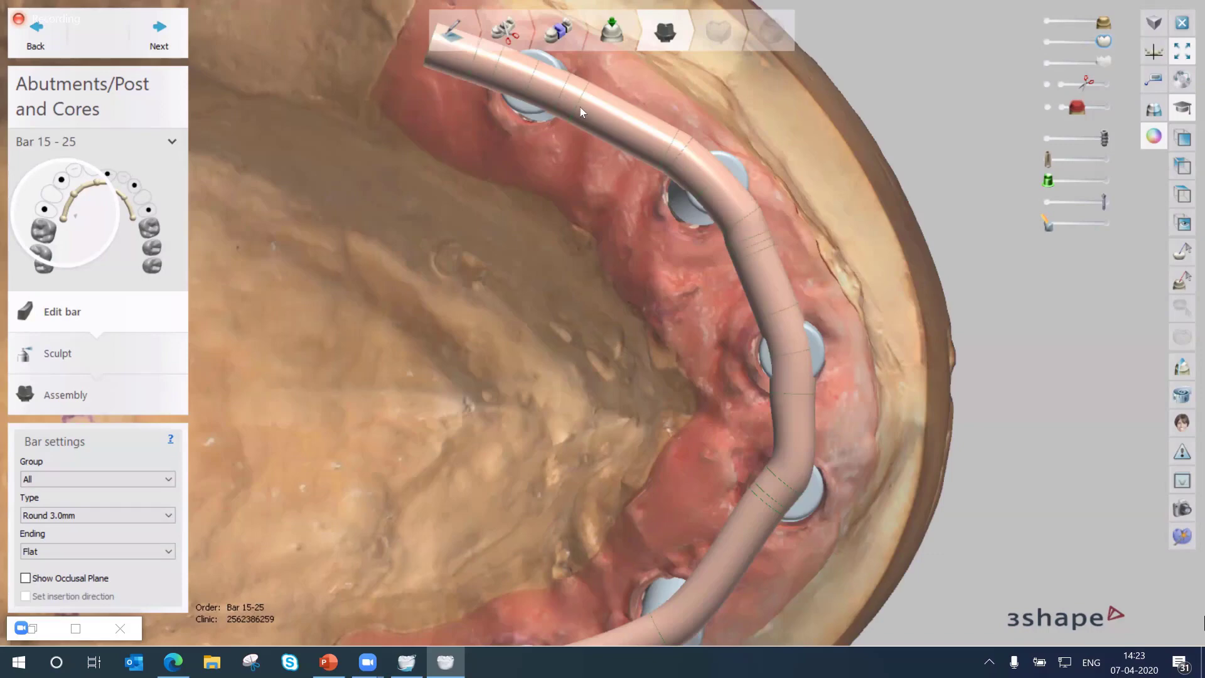
pyautogui.rightClick(668, 153)
pyautogui.rightClick(561, 98)
pyautogui.press('Escape')
pyautogui.rightClick(495, 70)
pyautogui.click(511, 78)
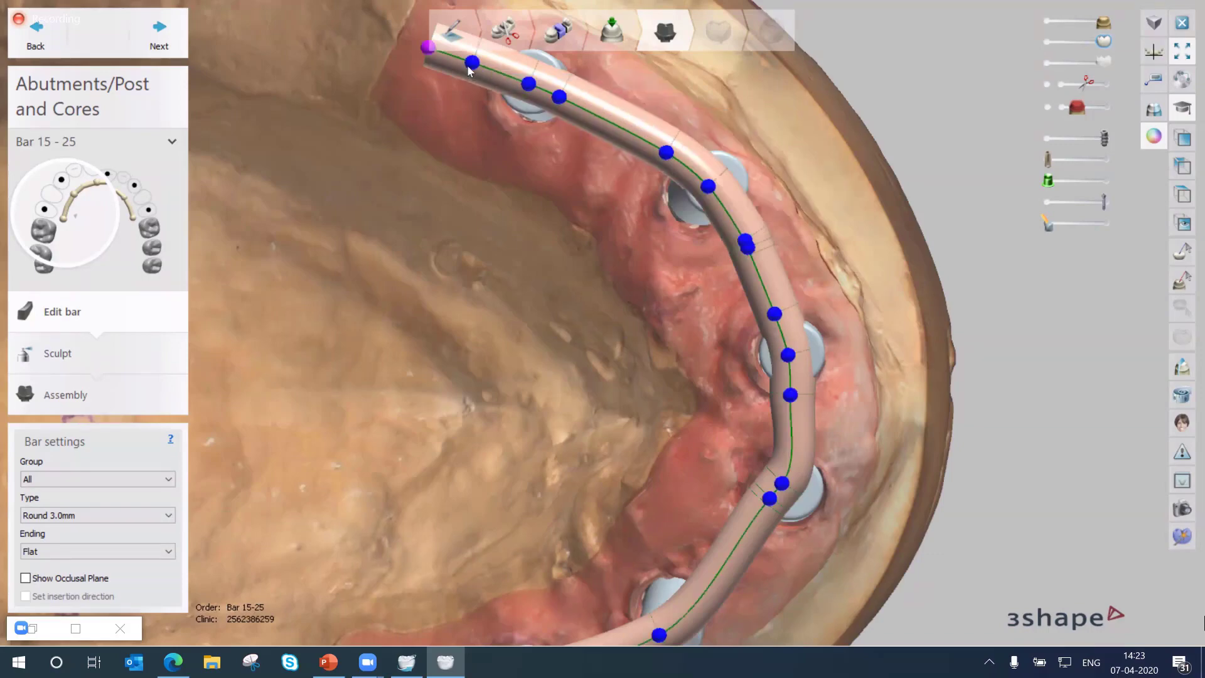
pyautogui.rightClick(776, 312)
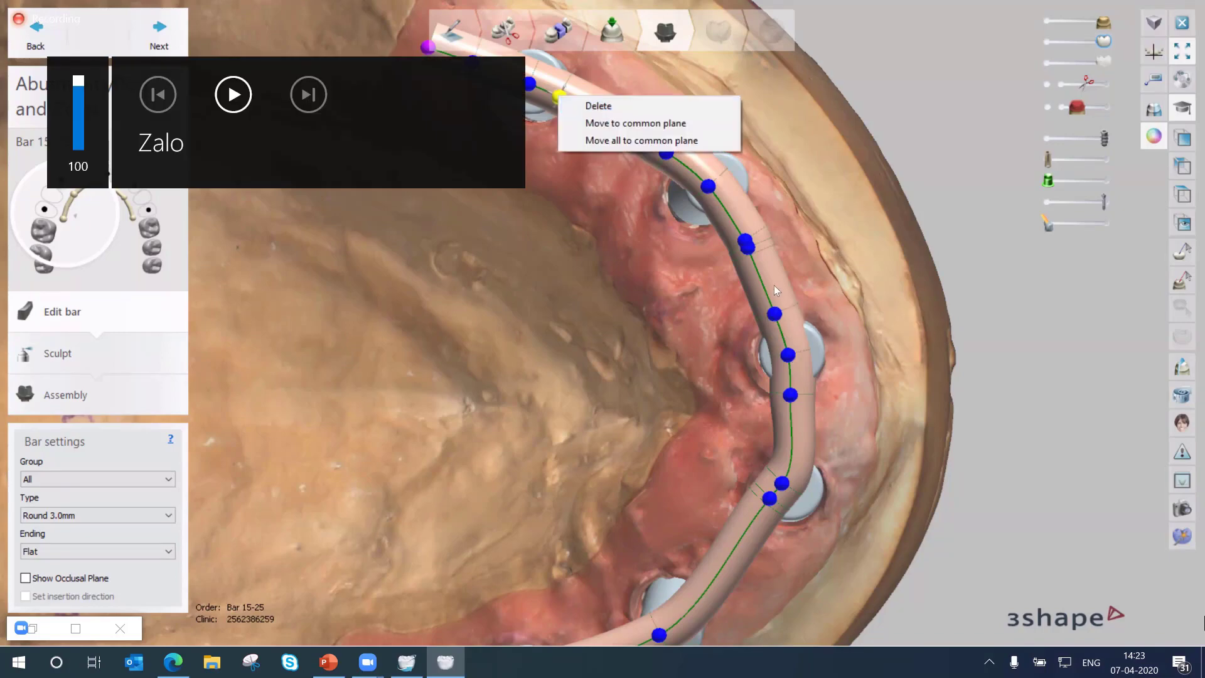
pyautogui.rightClick(747, 248)
pyautogui.press('Down')
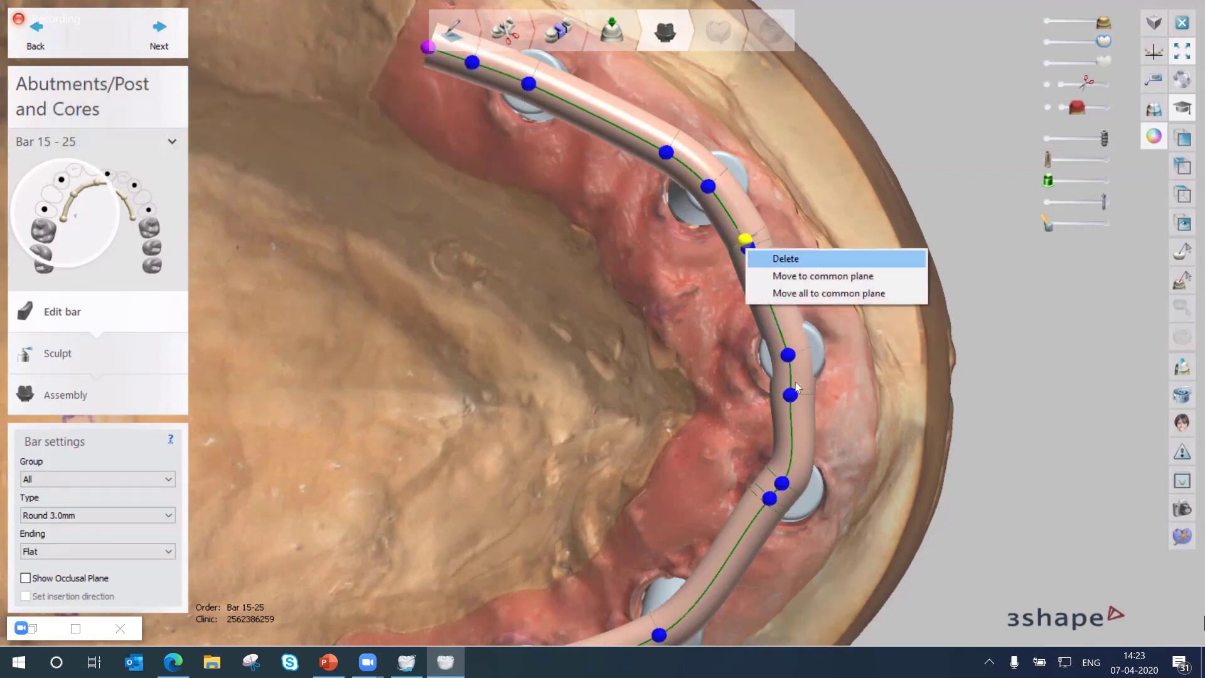
pyautogui.press('Return')
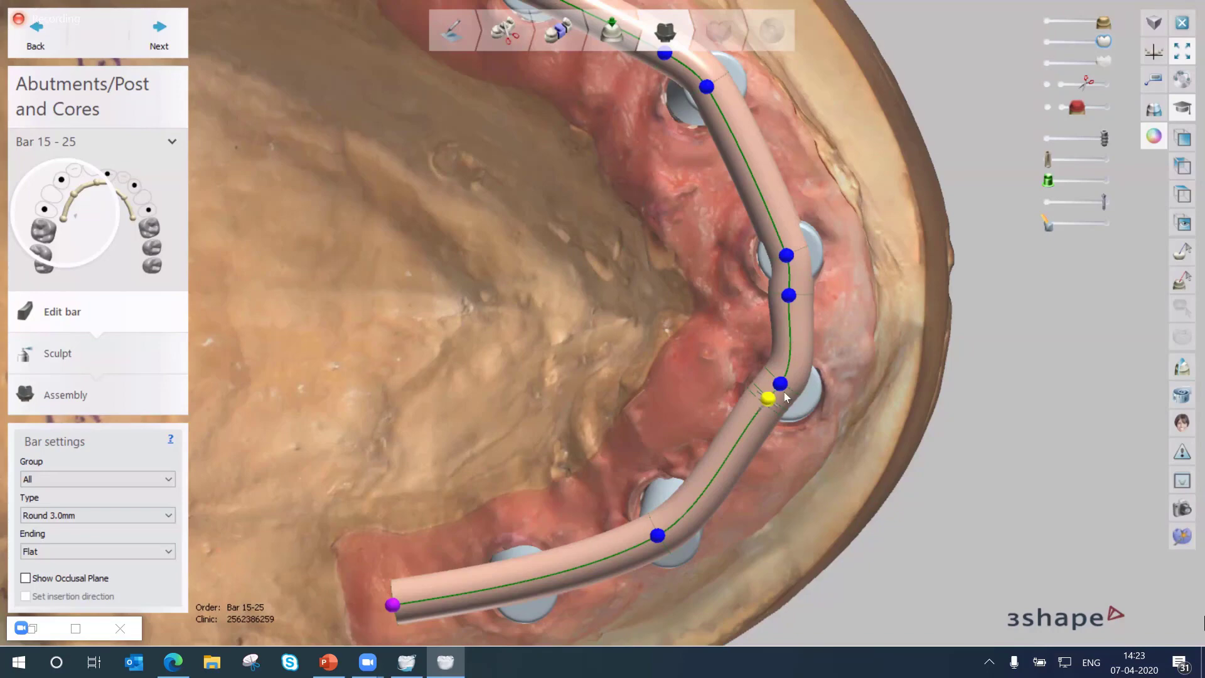
# Set the type of the simplified bar to Rectangle
pyautogui.scroll(-5, 739, 423)
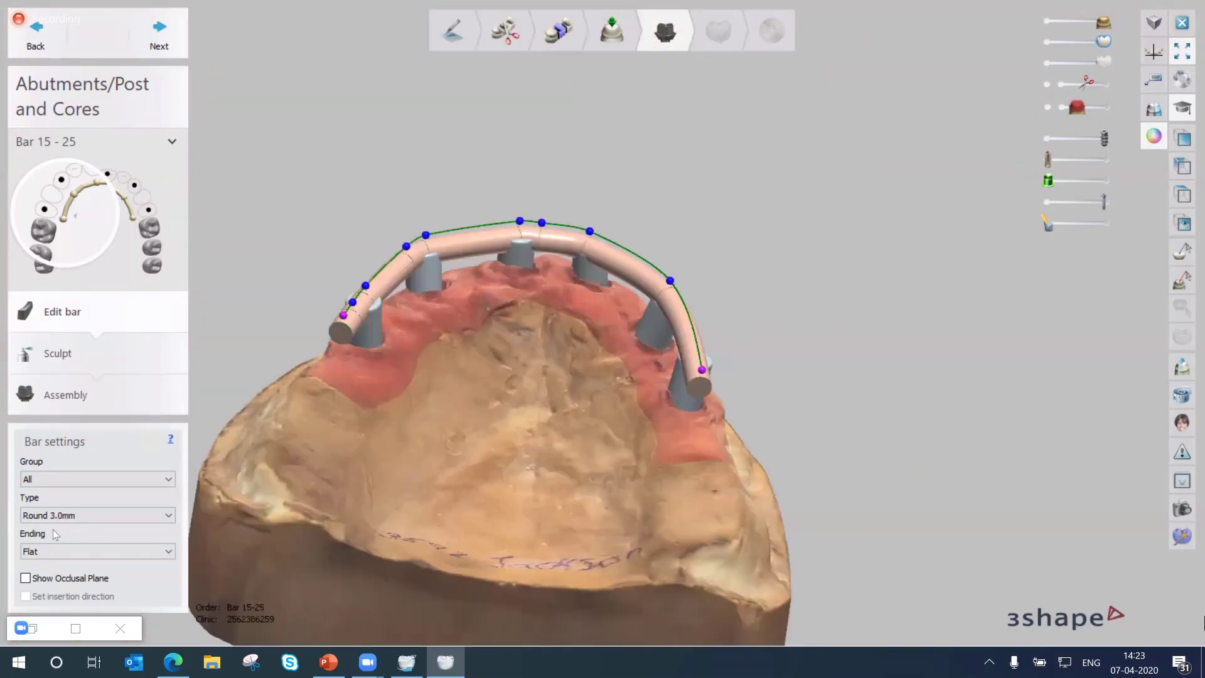
pyautogui.hotkey('alt', 'Down')
pyautogui.press('Down')
pyautogui.press('Return')
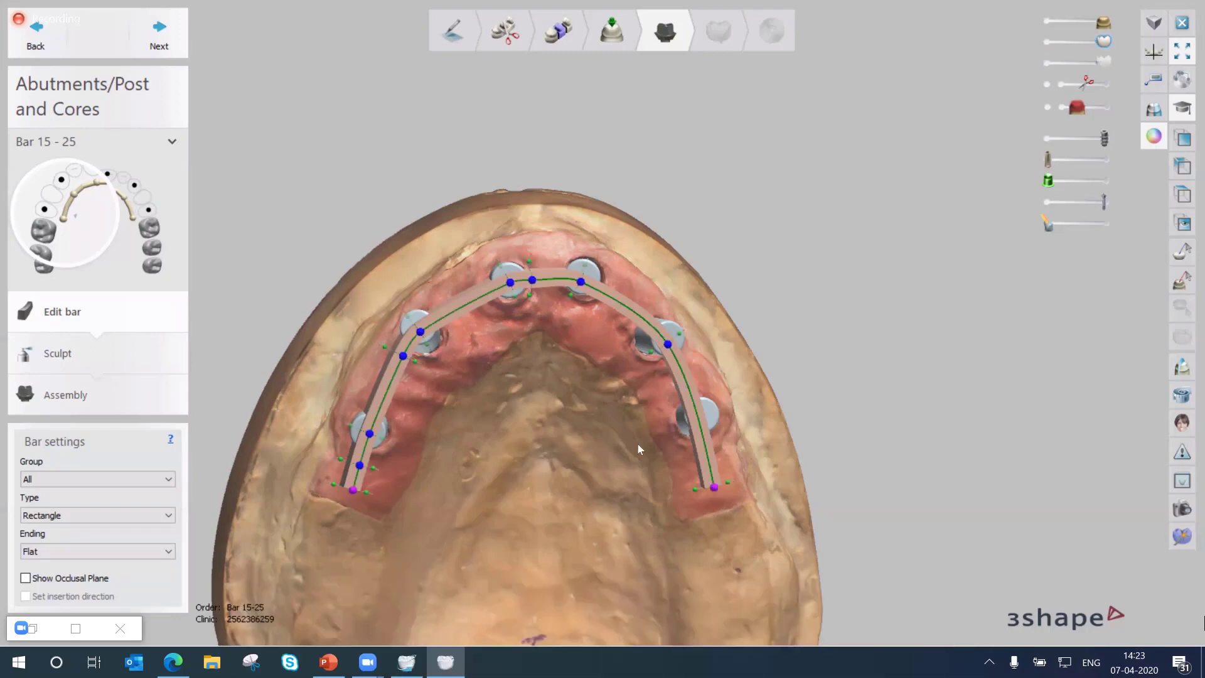
# Try to set the segment between the first and second abutments from 15 to Hader Bar 3mm, and close the error report
pyautogui.rightClick(707, 389)
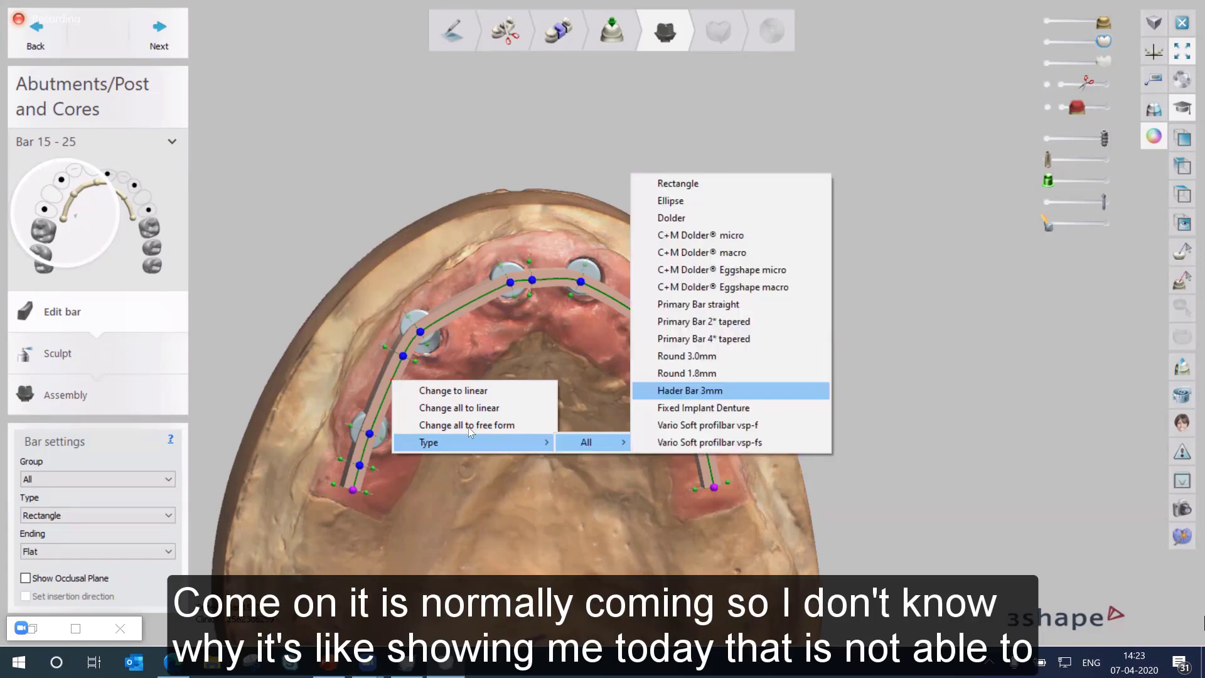
pyautogui.click(468, 427)
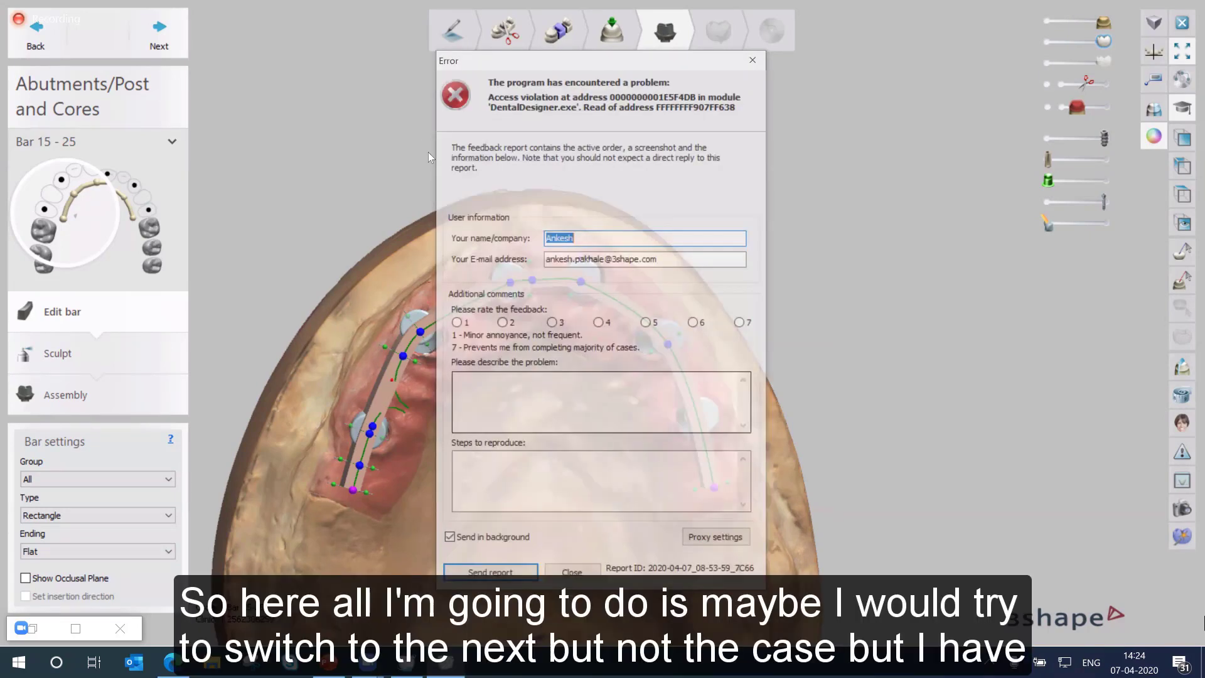
pyautogui.click(572, 572)
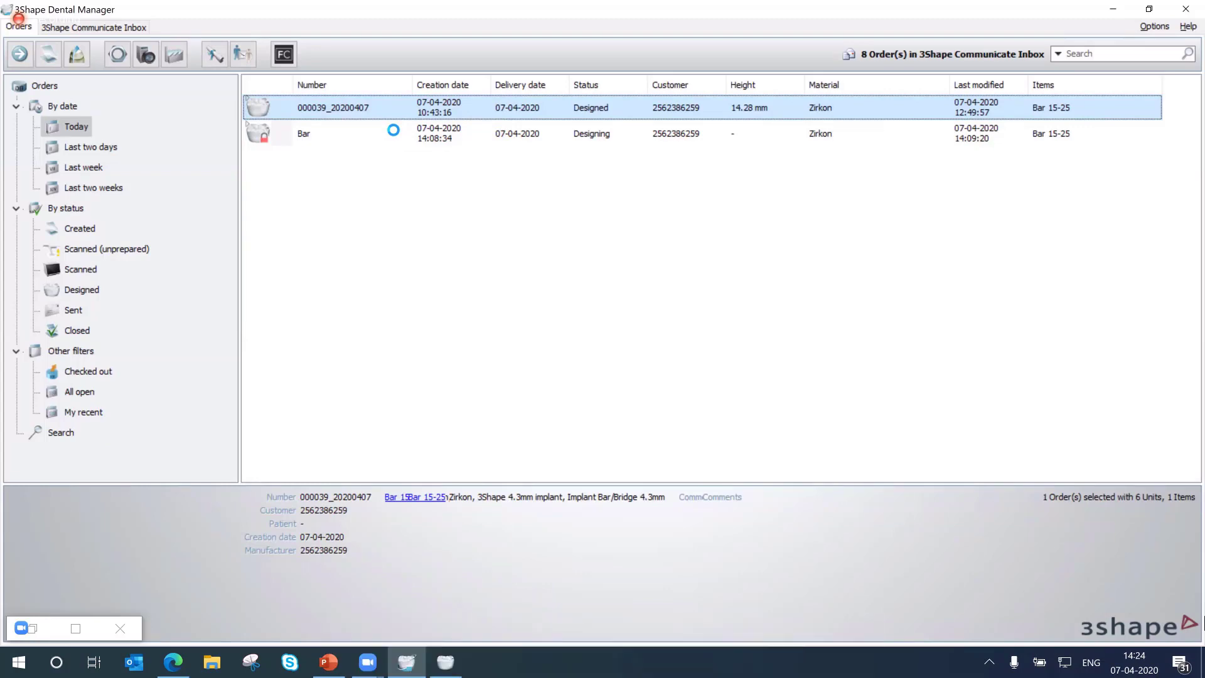
# Open the bar 15–25 order from 3Shape Dental Manager
pyautogui.click(396, 135)
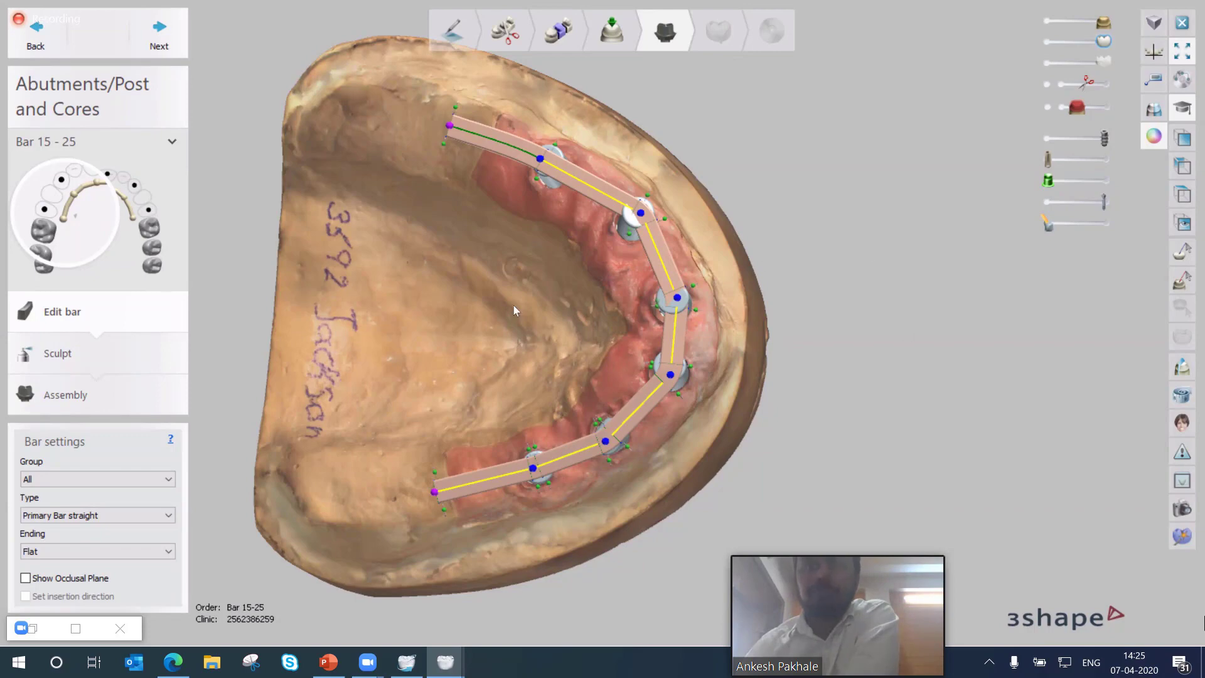
pyautogui.moveTo(655, 378); pyautogui.dragTo(587, 370, button='right')
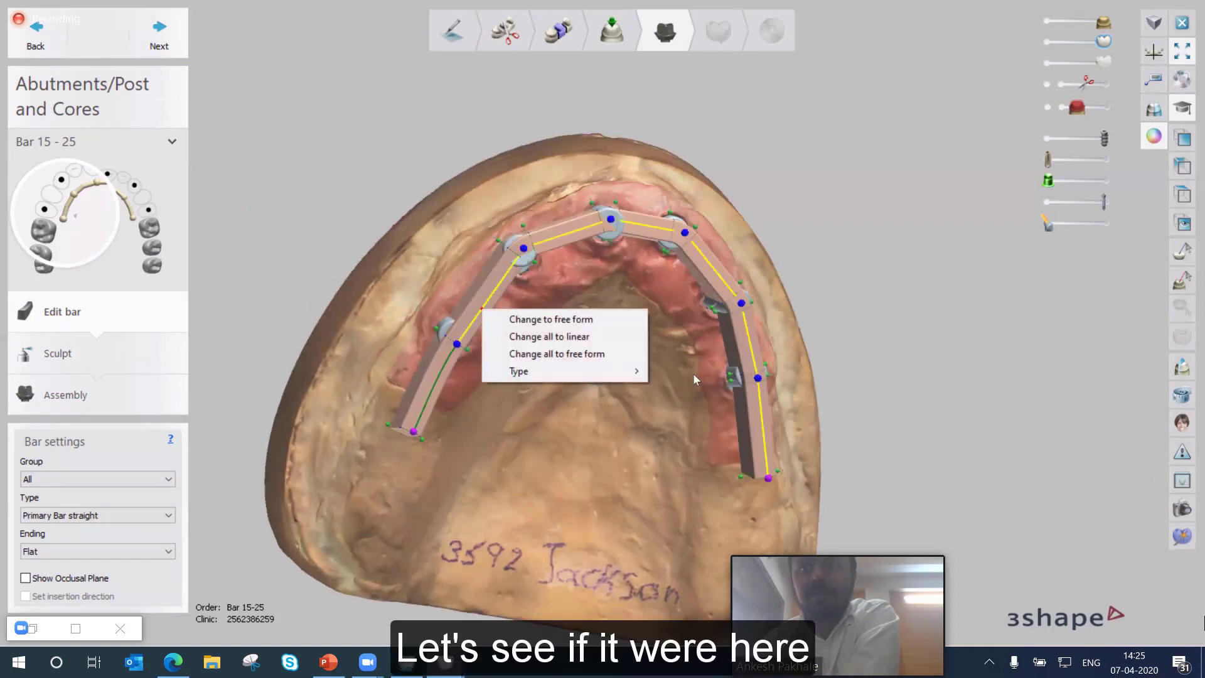
pyautogui.moveTo(634, 371)
pyautogui.moveTo(684, 371)
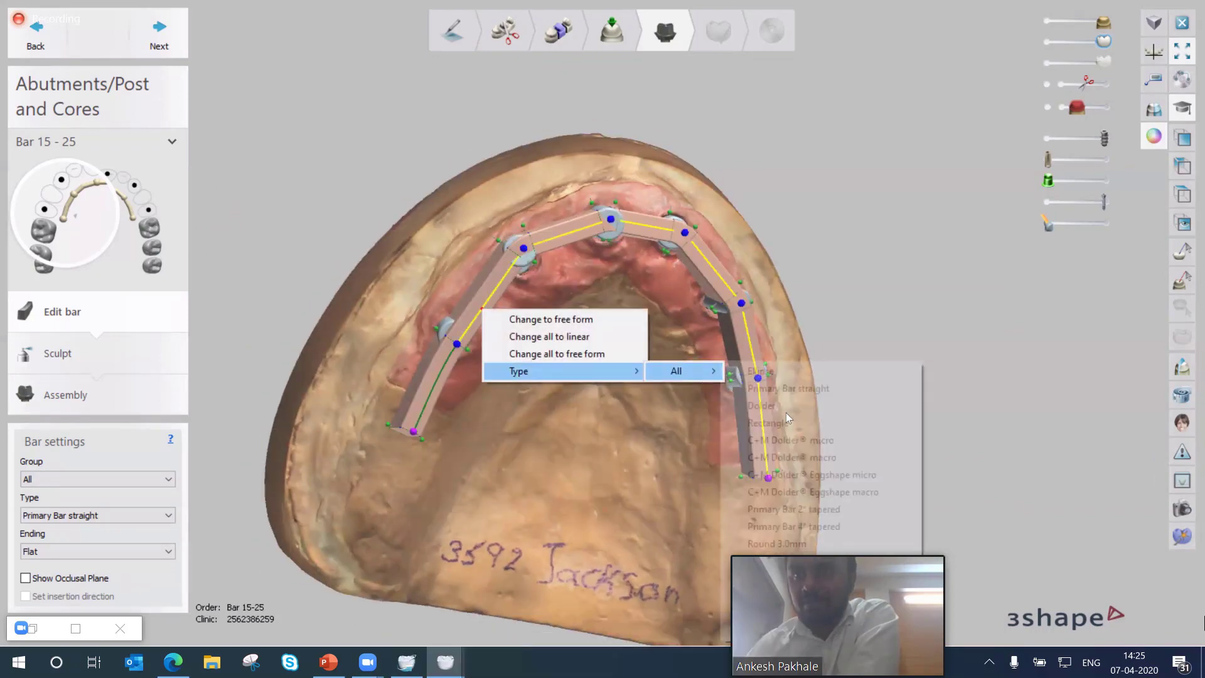
pyautogui.click(787, 408)
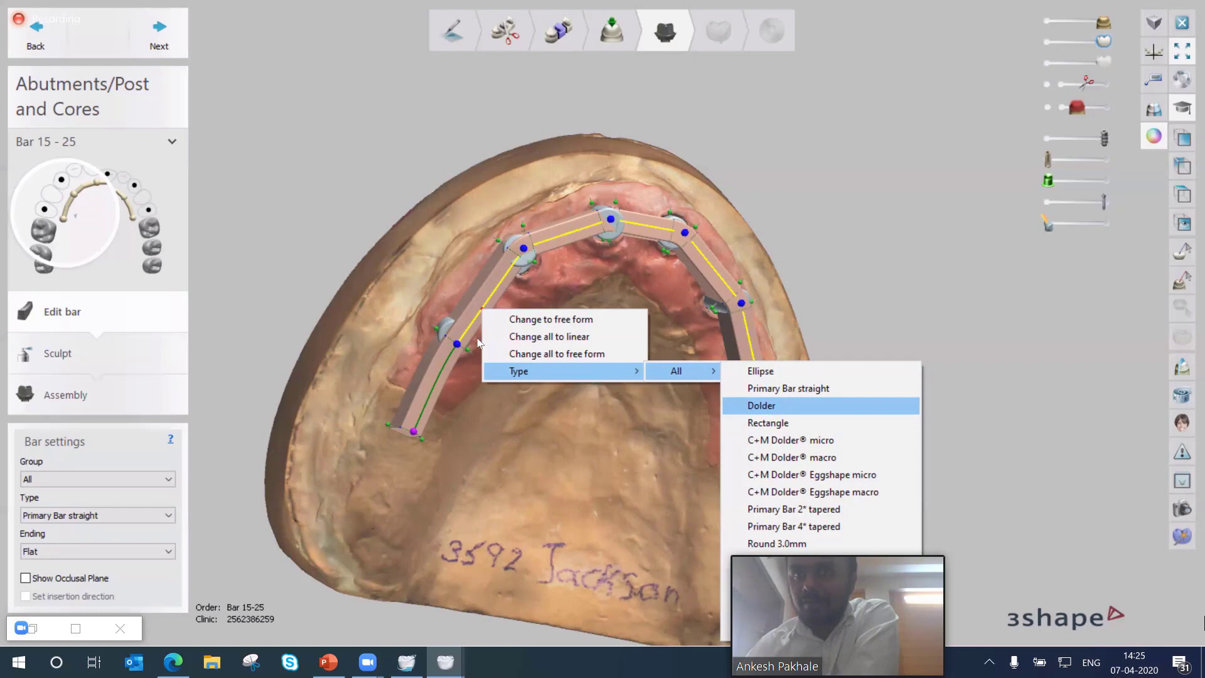
# Set the segment between the first and second abutments from 15 to Hader Bar 3mm, and shift its control point away from the second abutment
pyautogui.moveTo(482, 299); pyautogui.dragTo(353, 389, button='right')
pyautogui.scroll(3, 732, 350)
pyautogui.scroll(2, 353, 390)
pyautogui.click(353, 390)
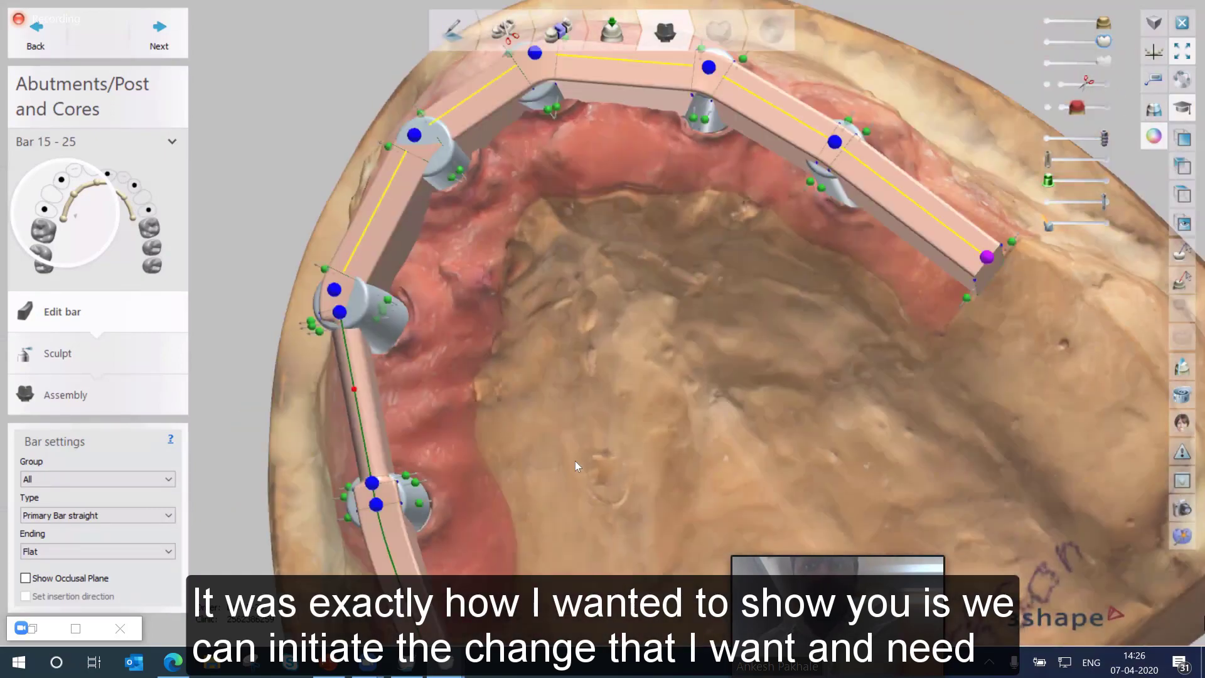
pyautogui.rightClick(354, 389)
pyautogui.moveTo(508, 452)
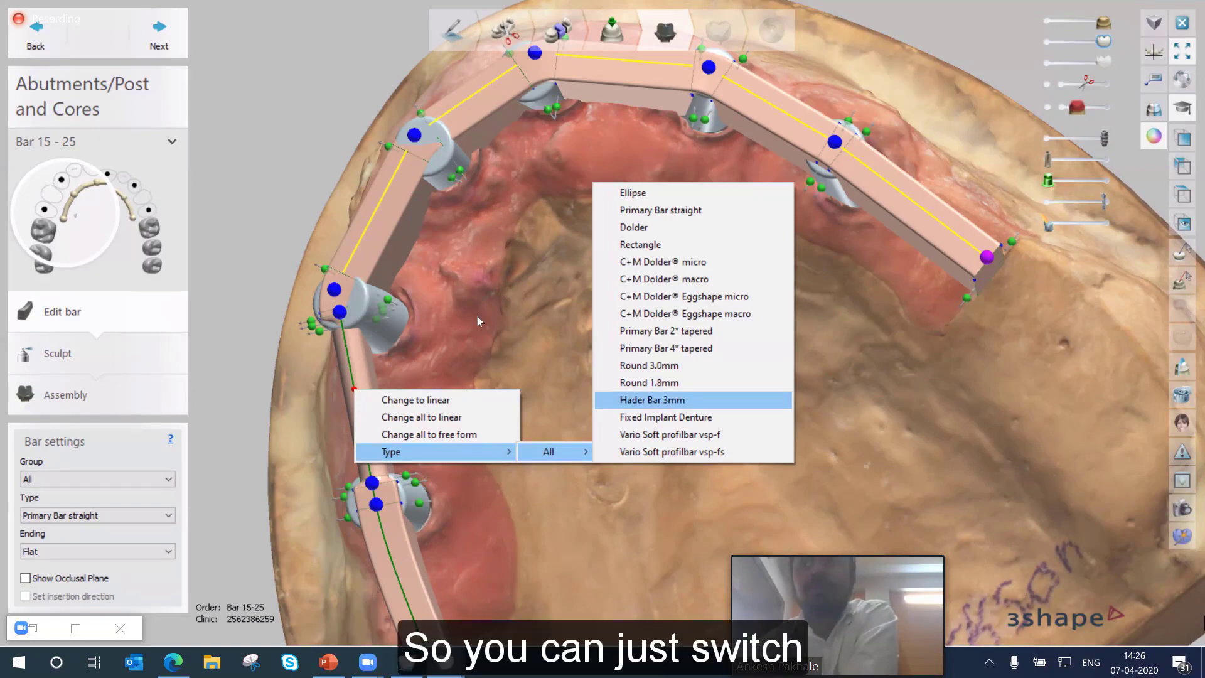
pyautogui.click(653, 400)
pyautogui.moveTo(567, 352); pyautogui.dragTo(504, 420, button='right')
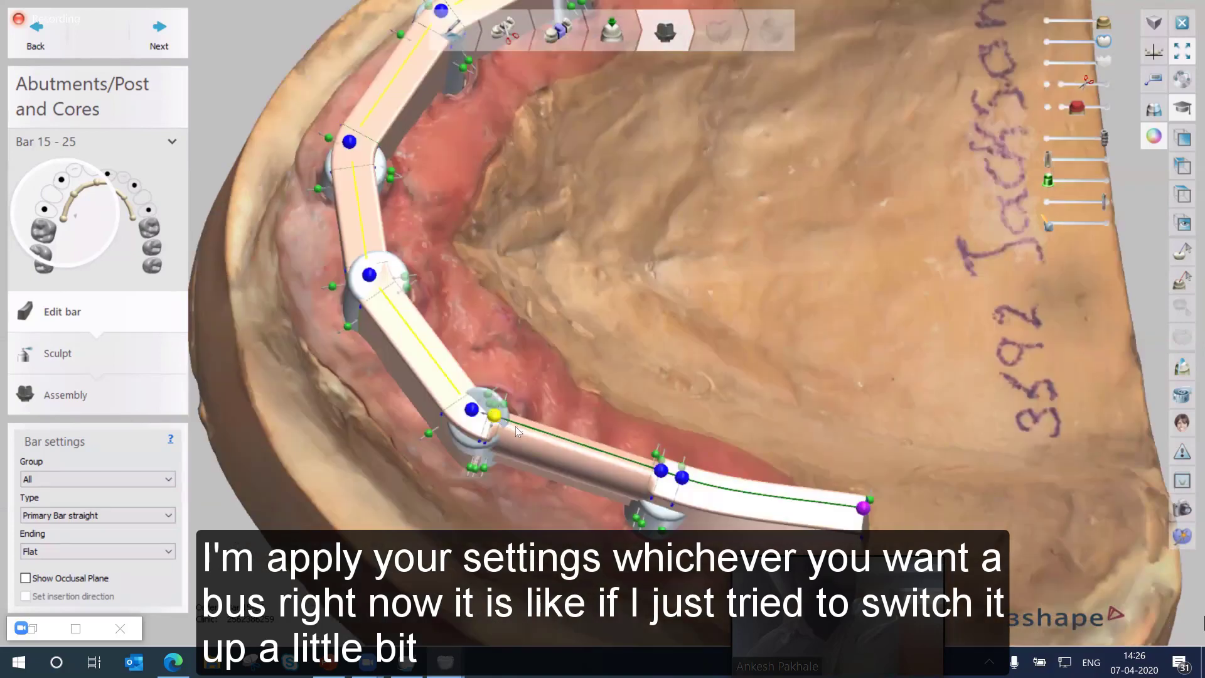
pyautogui.click(515, 427)
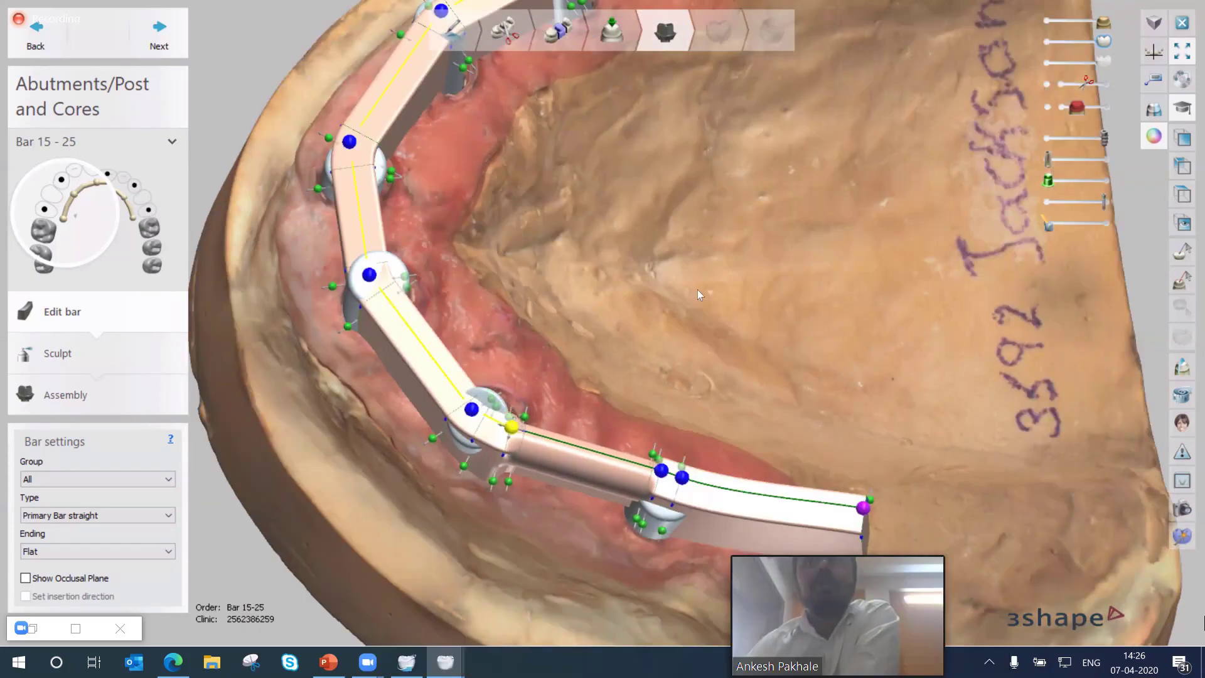
pyautogui.moveTo(762, 333); pyautogui.dragTo(653, 421, button='right')
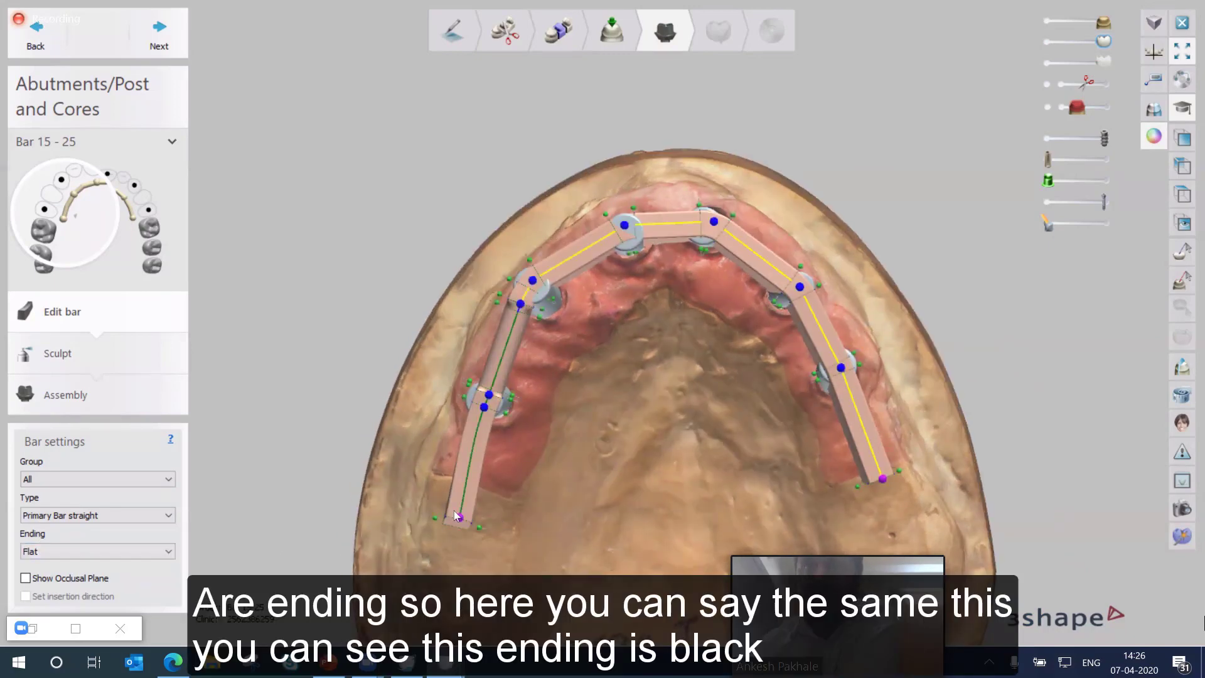
# Set the ending of the bar to Wrap Around
pyautogui.scroll(5, 462, 518)
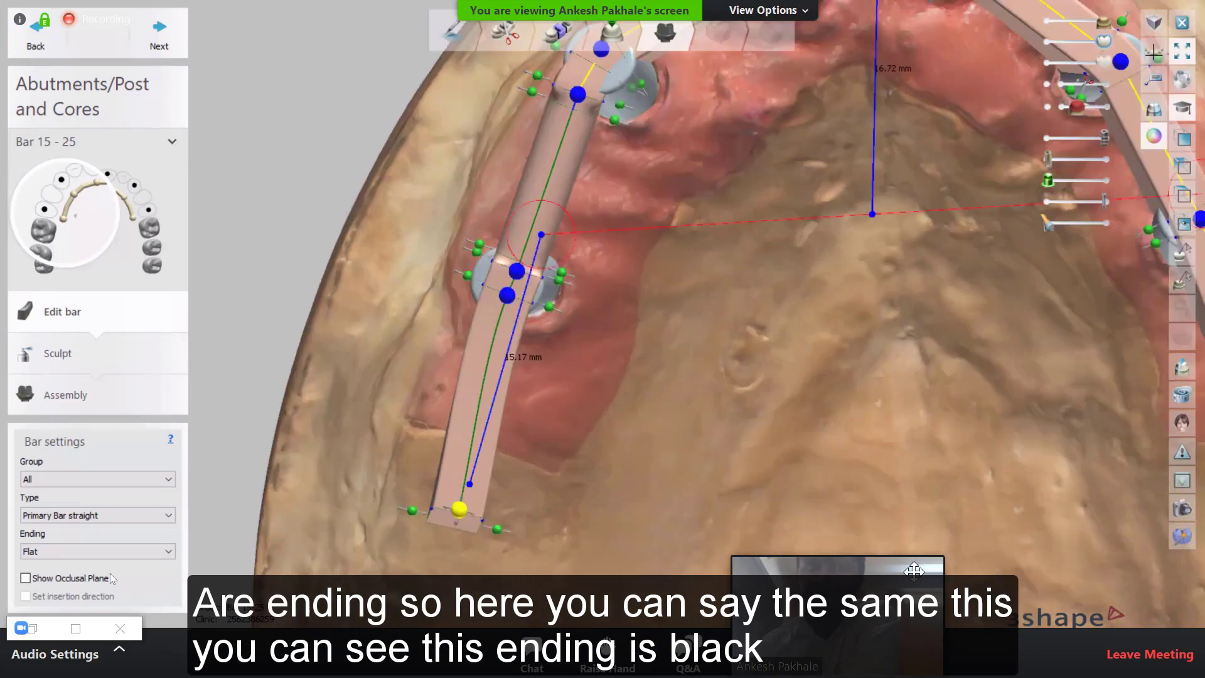
pyautogui.click(95, 551)
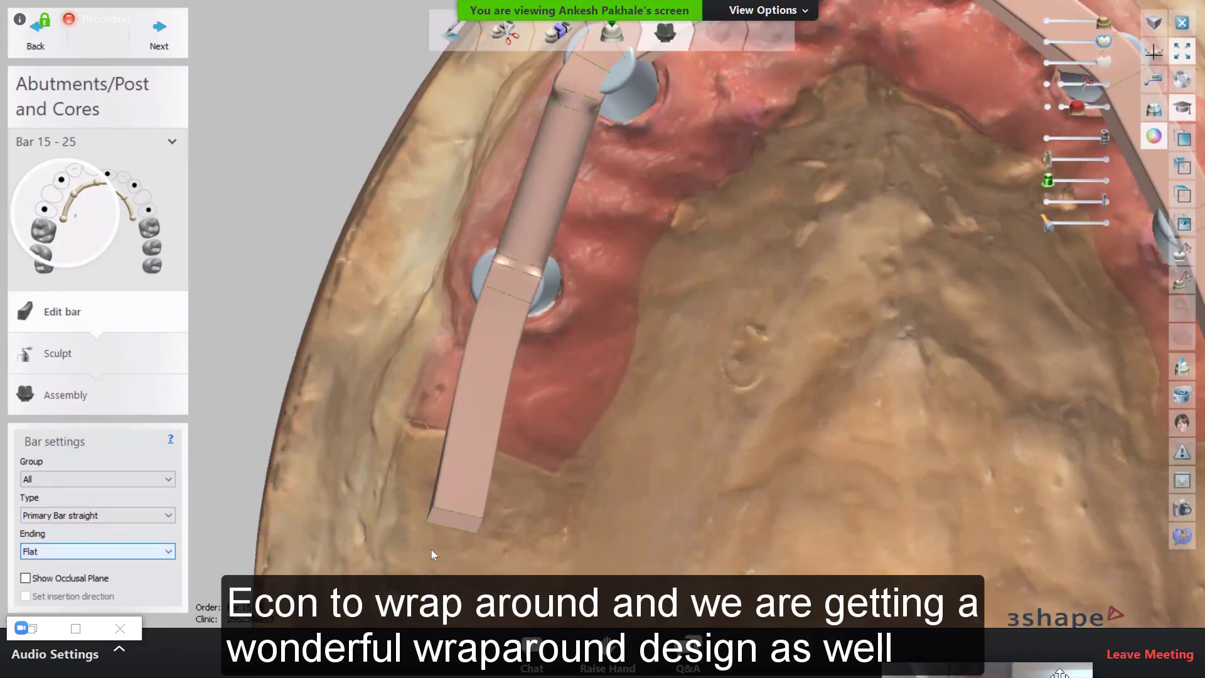
pyautogui.press('Return')
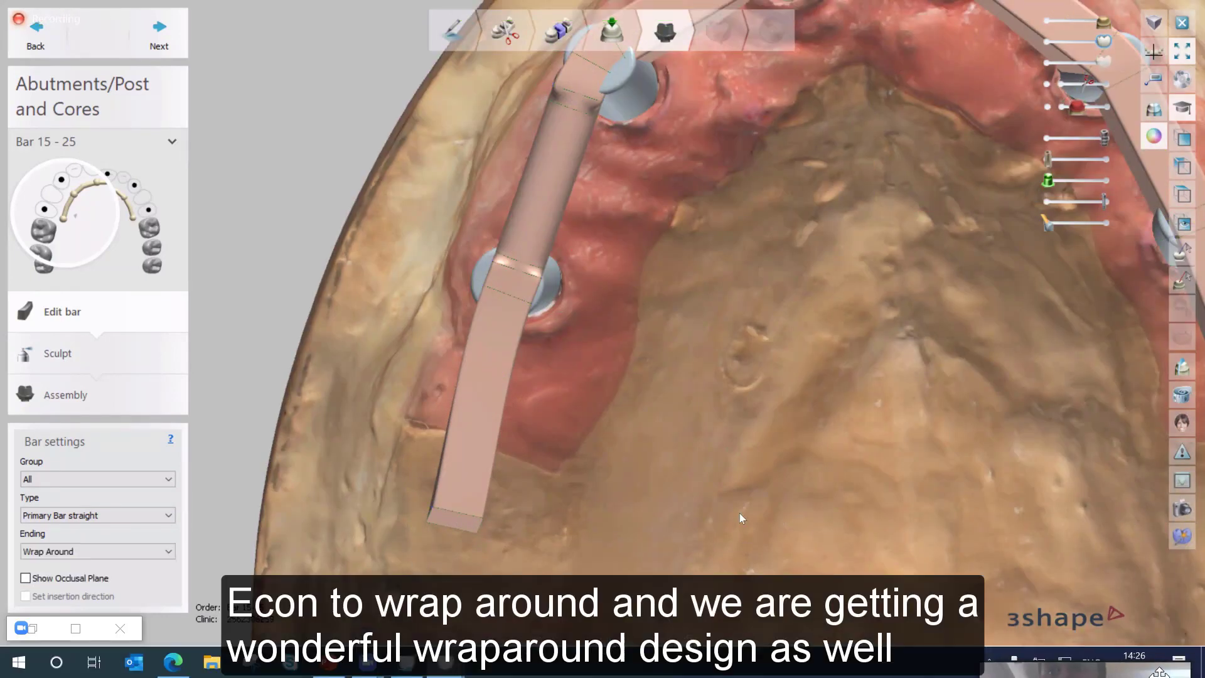
pyautogui.scroll(-3, 855, 496)
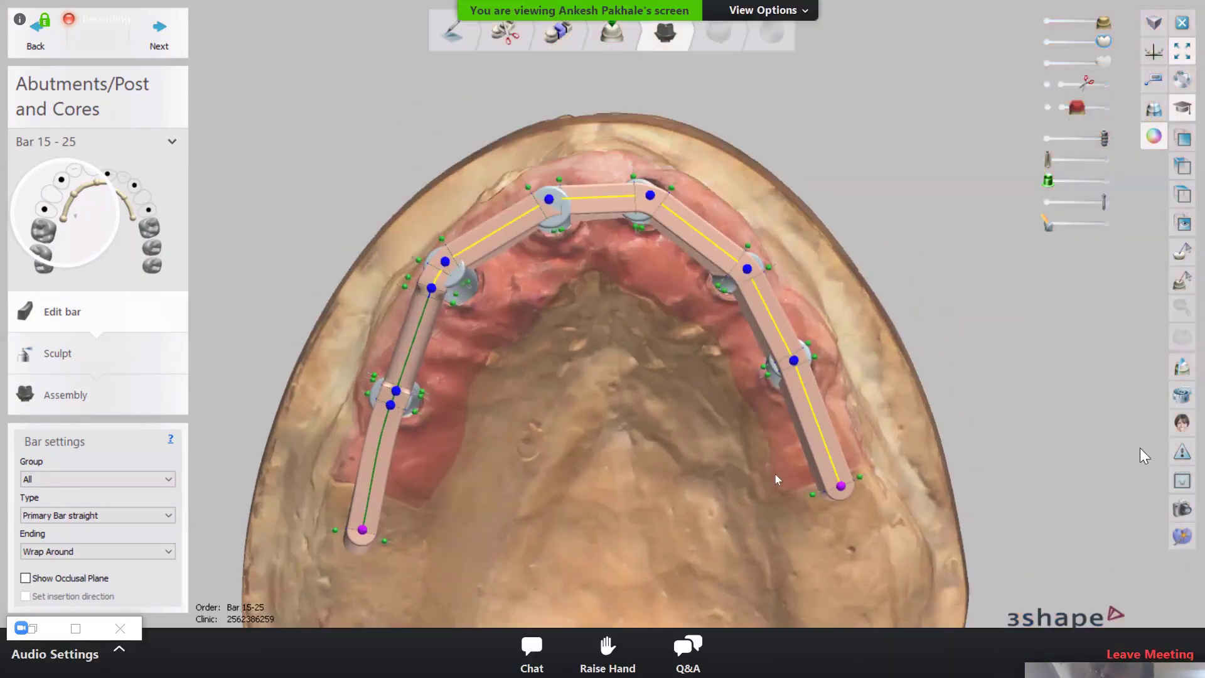
pyautogui.scroll(2, 847, 453)
pyautogui.moveTo(619, 396); pyautogui.dragTo(420, 458, button='right')
pyautogui.moveTo(170, 523); pyautogui.dragTo(333, 317, button='right')
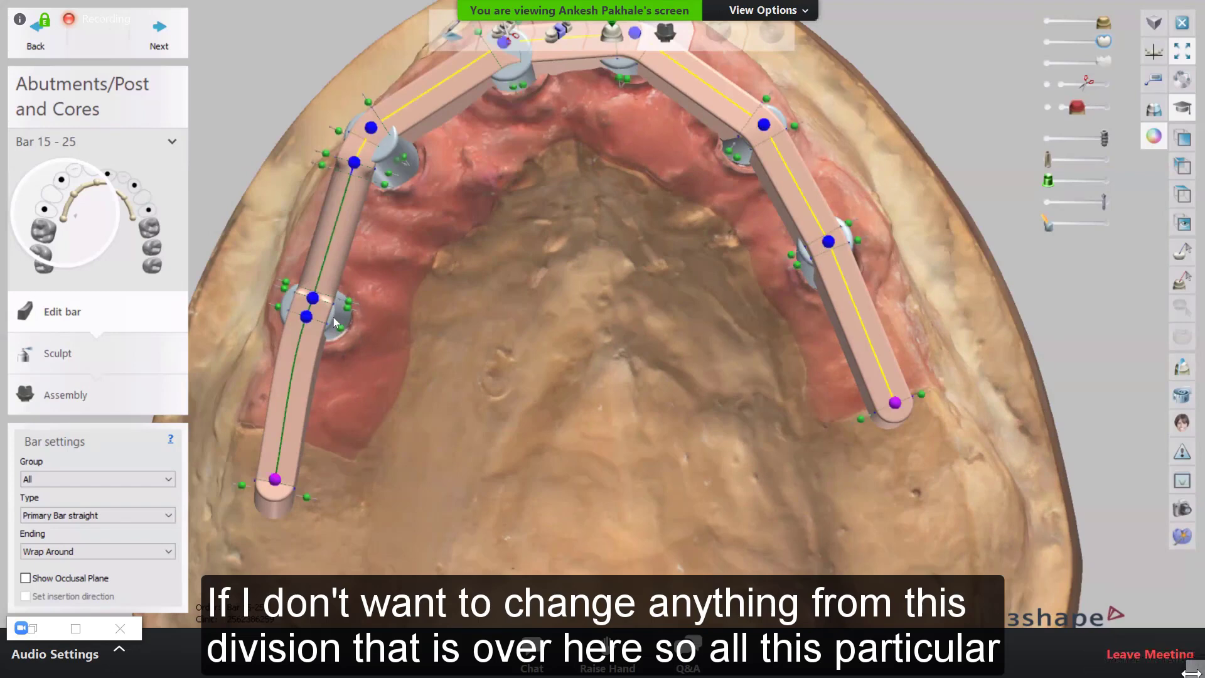
# Select abutment 15, try the Cylinder with shoulder library shape on it, and restore Cylinder
pyautogui.click(419, 352)
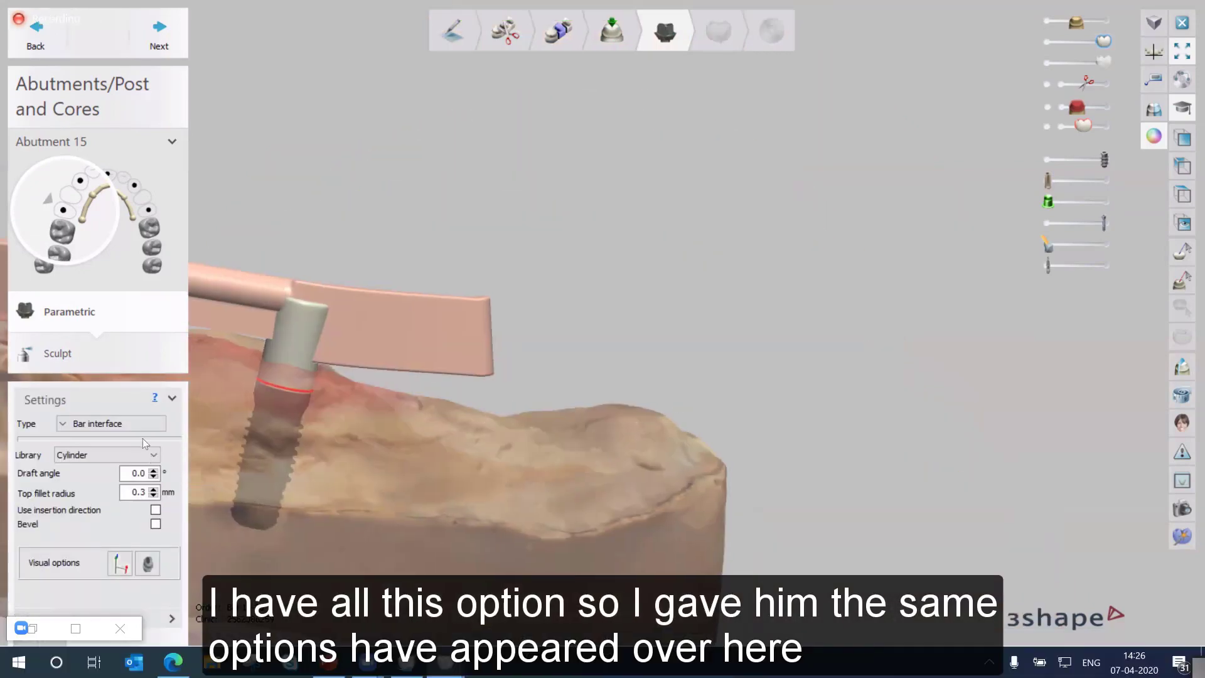
pyautogui.moveTo(138, 439); pyautogui.dragTo(530, 360, button='right')
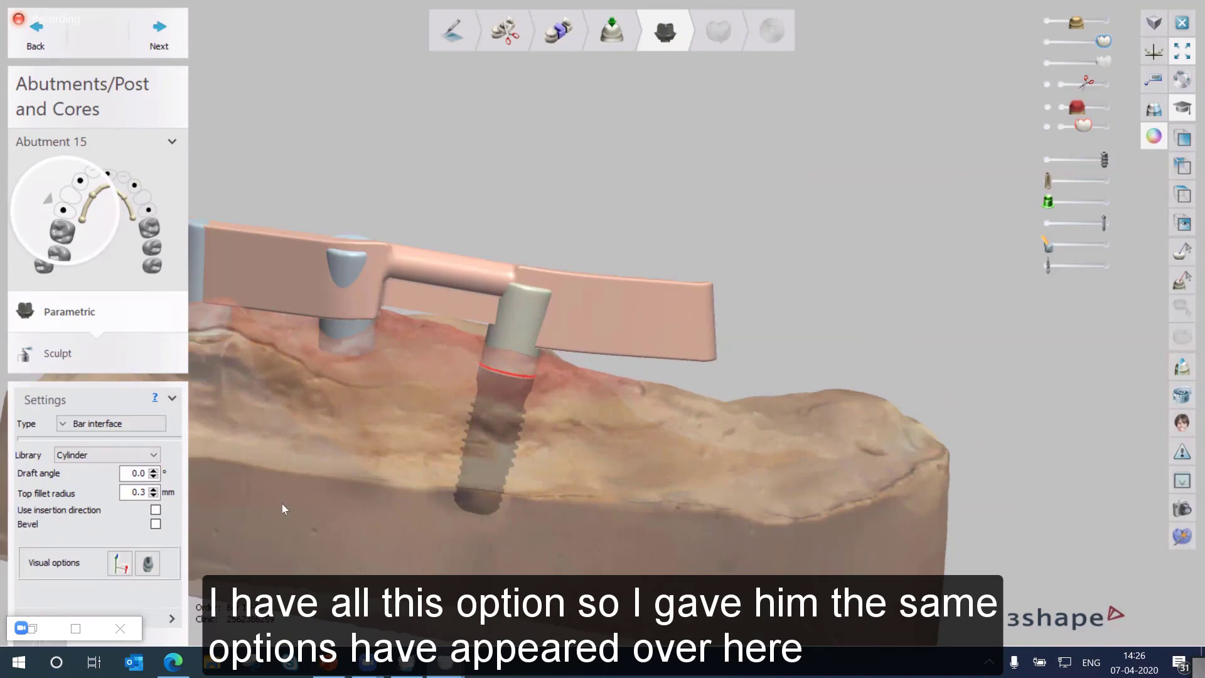
pyautogui.click(153, 457)
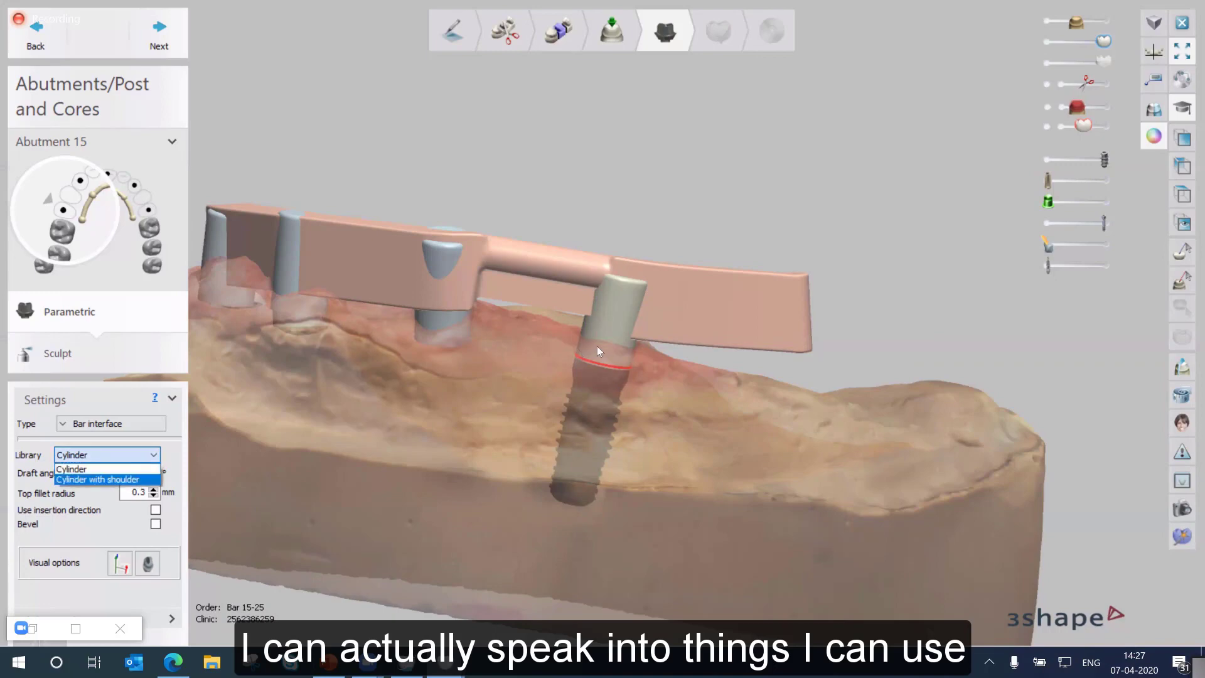
pyautogui.click(123, 479)
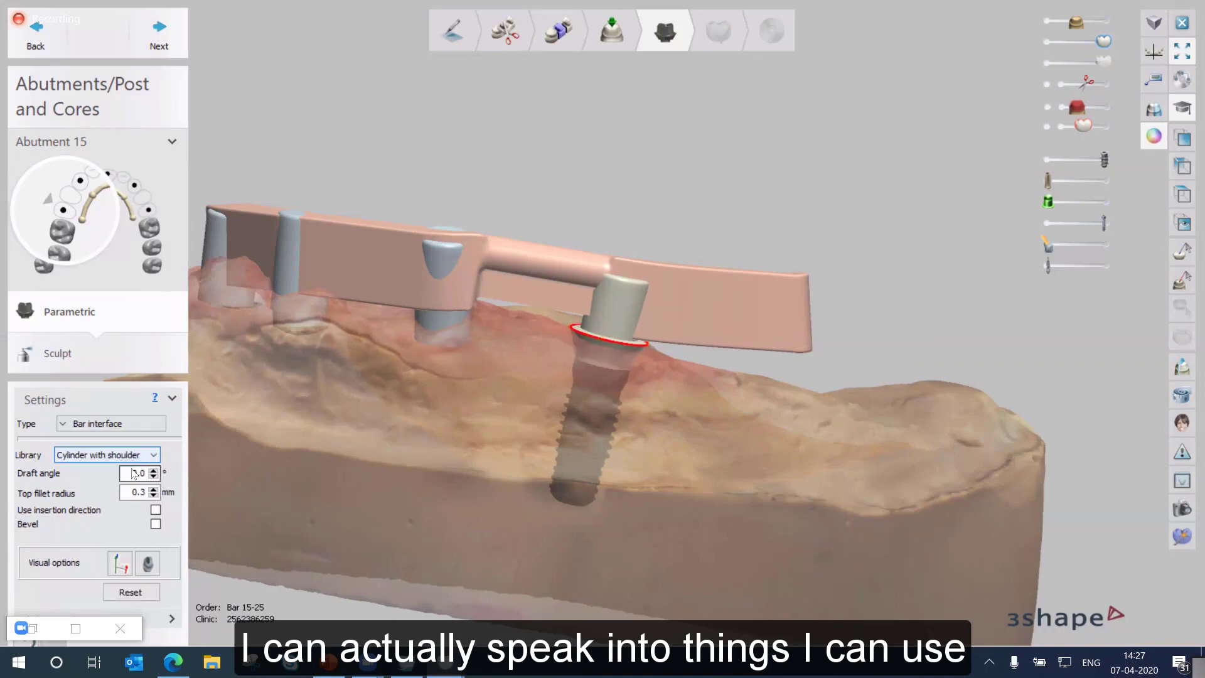
pyautogui.click(107, 455)
pyautogui.click(95, 468)
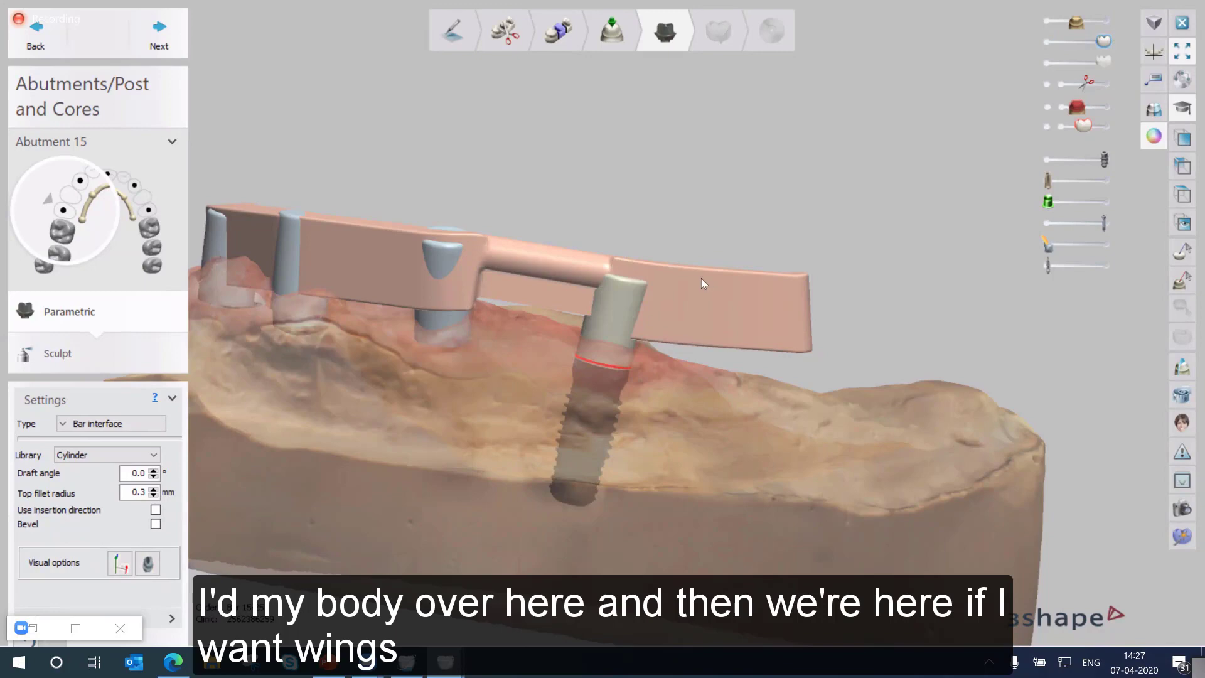
# Raise the top of abutment 15 so that it extends above the bar
pyautogui.click(626, 260)
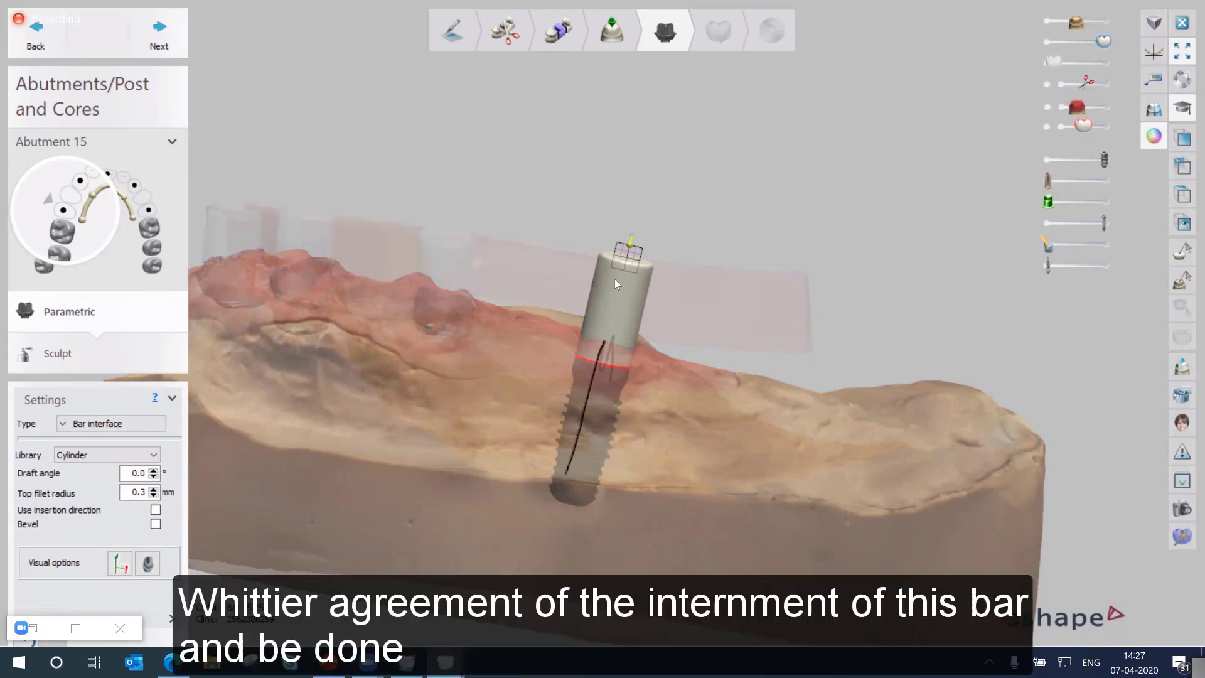
pyautogui.click(632, 243)
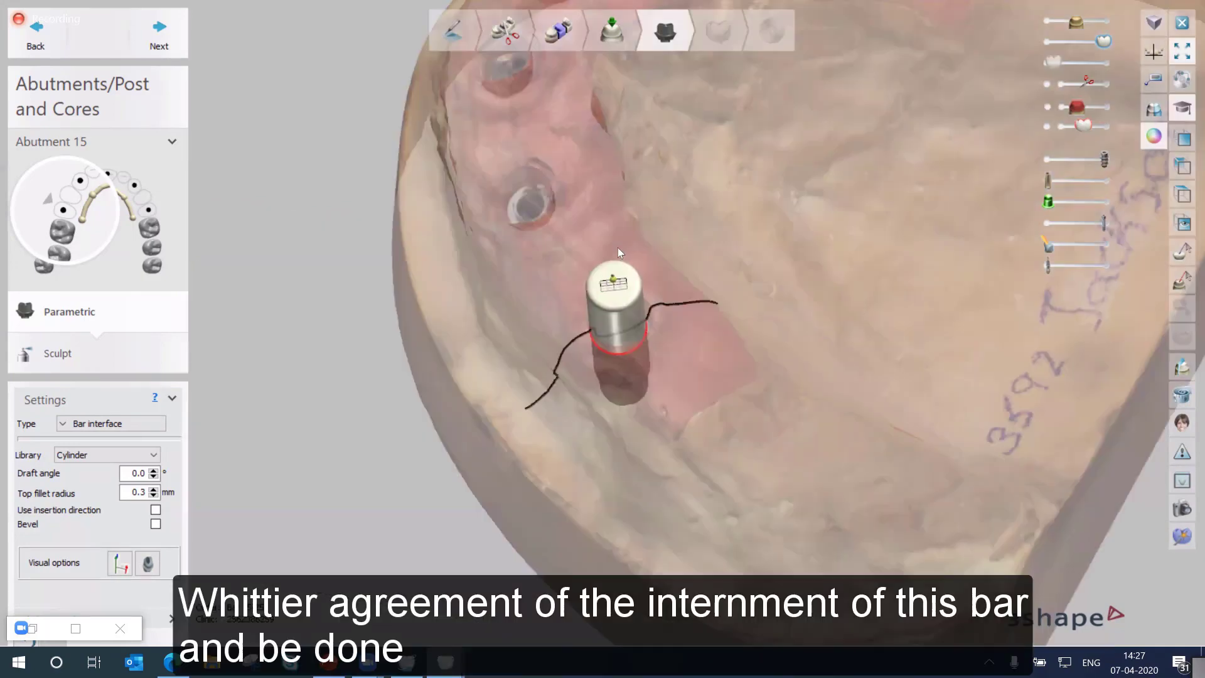
pyautogui.moveTo(832, 506); pyautogui.dragTo(820, 417, button='right')
pyautogui.moveTo(766, 503); pyautogui.dragTo(550, 403, button='right')
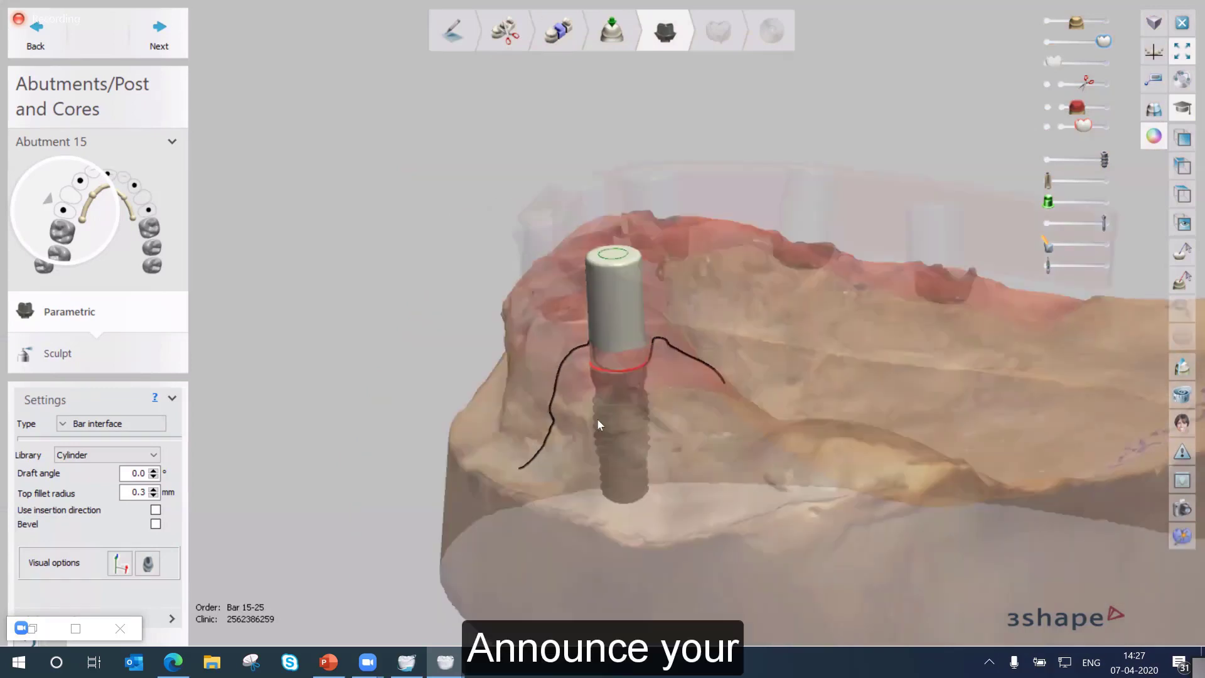
pyautogui.moveTo(694, 489); pyautogui.dragTo(655, 432, button='right')
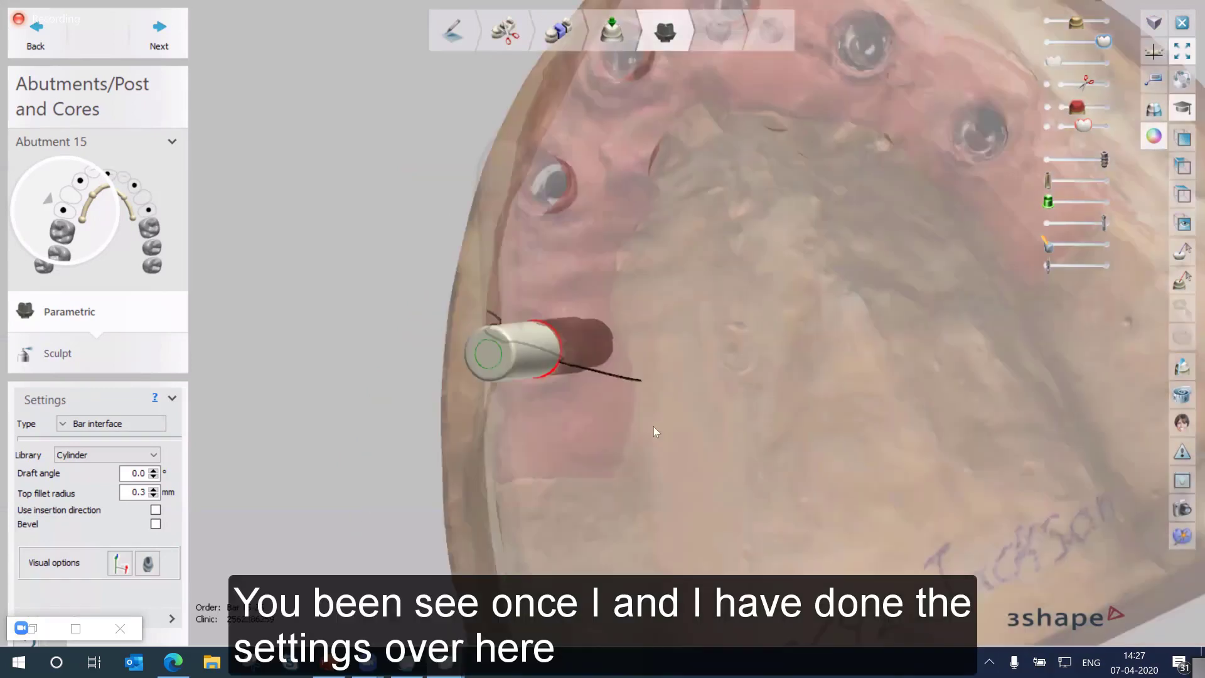
pyautogui.moveTo(690, 471); pyautogui.dragTo(627, 433, button='right')
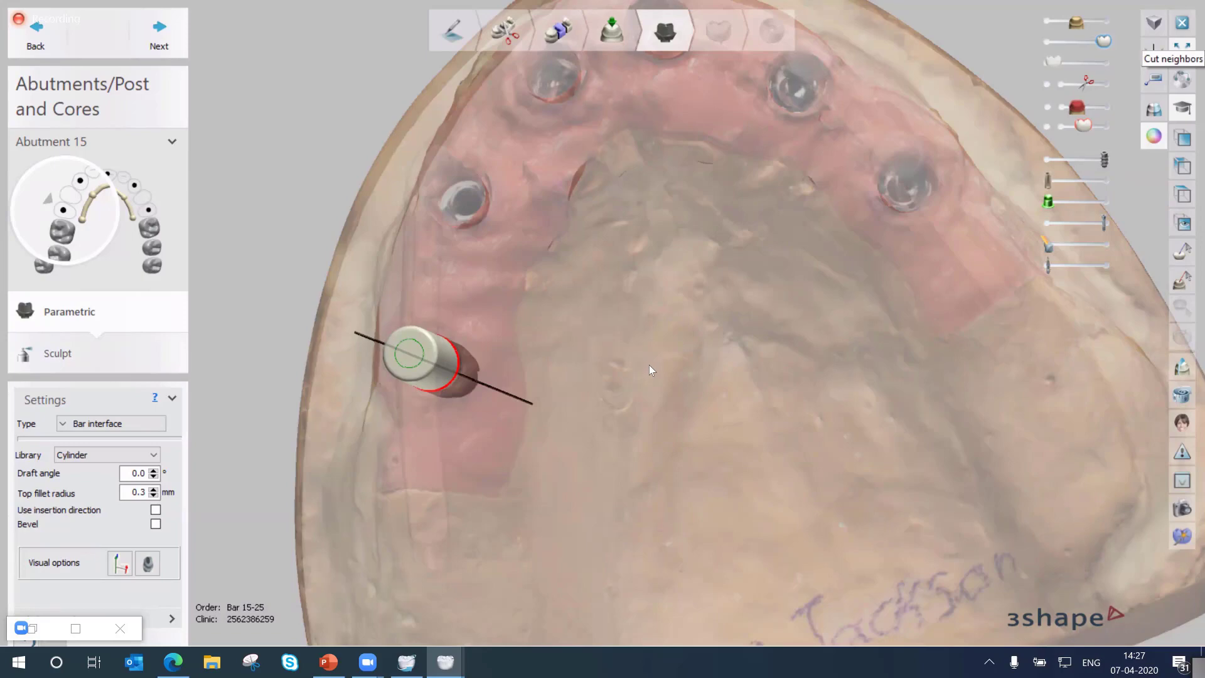
pyautogui.moveTo(602, 341); pyautogui.dragTo(540, 326, button='right')
pyautogui.moveTo(651, 368); pyautogui.dragTo(640, 341, button='right')
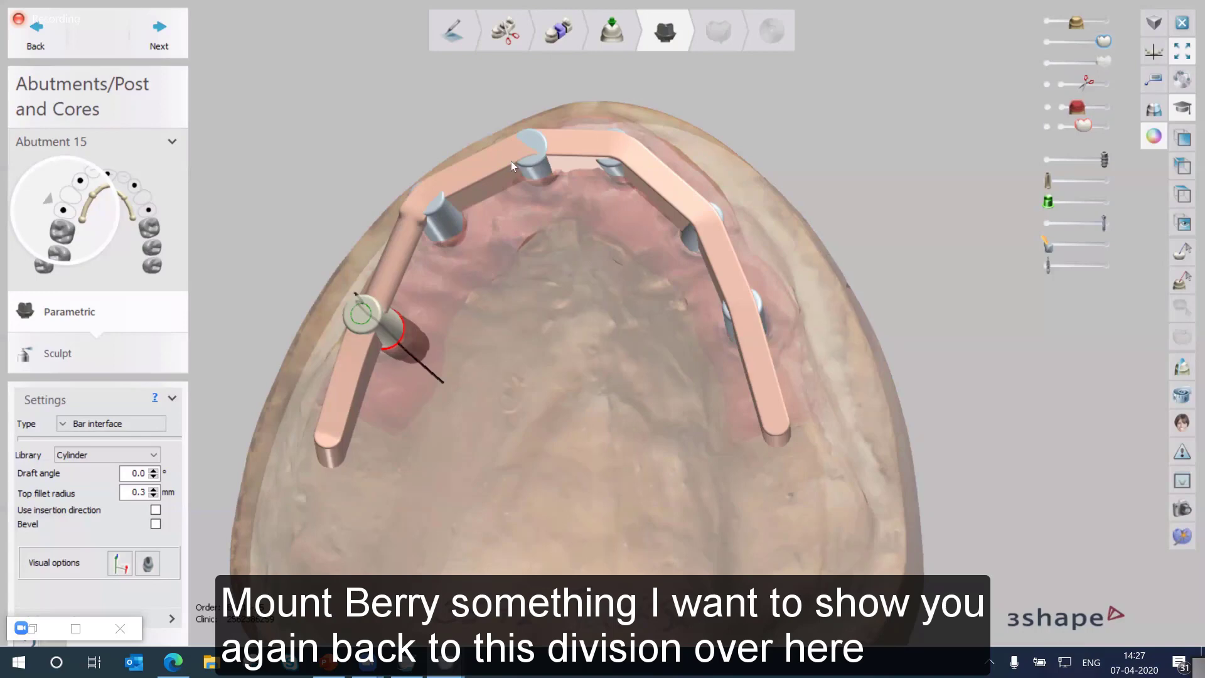
pyautogui.moveTo(511, 160); pyautogui.dragTo(560, 163, button='right')
# Return to bar 15–25 and measure the bar's height in a 2D cross section between the second and third abutments from 15
pyautogui.click(578, 190)
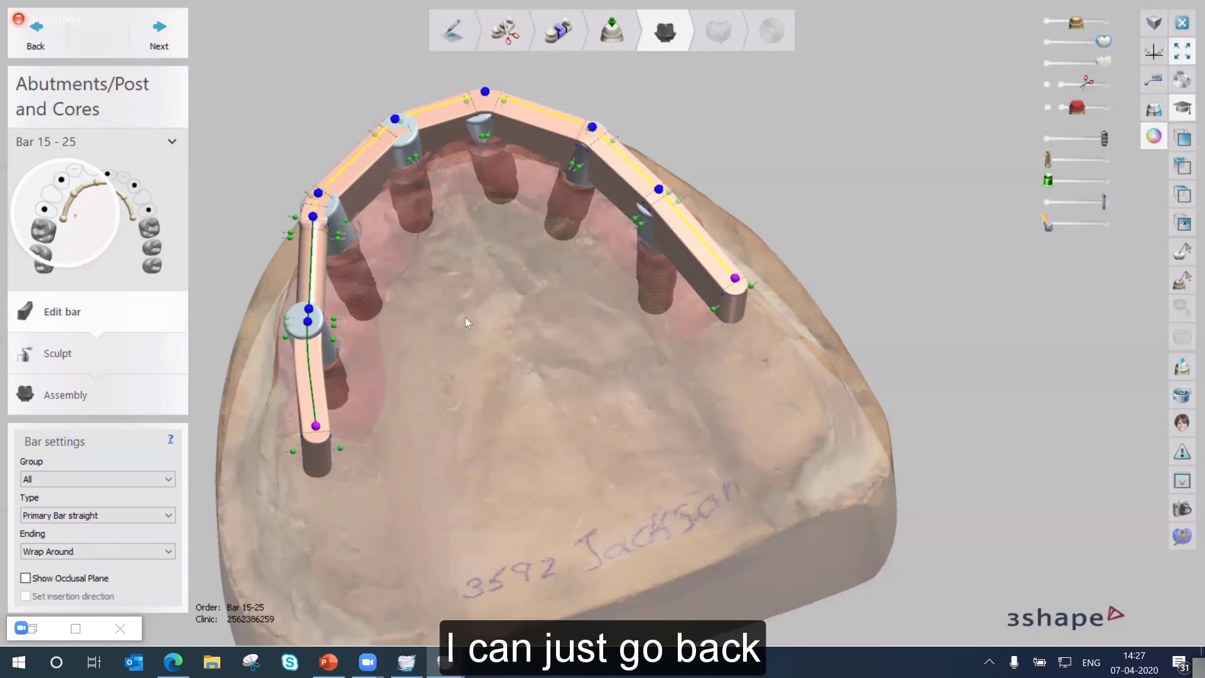
pyautogui.moveTo(446, 413); pyautogui.dragTo(472, 466, button='middle')
pyautogui.moveTo(518, 349)
pyautogui.mouseDown(button='right')
pyautogui.moveTo(504, 334)
pyautogui.moveTo(484, 346)
pyautogui.moveTo(450, 333)
pyautogui.moveTo(520, 350)
pyautogui.mouseUp(button='right')
pyautogui.moveTo(470, 271); pyautogui.dragTo(379, 181, button='right')
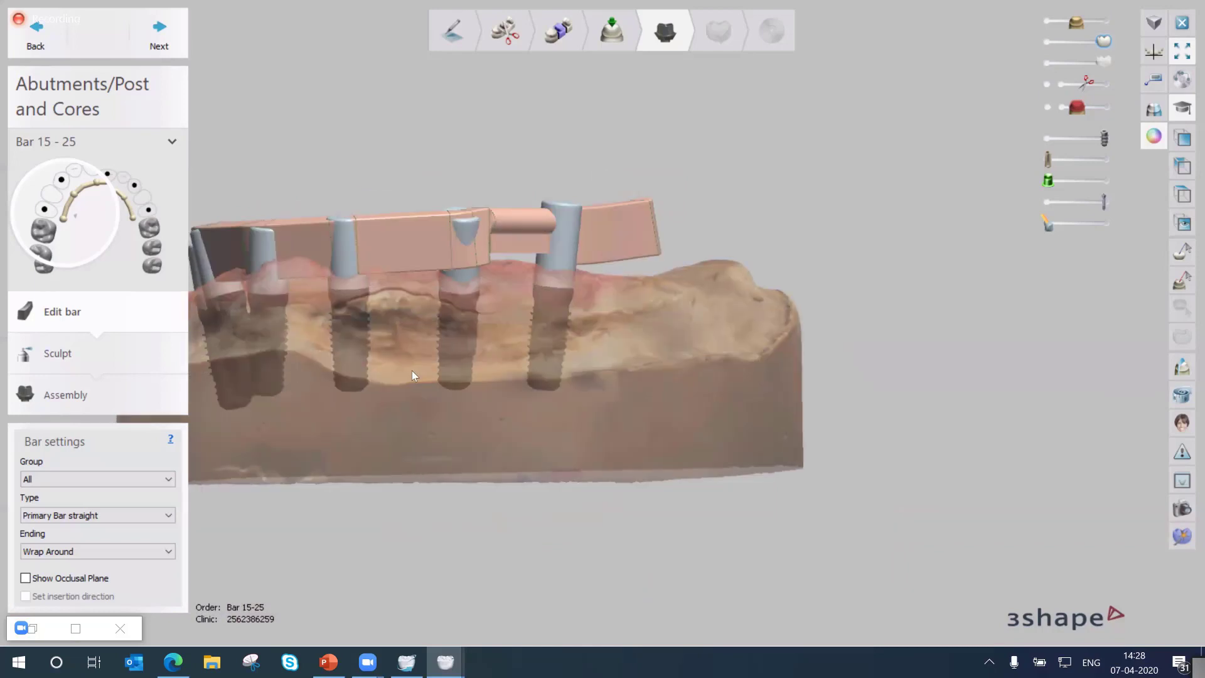
pyautogui.click(1182, 367)
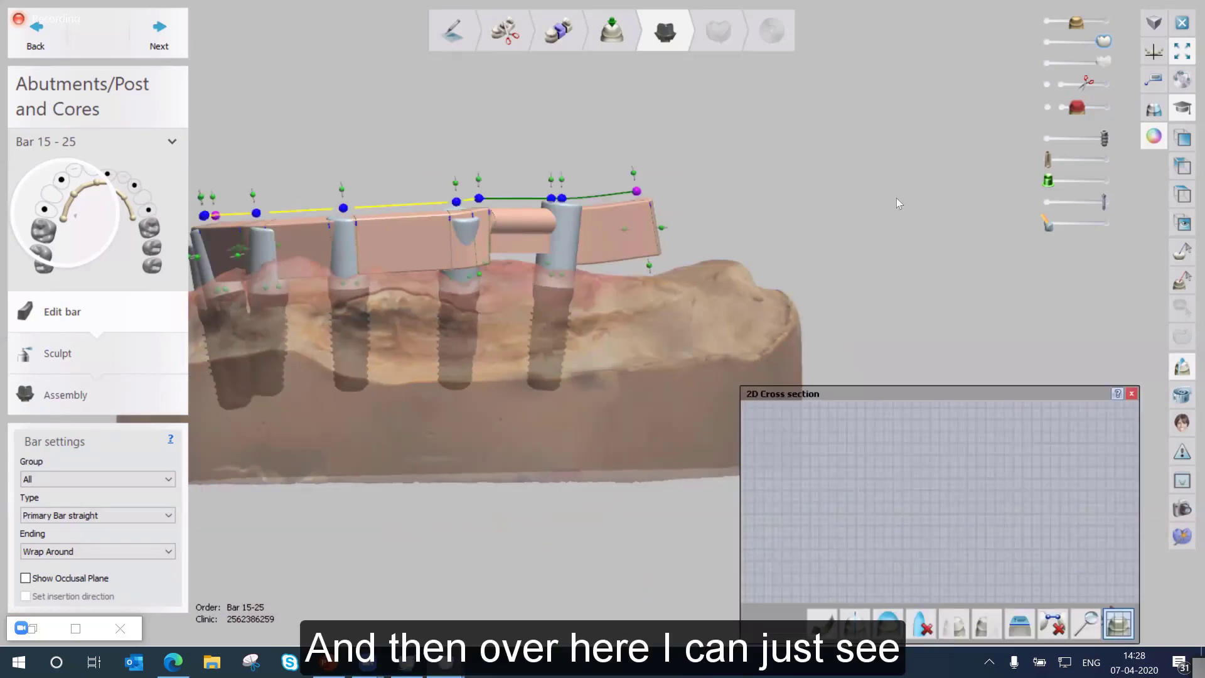
pyautogui.scroll(3, 1026, 409)
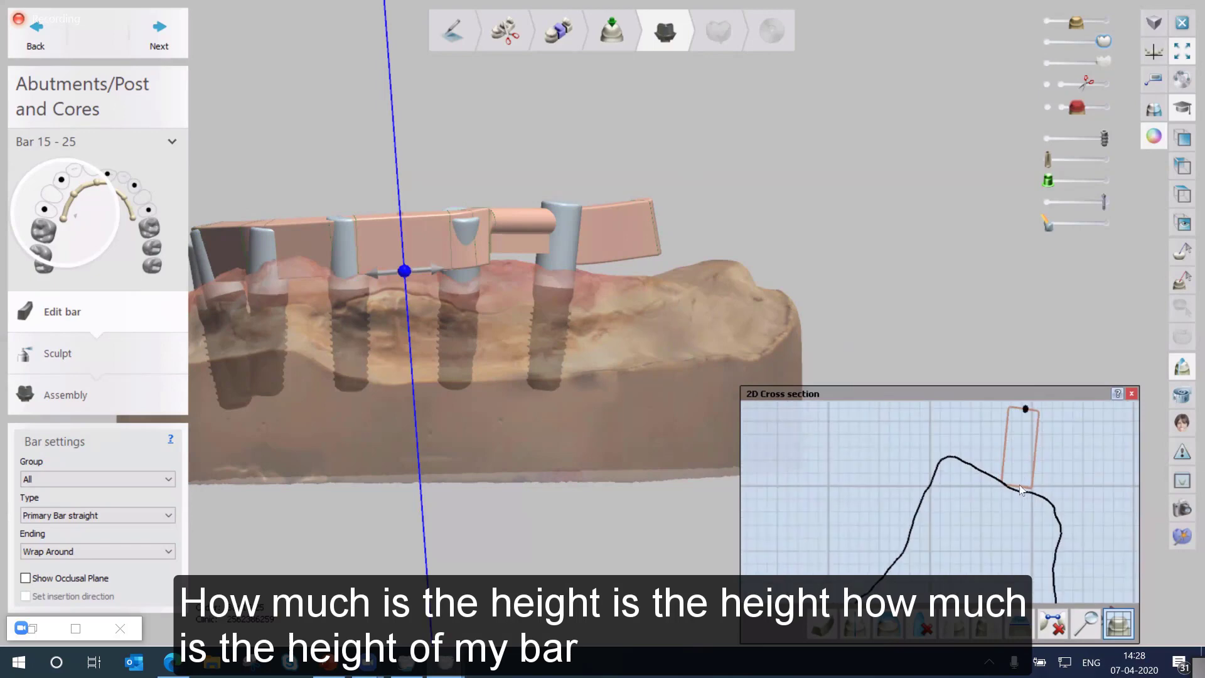
pyautogui.click(1019, 488)
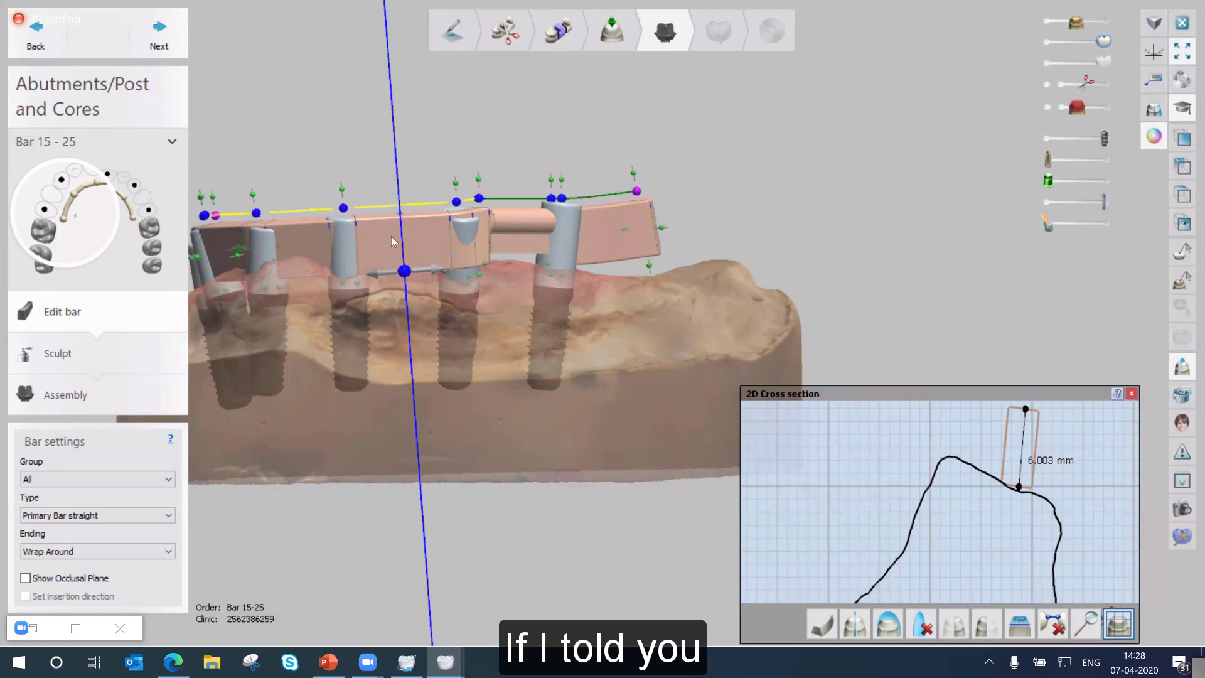
pyautogui.click(426, 248)
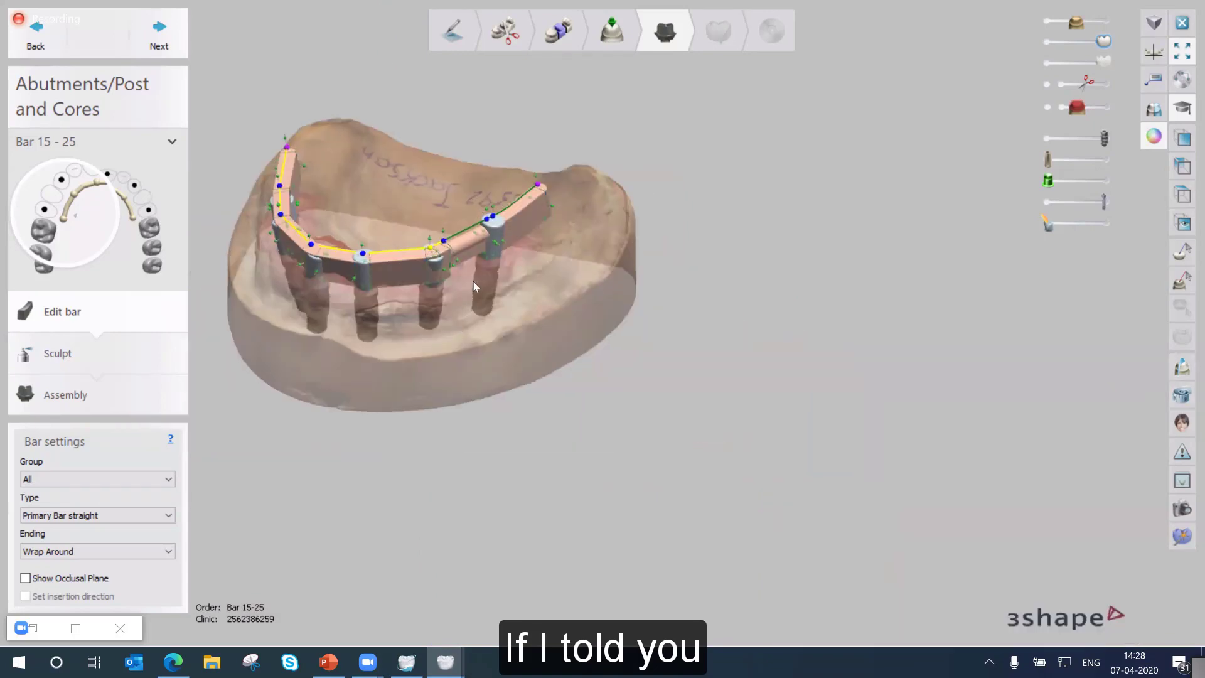
# Examine the bar and implants in a clipped view of the model, and restore the full model
pyautogui.moveTo(476, 258); pyautogui.dragTo(469, 259, button='right')
pyautogui.scroll(5, 471, 259)
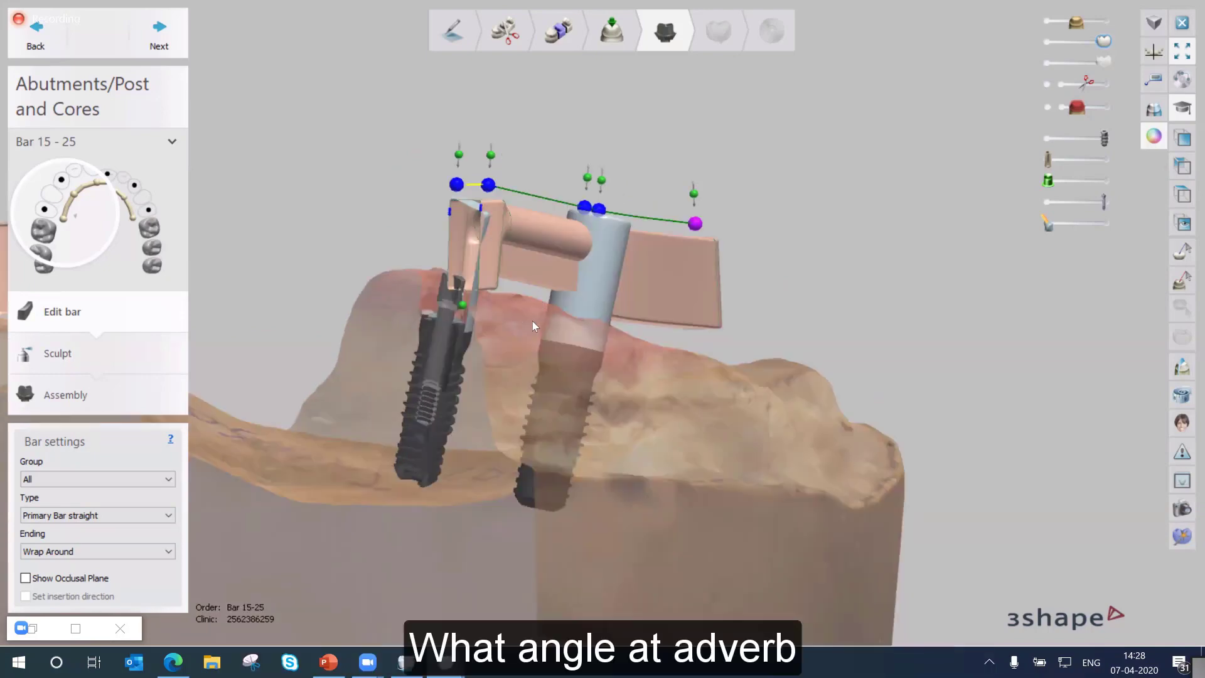
pyautogui.scroll(-3, 510, 408)
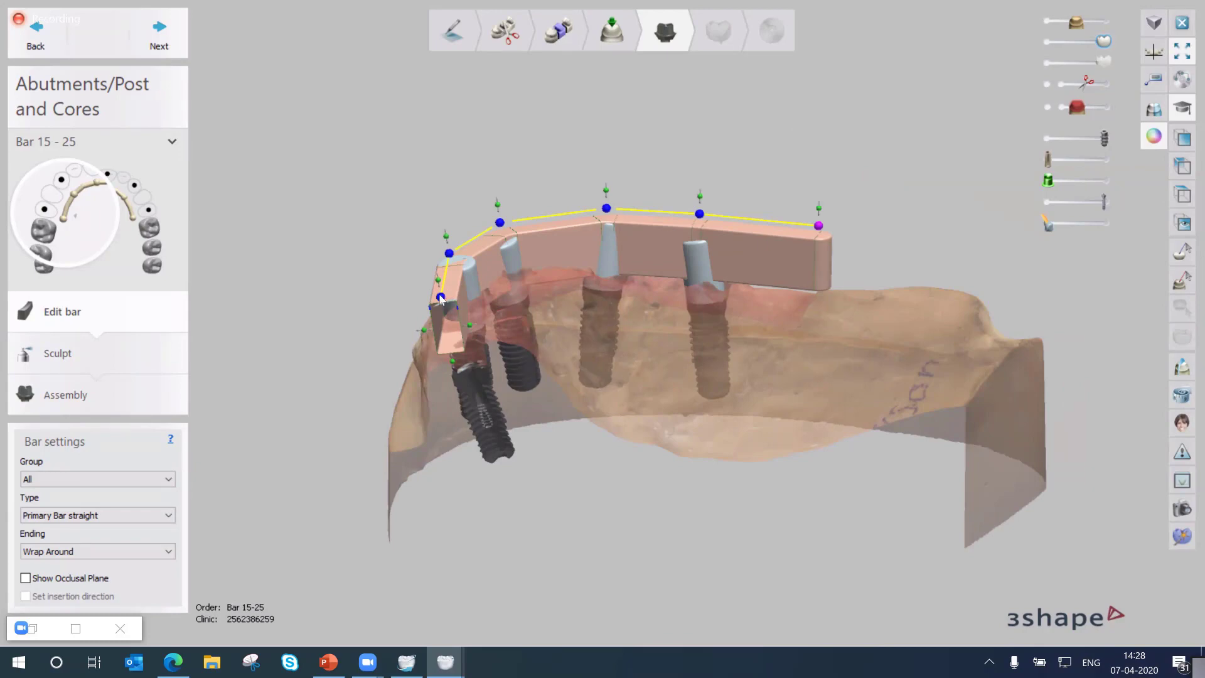
pyautogui.hotkey('ctrl', 'z')
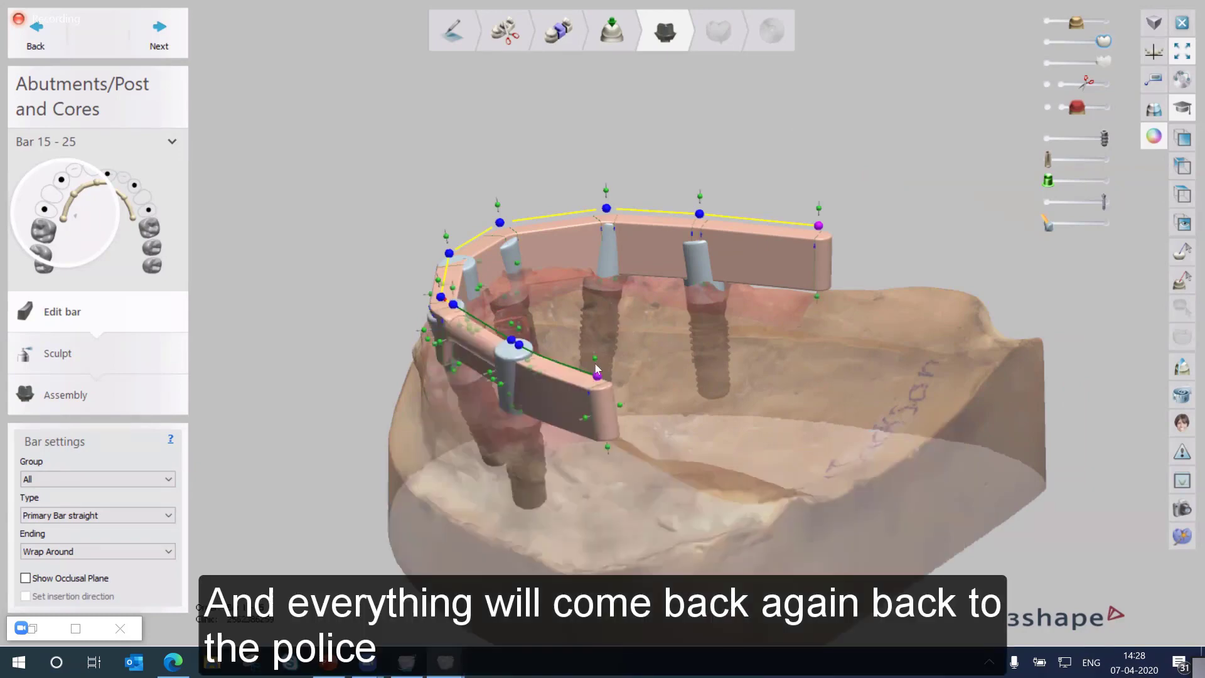
pyautogui.hotkey('ctrl', 'z')
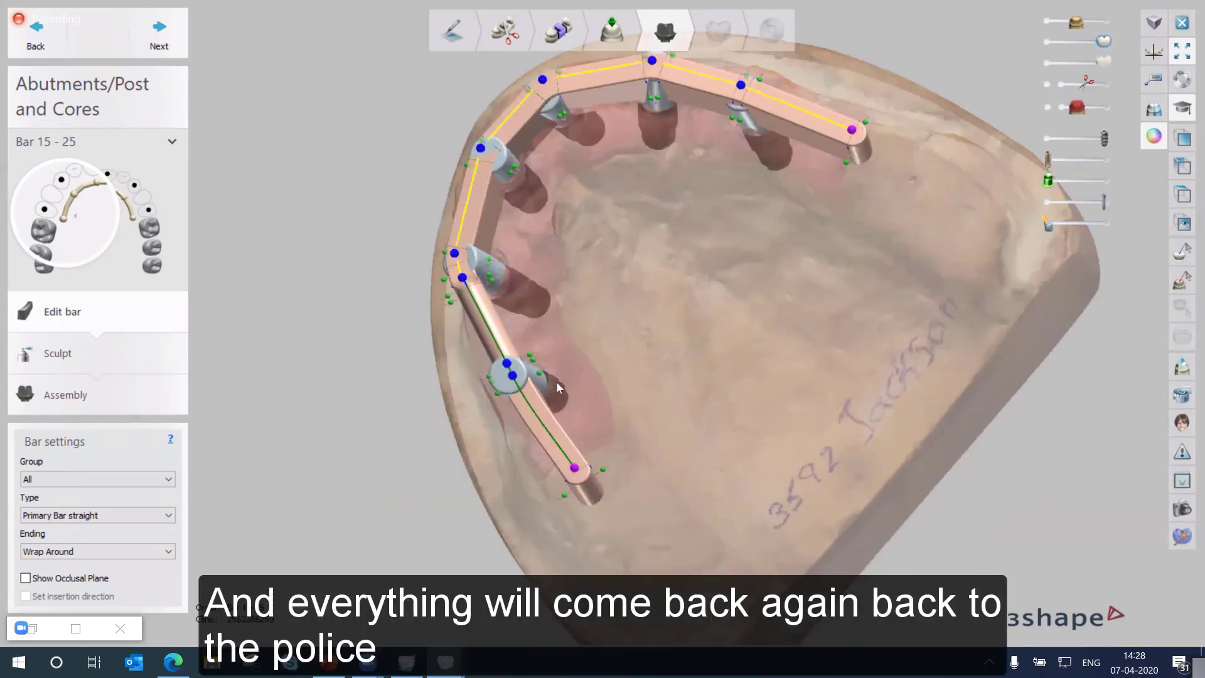
pyautogui.scroll(-5, 604, 338)
pyautogui.moveTo(604, 337); pyautogui.dragTo(589, 379, button='right')
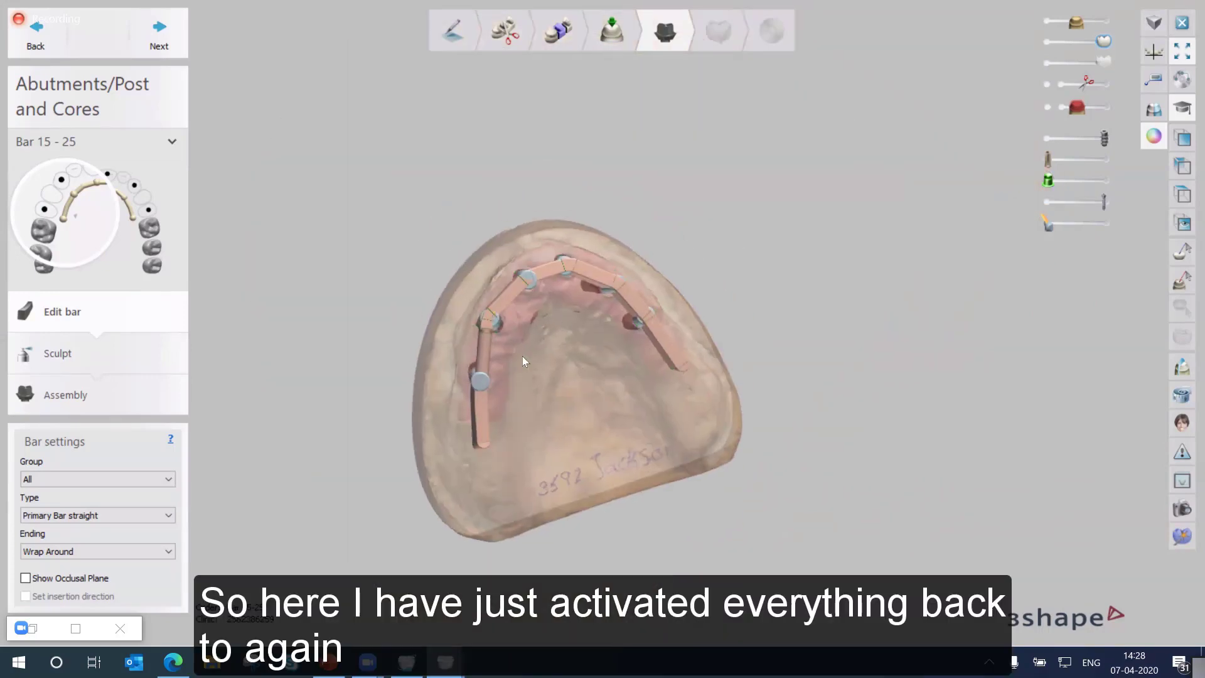
# Select abutment 13, raise its top so that it extends above the bar, and return to bar 15–25
pyautogui.scroll(5, 402, 396)
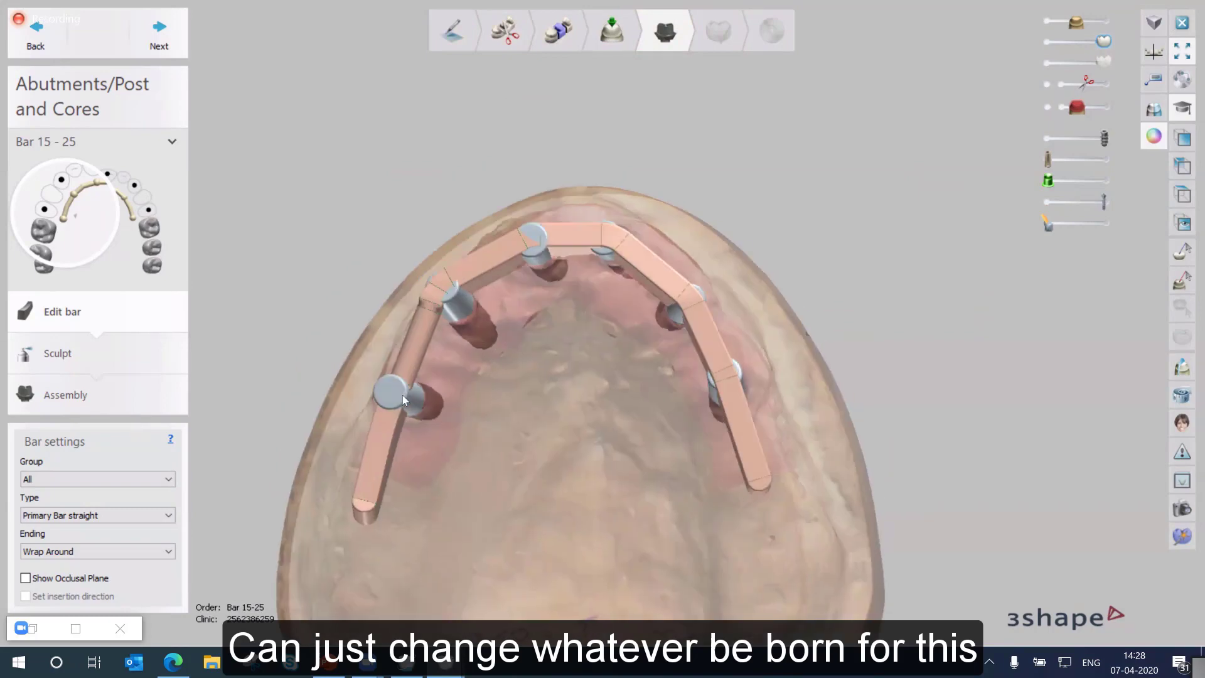
pyautogui.doubleClick(458, 304)
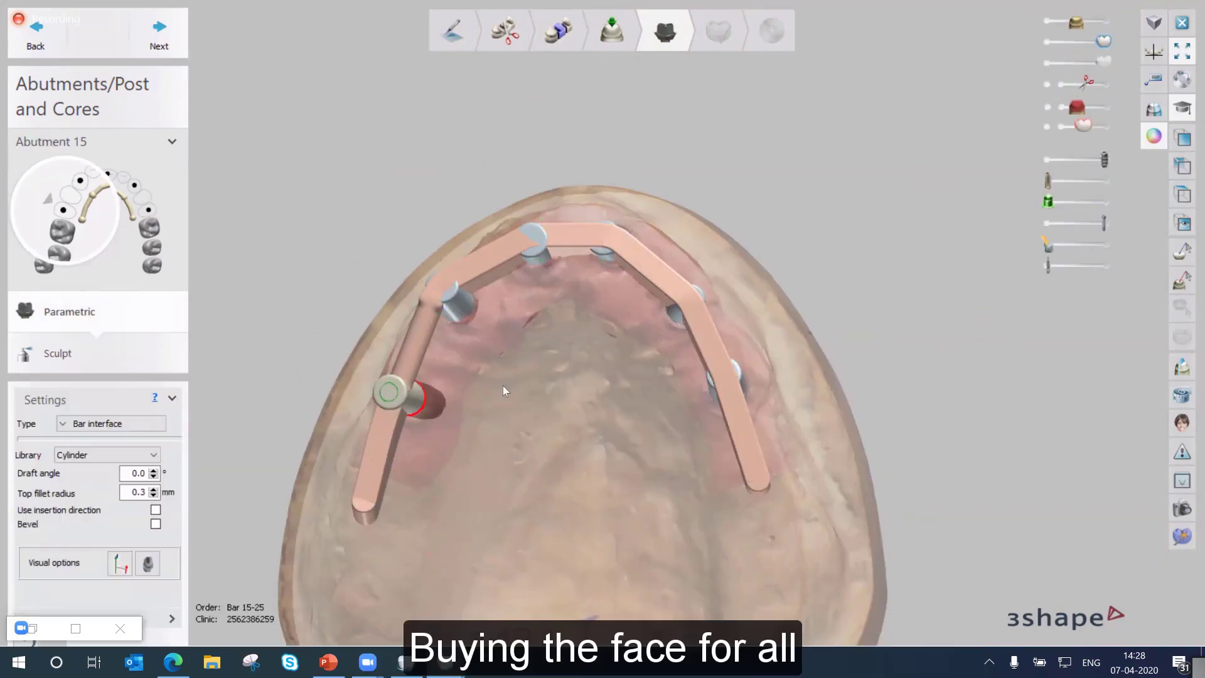
pyautogui.doubleClick(484, 310)
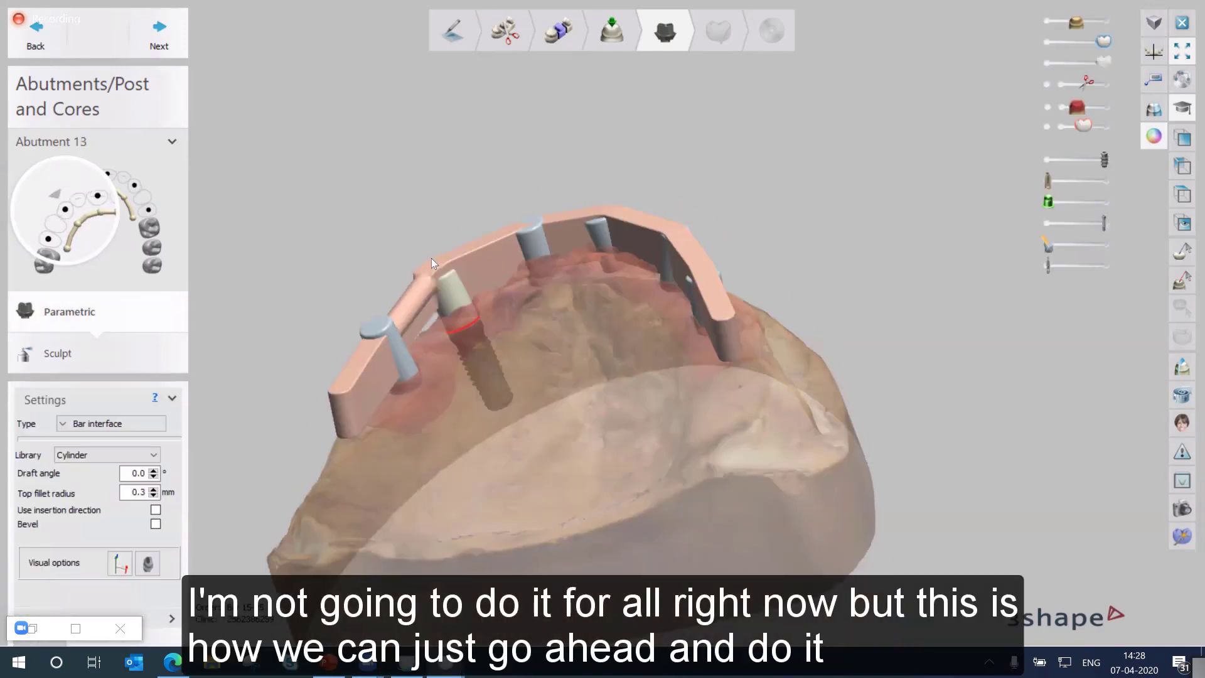
pyautogui.click(430, 255)
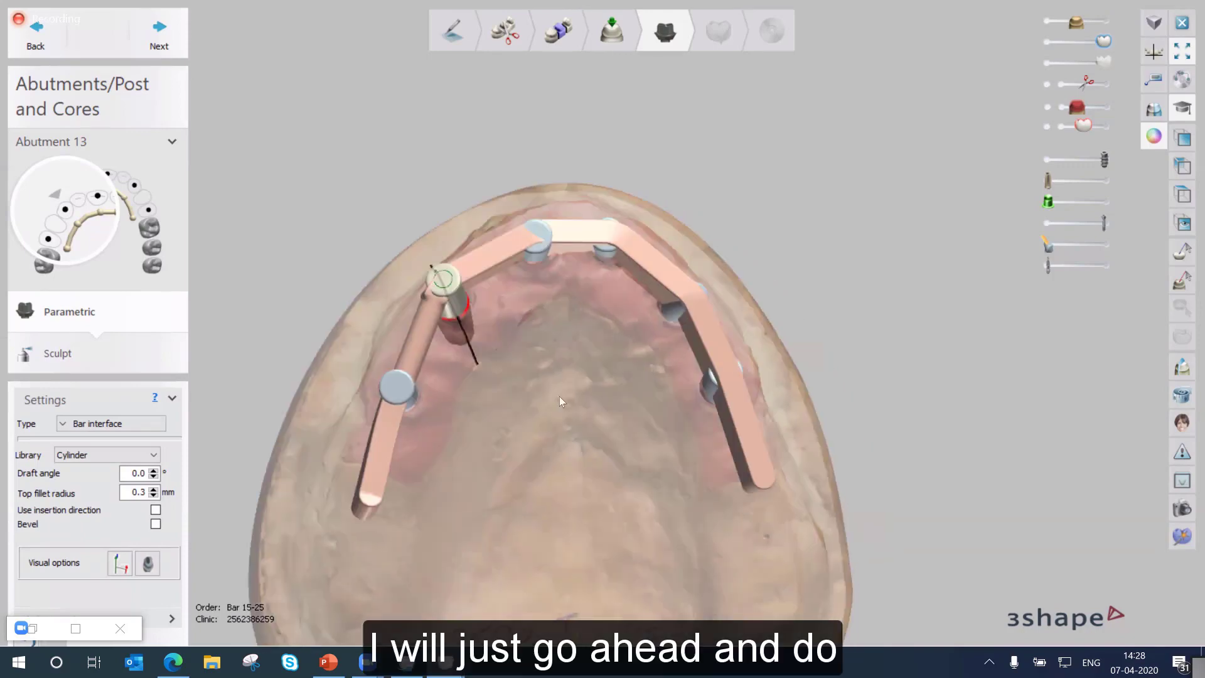
pyautogui.moveTo(497, 406); pyautogui.dragTo(447, 242, button='right')
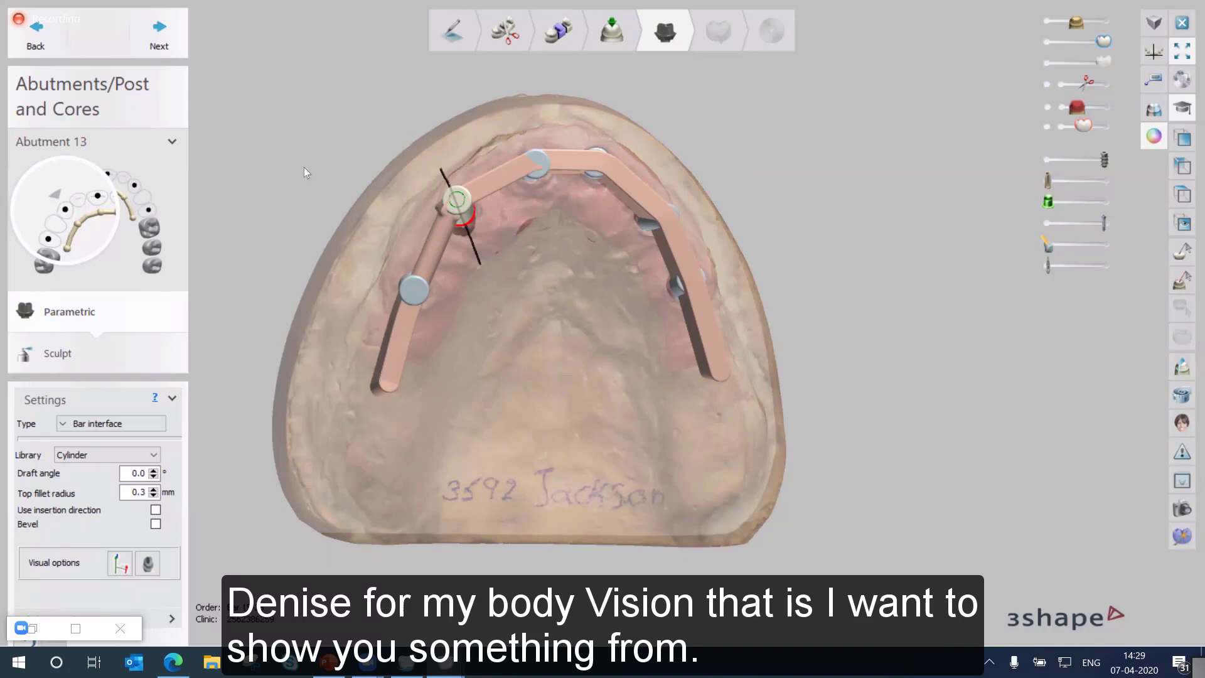
pyautogui.click(159, 30)
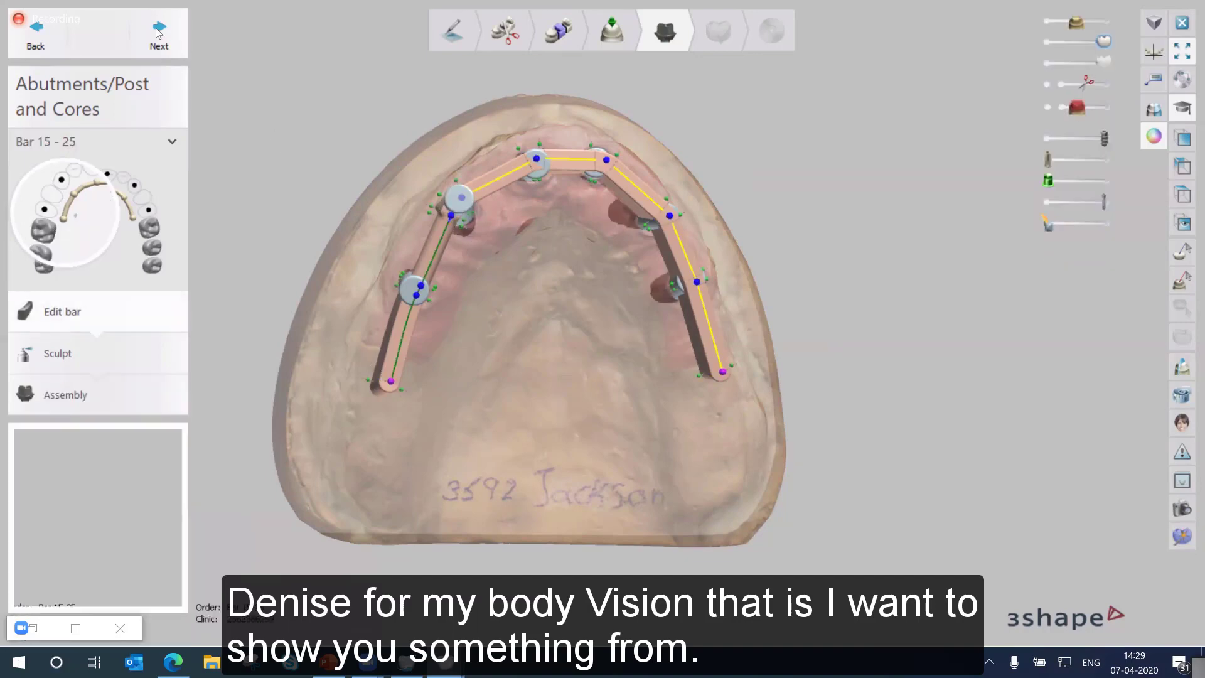
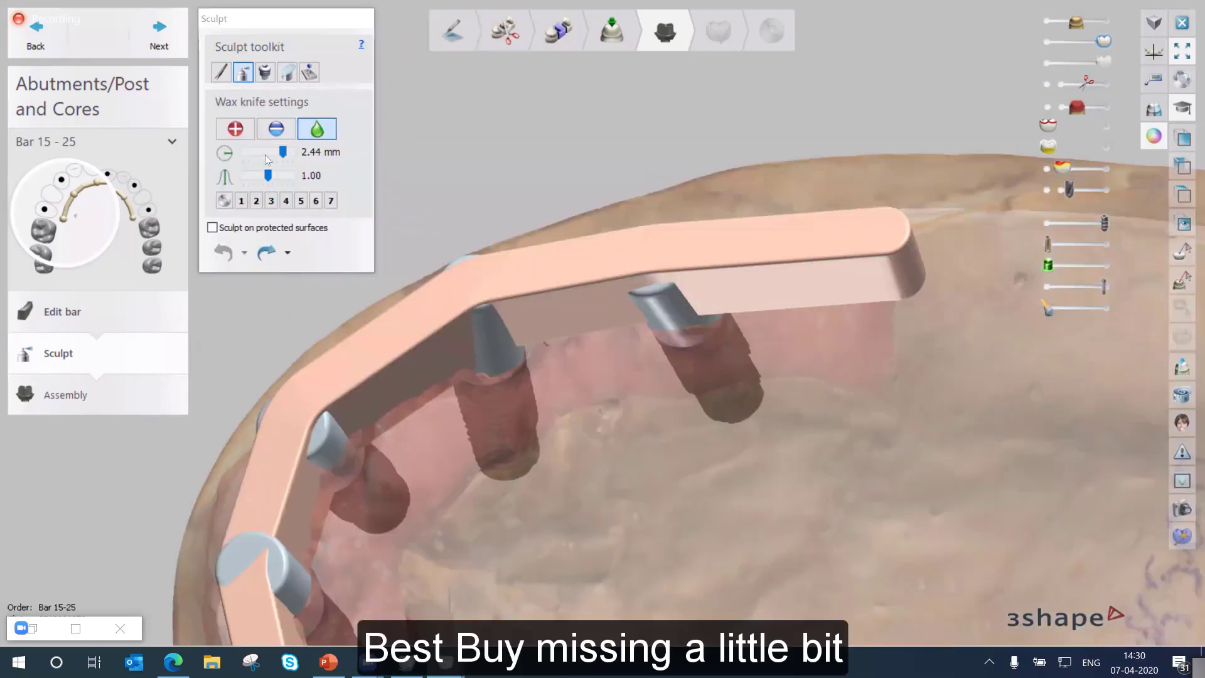
# Try smoothing the bar's edge with the wax knife at a 0.76 mm radius, and undo the smoothing
pyautogui.keyDown('ctrl'); pyautogui.scroll(-10, 554, 293); pyautogui.keyUp('ctrl')
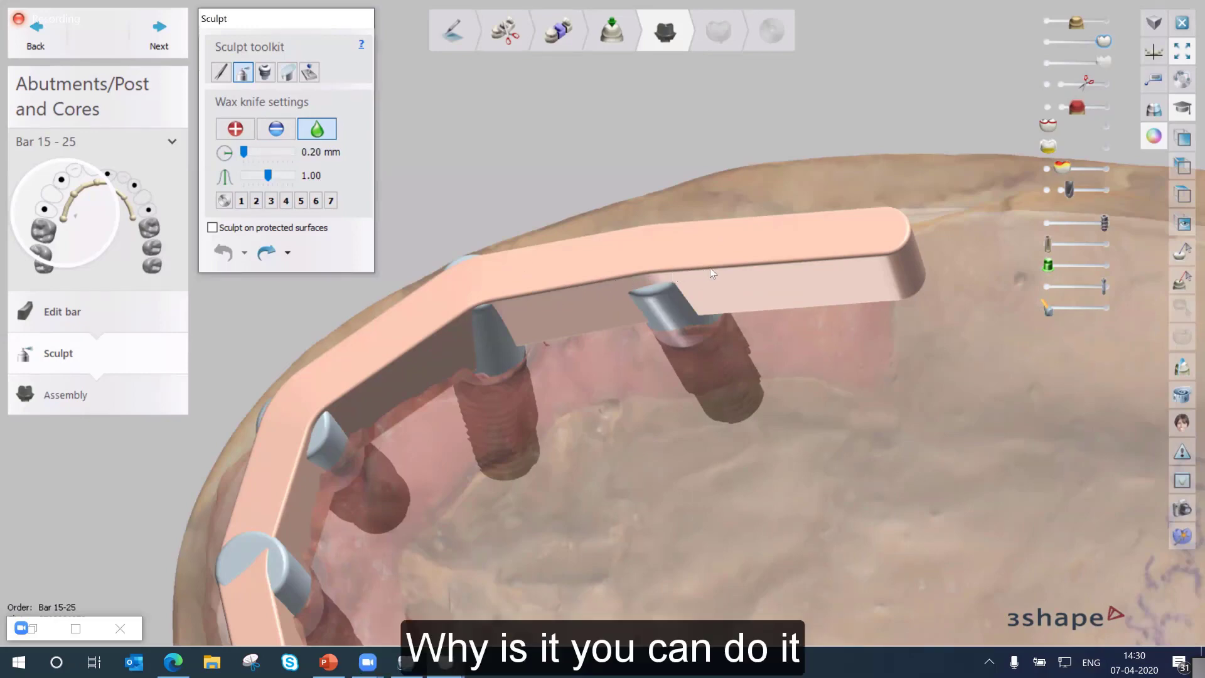
pyautogui.keyDown('ctrl'); pyautogui.scroll(3, 729, 266); pyautogui.keyUp('ctrl')
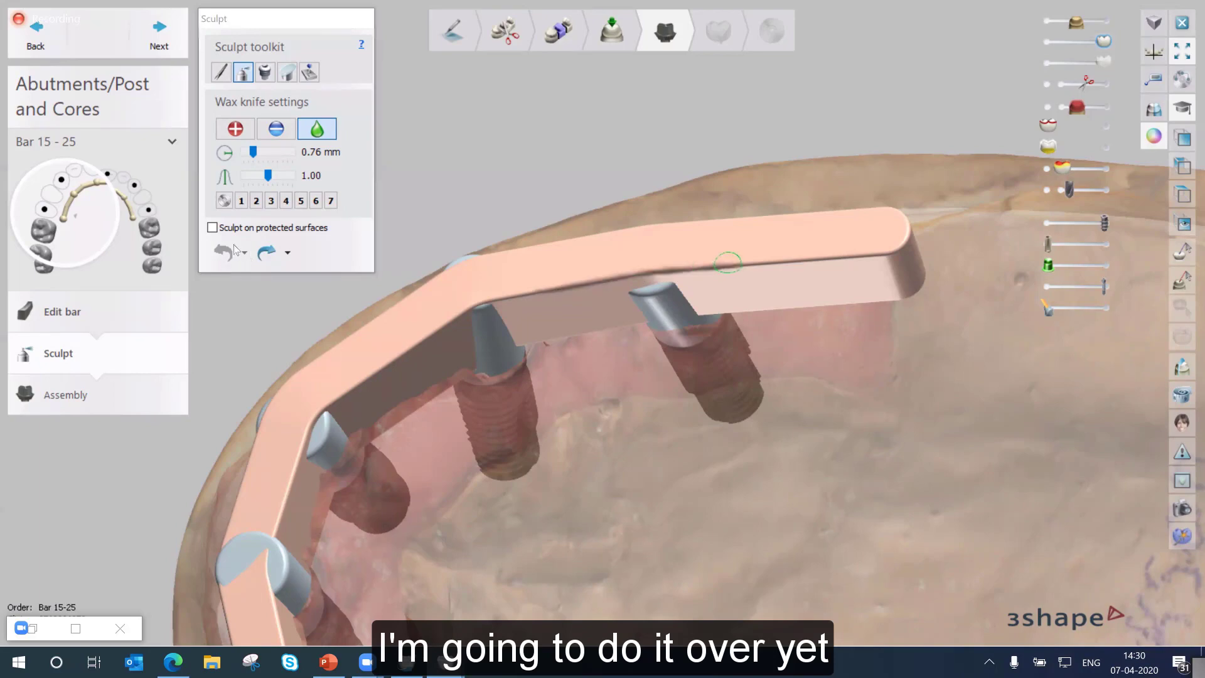
pyautogui.hotkey('ctrl', 'y')
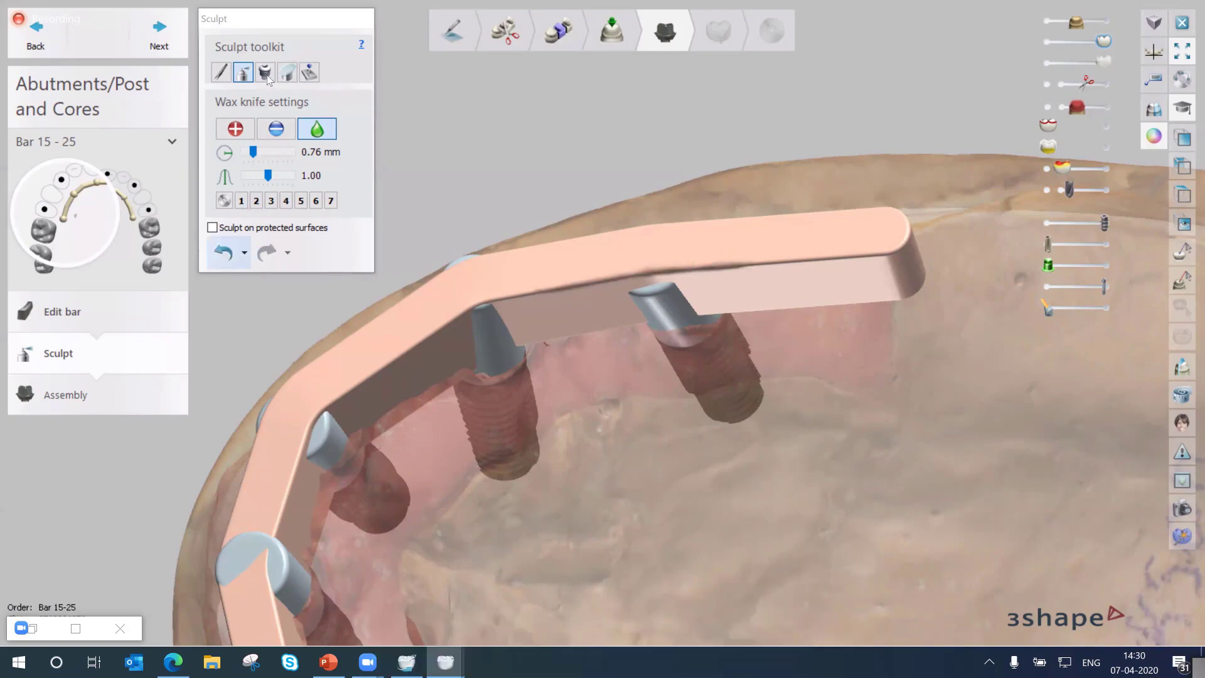
pyautogui.hotkey('ctrl', 'z')
# Switch the sculpt toolkit to attachments and look through the available attachment groups, keeping the Attachments group
pyautogui.click(265, 73)
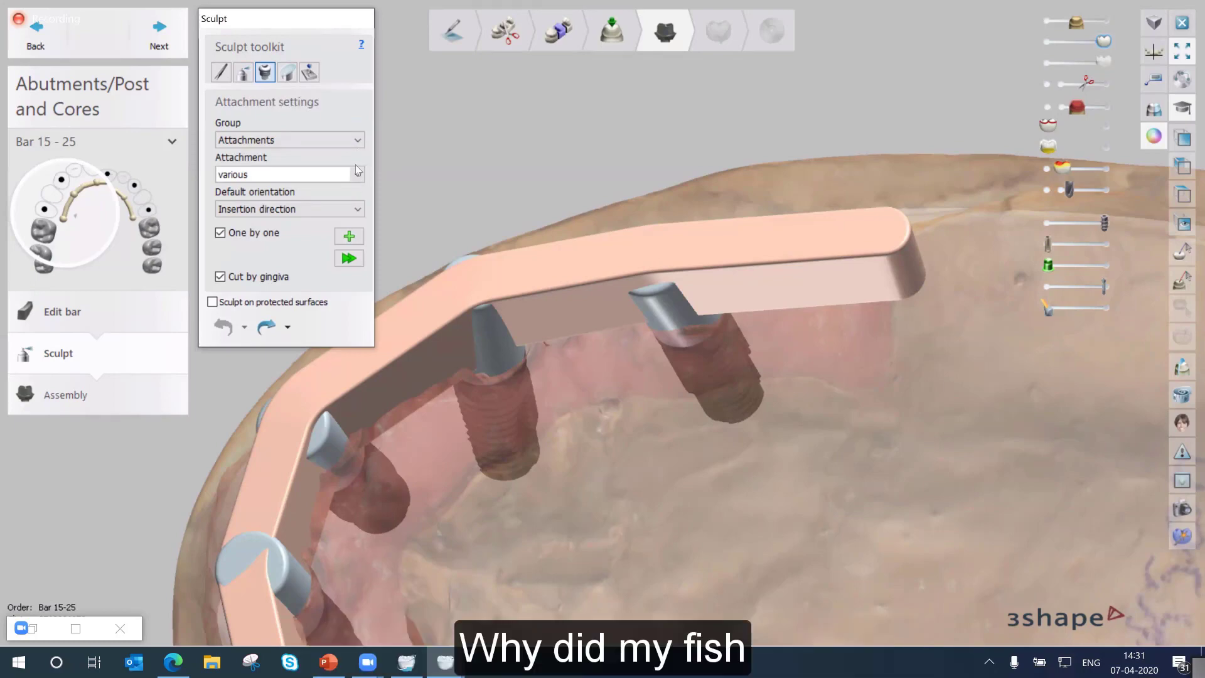
pyautogui.click(357, 140)
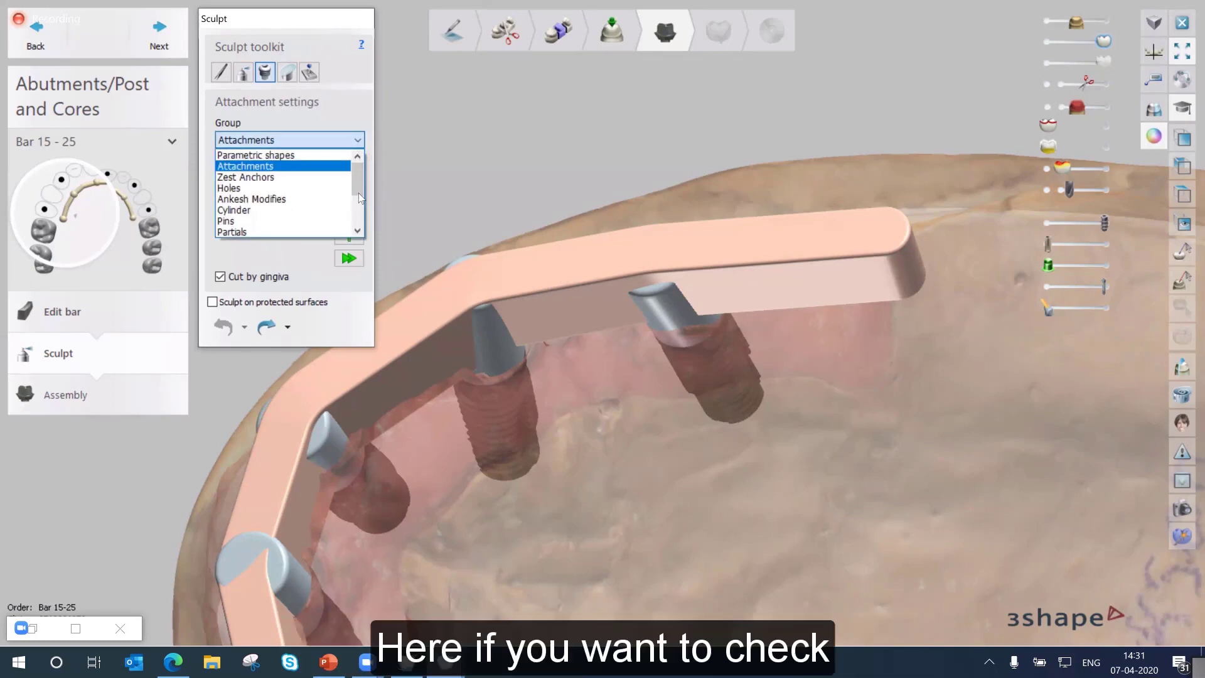
pyautogui.scroll(-3, 363, 172)
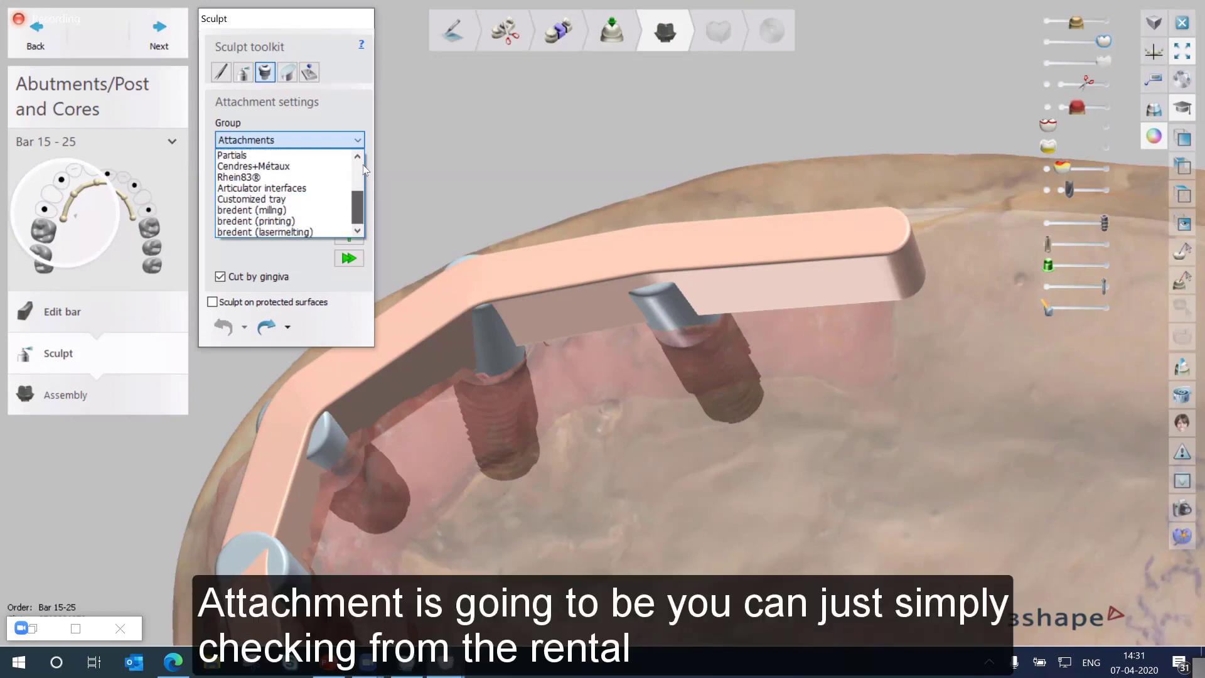
pyautogui.scroll(3, 364, 171)
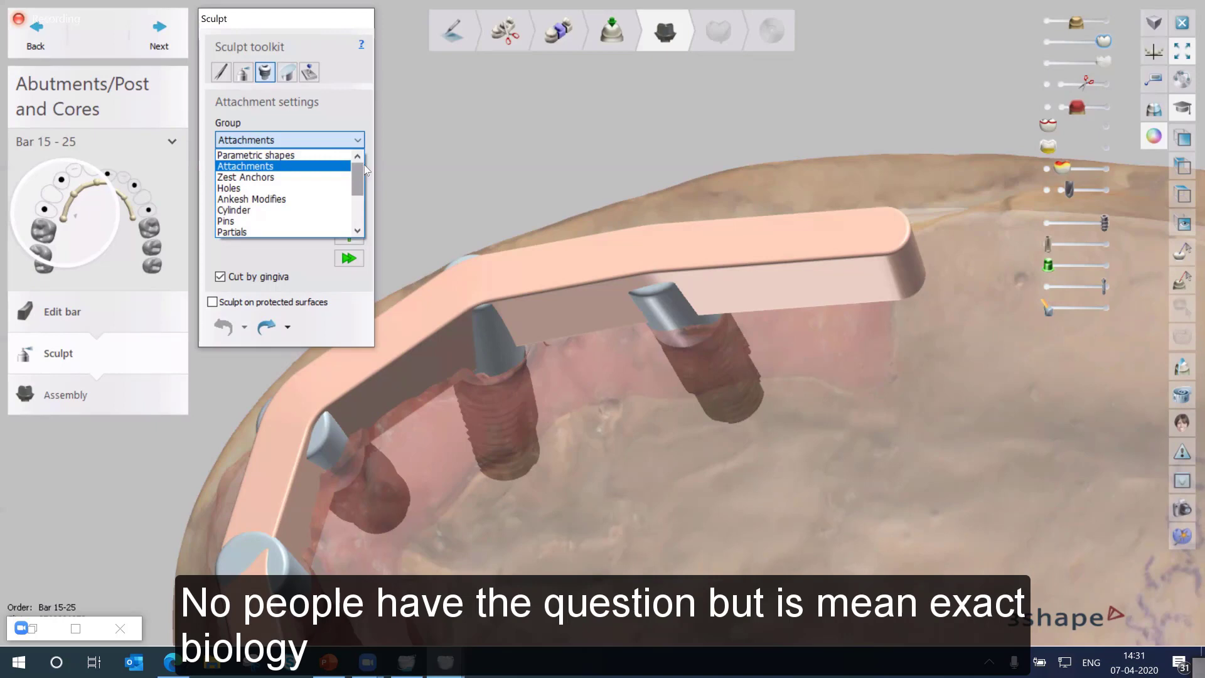
pyautogui.click(475, 165)
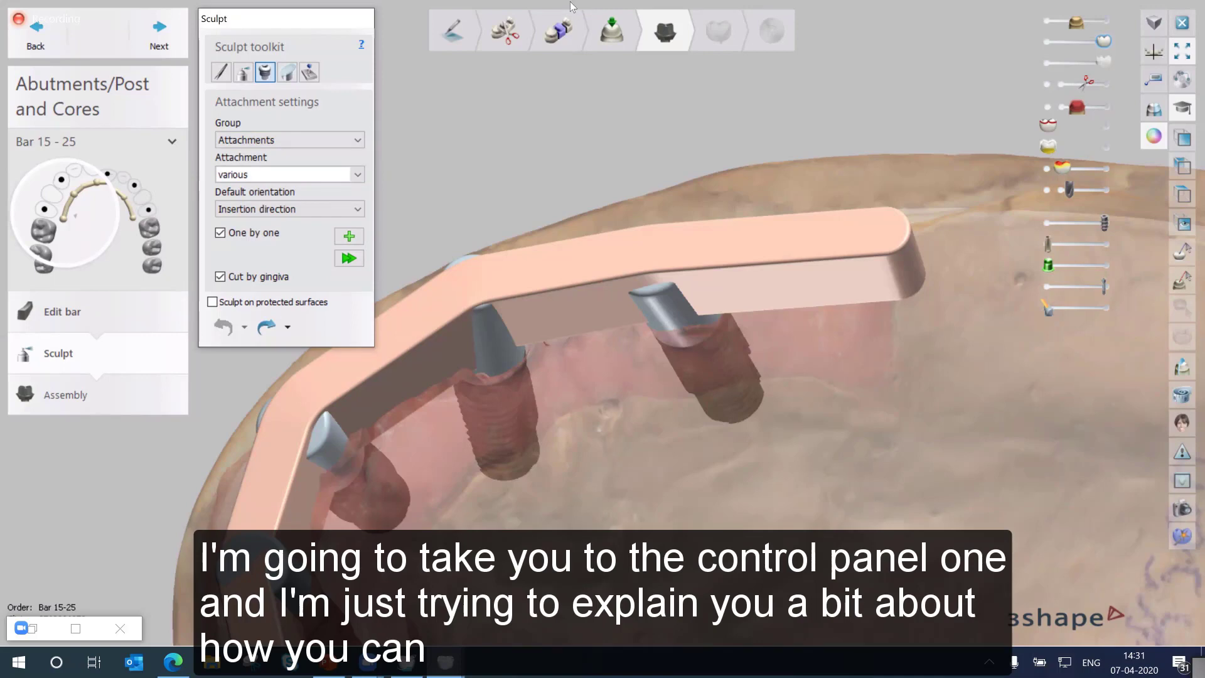
# Switch to the Dental System Control Panel and open its Attachments library
pyautogui.hotkey('alt', 'Tab')
pyautogui.click(118, 55)
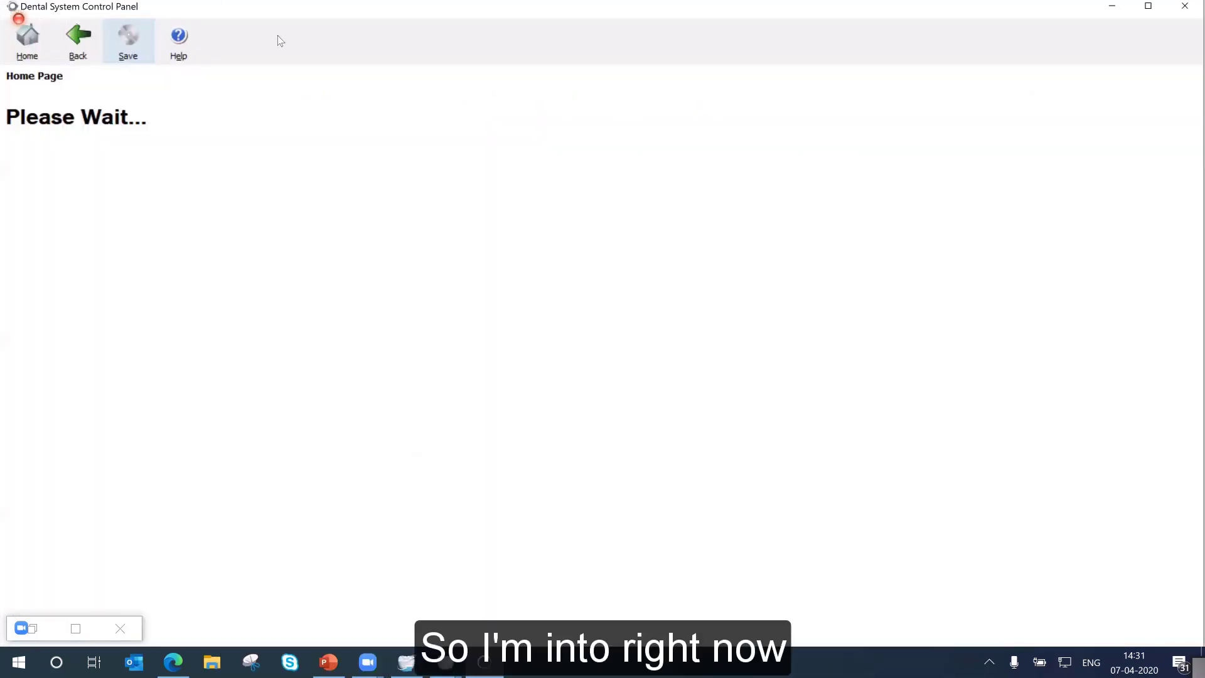
pyautogui.click(541, 177)
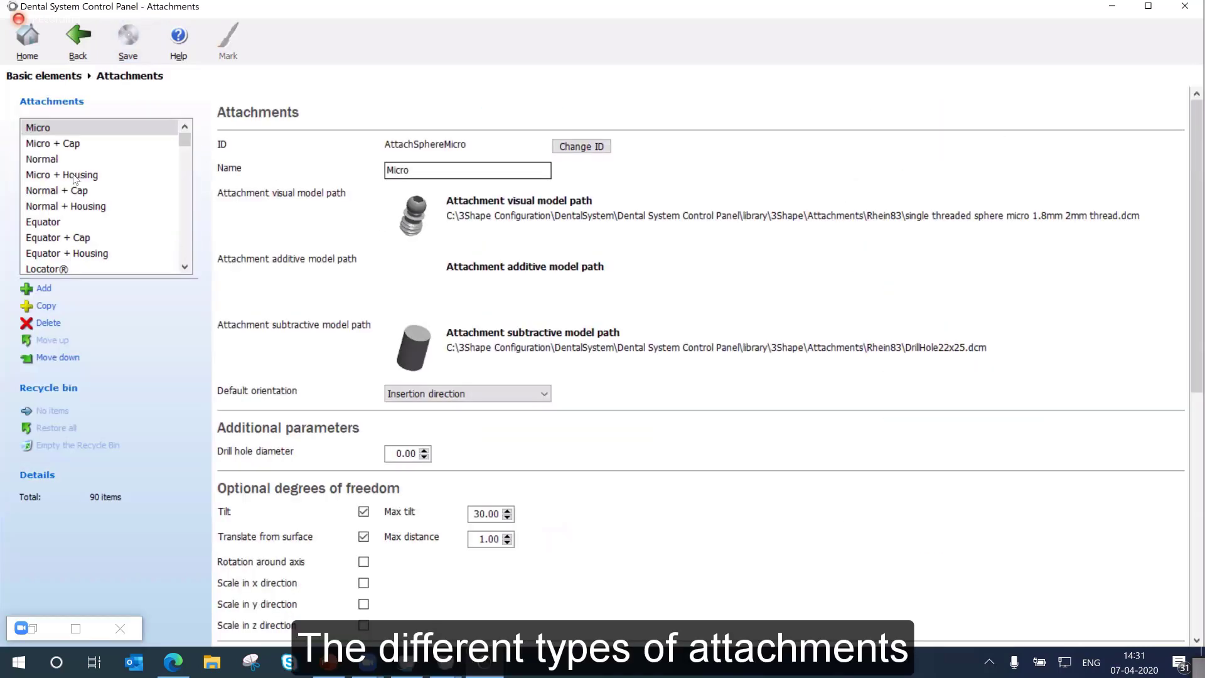
# Examine the models and settings of the Normal, Locator, Slide Attachment, Ball Attachment, Hole 3.0 x 5.0 mm and Finger stop entries
pyautogui.click(61, 160)
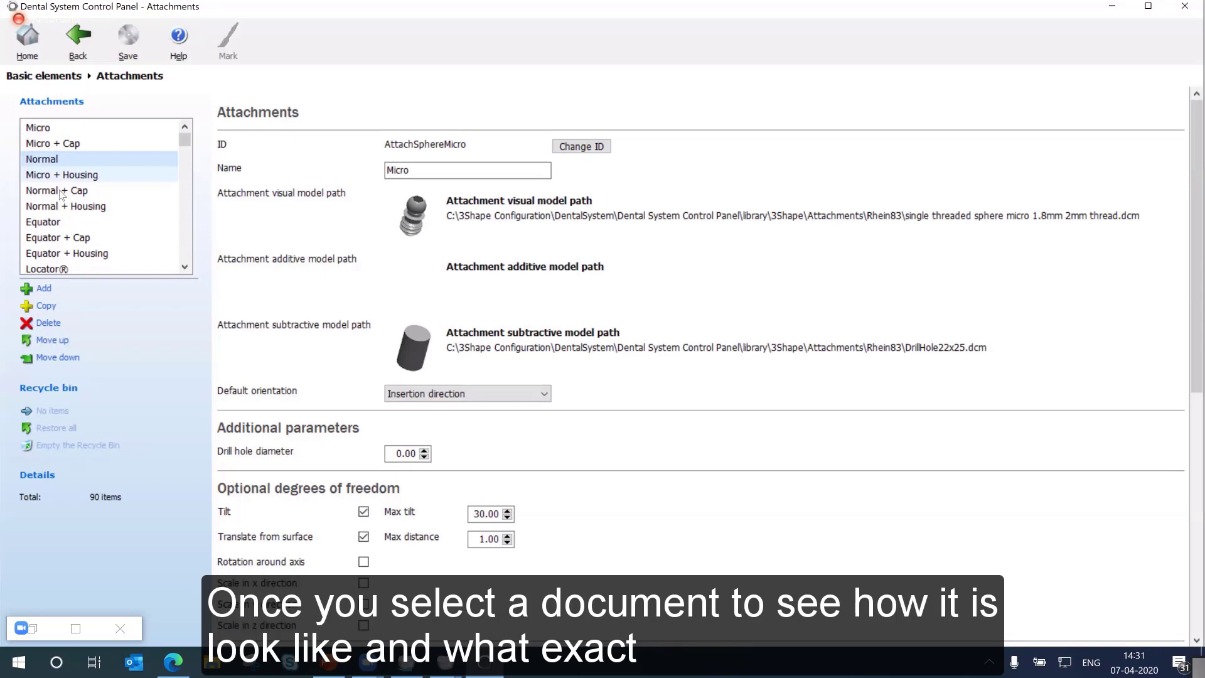
pyautogui.scroll(-2, 62, 195)
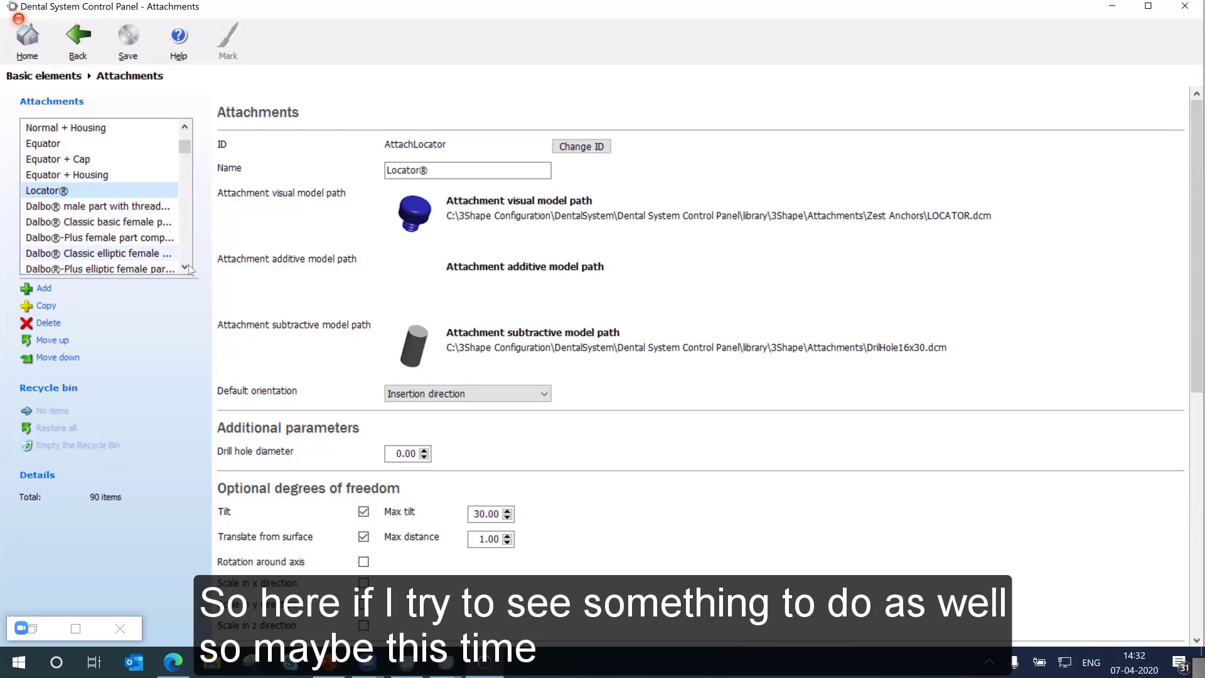
pyautogui.scroll(-2, 98, 212)
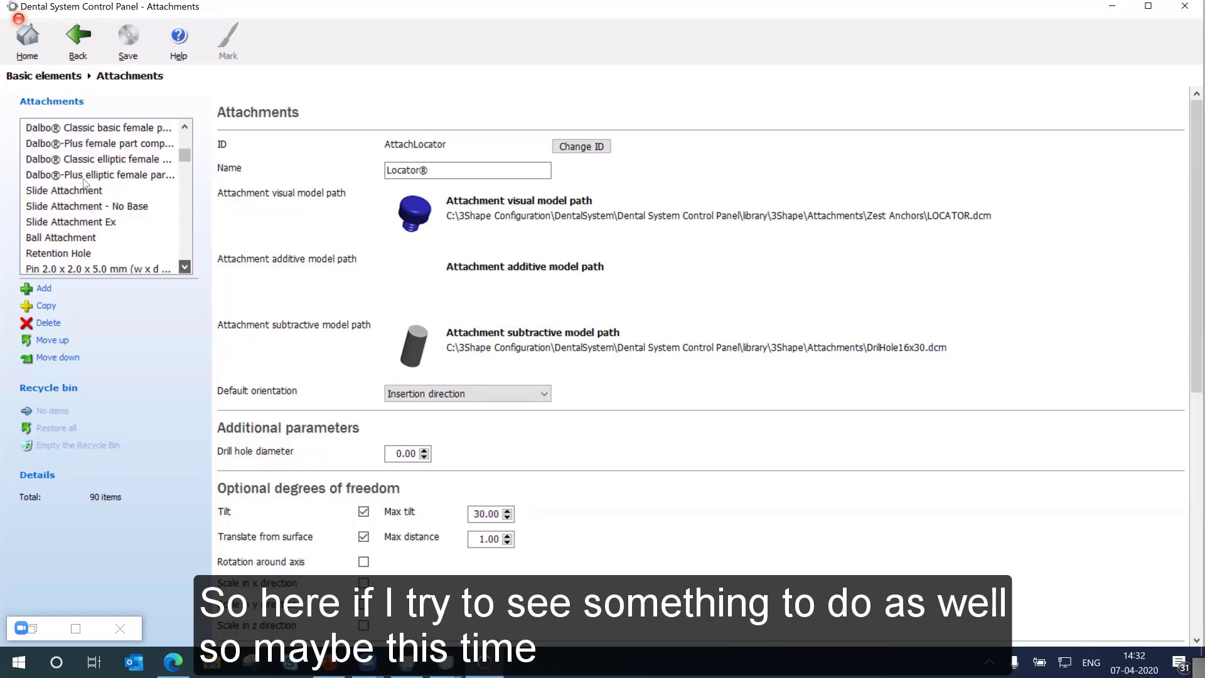
pyautogui.click(115, 177)
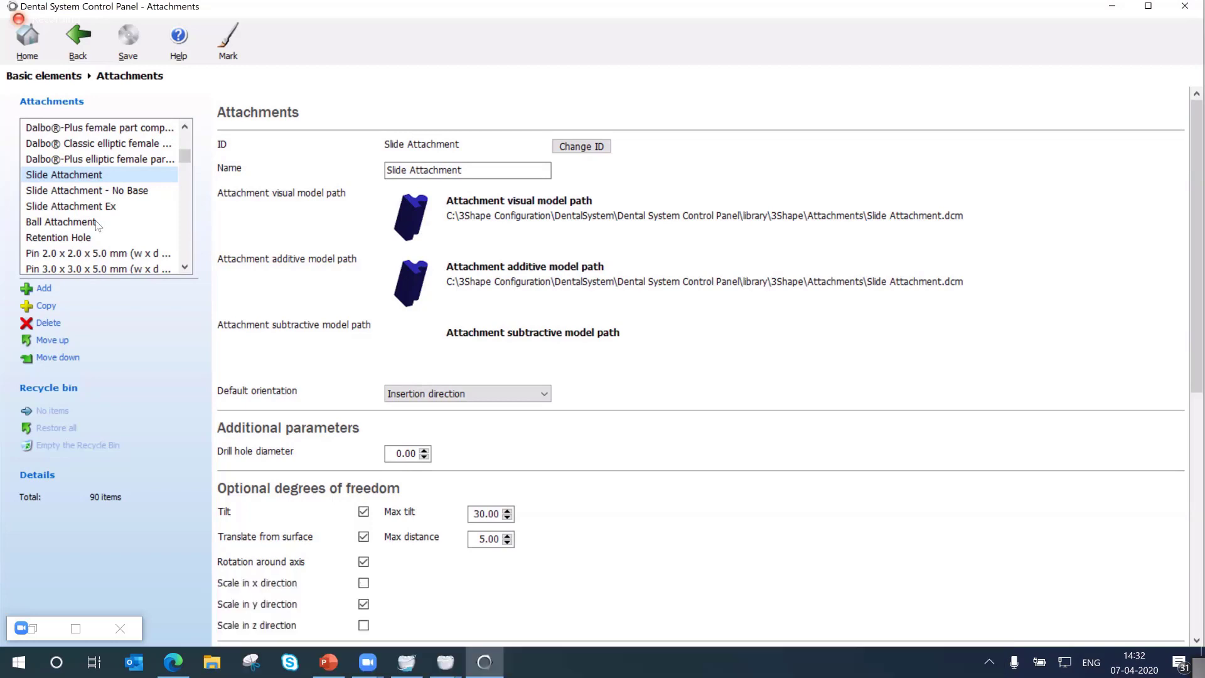
pyautogui.click(98, 223)
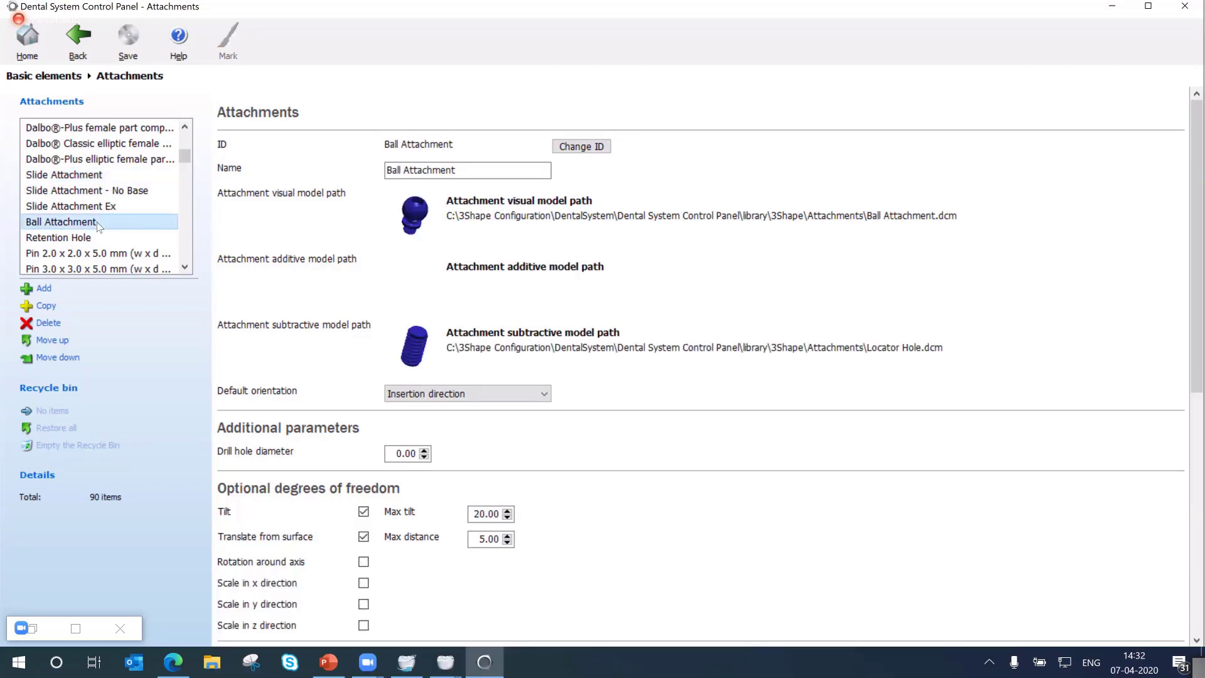
pyautogui.scroll(-6, 81, 207)
pyautogui.click(57, 191)
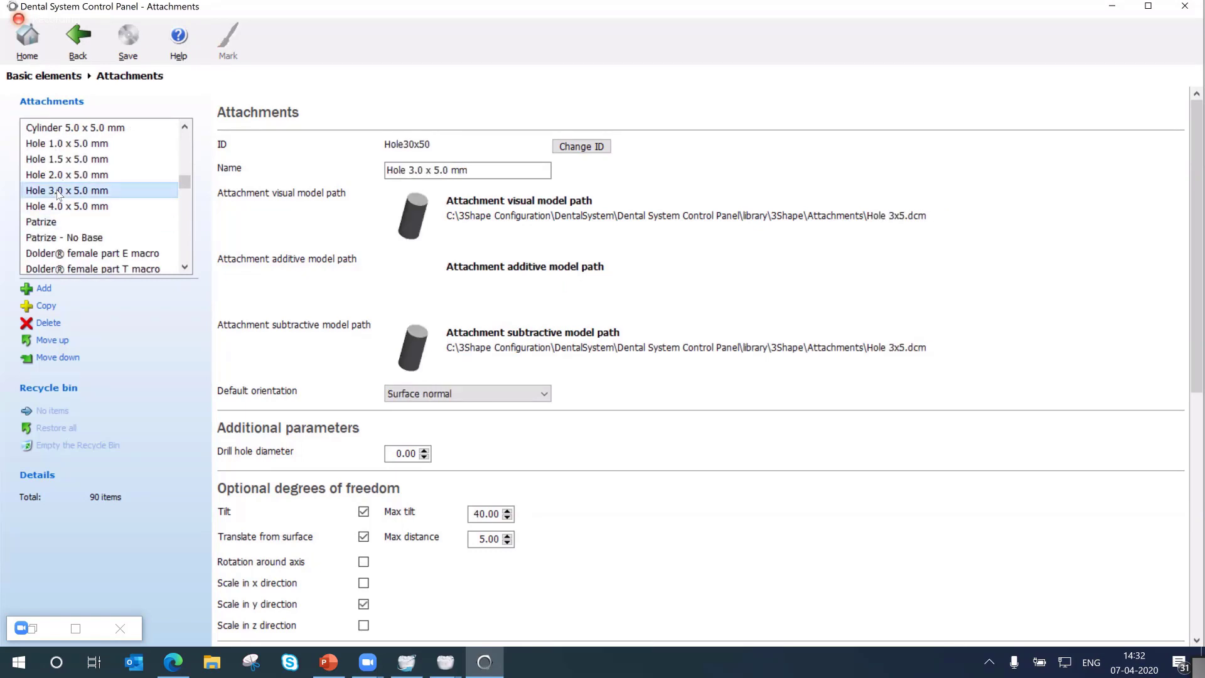
pyautogui.scroll(-4, 57, 195)
pyautogui.scroll(-3, 63, 195)
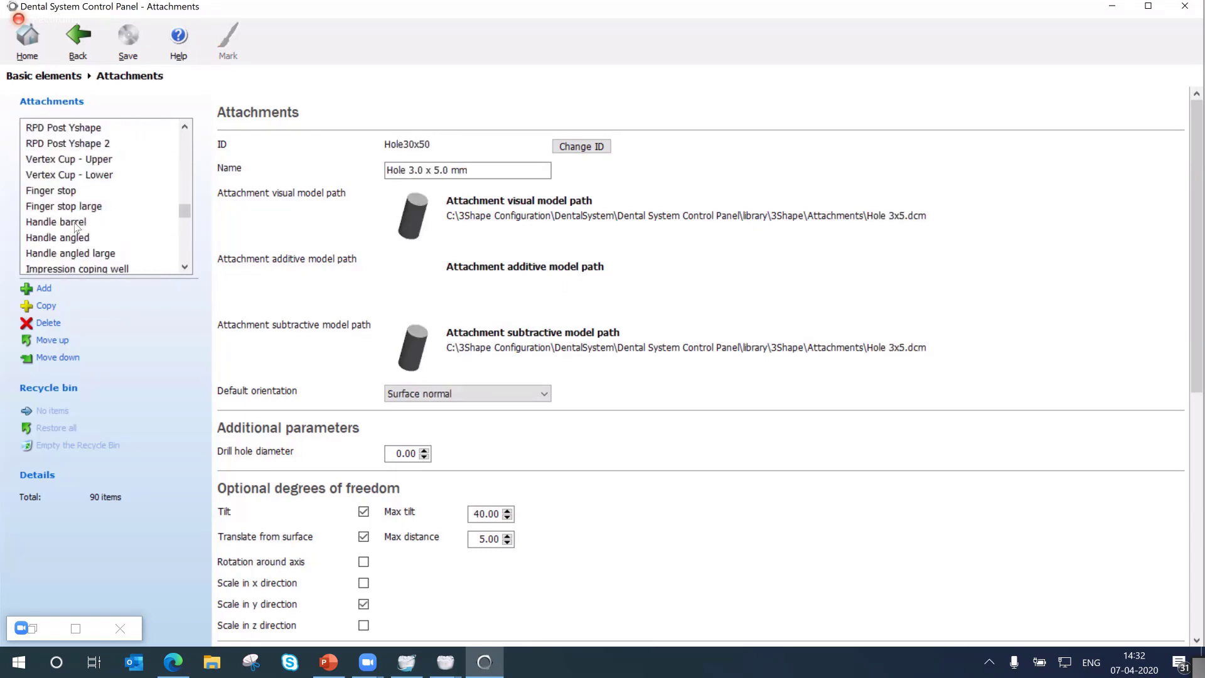
pyautogui.click(69, 191)
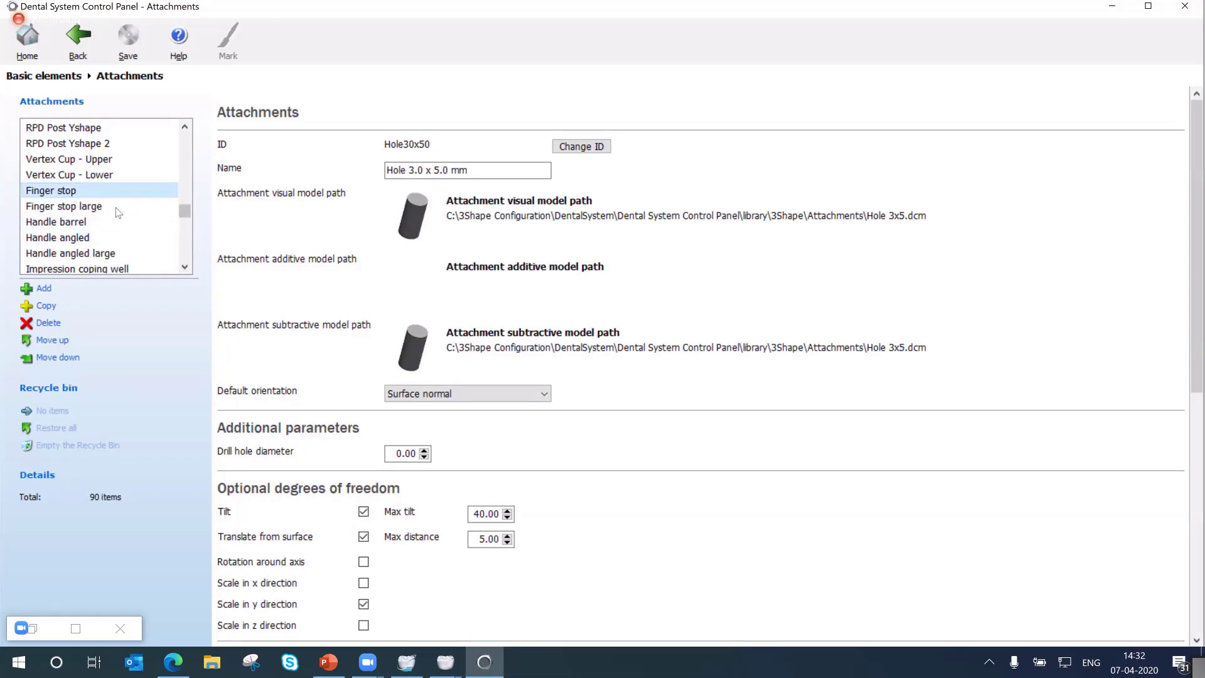
# Add a new attachment at the end of the library and name it "My Attachmnet"
pyautogui.scroll(-3, 94, 213)
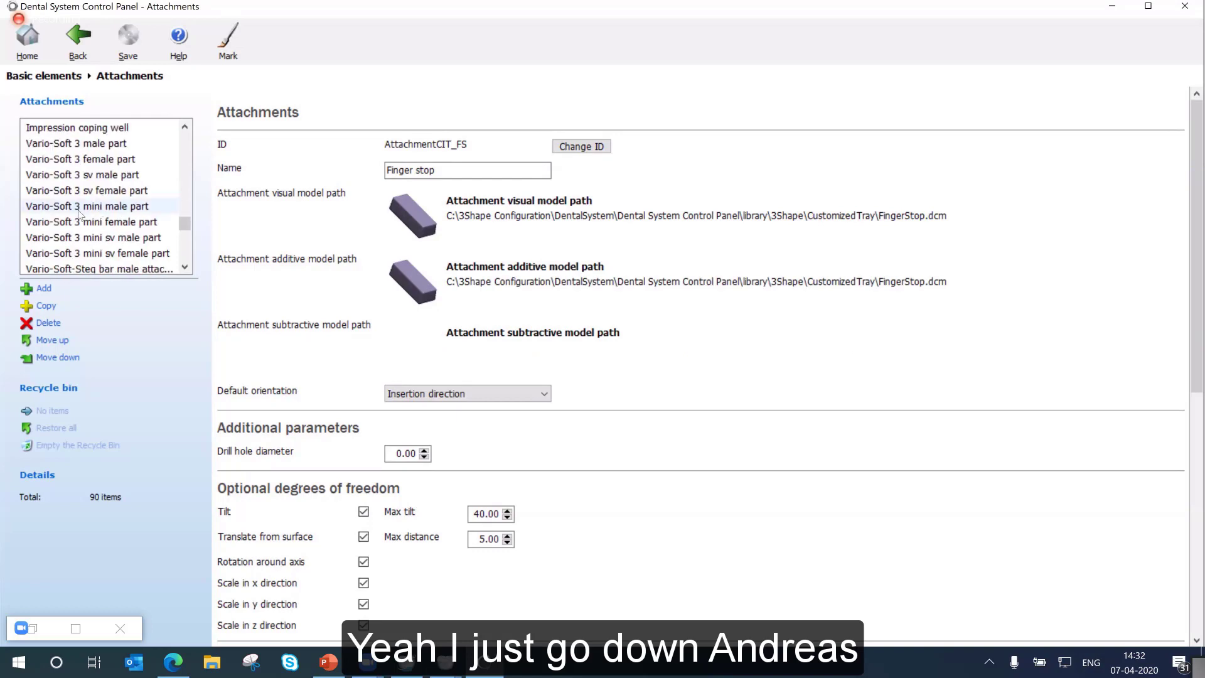
pyautogui.scroll(-3, 66, 214)
pyautogui.scroll(-3, 66, 198)
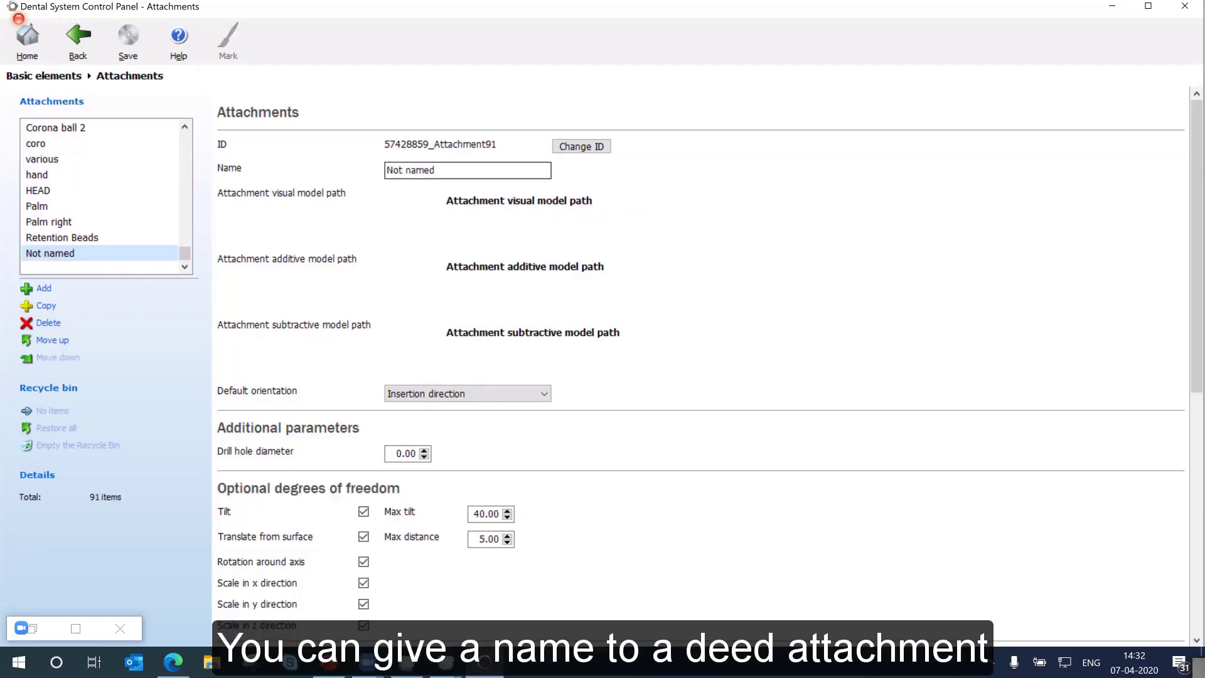
pyautogui.write('My At')
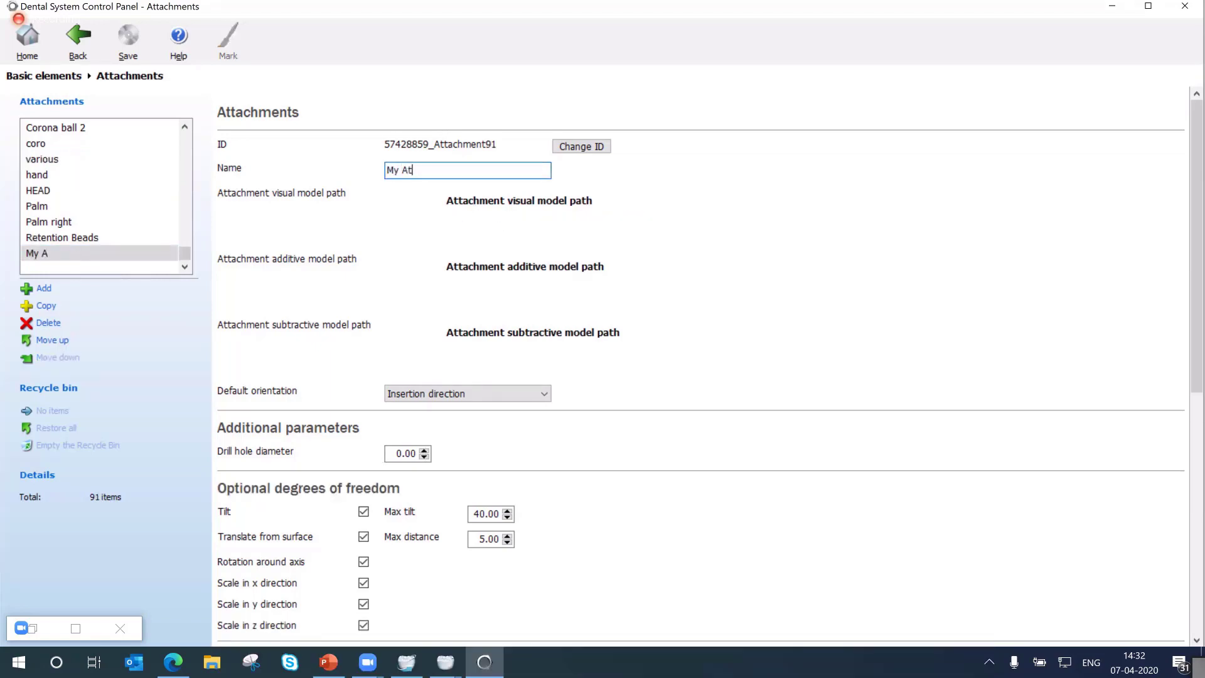
pyautogui.write('tachmnet')
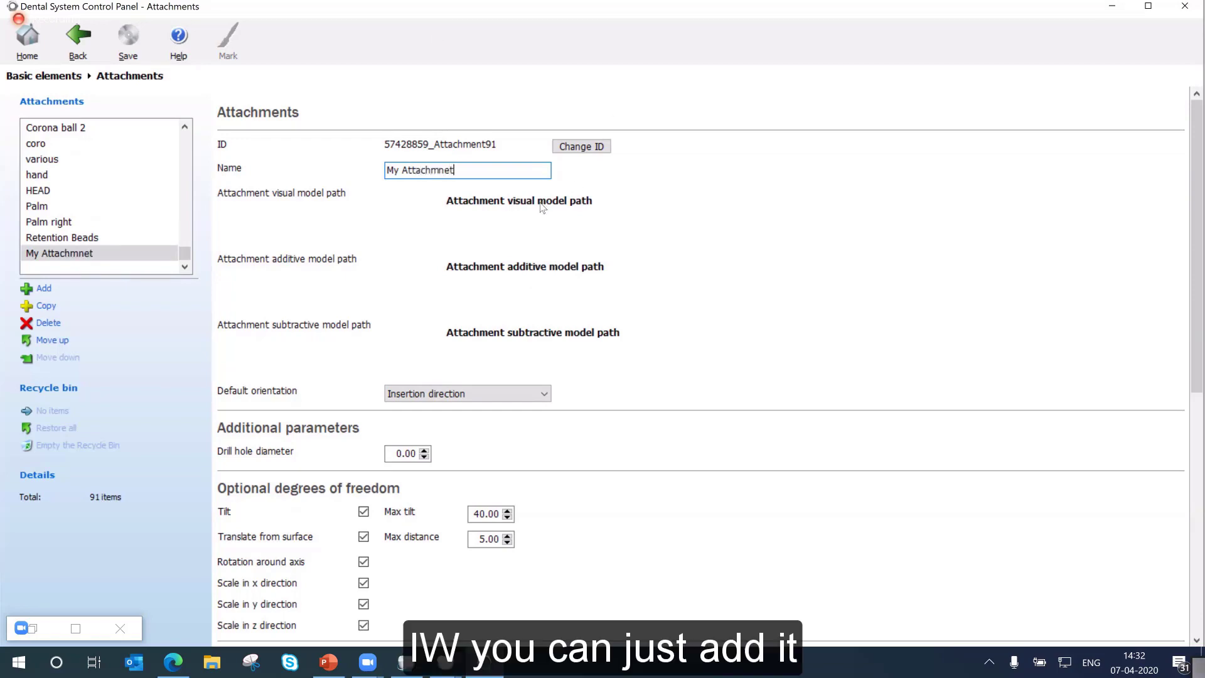
# Load HEADA.stl from the Desktop as the visual model of the new attachment
pyautogui.click(421, 241)
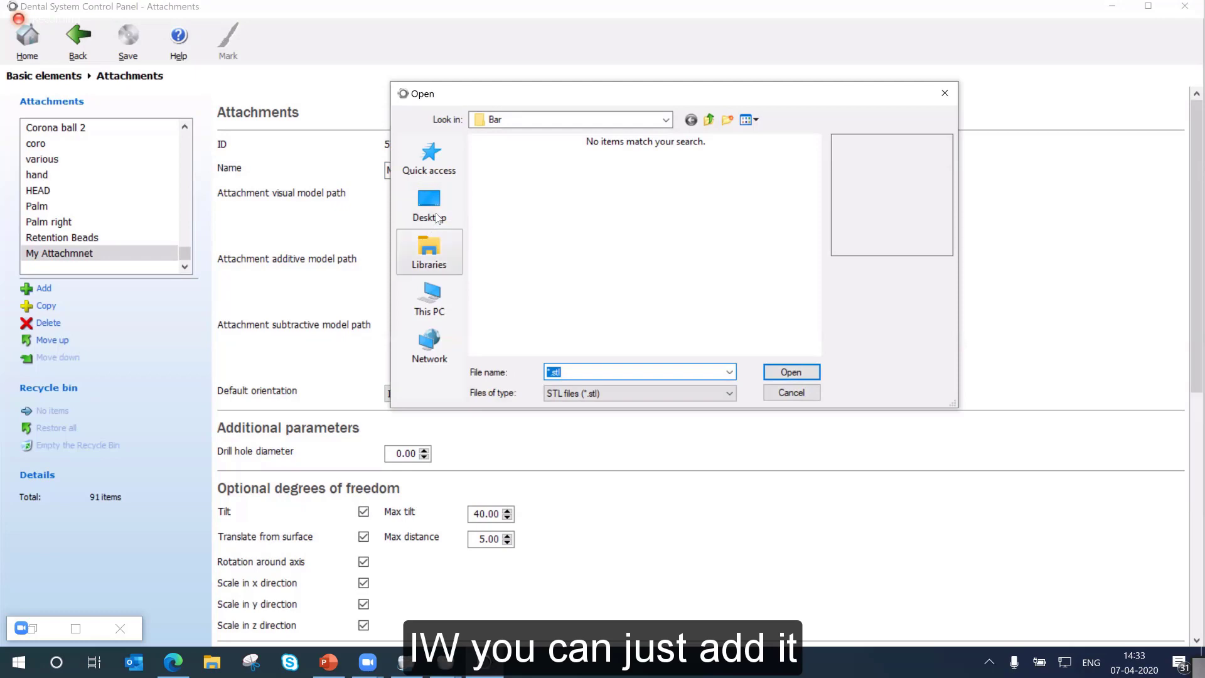
pyautogui.click(444, 213)
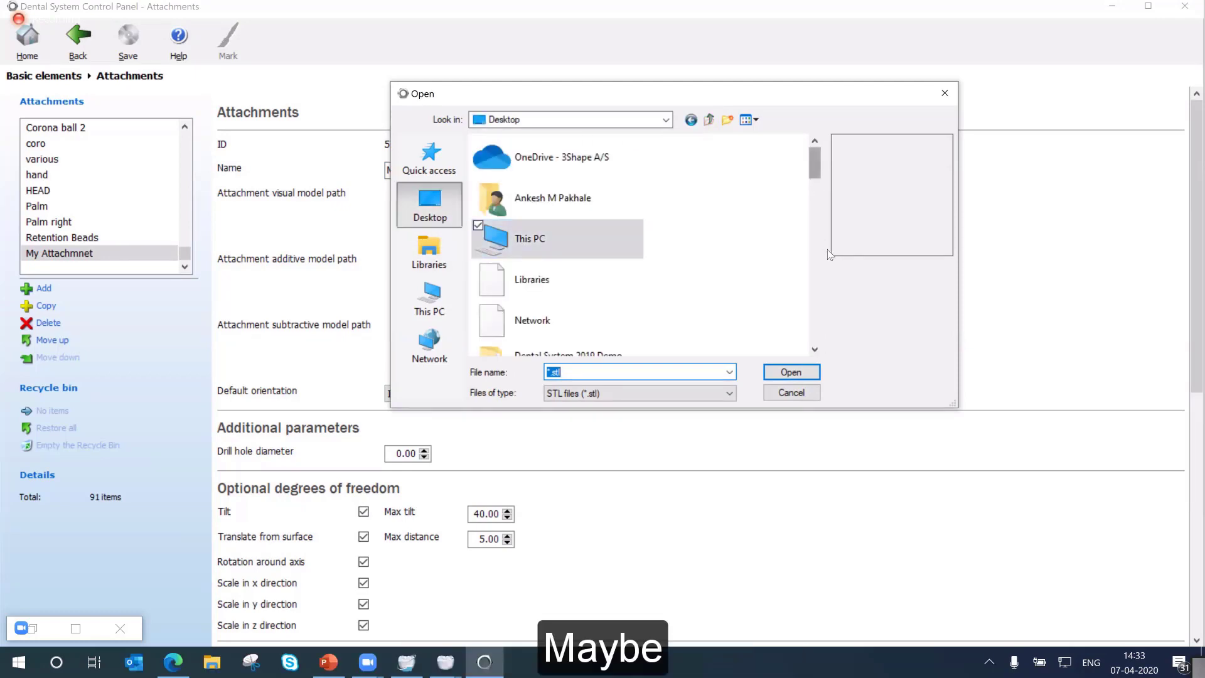
pyautogui.scroll(-5, 827, 251)
pyautogui.scroll(-6, 832, 276)
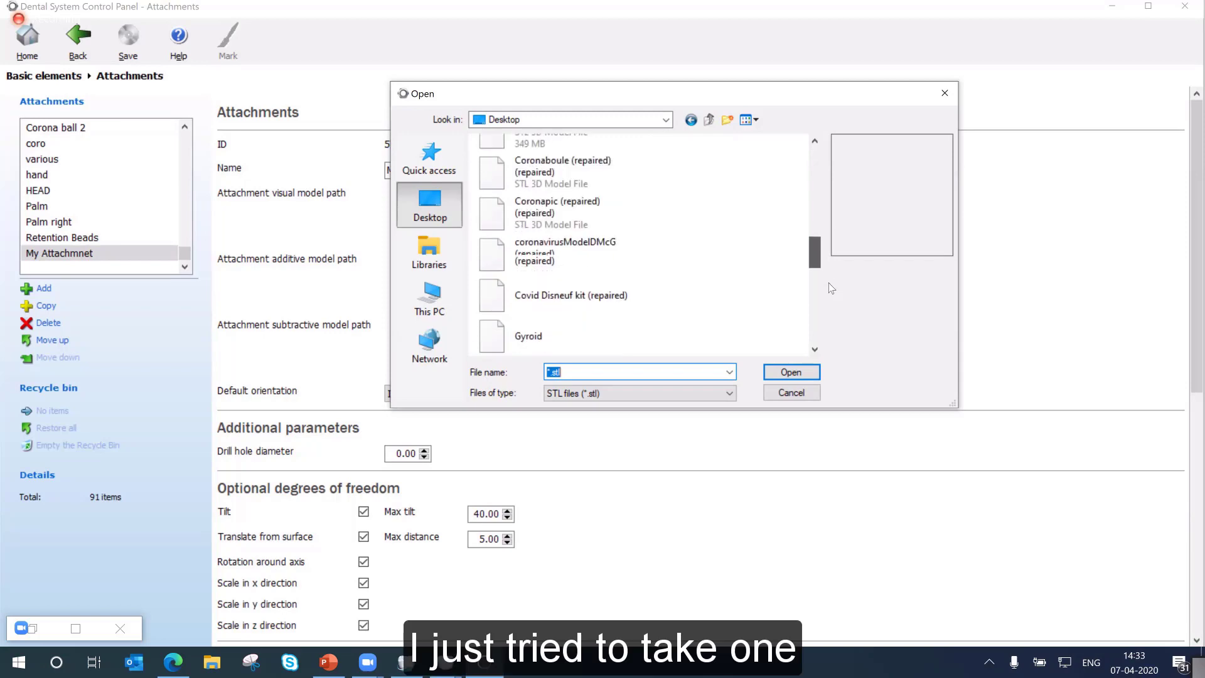
pyautogui.scroll(-4, 812, 308)
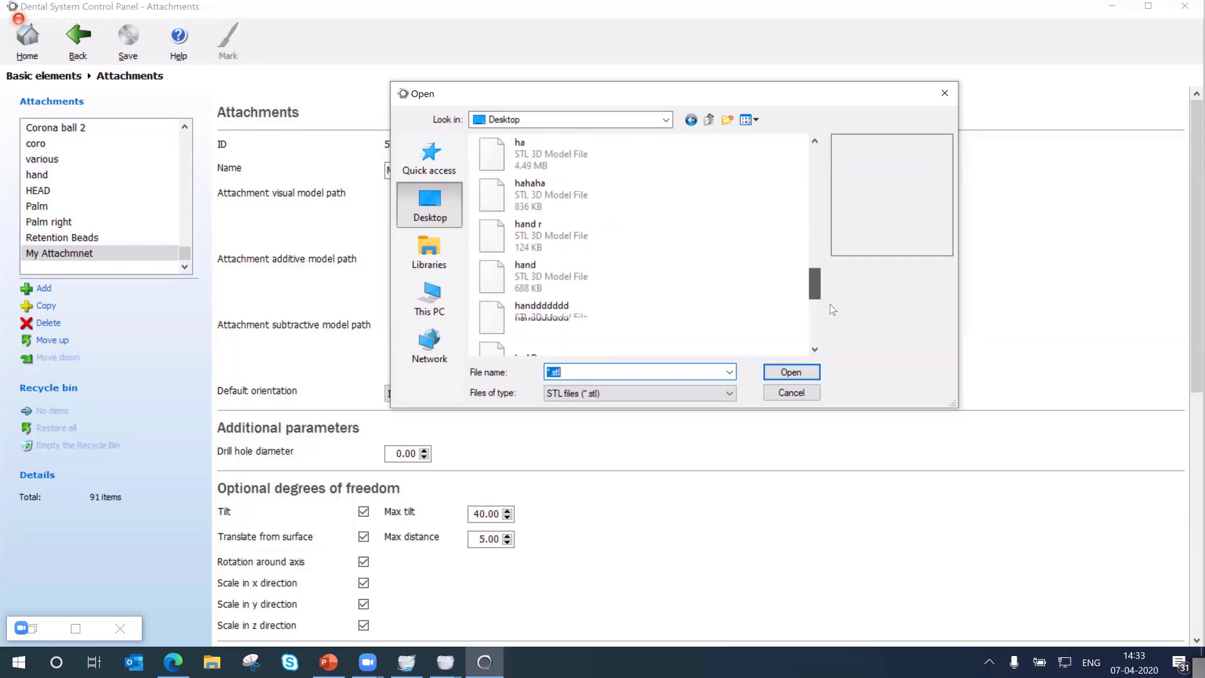
pyautogui.scroll(-1, 578, 293)
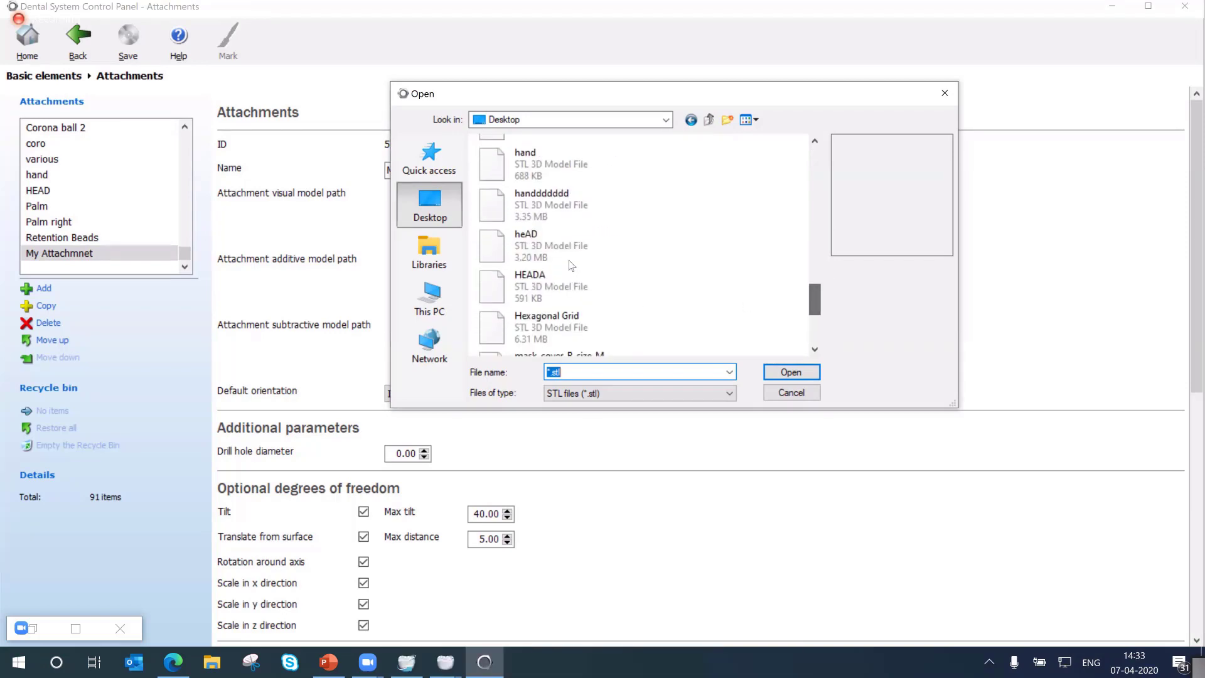
pyautogui.click(540, 287)
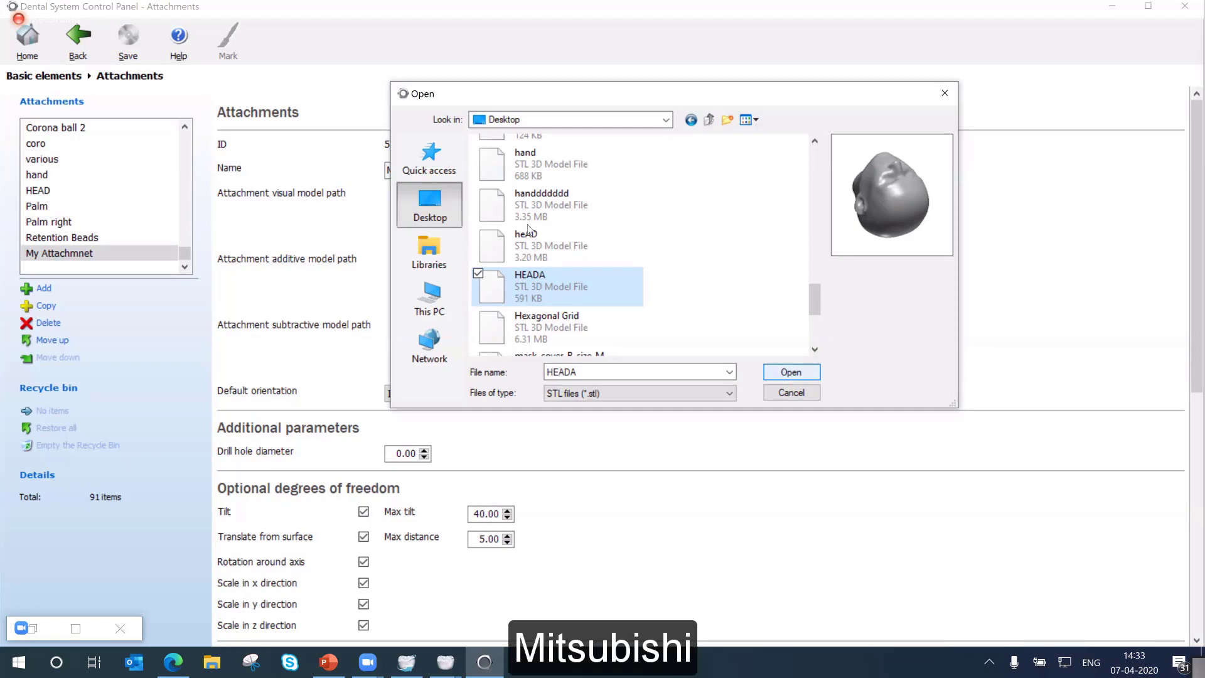
pyautogui.doubleClick(549, 276)
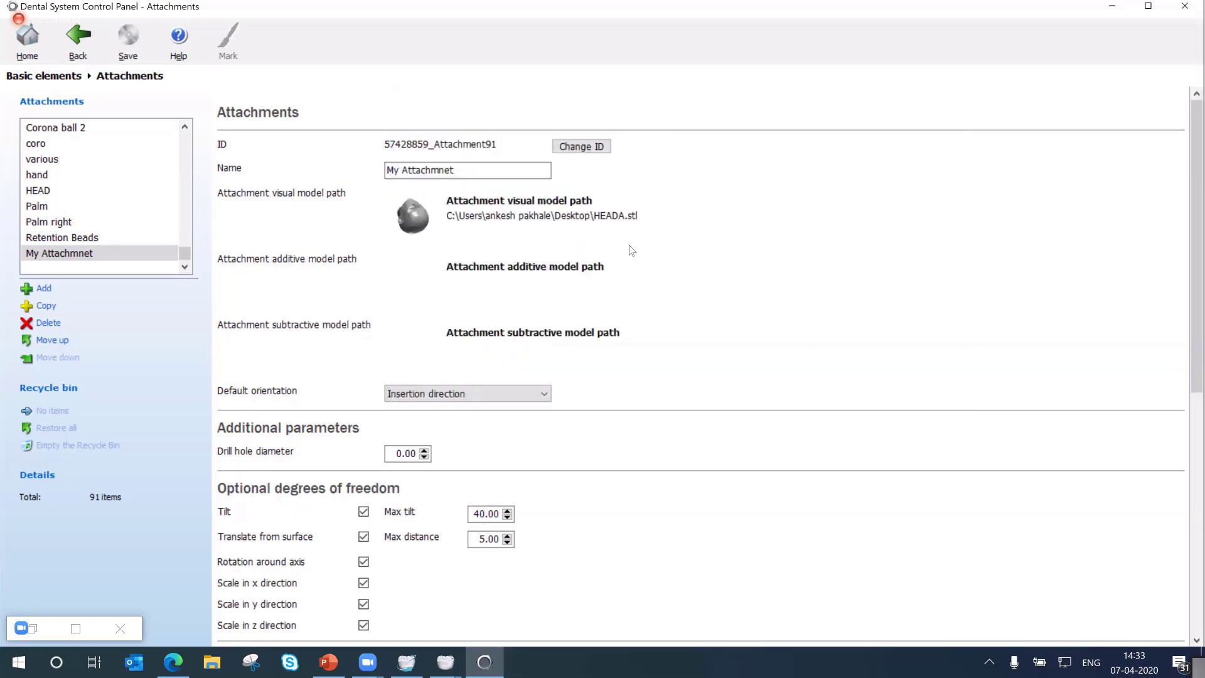
pyautogui.click(691, 242)
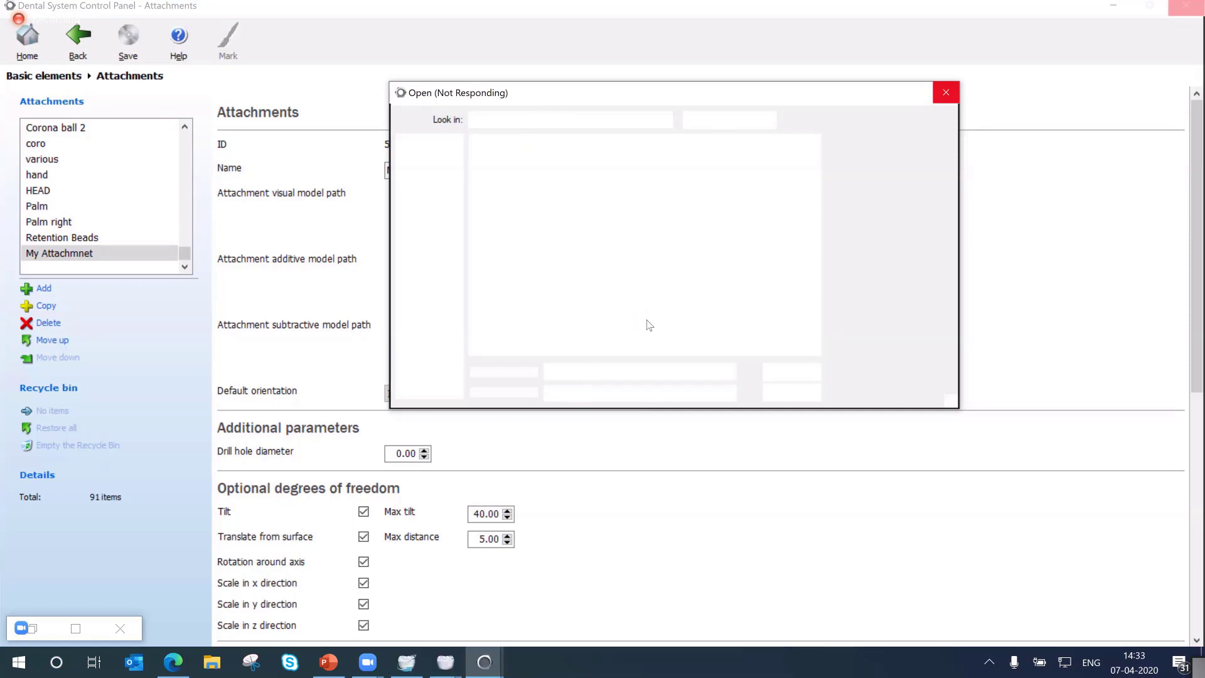
pyautogui.click(629, 301)
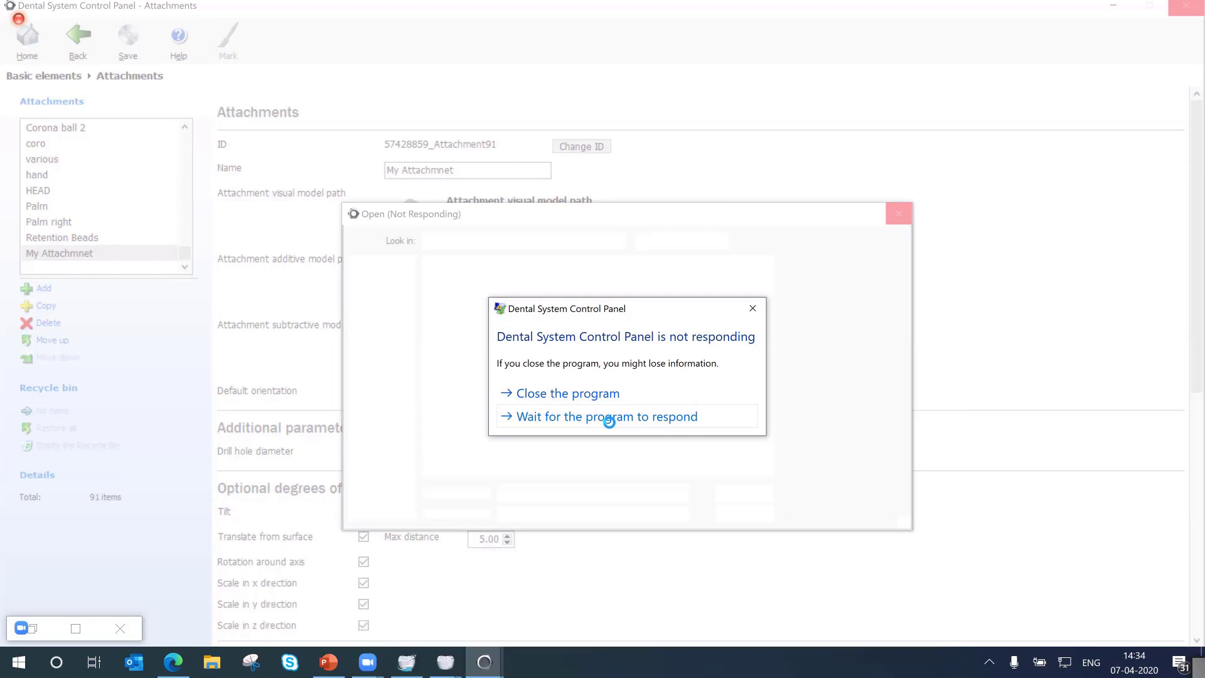
pyautogui.click(900, 220)
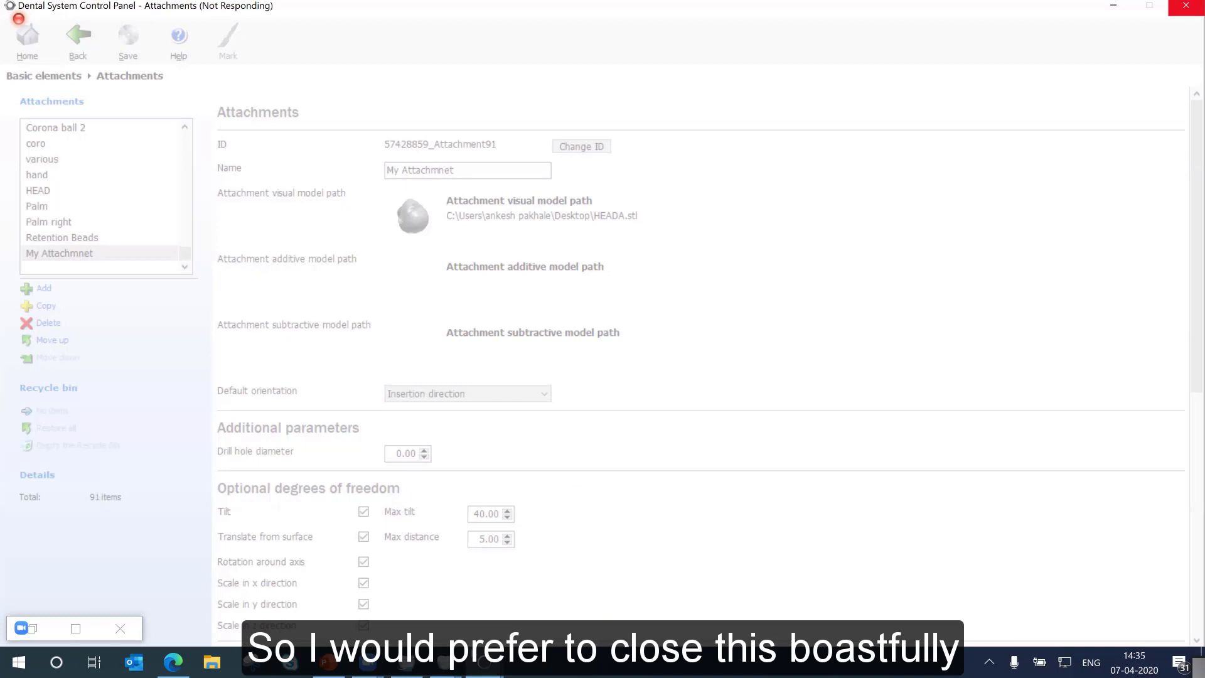
# Switch to the DentalDesigner window with the bar design and set the attachment group to Zest Anchors
pyautogui.click(446, 662)
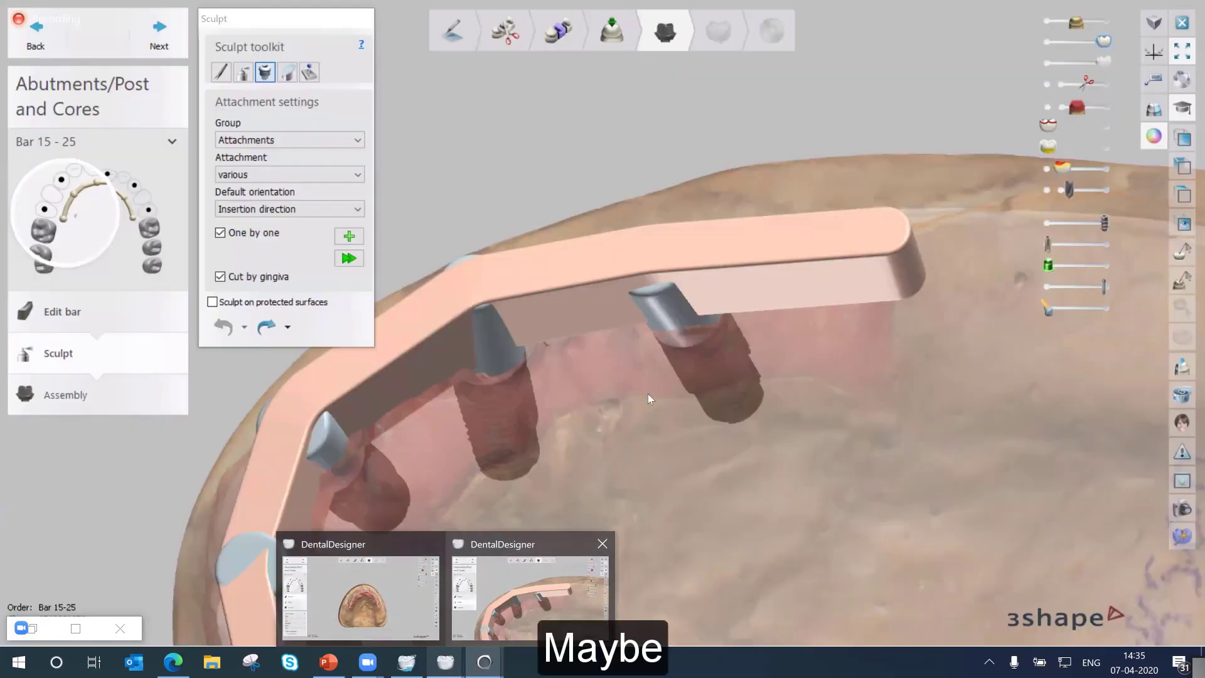
pyautogui.moveTo(783, 336); pyautogui.dragTo(640, 377, button='right')
pyautogui.scroll(4, 659, 355)
pyautogui.click(264, 141)
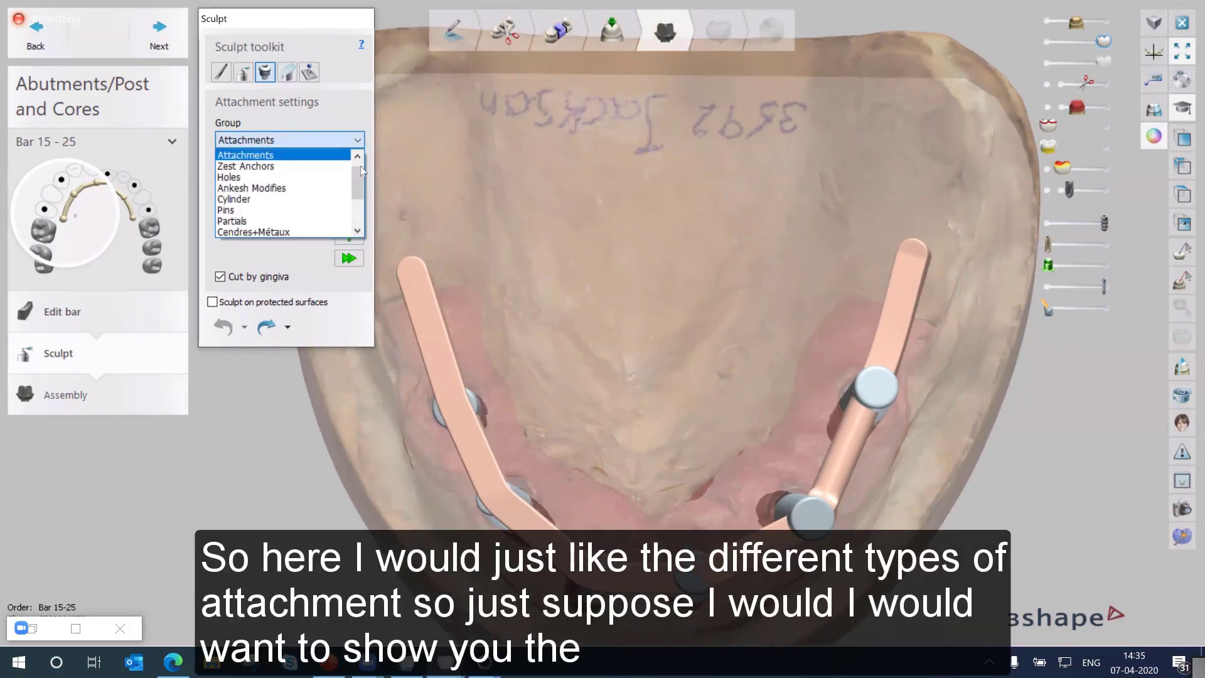
pyautogui.scroll(1, 333, 172)
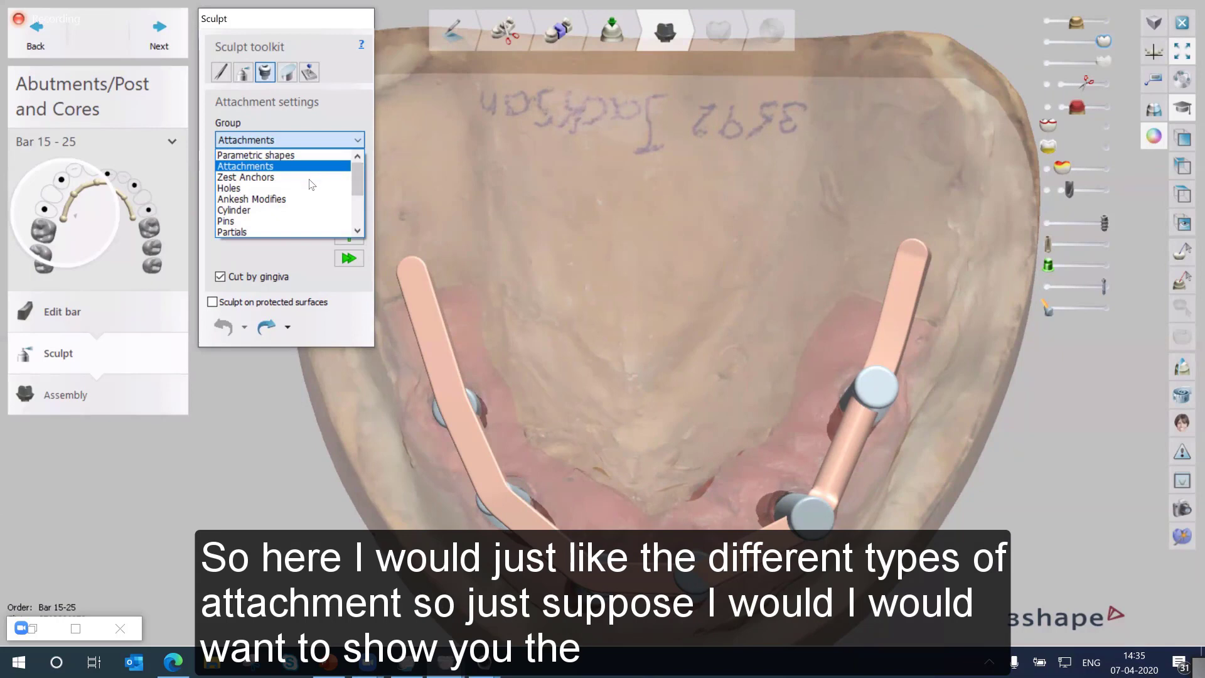
pyautogui.press('Down')
pyautogui.press('Return')
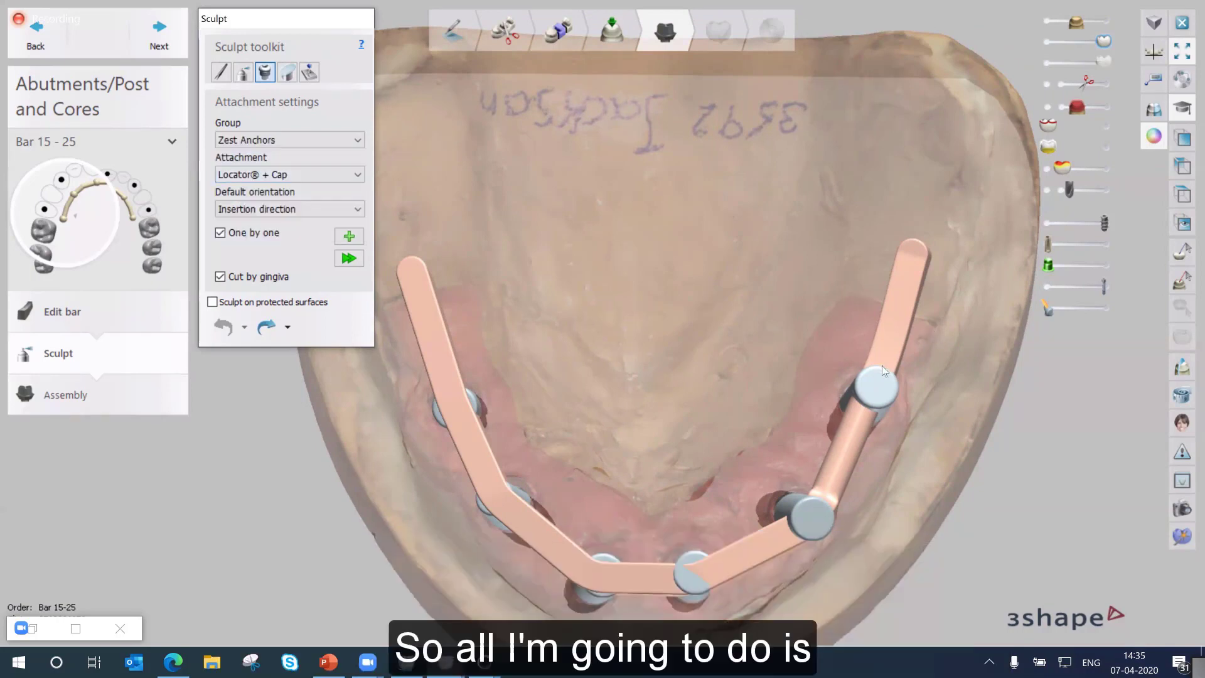
# Choose the plain Locator® as the attachment, without housing or cap
pyautogui.moveTo(884, 319); pyautogui.dragTo(919, 312, button='right')
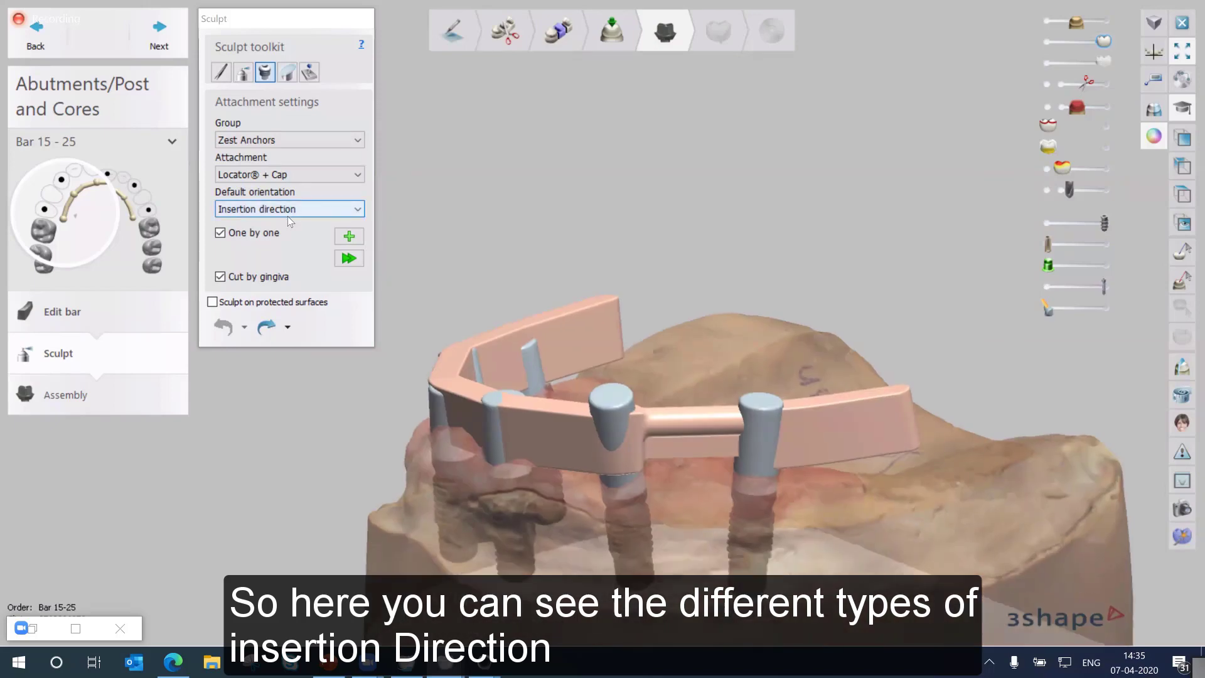
pyautogui.click(288, 215)
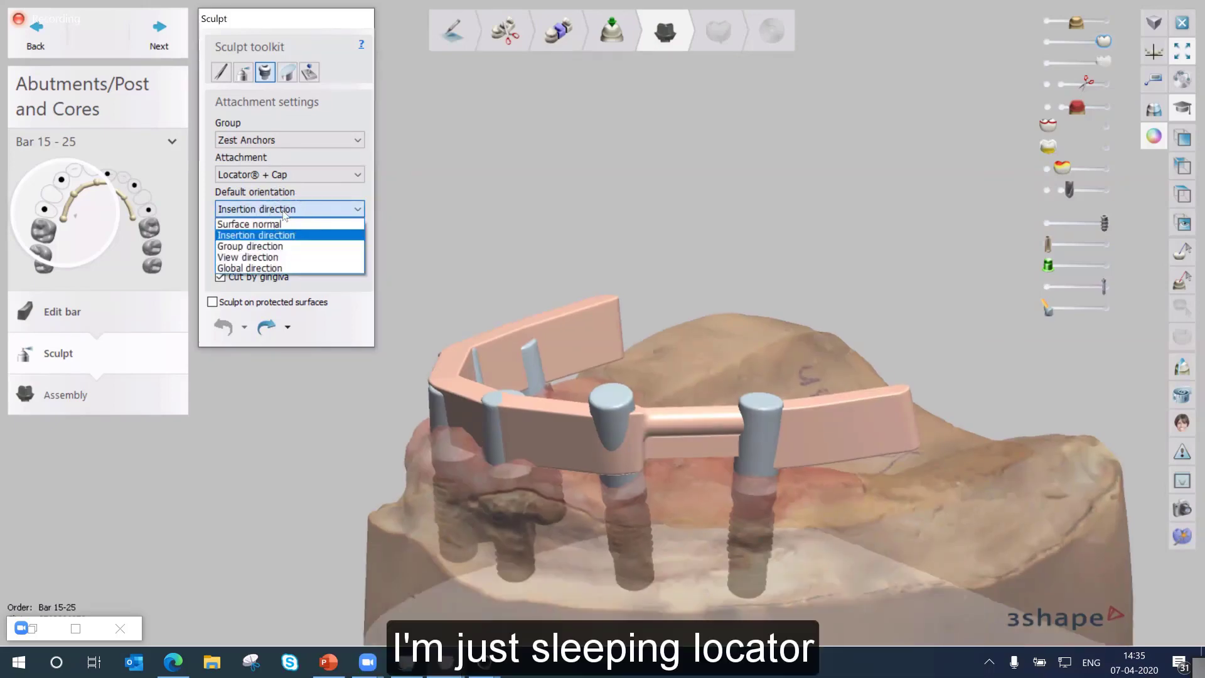
pyautogui.click(279, 209)
pyautogui.click(289, 174)
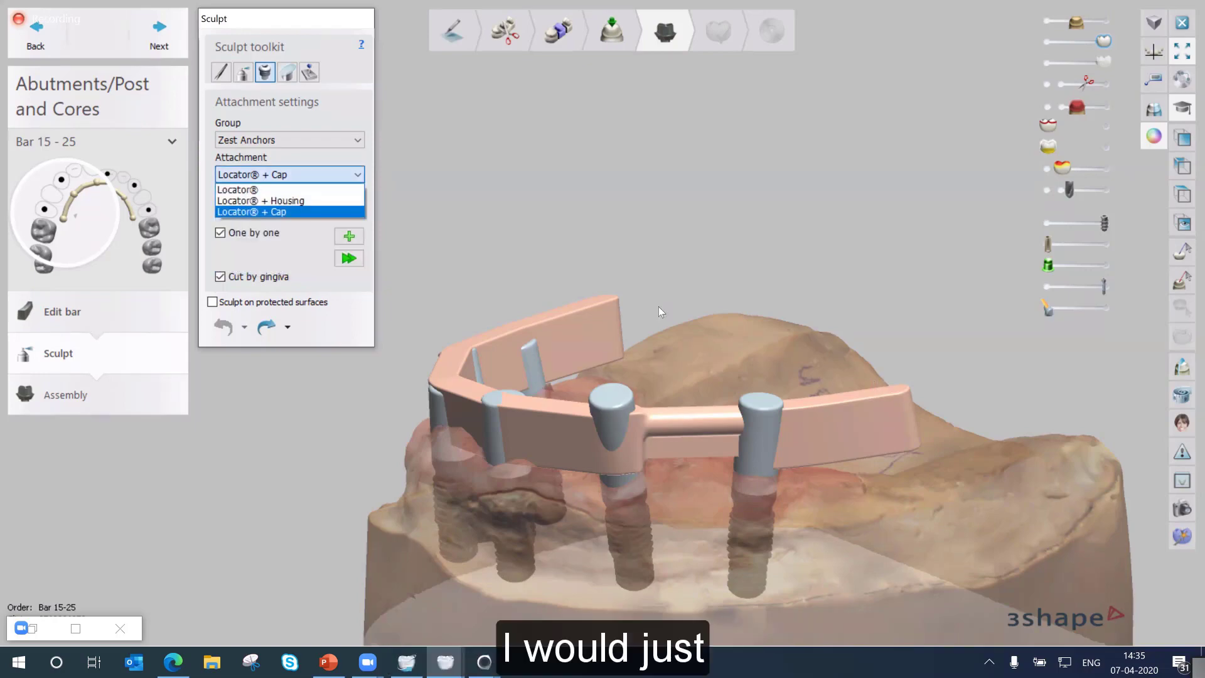
pyautogui.click(264, 188)
# Try the Surface normal, Insertion direction and View direction default orientations by previewing the locator on the bar
pyautogui.moveTo(627, 282); pyautogui.dragTo(869, 384, button='right')
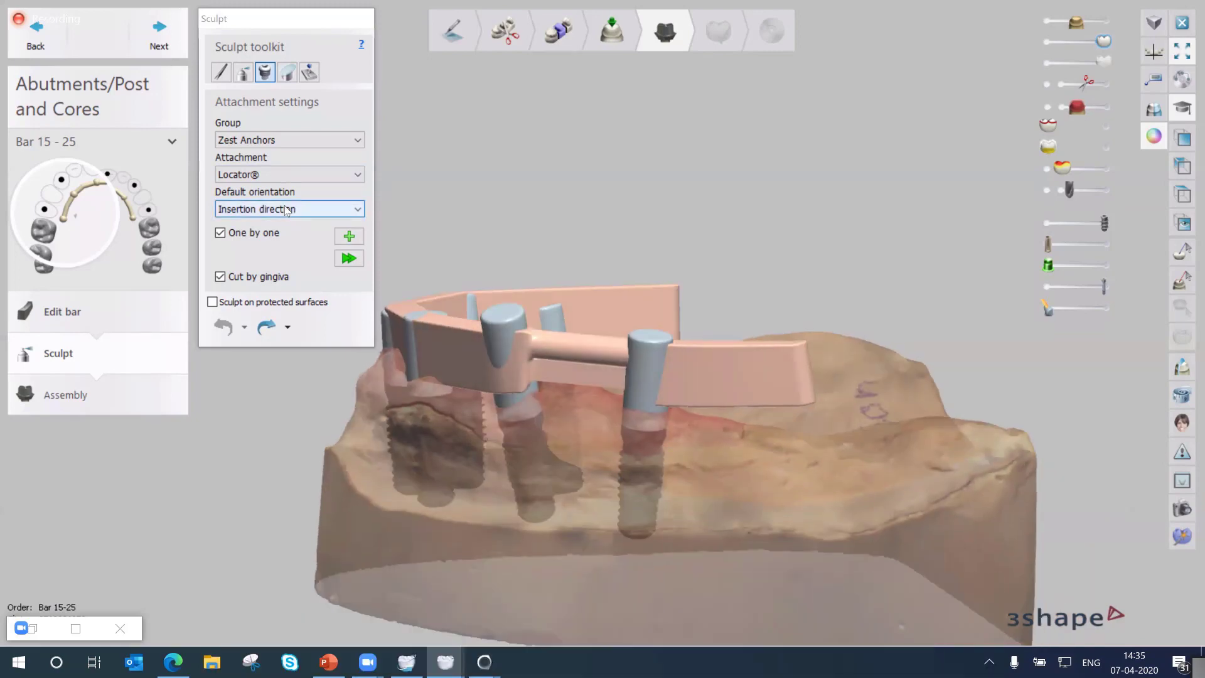
pyautogui.click(284, 211)
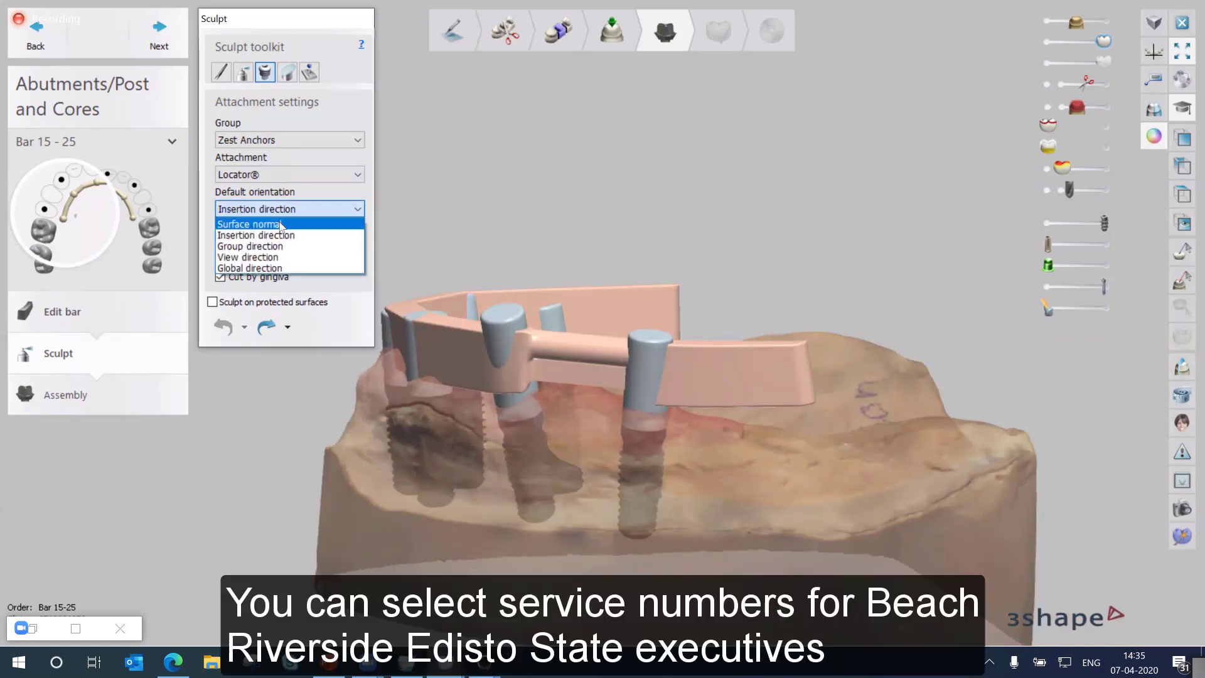
pyautogui.click(715, 342)
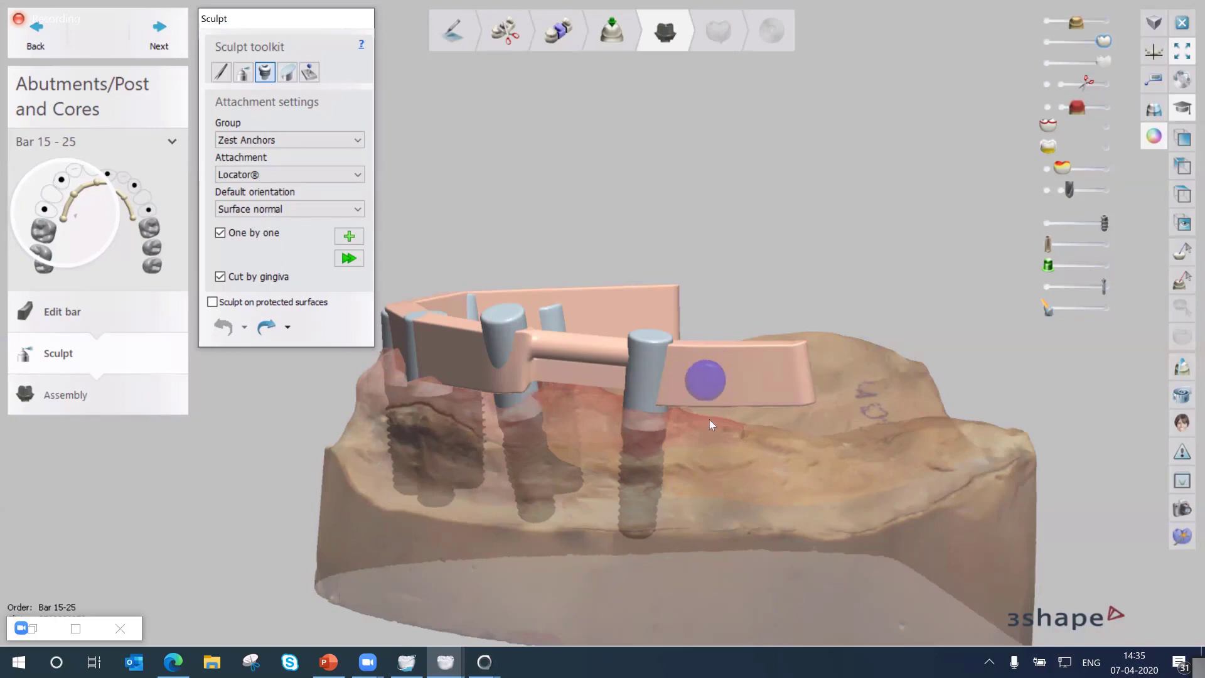
pyautogui.moveTo(747, 462); pyautogui.dragTo(747, 460, button='right')
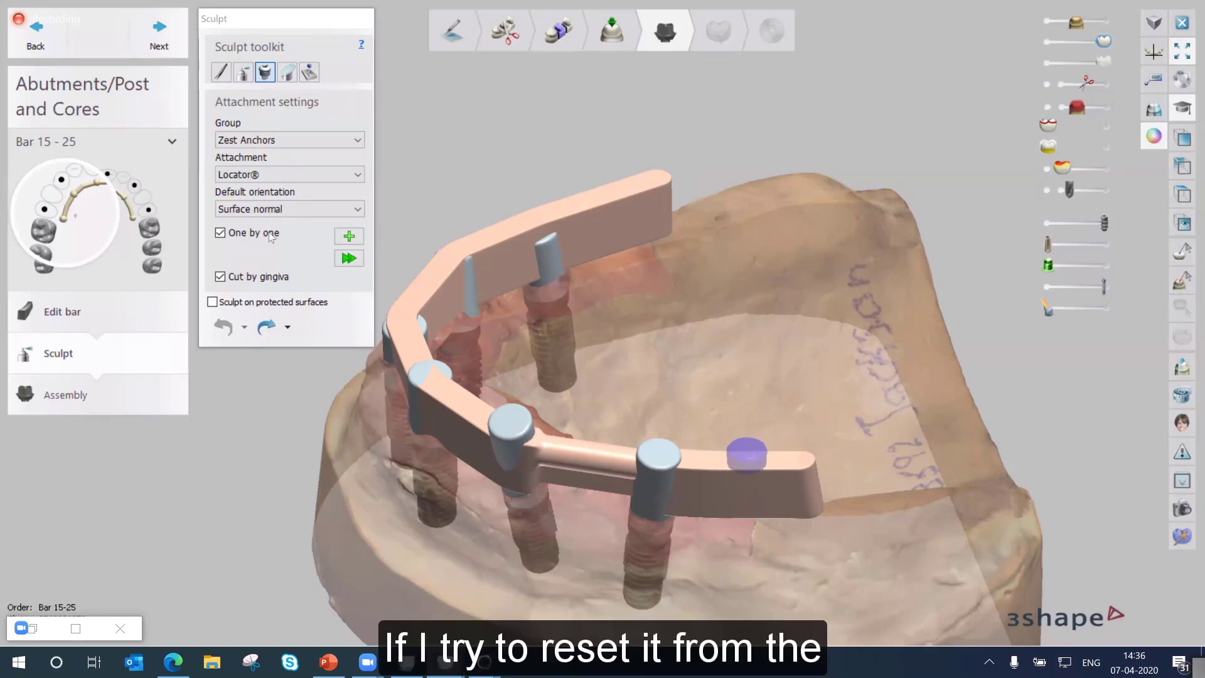
pyautogui.click(271, 210)
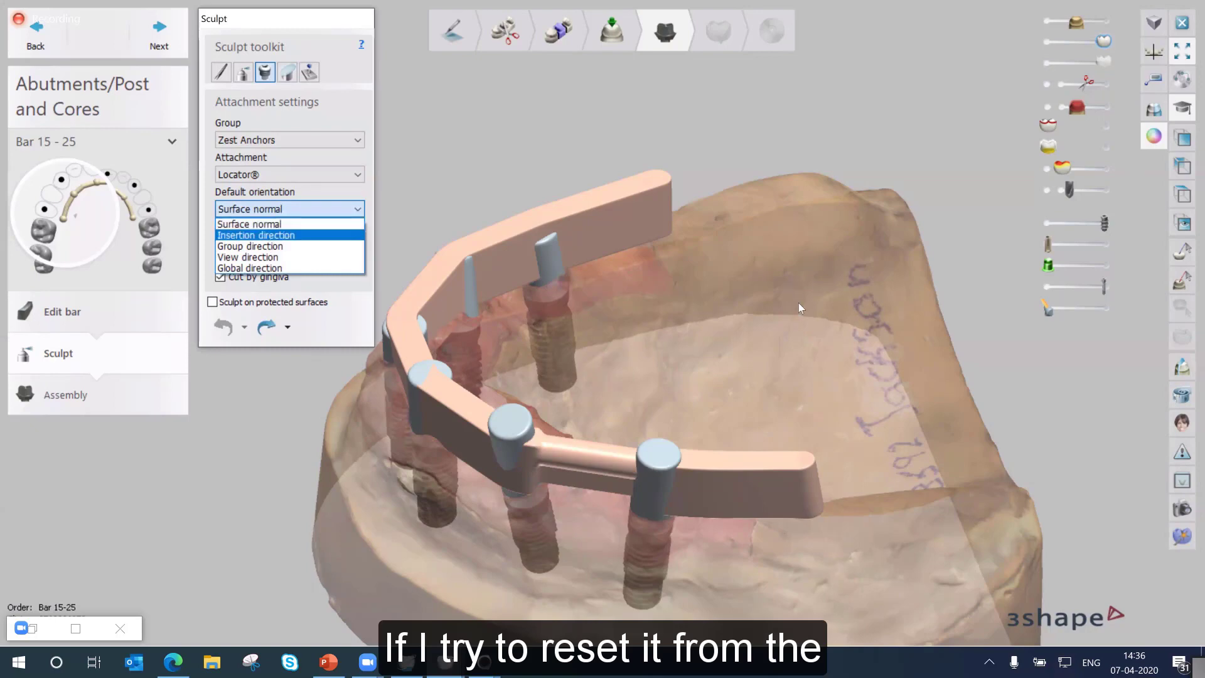
pyautogui.click(808, 359)
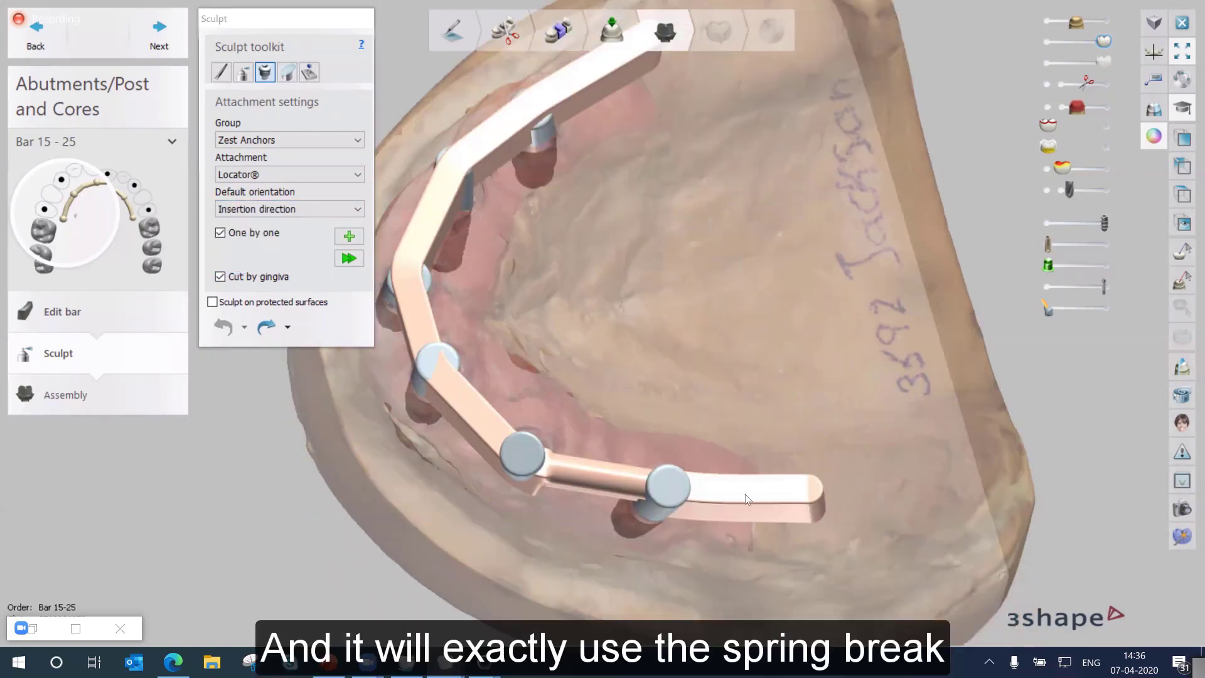
pyautogui.click(778, 501)
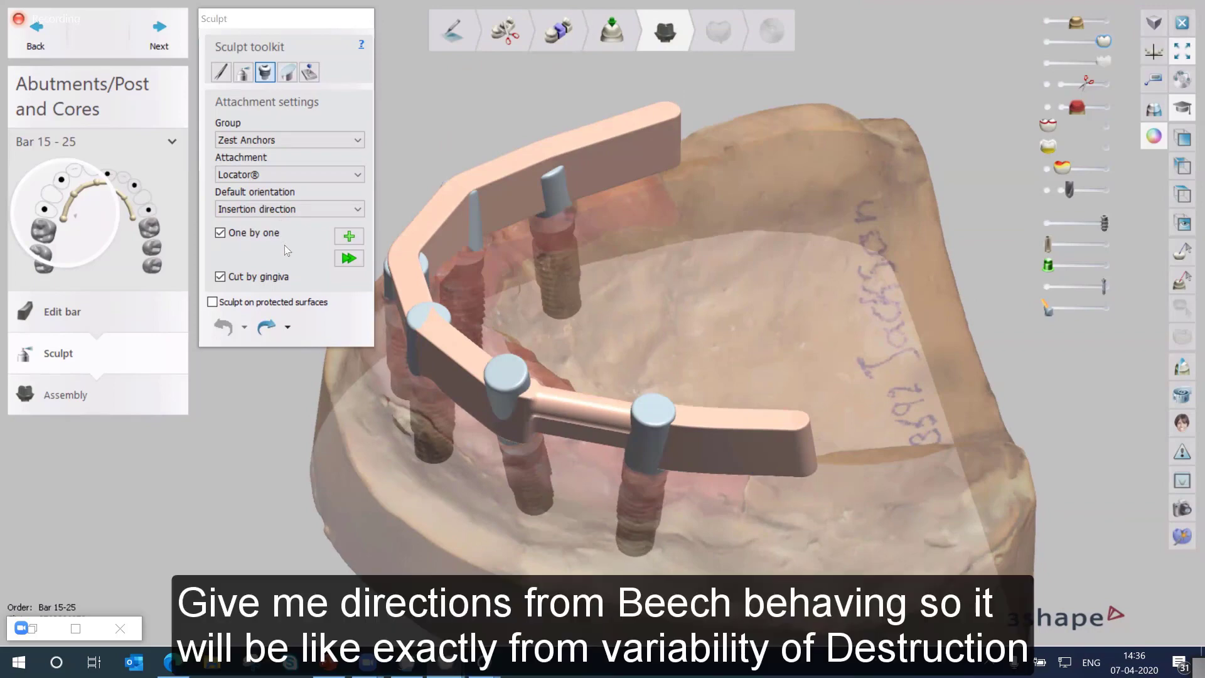
pyautogui.click(277, 211)
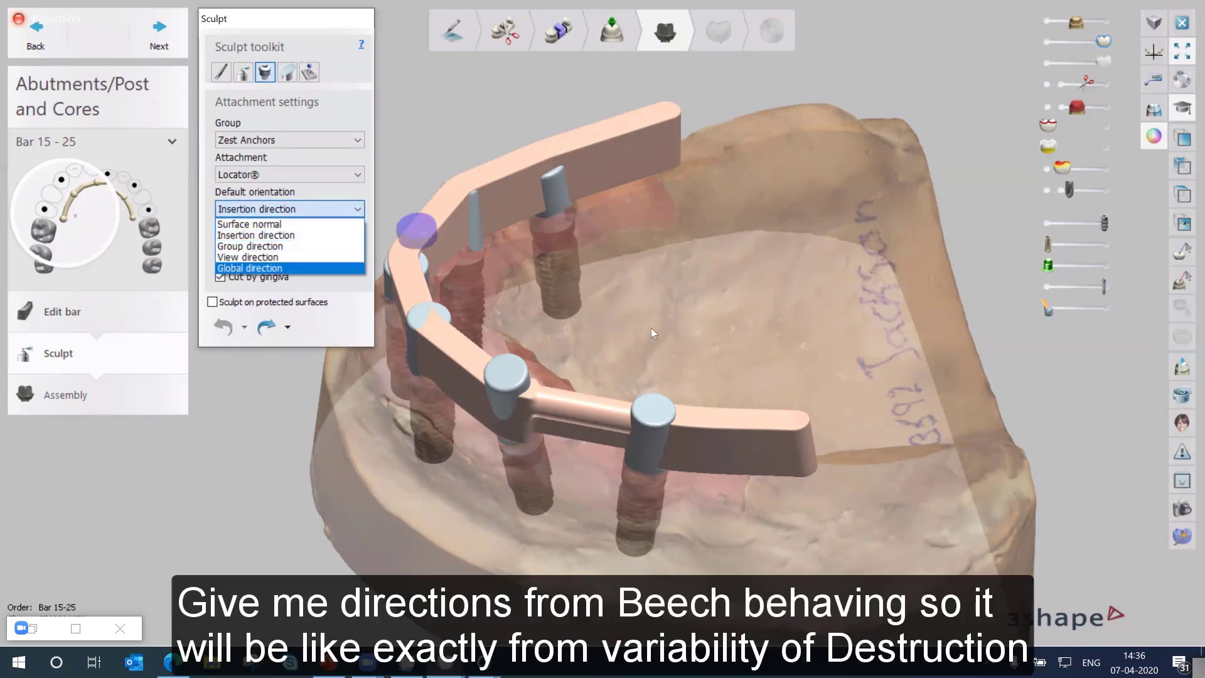
pyautogui.click(460, 392)
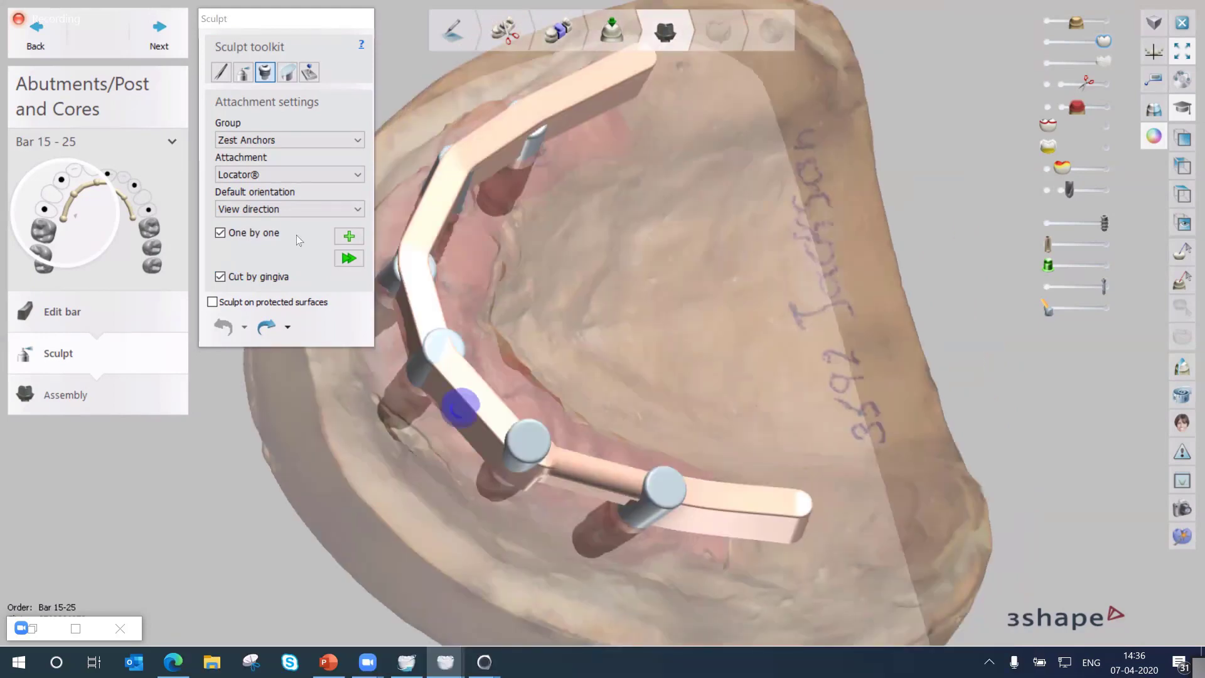
# Set the default orientation to Group direction and add a locator on top of one free end of the bar
pyautogui.click(286, 209)
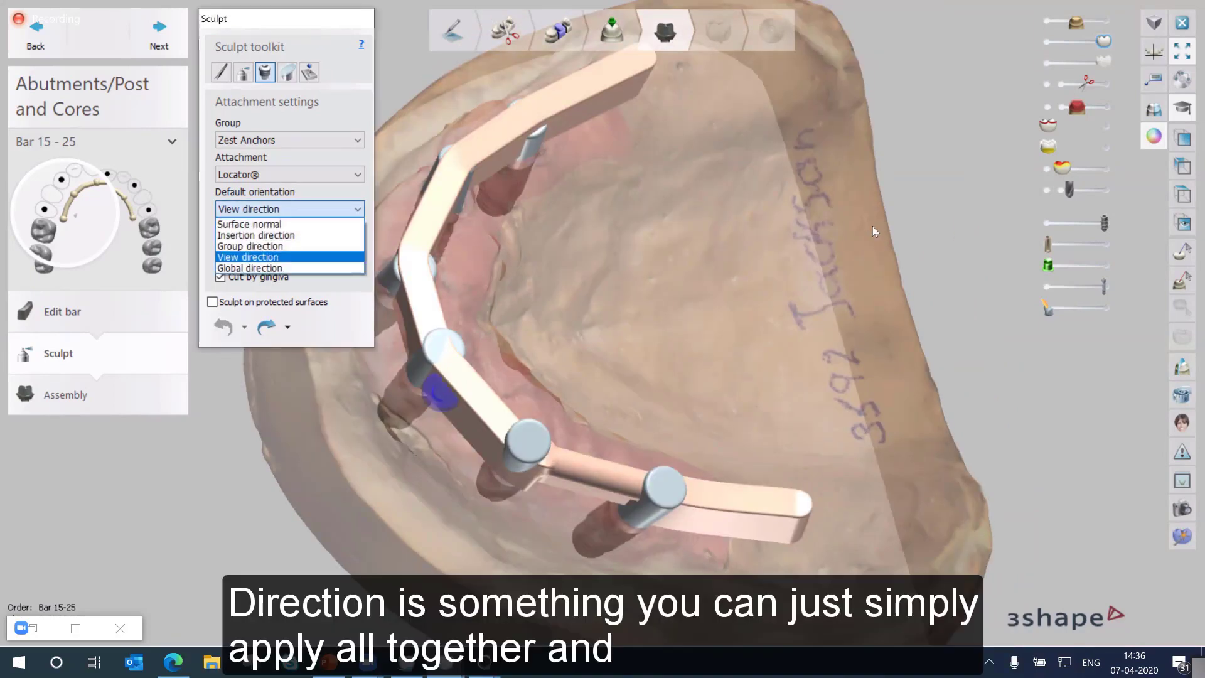
pyautogui.press('Return')
pyautogui.moveTo(850, 283)
pyautogui.mouseDown(button='right')
pyautogui.moveTo(833, 371)
pyautogui.moveTo(791, 303)
pyautogui.moveTo(777, 375)
pyautogui.moveTo(818, 401)
pyautogui.moveTo(683, 495)
pyautogui.mouseUp(button='right')
pyautogui.click(681, 488)
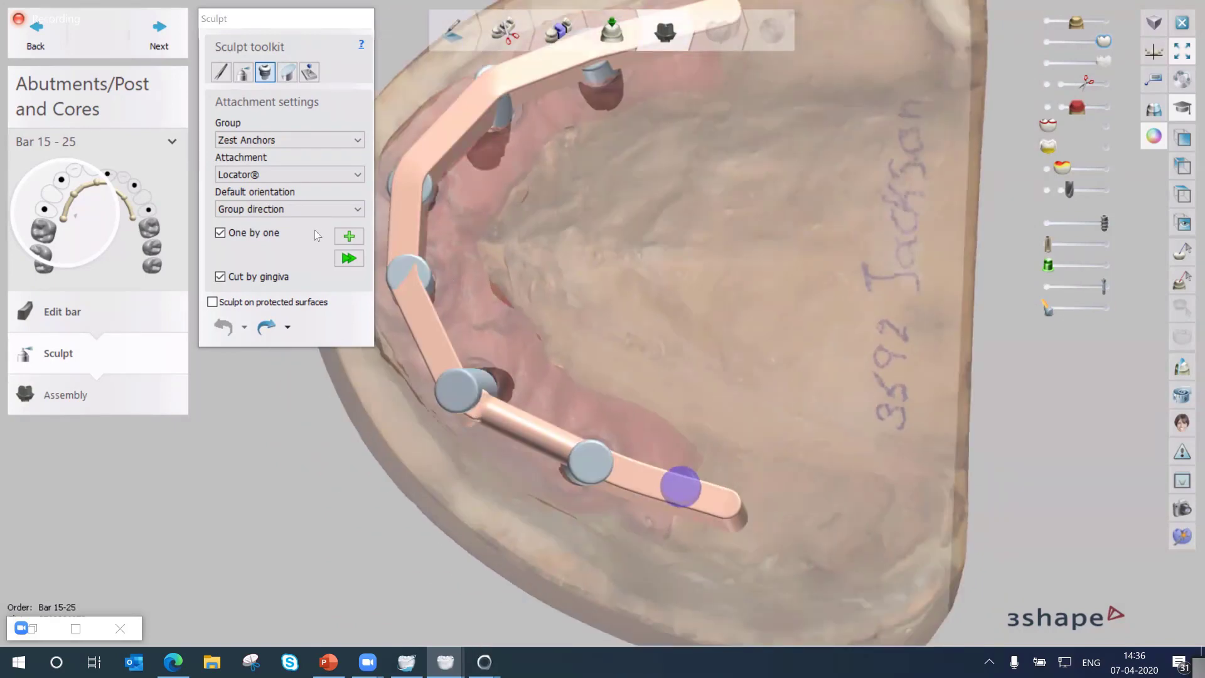
pyautogui.click(349, 237)
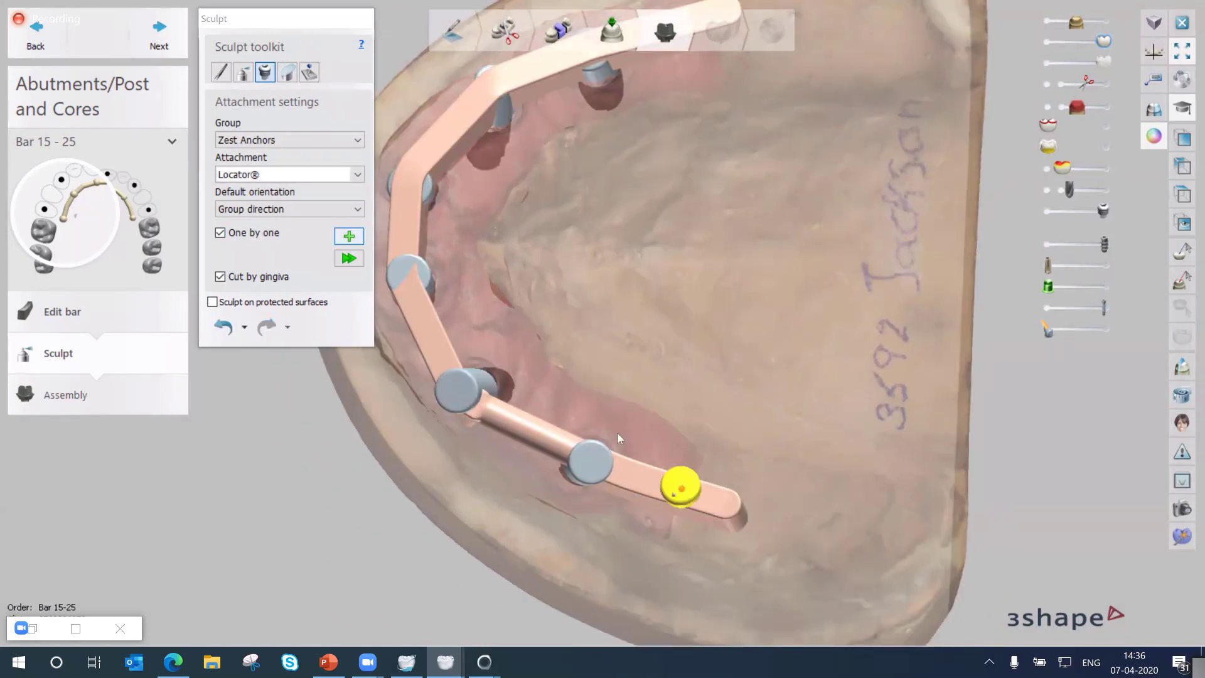
# Add a second locator on the bar's opposite free end, adjust its position, and apply both attachments to the bar
pyautogui.moveTo(656, 243); pyautogui.dragTo(677, 331, button='right')
pyautogui.scroll(-3, 794, 327)
pyautogui.scroll(3, 673, 324)
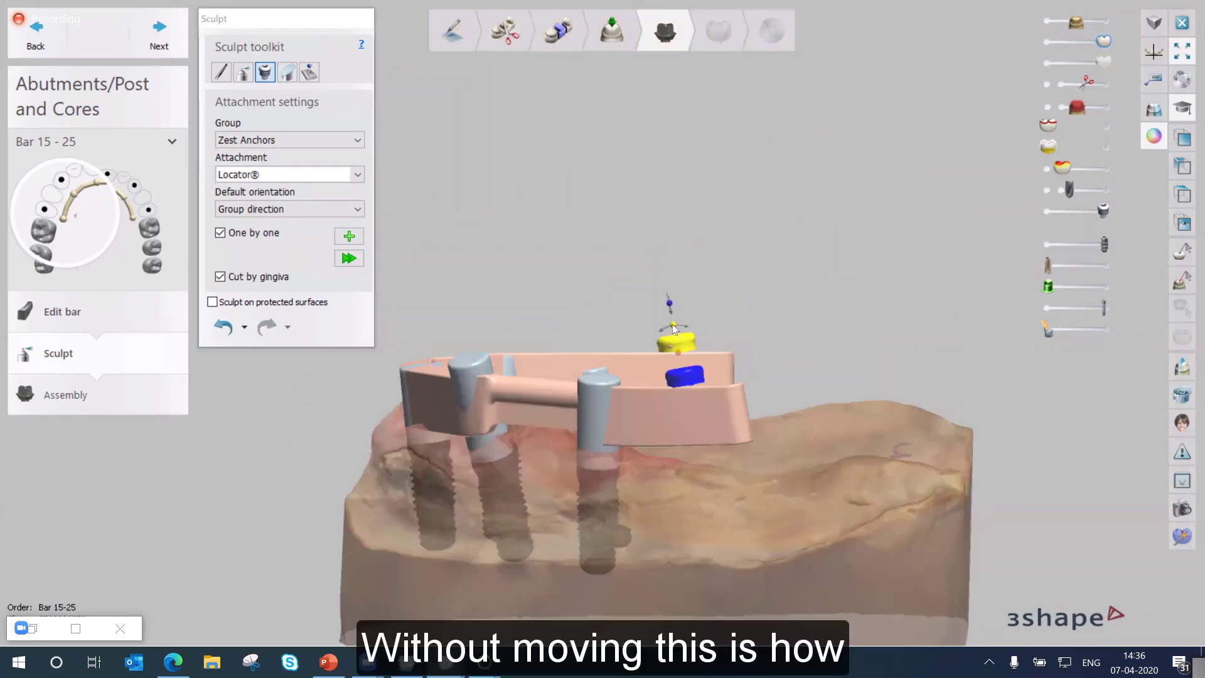
pyautogui.moveTo(684, 343); pyautogui.dragTo(680, 301)
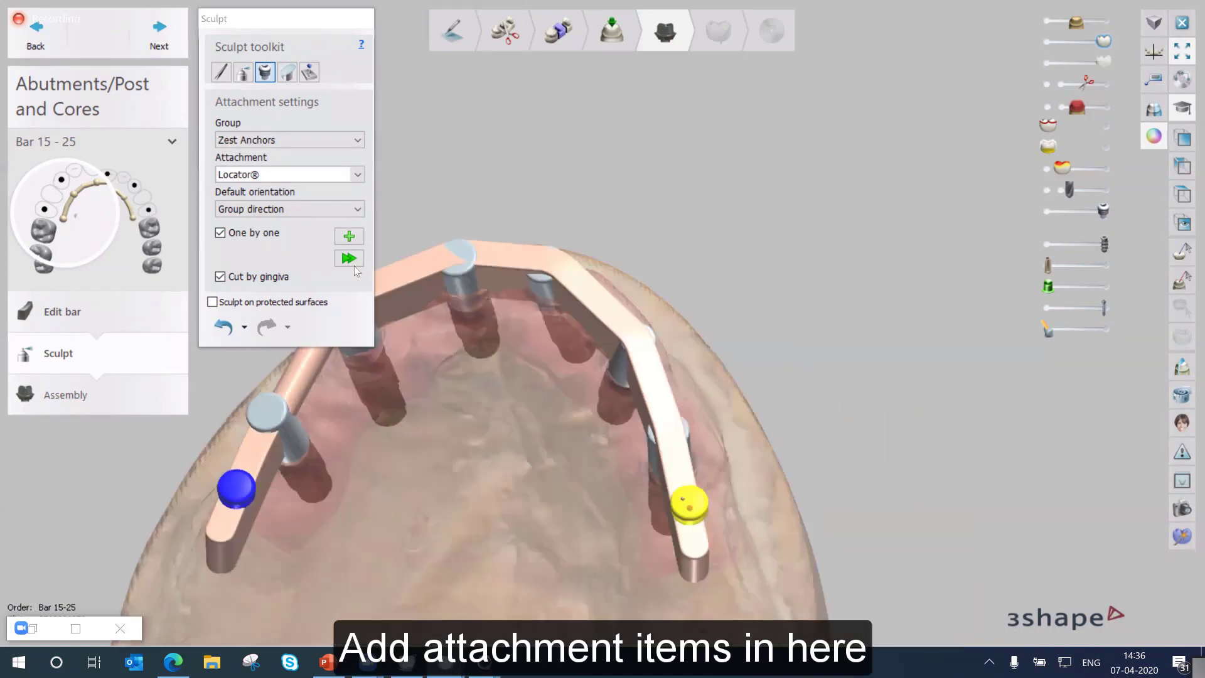
pyautogui.click(349, 259)
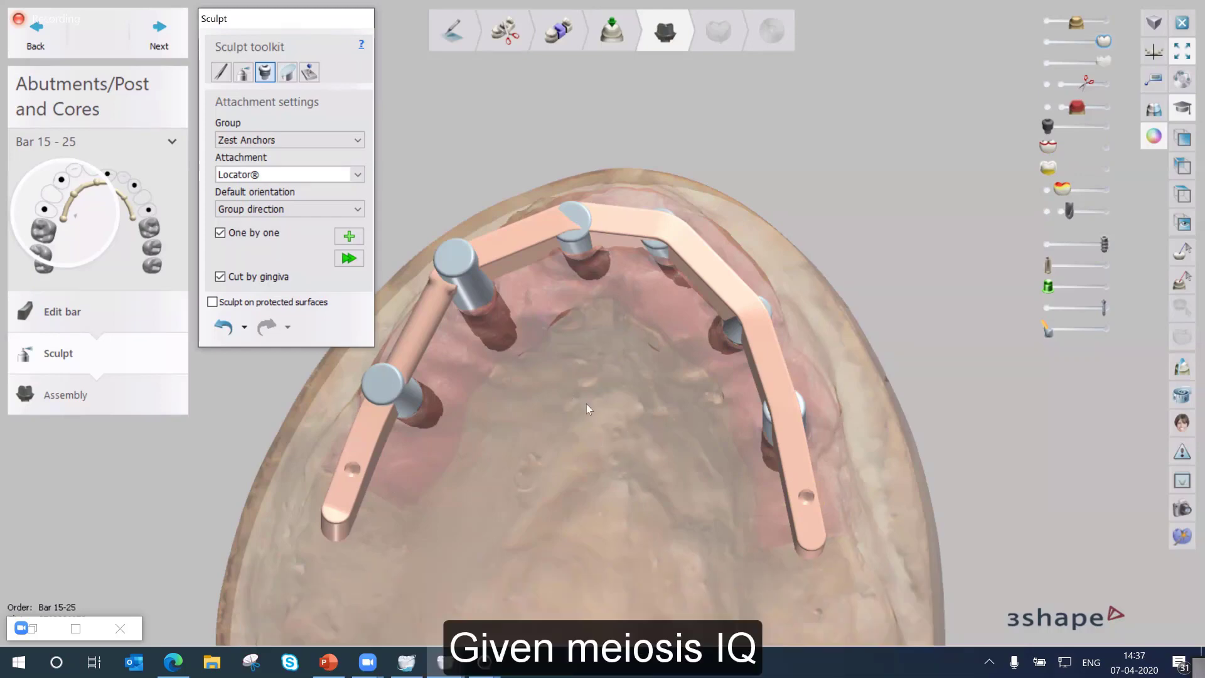
pyautogui.moveTo(588, 409); pyautogui.dragTo(333, 161, button='right')
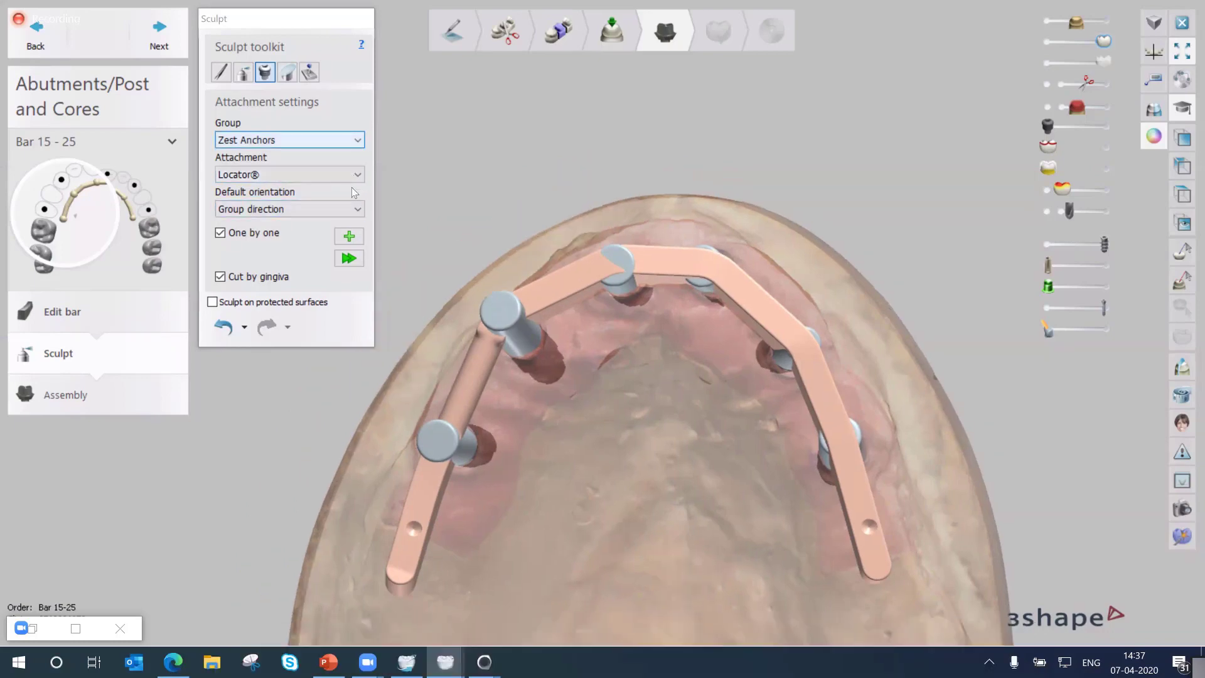
# Switch the attachment group to Attachments and choose the Slide Attachment
pyautogui.click(319, 140)
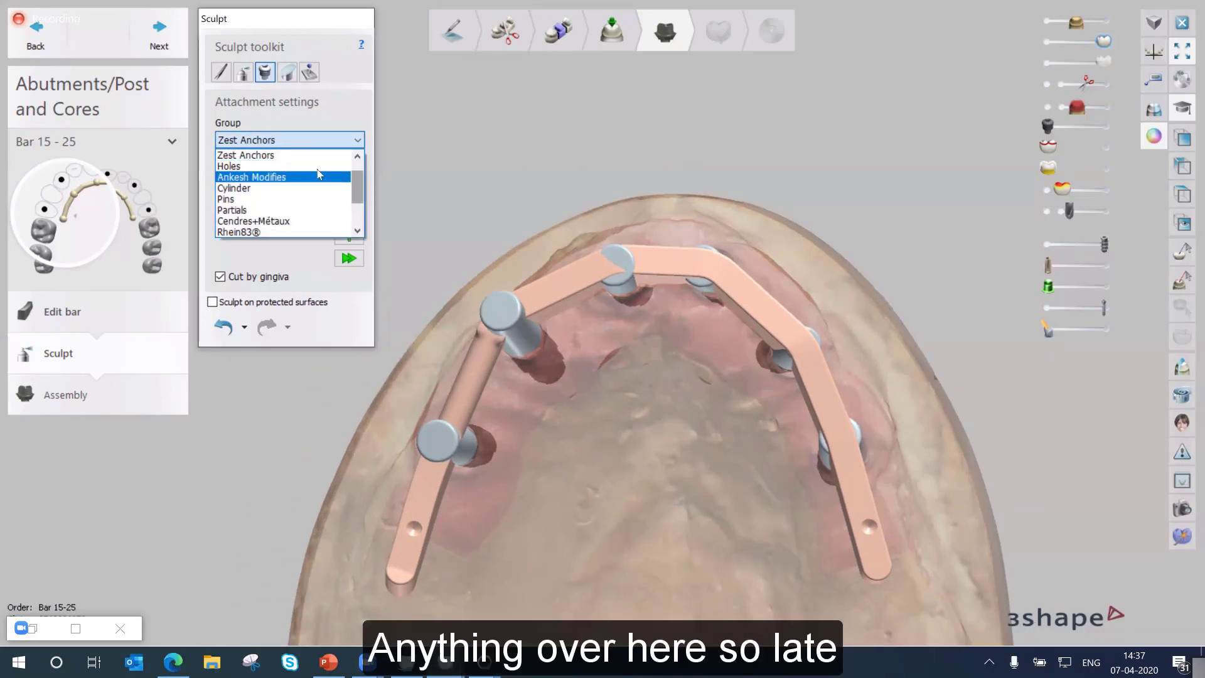
pyautogui.scroll(1, 317, 183)
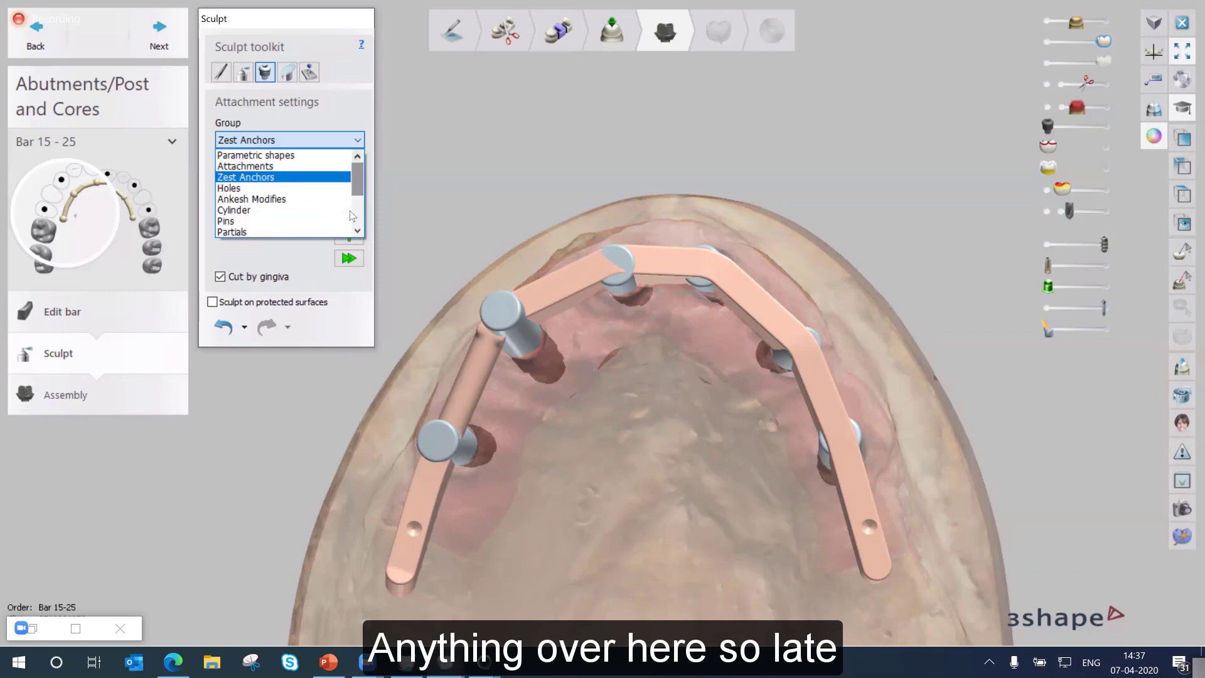
pyautogui.click(314, 166)
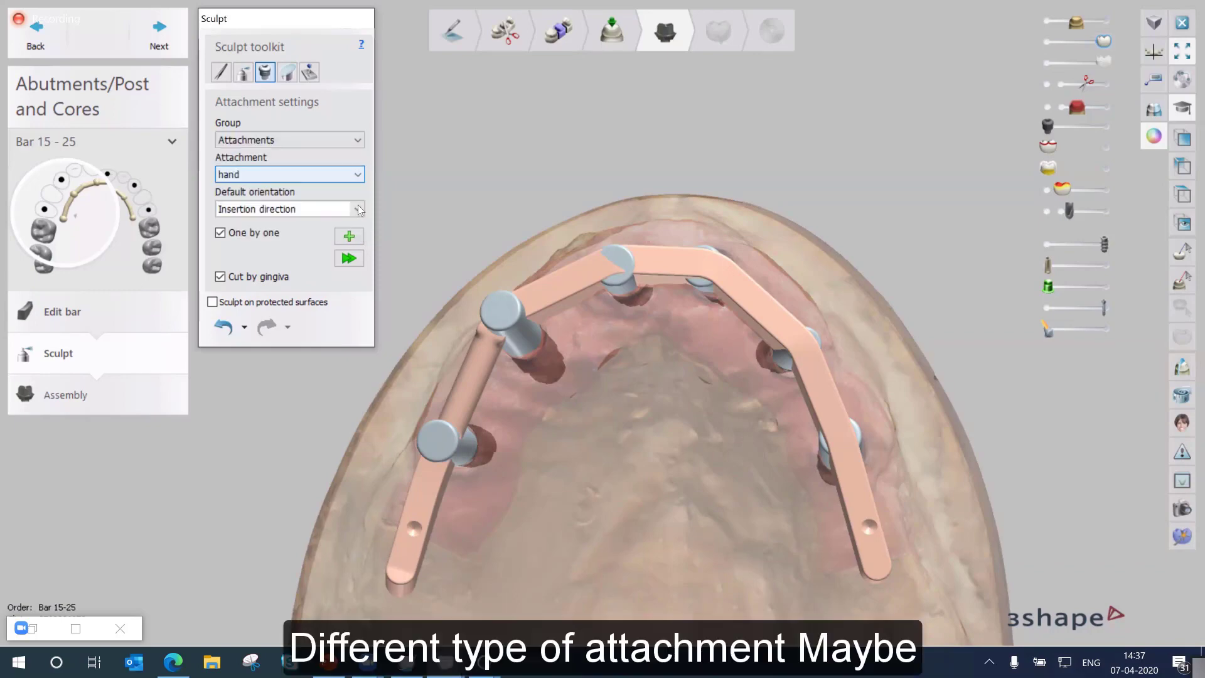
pyautogui.click(331, 175)
pyautogui.scroll(-1, 331, 209)
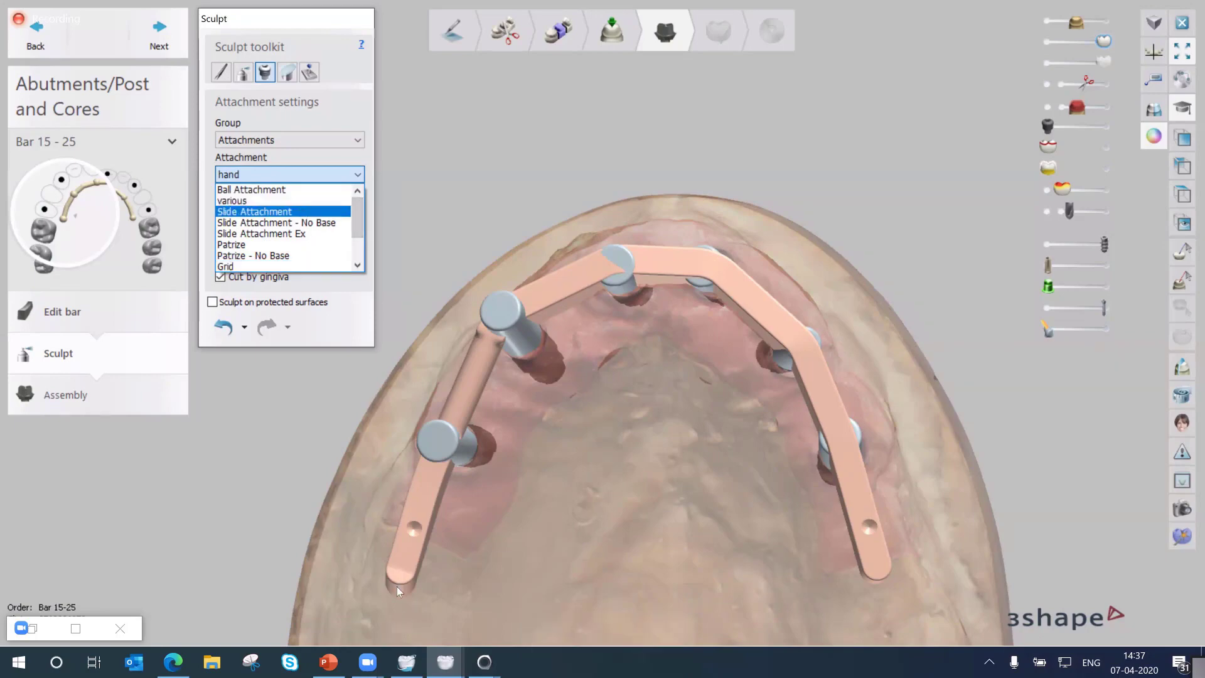
pyautogui.click(314, 212)
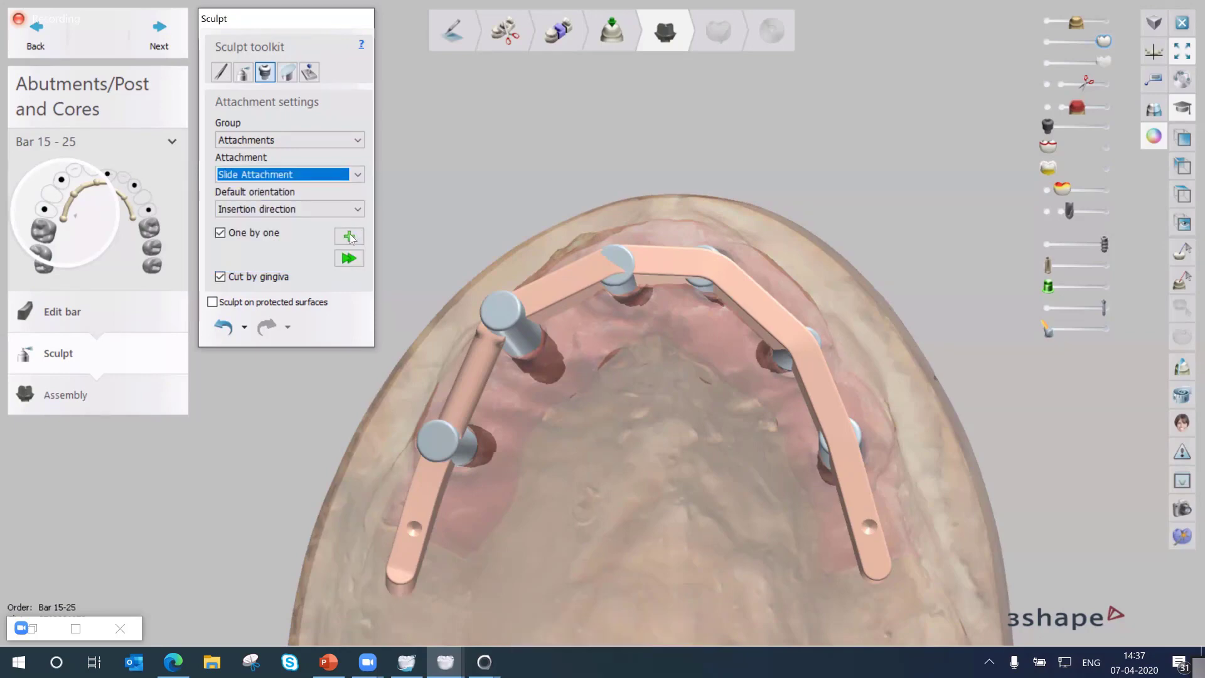
# Try a slide attachment against the end face of the bar's free end, inspect its fit and delete it
pyautogui.moveTo(546, 448)
pyautogui.mouseDown(button='right')
pyautogui.moveTo(555, 428)
pyautogui.moveTo(509, 429)
pyautogui.moveTo(546, 469)
pyautogui.mouseUp(button='right')
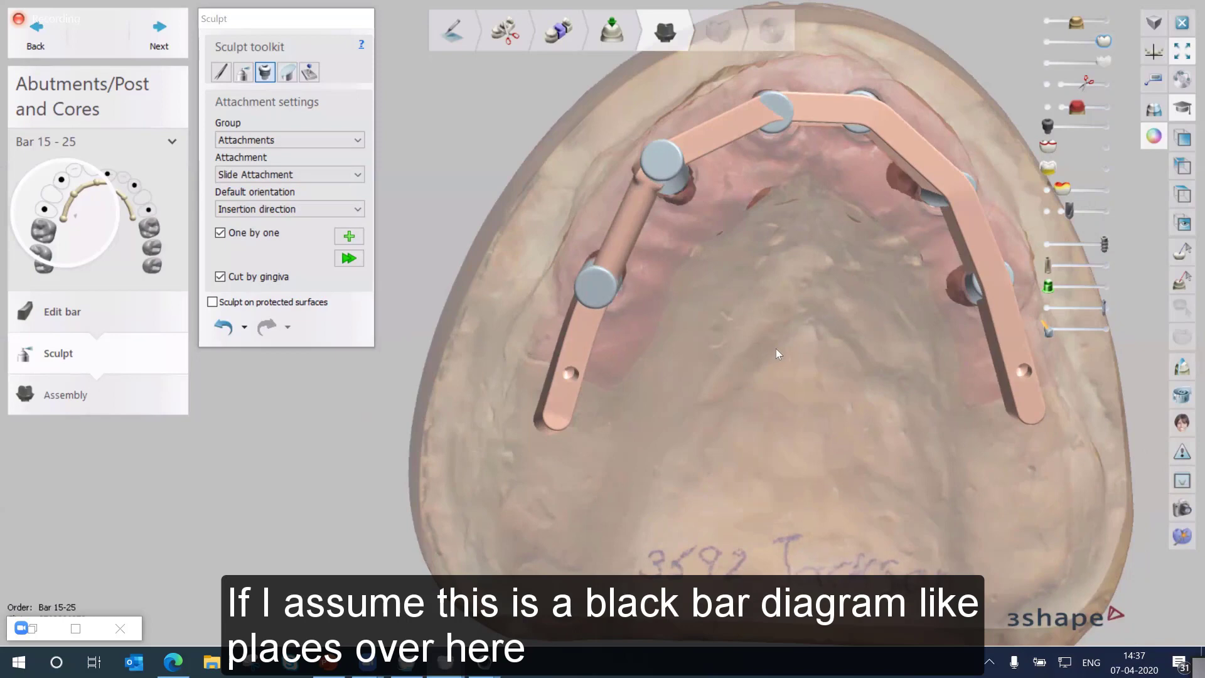
pyautogui.moveTo(777, 404); pyautogui.dragTo(844, 413, button='right')
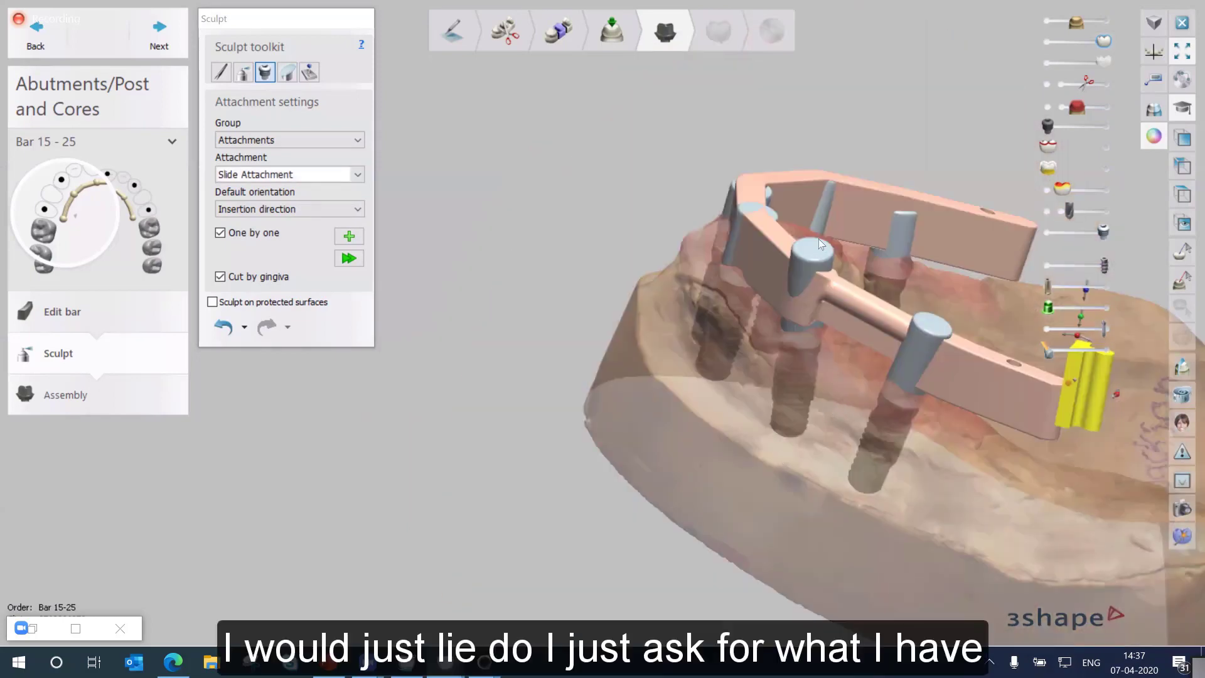
pyautogui.moveTo(819, 264); pyautogui.dragTo(816, 290, button='right')
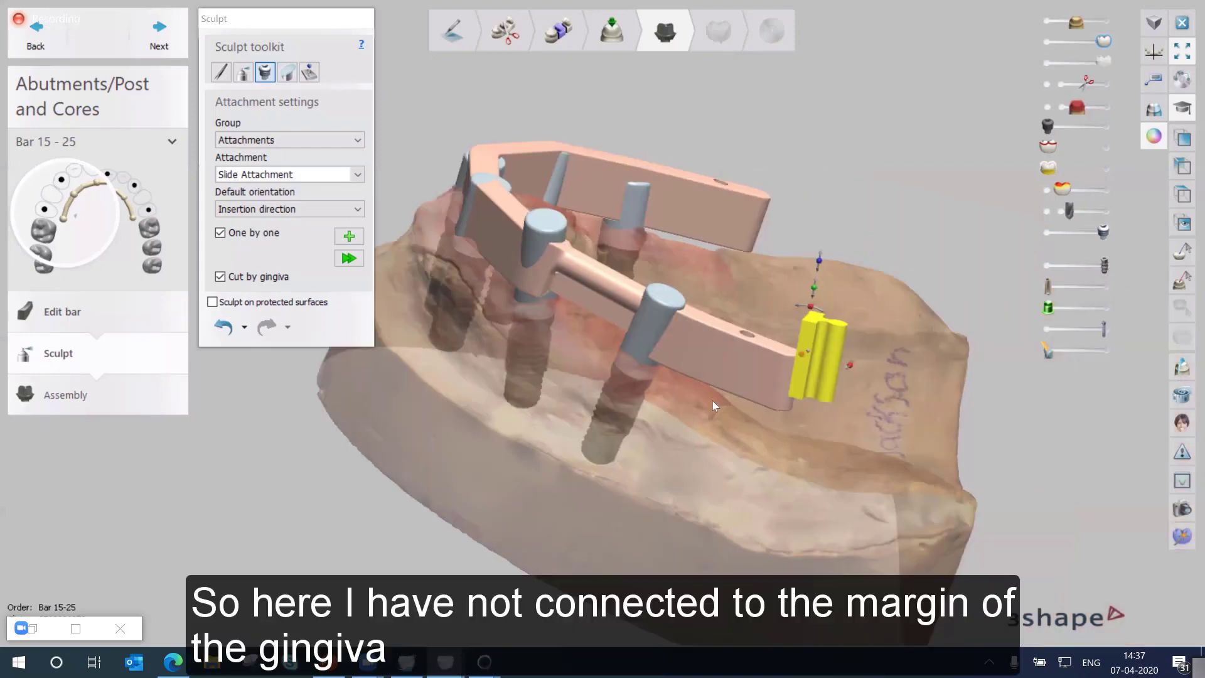
pyautogui.scroll(2, 838, 362)
pyautogui.moveTo(823, 376); pyautogui.dragTo(796, 353, button='right')
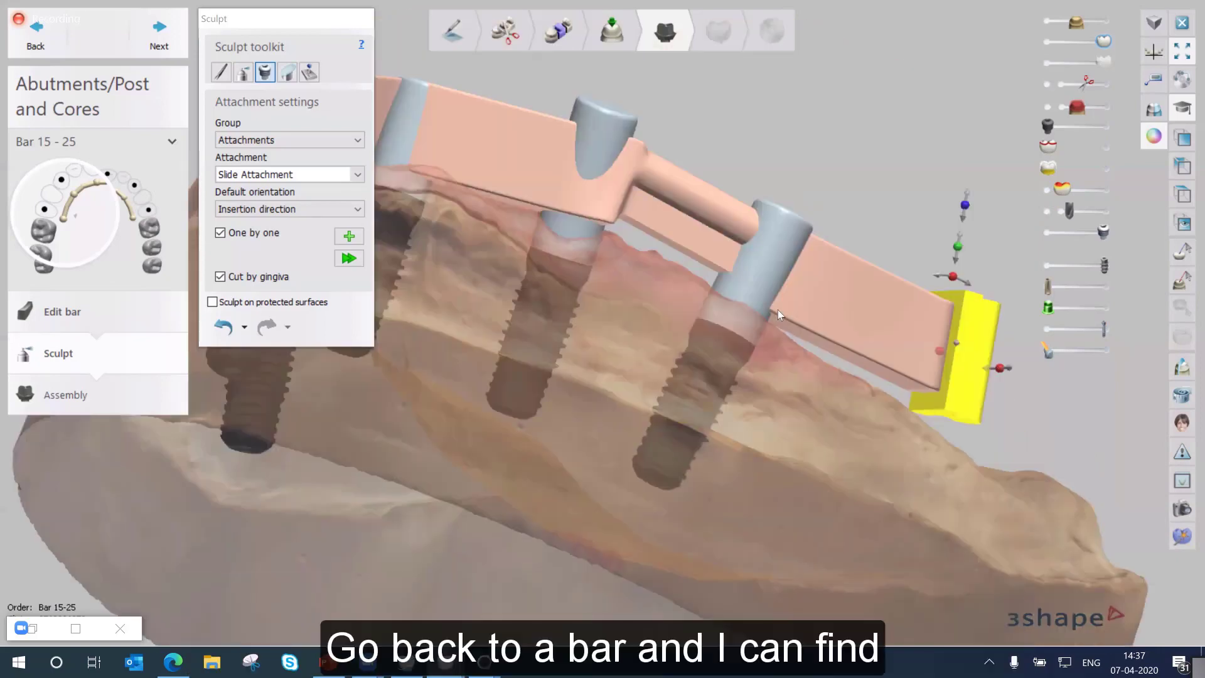
pyautogui.moveTo(778, 310); pyautogui.dragTo(778, 332, button='right')
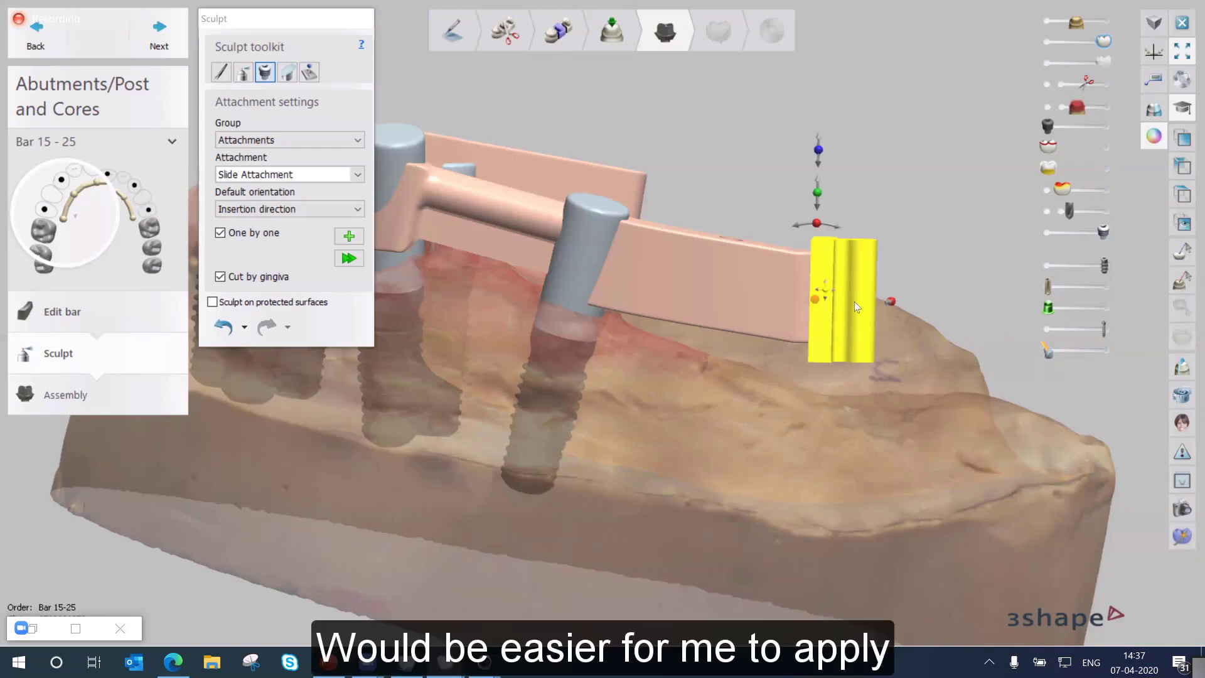
pyautogui.rightClick(835, 270)
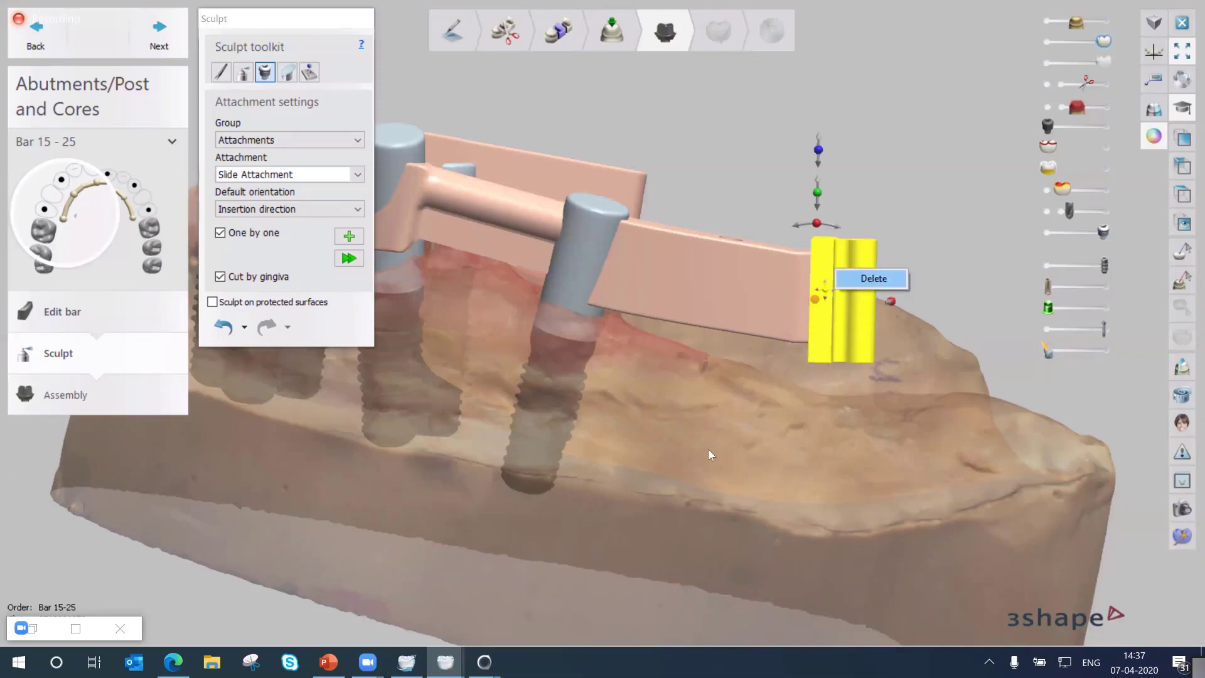
pyautogui.click(874, 278)
# Choose the various attachment and place the spiky shape on top of the bar's front section
pyautogui.moveTo(589, 498); pyautogui.dragTo(624, 473, button='right')
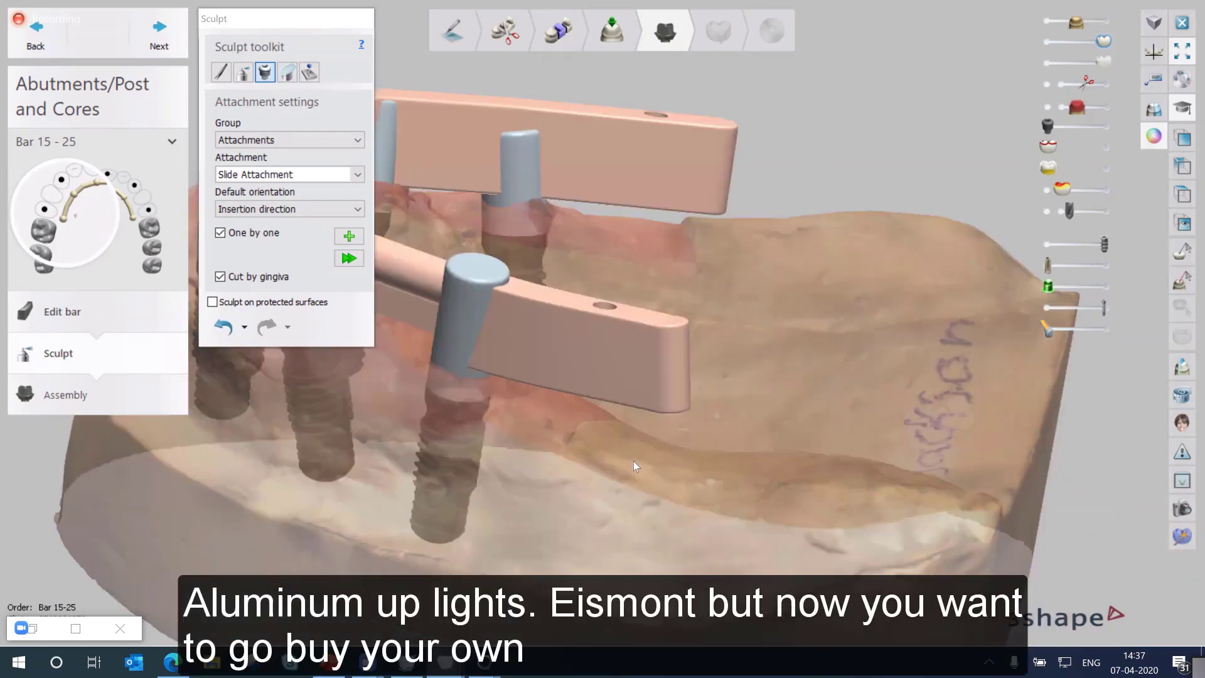
pyautogui.moveTo(691, 391); pyautogui.dragTo(771, 416, button='right')
pyautogui.moveTo(790, 422); pyautogui.dragTo(703, 352, button='right')
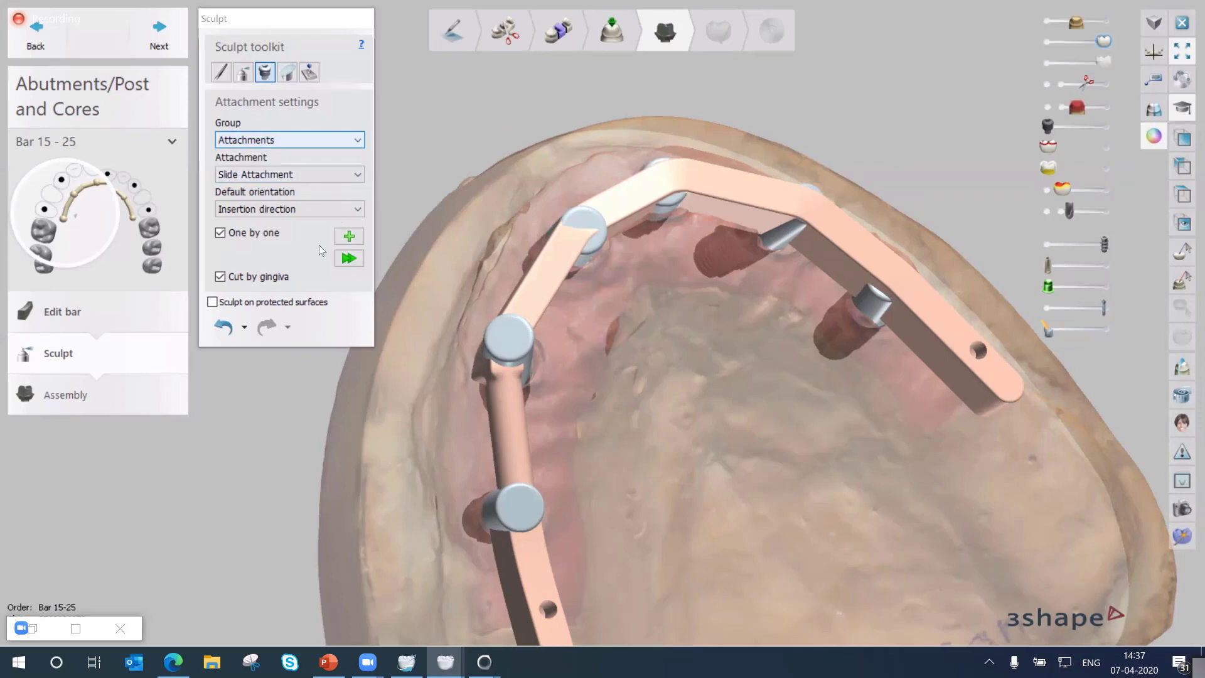
pyautogui.click(295, 174)
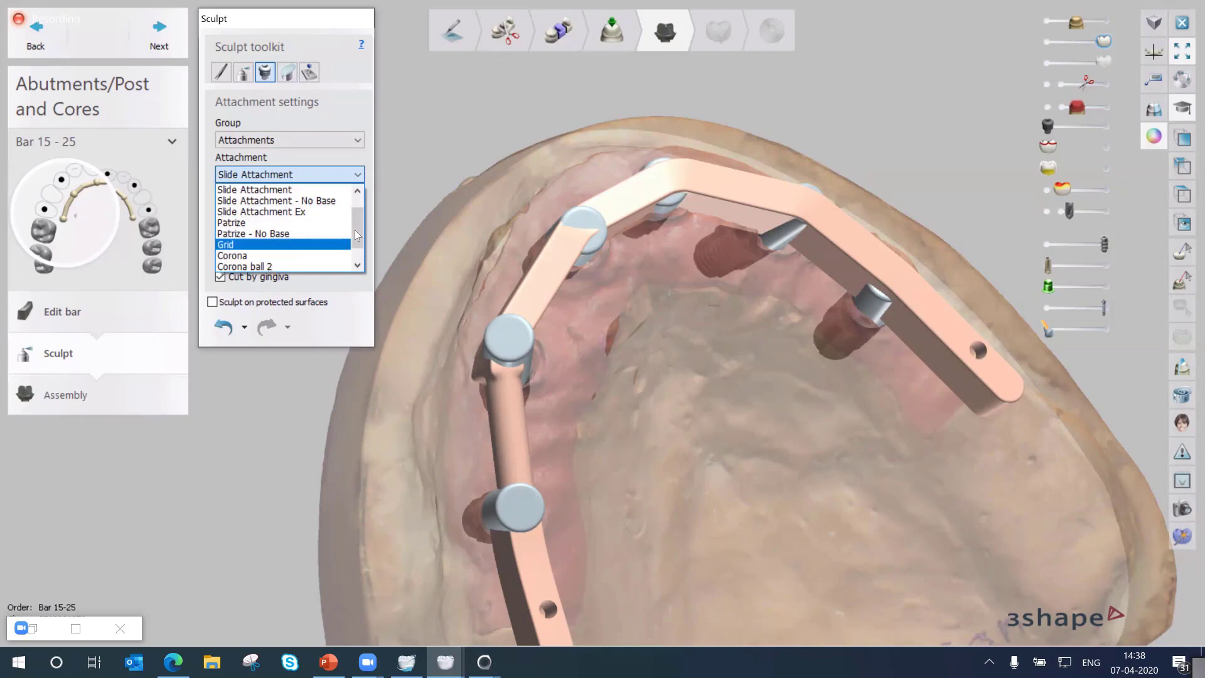
pyautogui.scroll(-1, 314, 251)
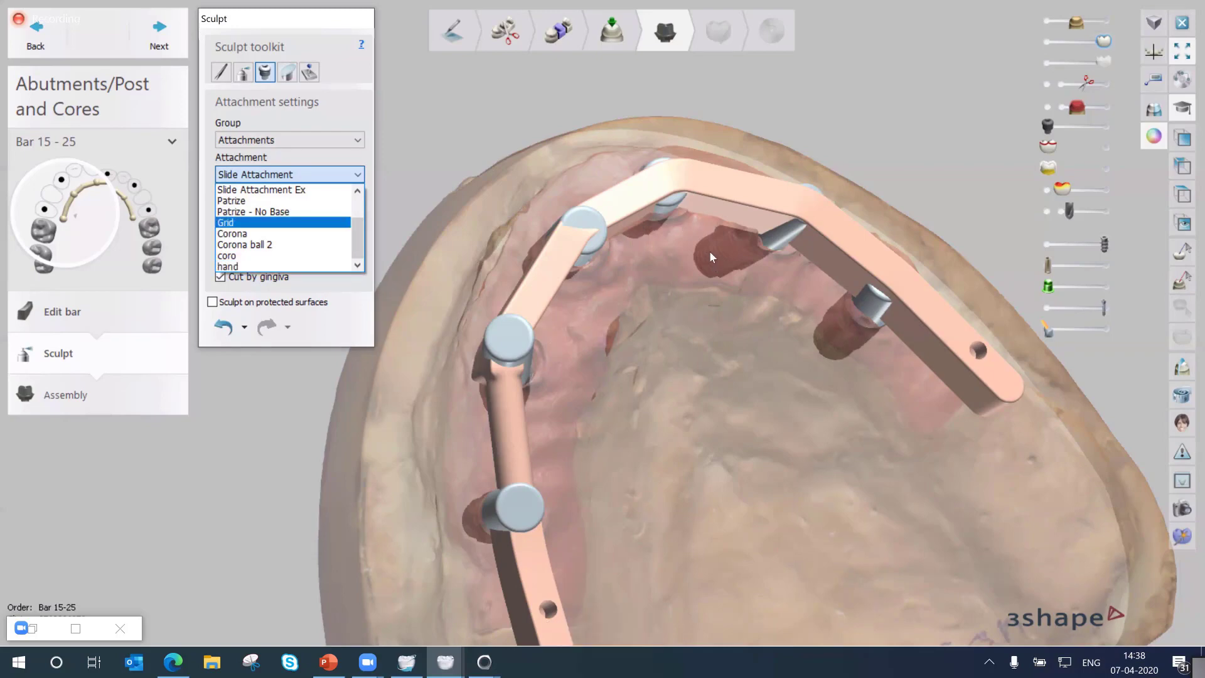
pyautogui.click(681, 238)
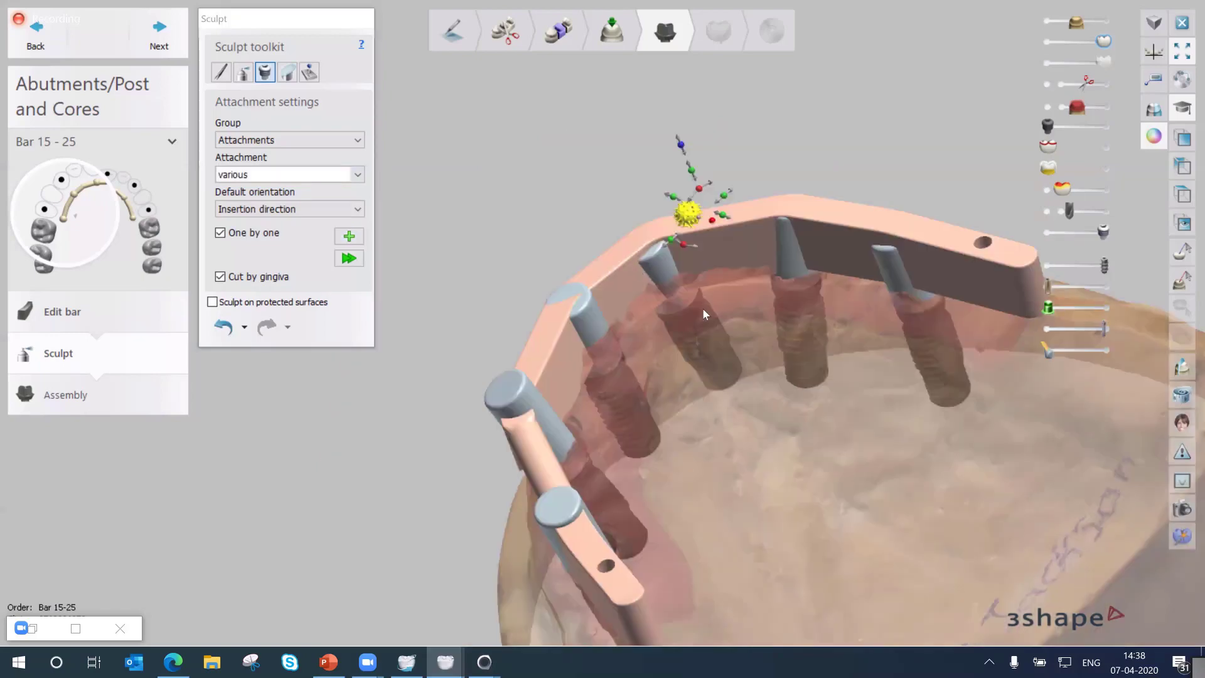
# Try stretching the spiky attachment along one direction and undo the change
pyautogui.scroll(5, 746, 276)
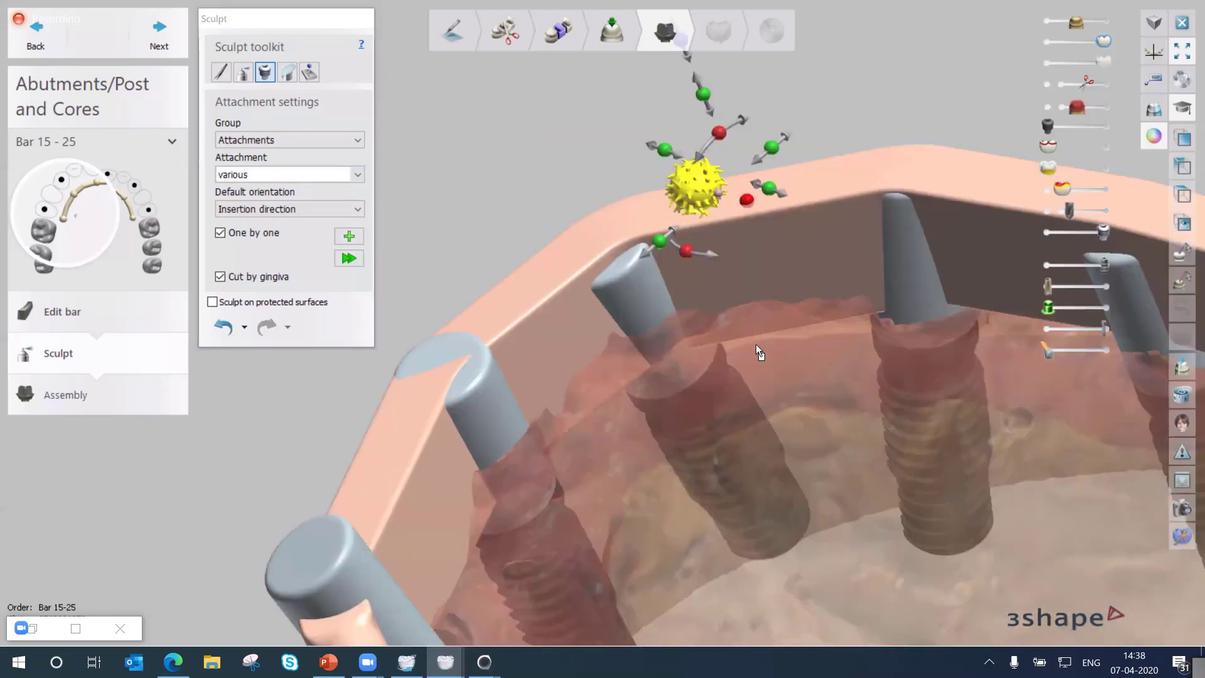
pyautogui.moveTo(877, 328); pyautogui.dragTo(782, 328, button='middle')
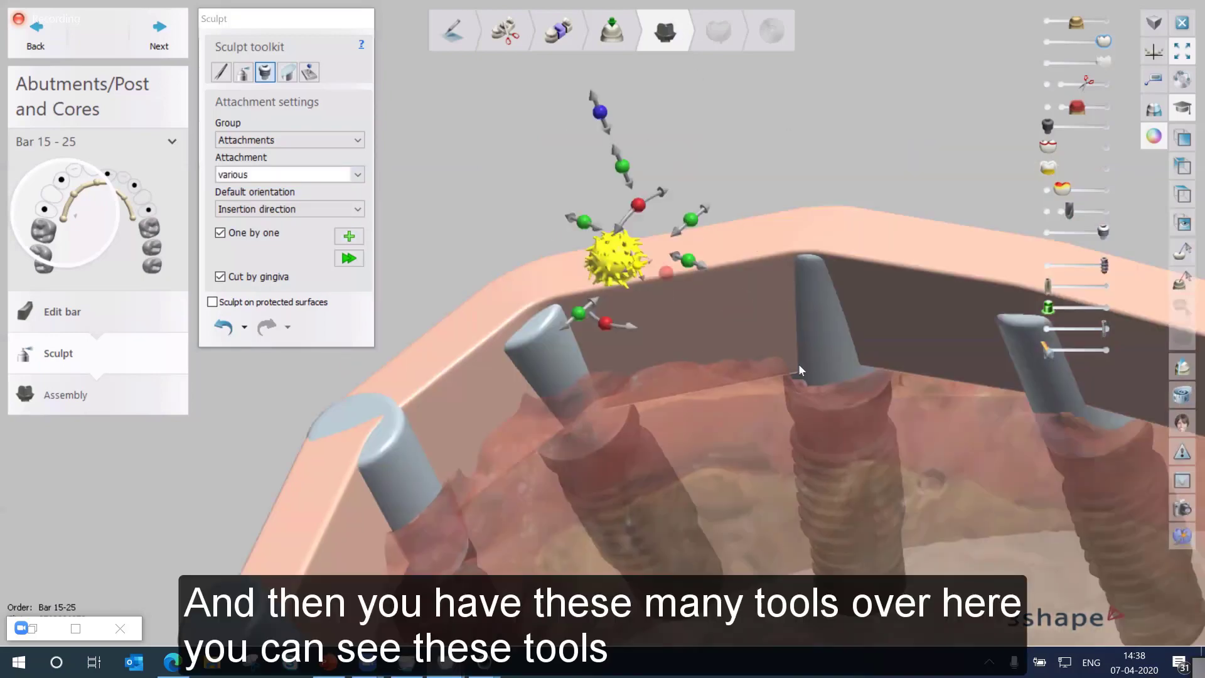
pyautogui.moveTo(757, 281); pyautogui.dragTo(686, 328, button='right')
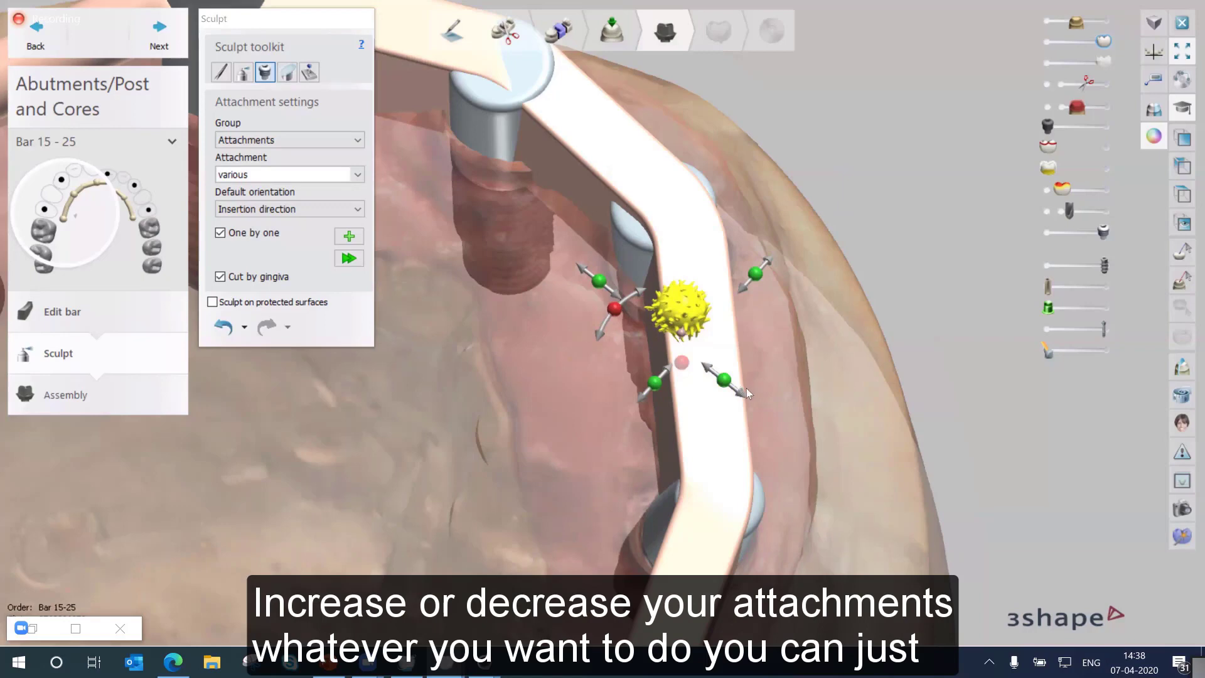
pyautogui.moveTo(724, 380); pyautogui.dragTo(738, 380)
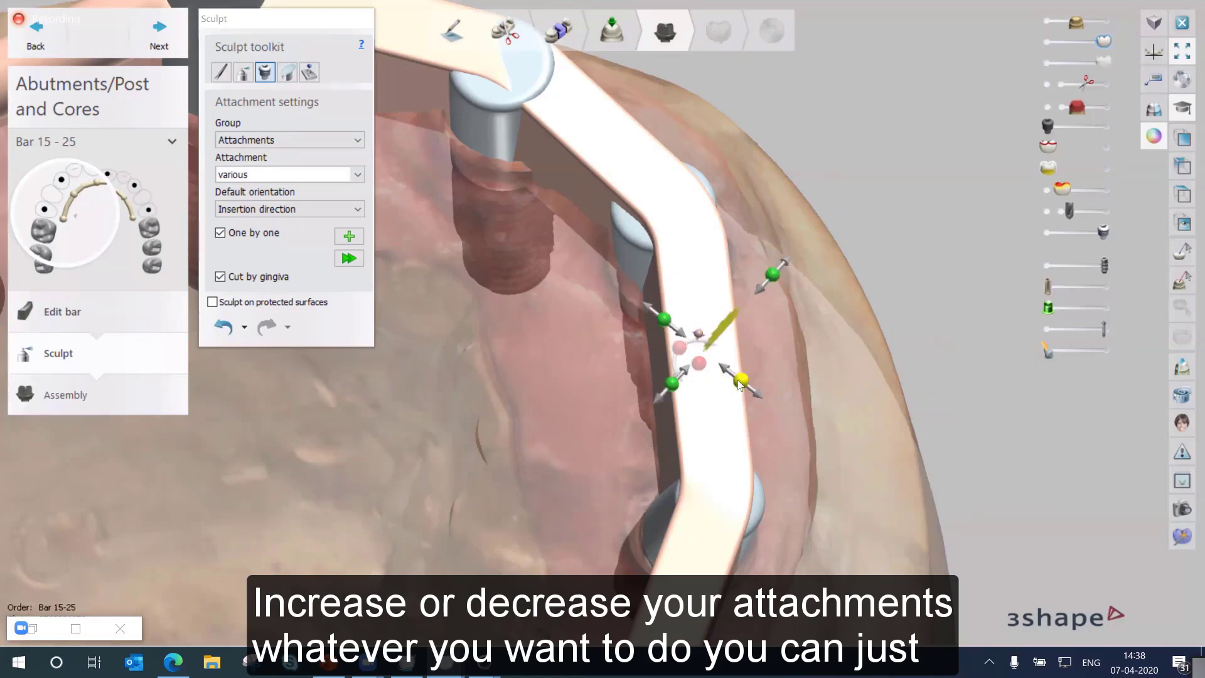
pyautogui.click(223, 328)
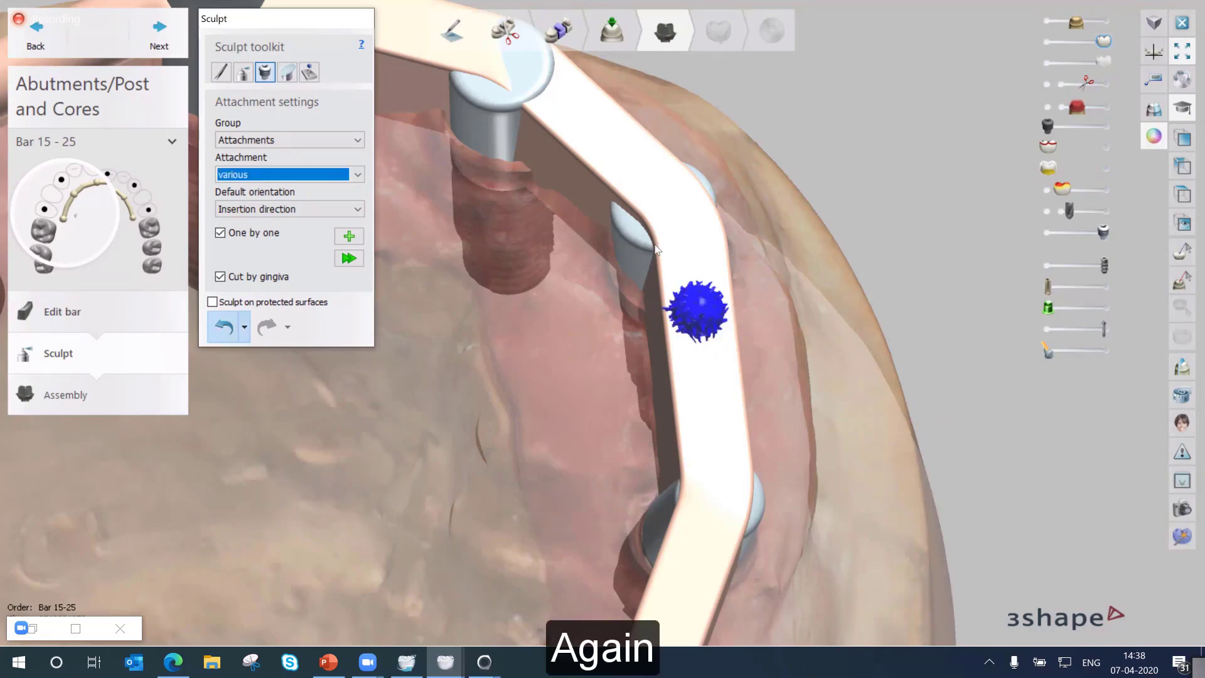
# Try the hand attachment by previewing it on the bar near the spiky shape
pyautogui.moveTo(646, 243); pyautogui.dragTo(645, 232, button='right')
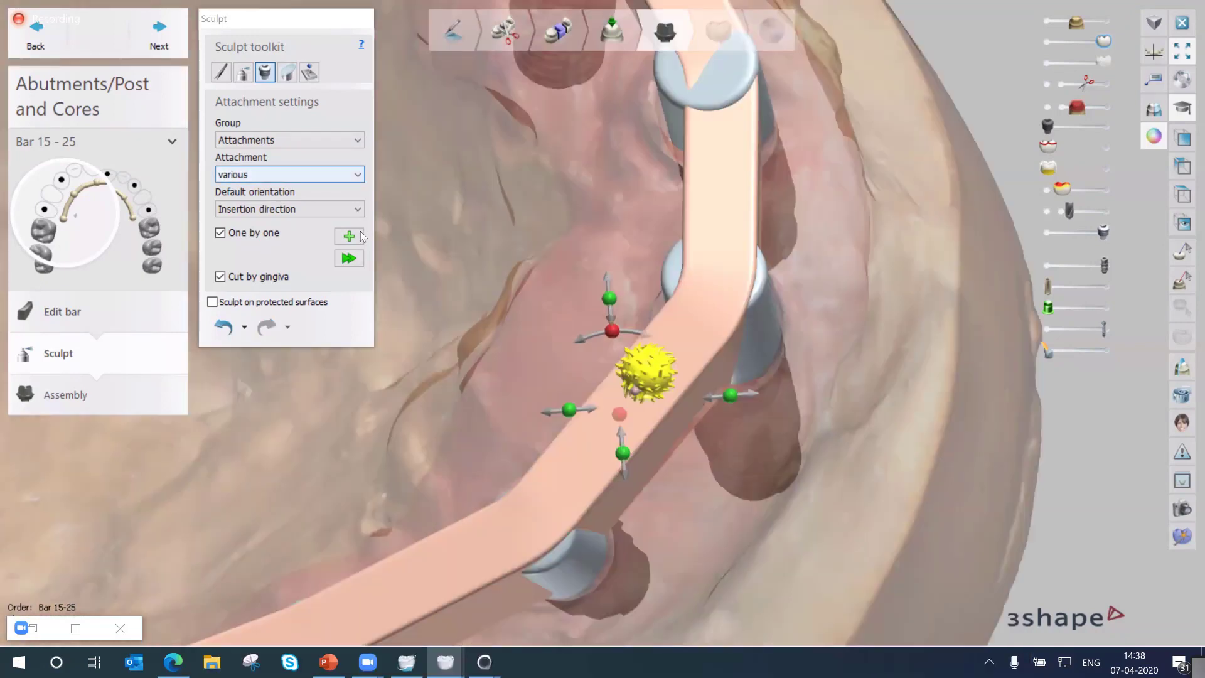
pyautogui.click(357, 175)
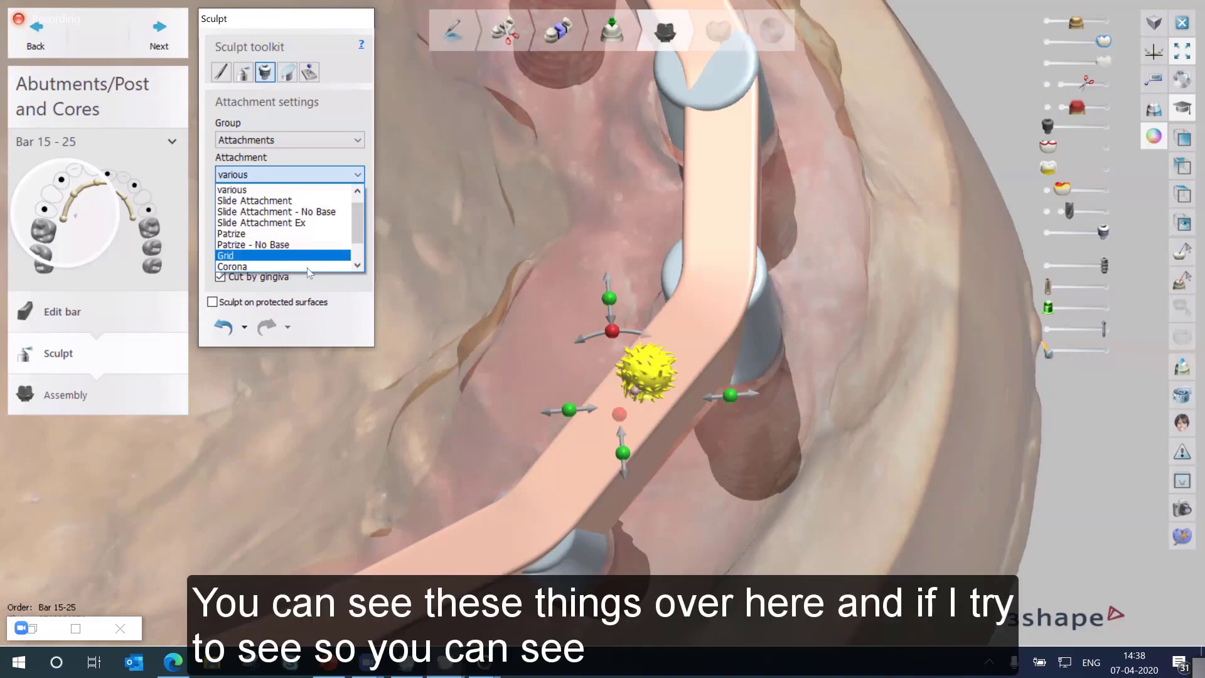
pyautogui.scroll(1, 362, 249)
pyautogui.scroll(-1, 361, 250)
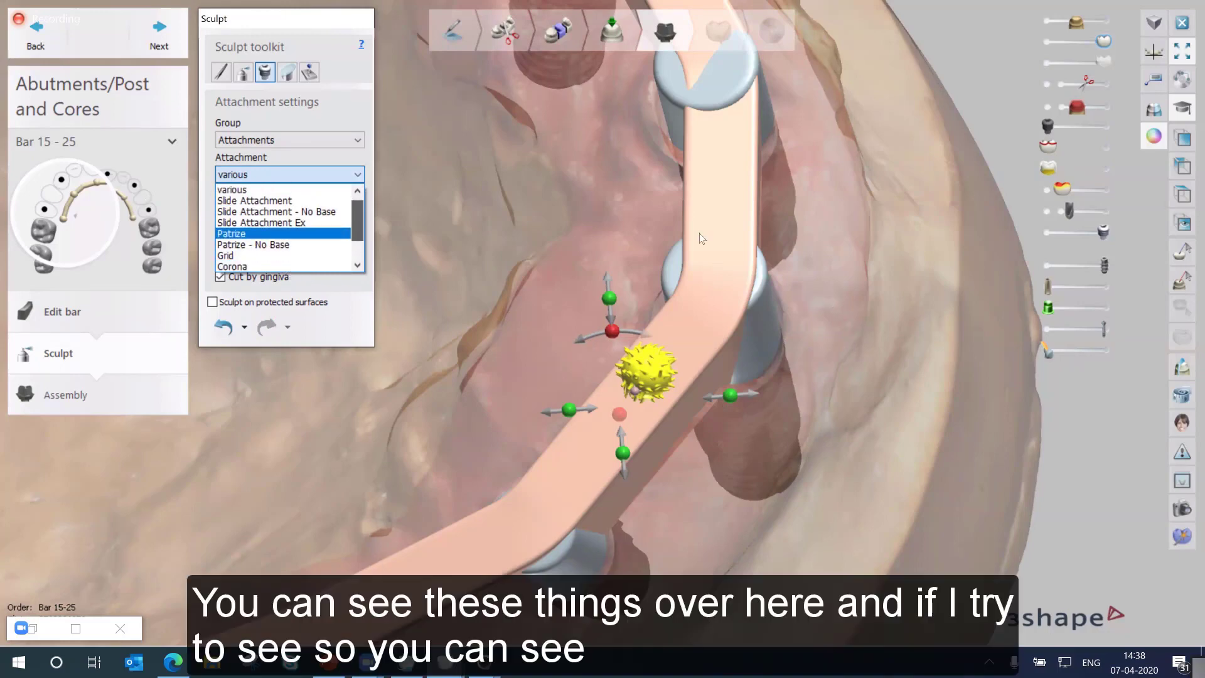
pyautogui.scroll(-1, 735, 235)
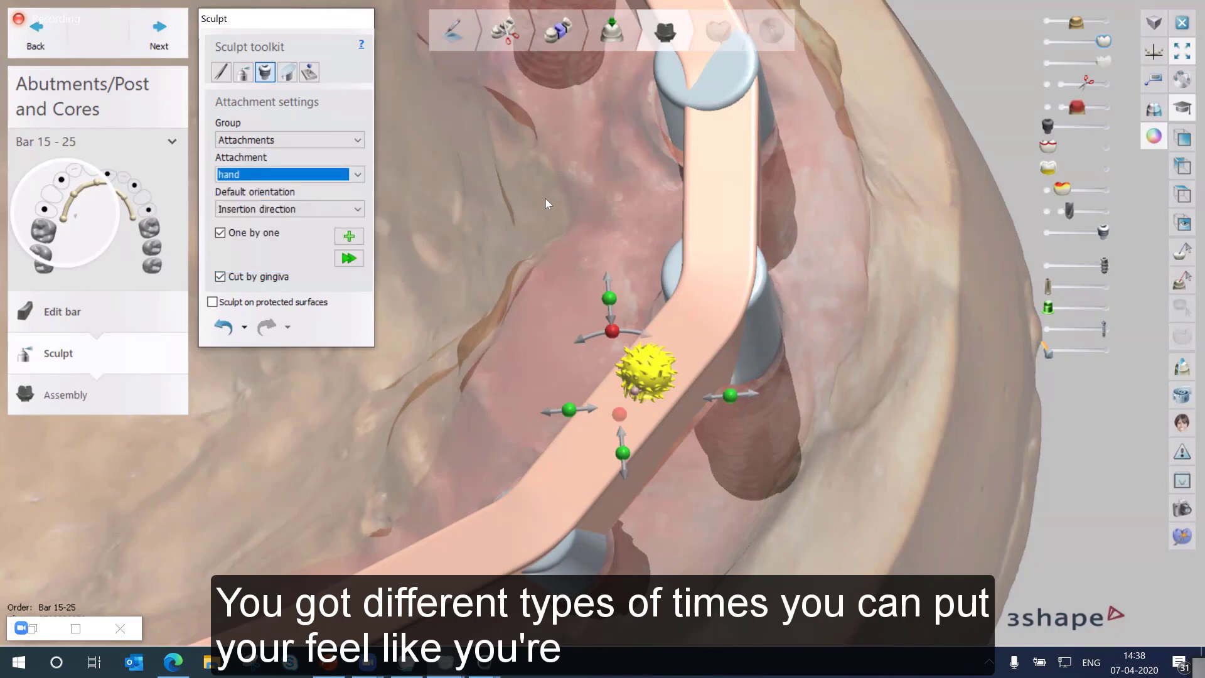
pyautogui.moveTo(545, 198); pyautogui.dragTo(348, 301, button='right')
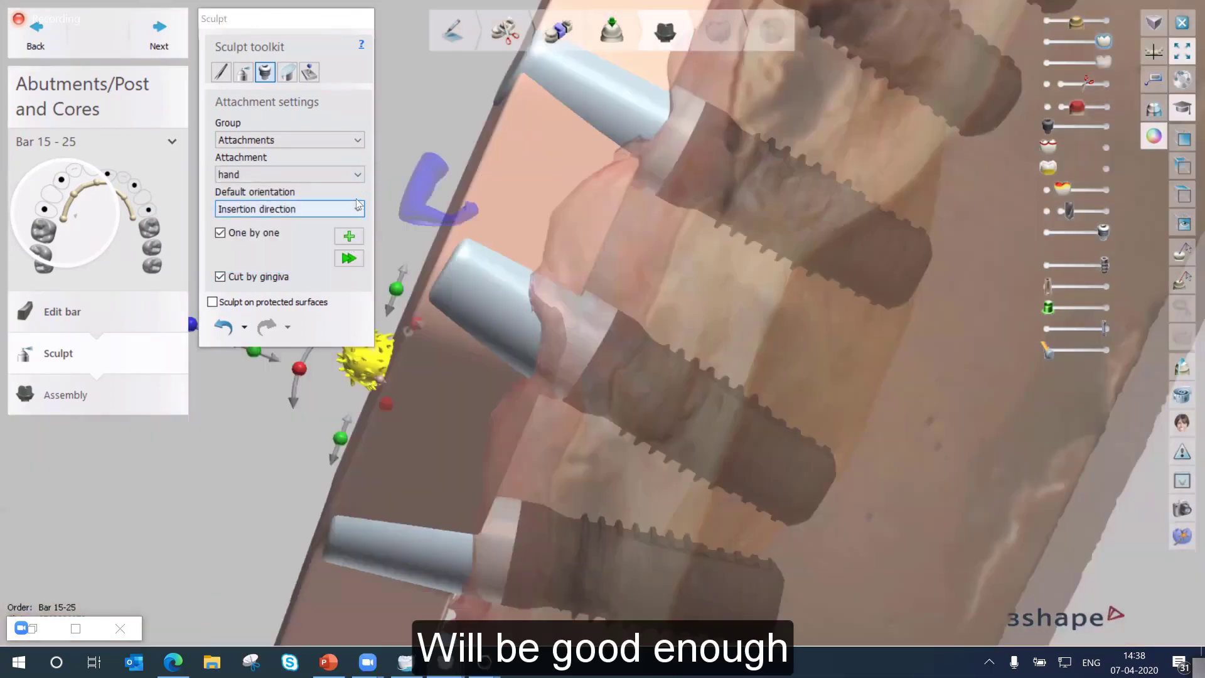
# Choose the Ball Attachment and place it on top of the bar beside the spiky shape, keeping the Insertion direction orientation
pyautogui.click(286, 175)
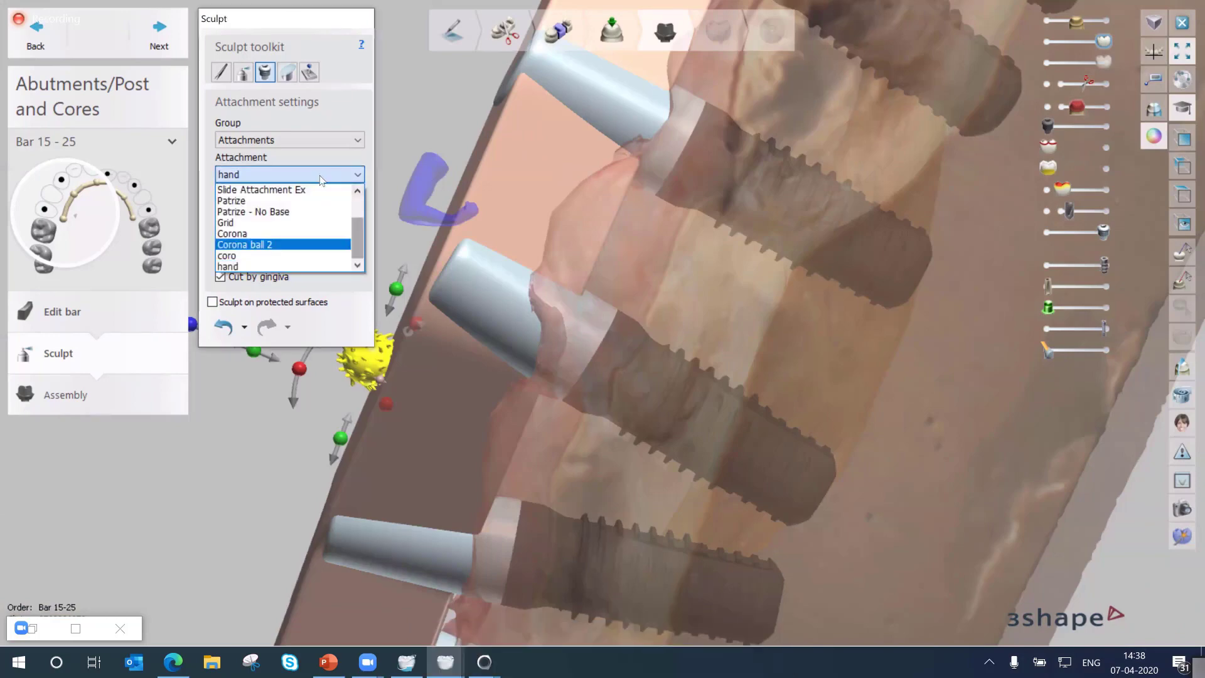
pyautogui.press('Down')
pyautogui.press('Down')
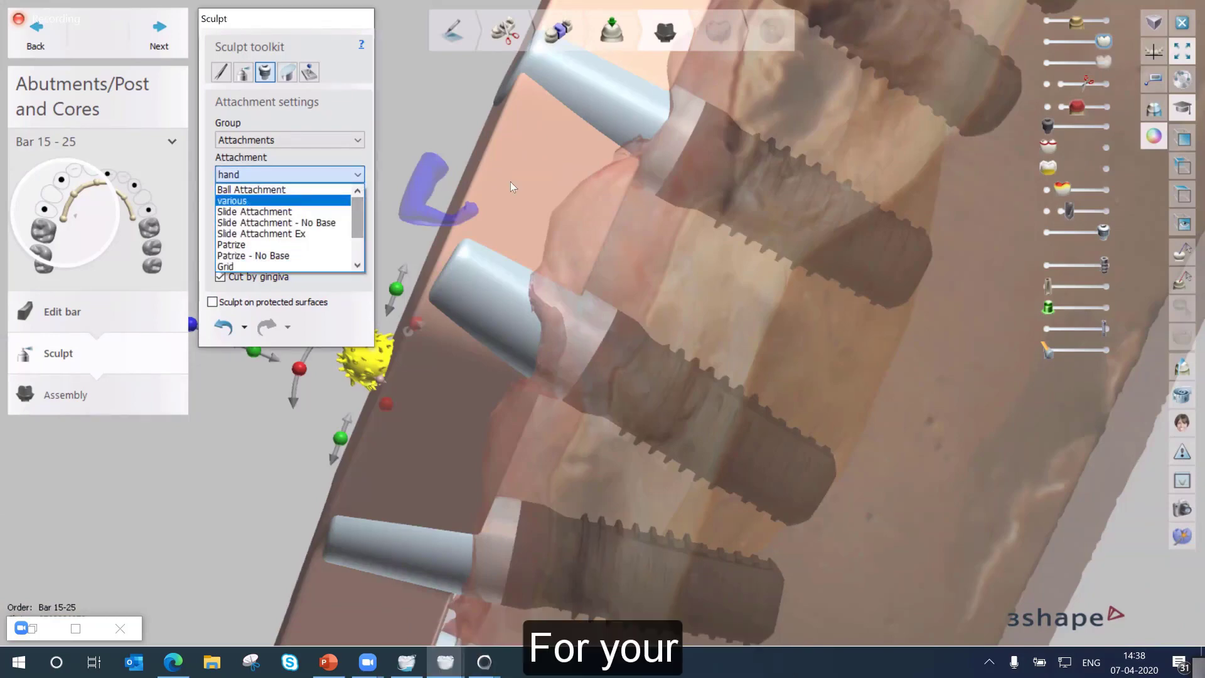
pyautogui.press('Up')
pyautogui.press('Return')
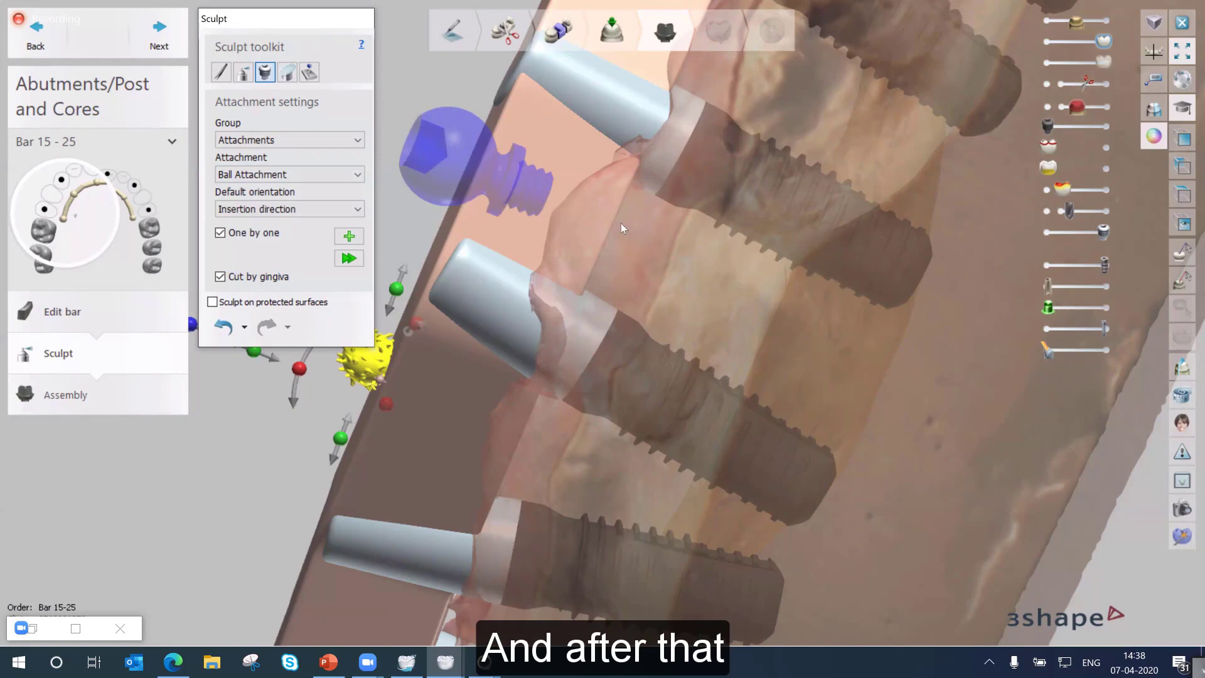
pyautogui.moveTo(677, 257); pyautogui.dragTo(797, 388, button='right')
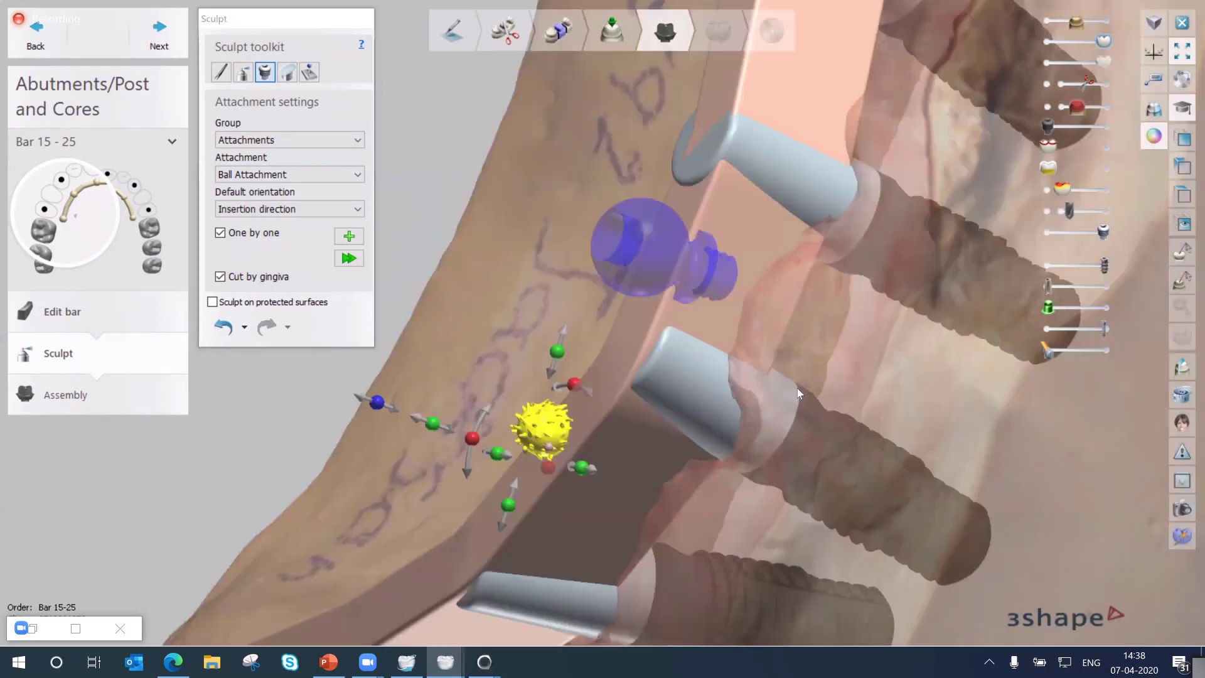
pyautogui.moveTo(871, 416); pyautogui.dragTo(874, 325, button='right')
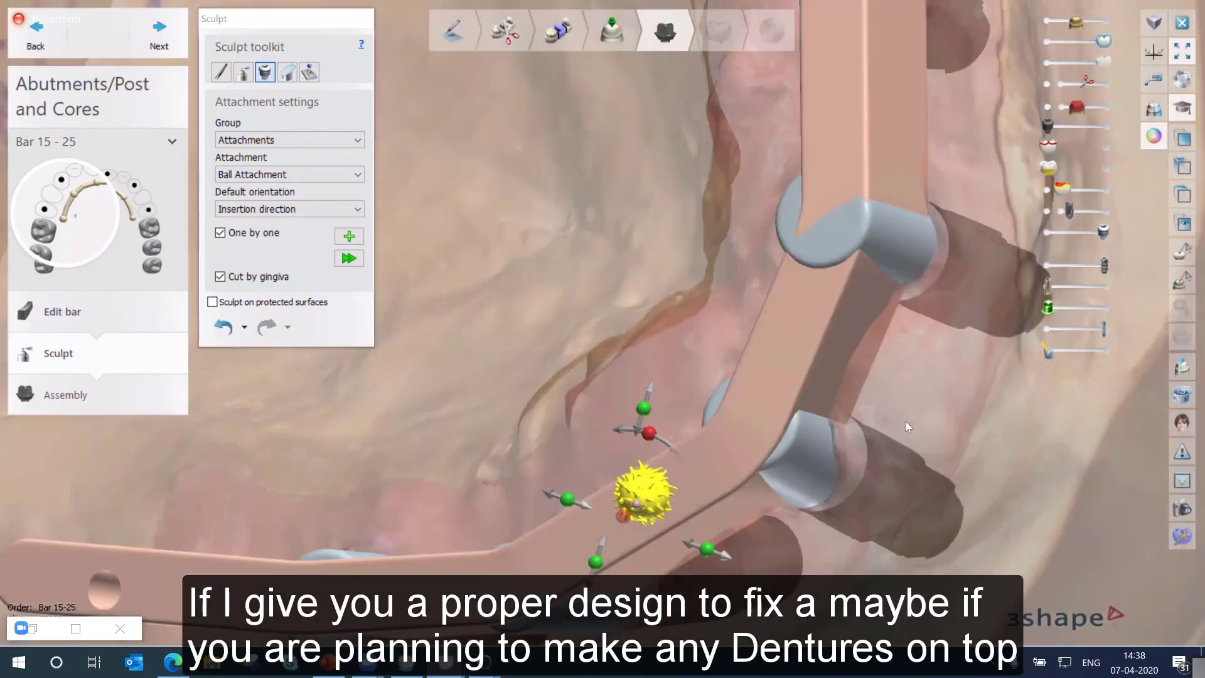
pyautogui.moveTo(909, 427); pyautogui.dragTo(914, 357, button='right')
pyautogui.scroll(5, 908, 337)
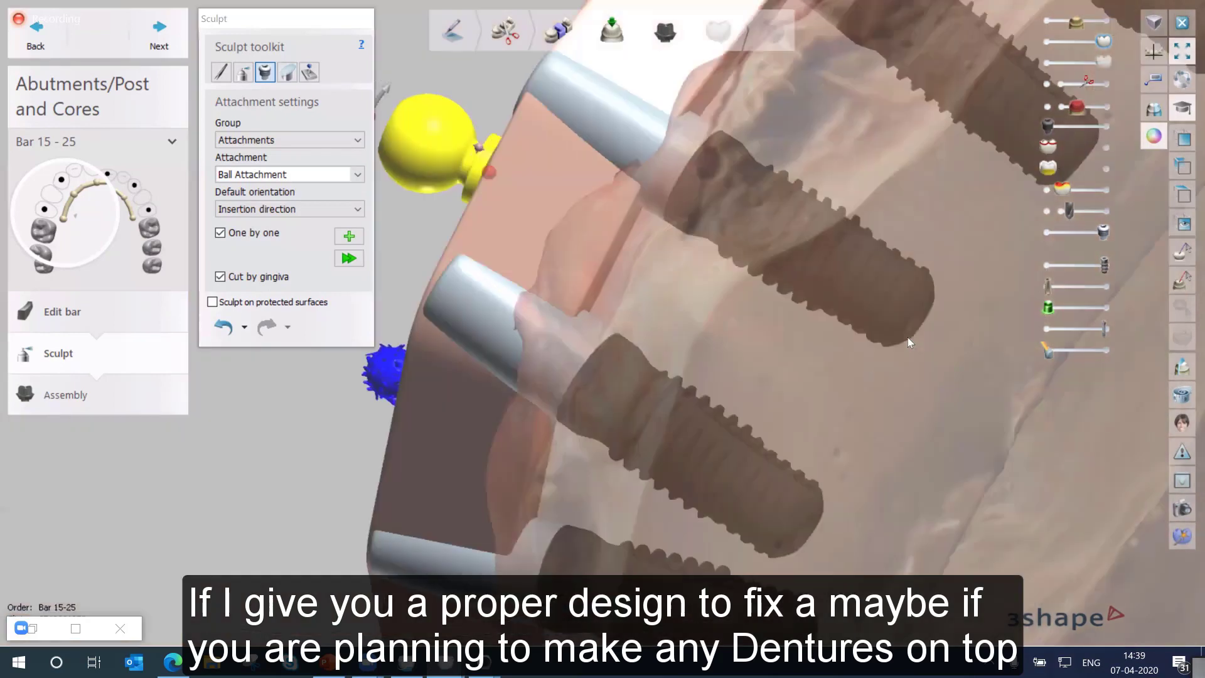
# Check how the ball attachment sits on the bar and apply the ball and spiky attachments
pyautogui.scroll(-5, 908, 337)
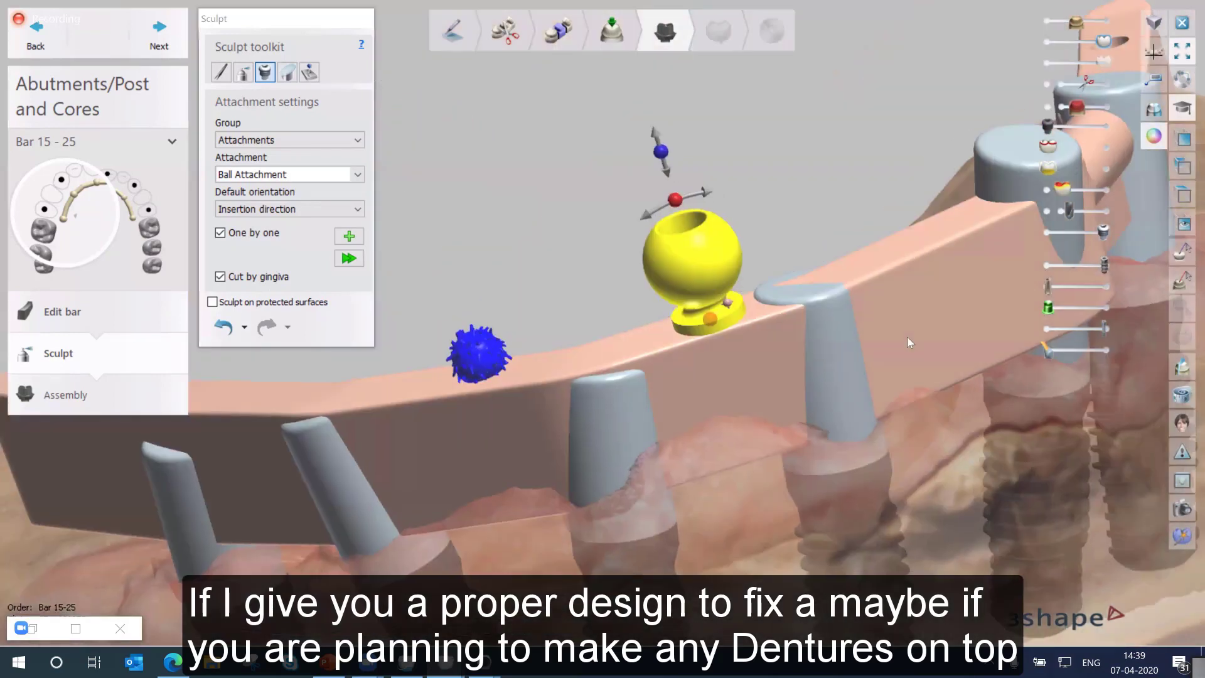
pyautogui.moveTo(945, 304); pyautogui.dragTo(604, 163, button='right')
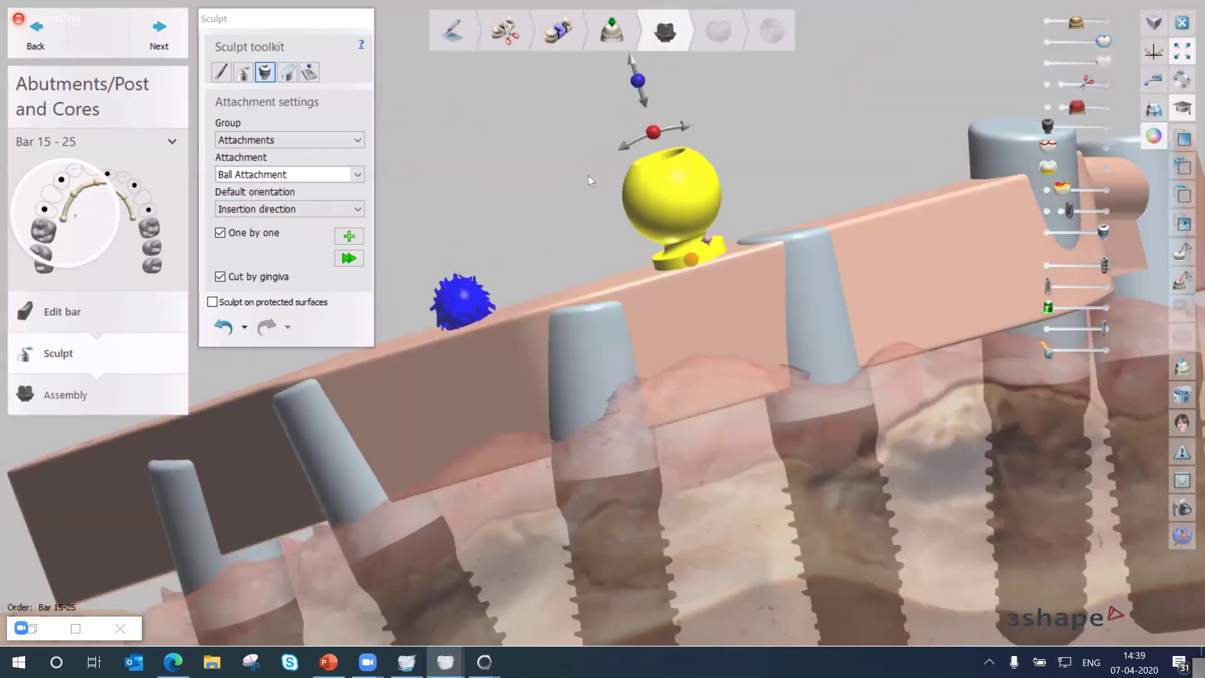
pyautogui.click(347, 258)
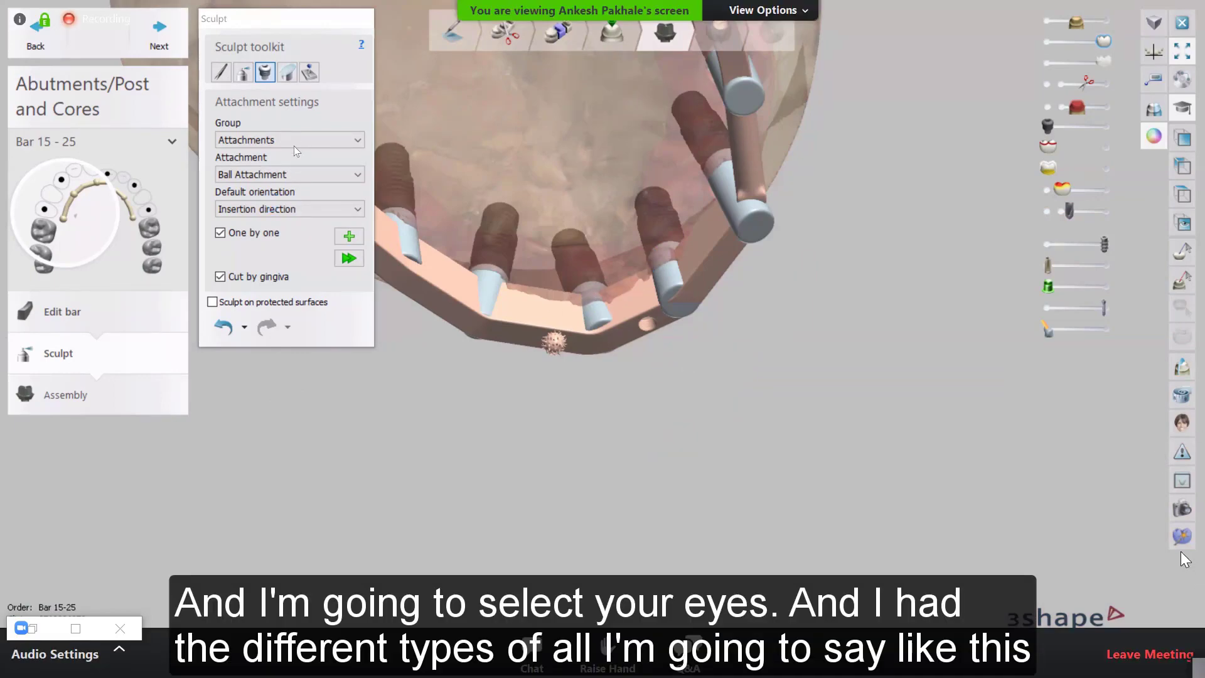
# Switch the attachment group to Holes for the bar
pyautogui.click(293, 139)
pyautogui.click(304, 185)
pyautogui.hotkey('alt', 'Tab')
pyautogui.hotkey('alt', 'Tab')
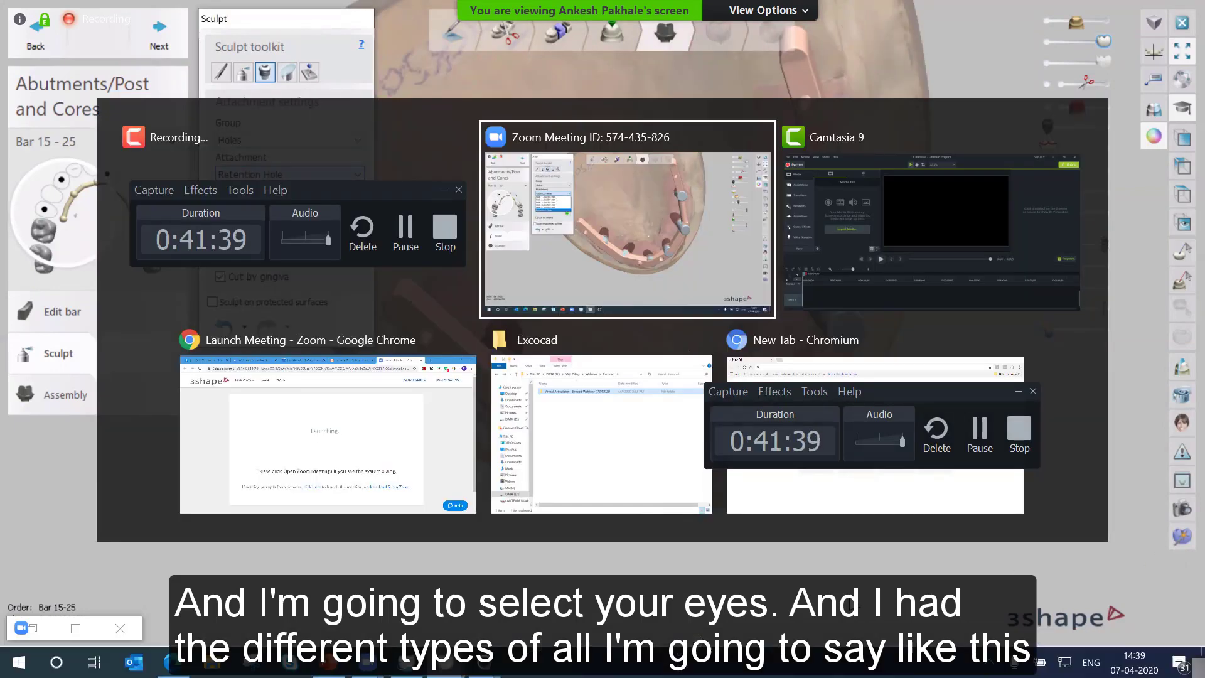
pyautogui.hotkey('alt', 'Tab')
pyautogui.hotkey('alt', 'Tab')
pyautogui.hotkey('alt', 'Tab')
pyautogui.hotkey('alt', 'Tab')
pyautogui.hotkey('alt', 'Tab')
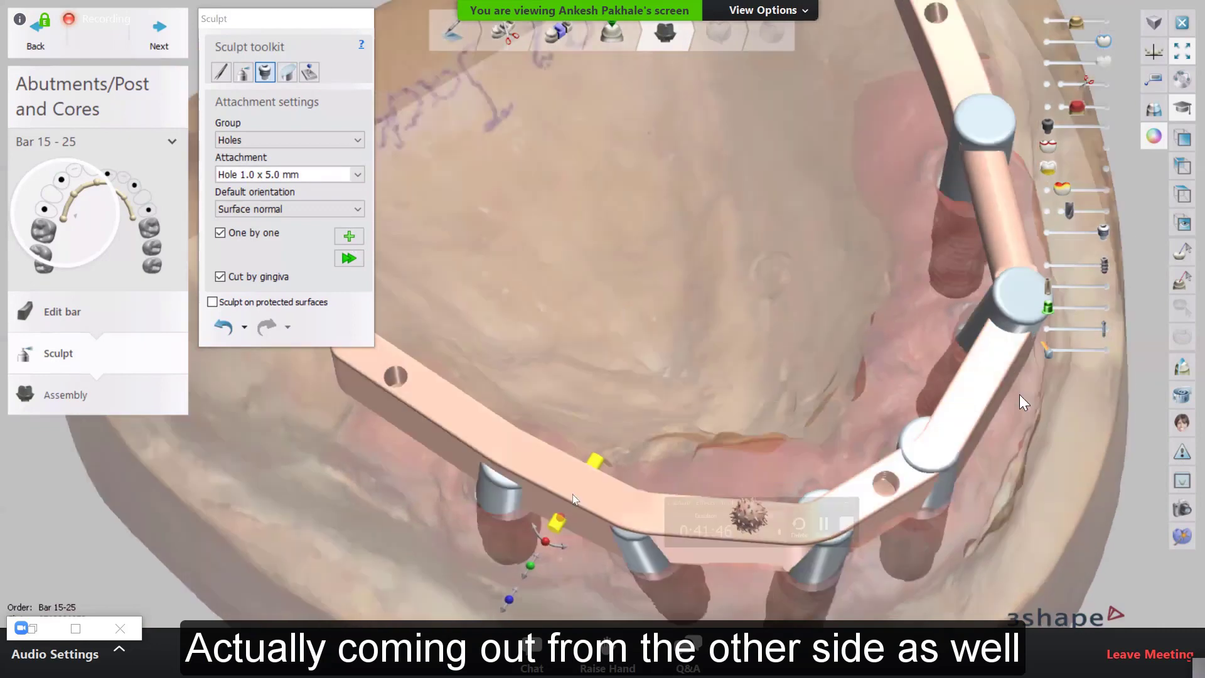
# Apply four Hole 1.0 x 5.0 mm attachments with Surface normal orientation to the bar's side between two neighbouring implants and check them
pyautogui.click(1019, 393)
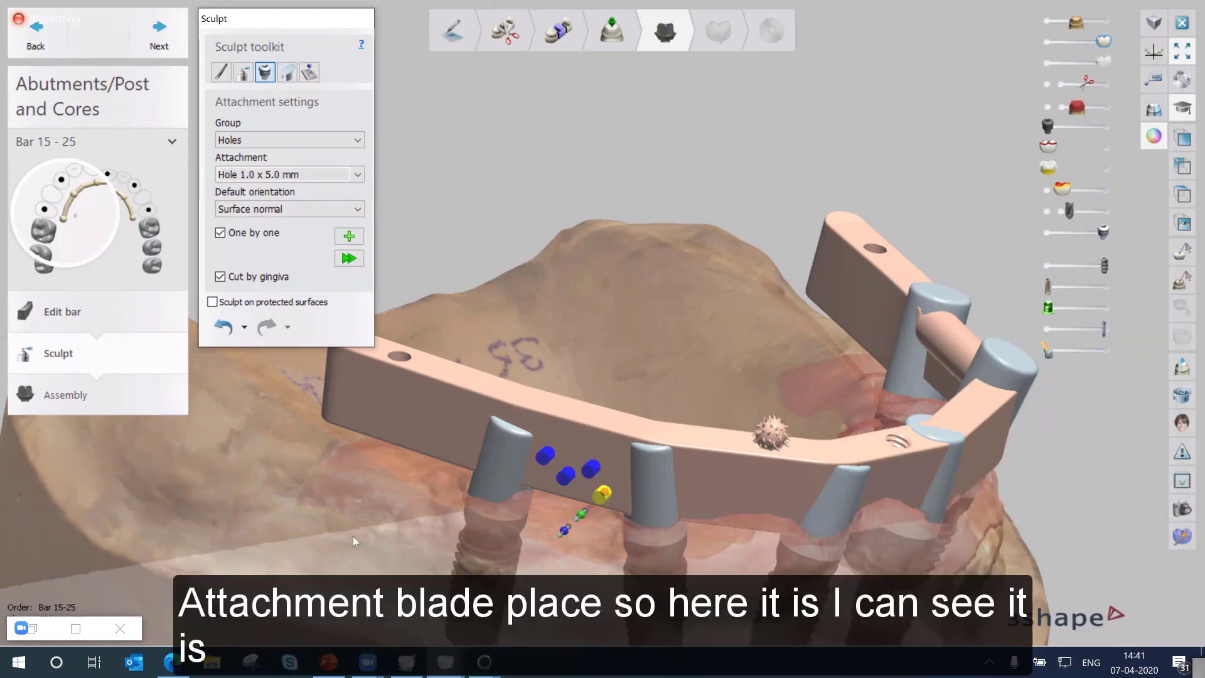
pyautogui.click(349, 258)
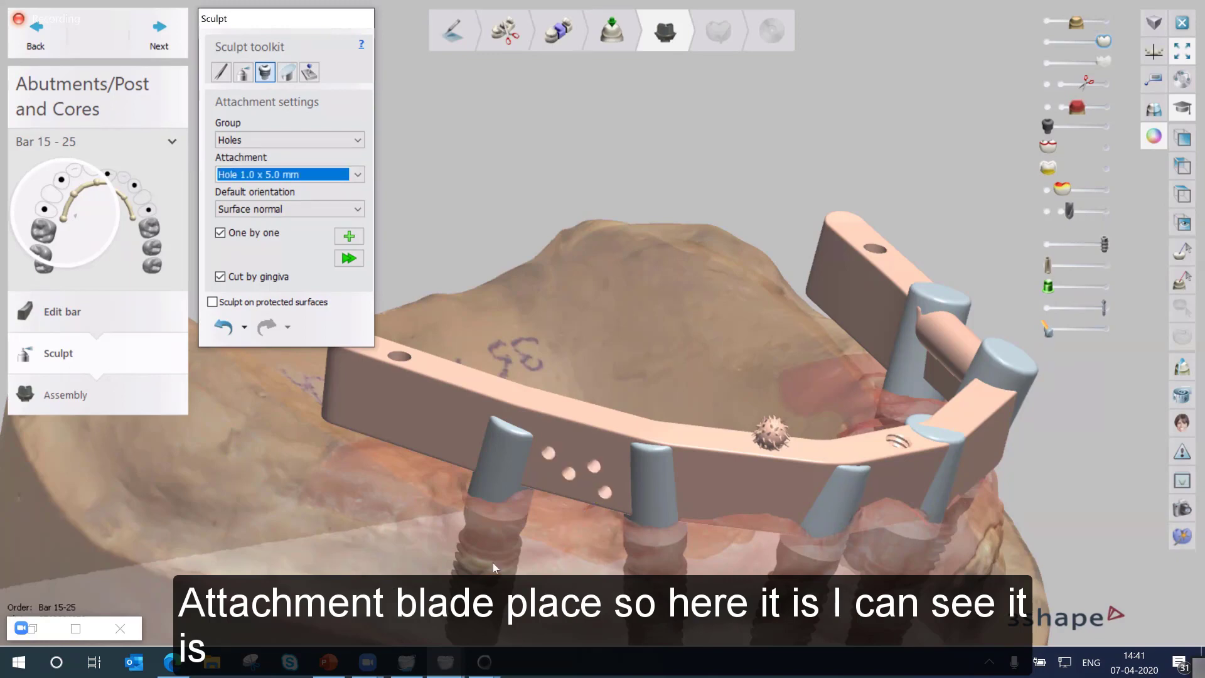
pyautogui.moveTo(639, 416); pyautogui.dragTo(423, 364, button='right')
pyautogui.scroll(5, 650, 399)
pyautogui.scroll(-5, 534, 438)
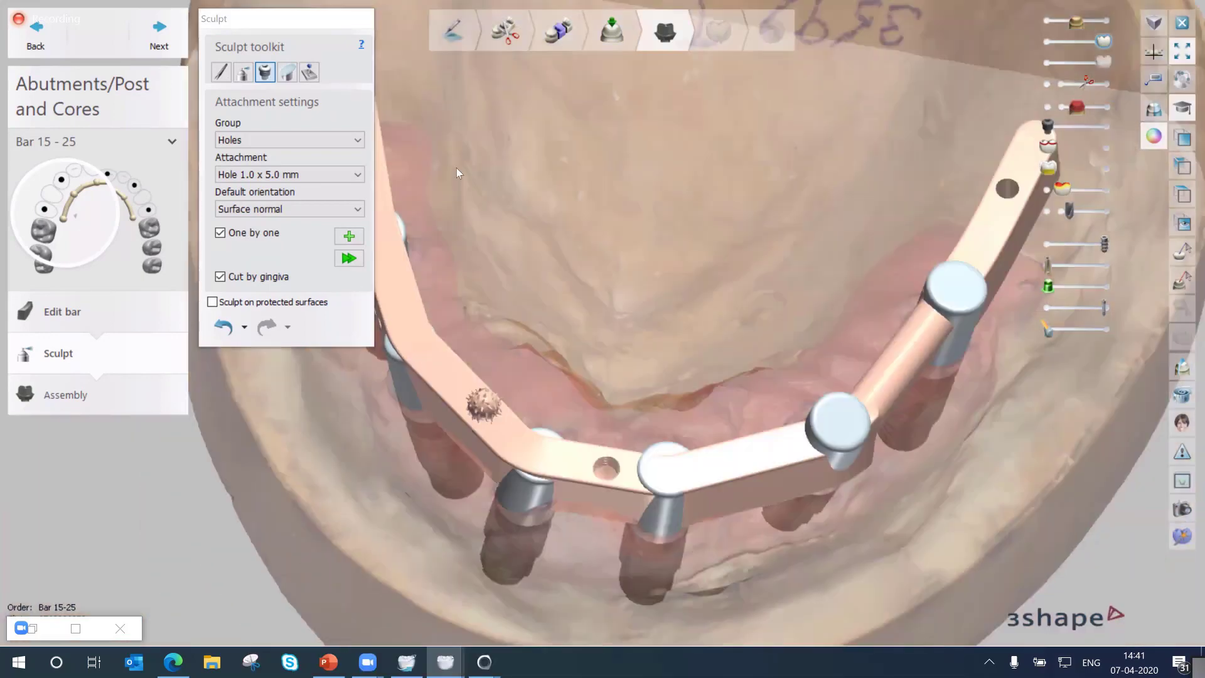
pyautogui.moveTo(457, 168); pyautogui.dragTo(296, 111, button='right')
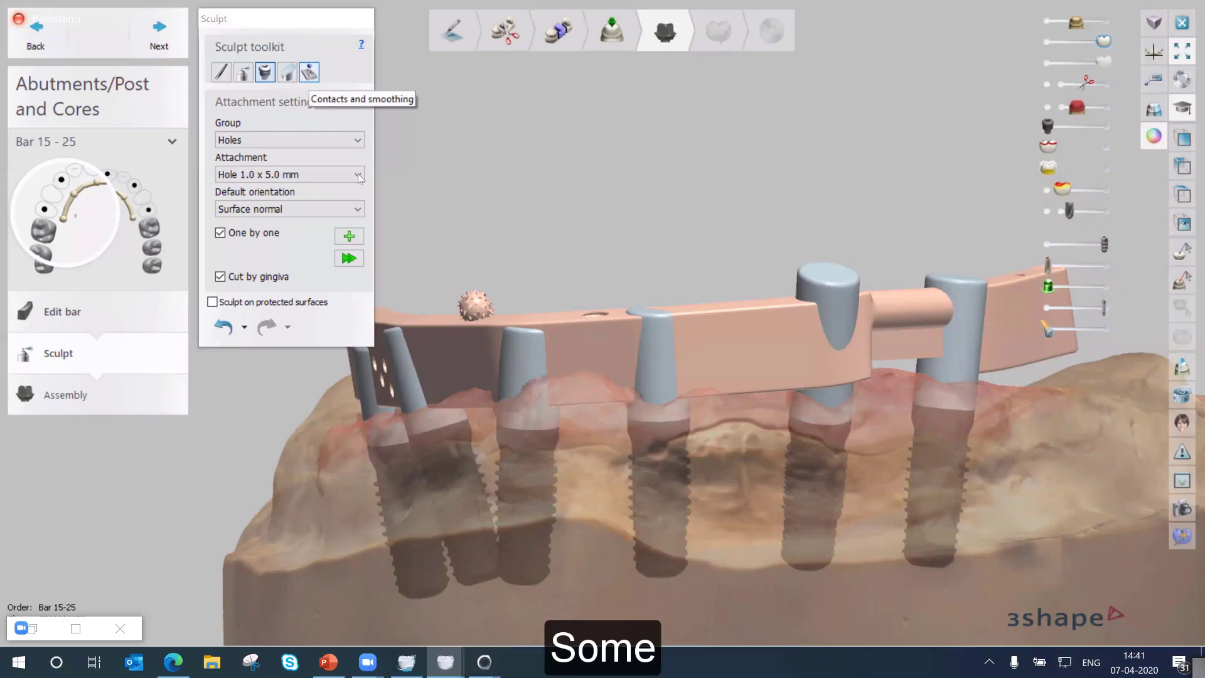
# Check where the bar enters the gingiva and trim it to the tissue with a 0.00 mm contact distance
pyautogui.moveTo(571, 340); pyautogui.dragTo(577, 334, button='right')
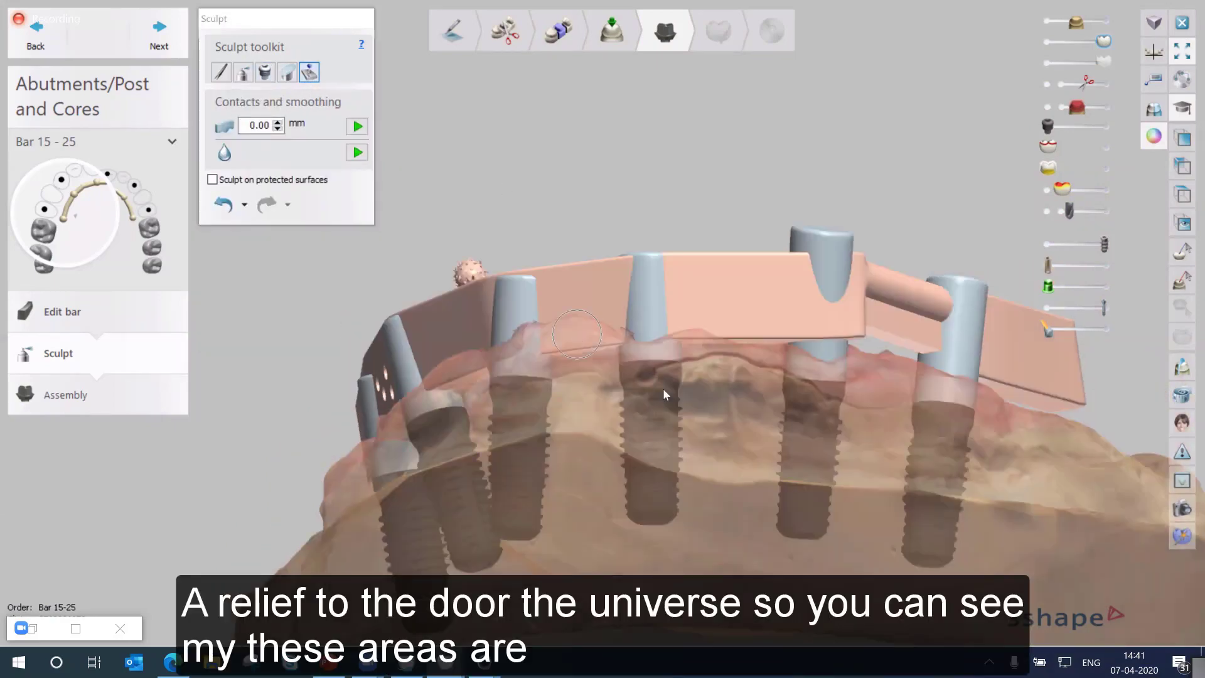
pyautogui.moveTo(564, 151); pyautogui.dragTo(564, 151, button='right')
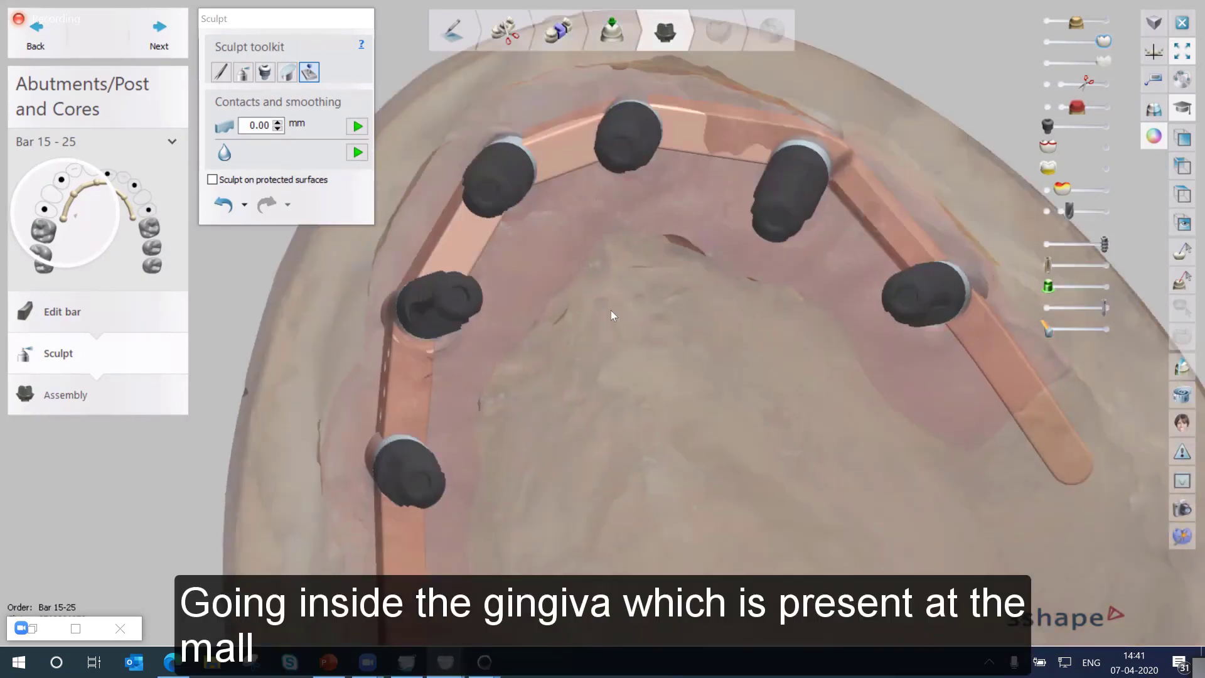
pyautogui.moveTo(624, 322); pyautogui.dragTo(624, 322, button='right')
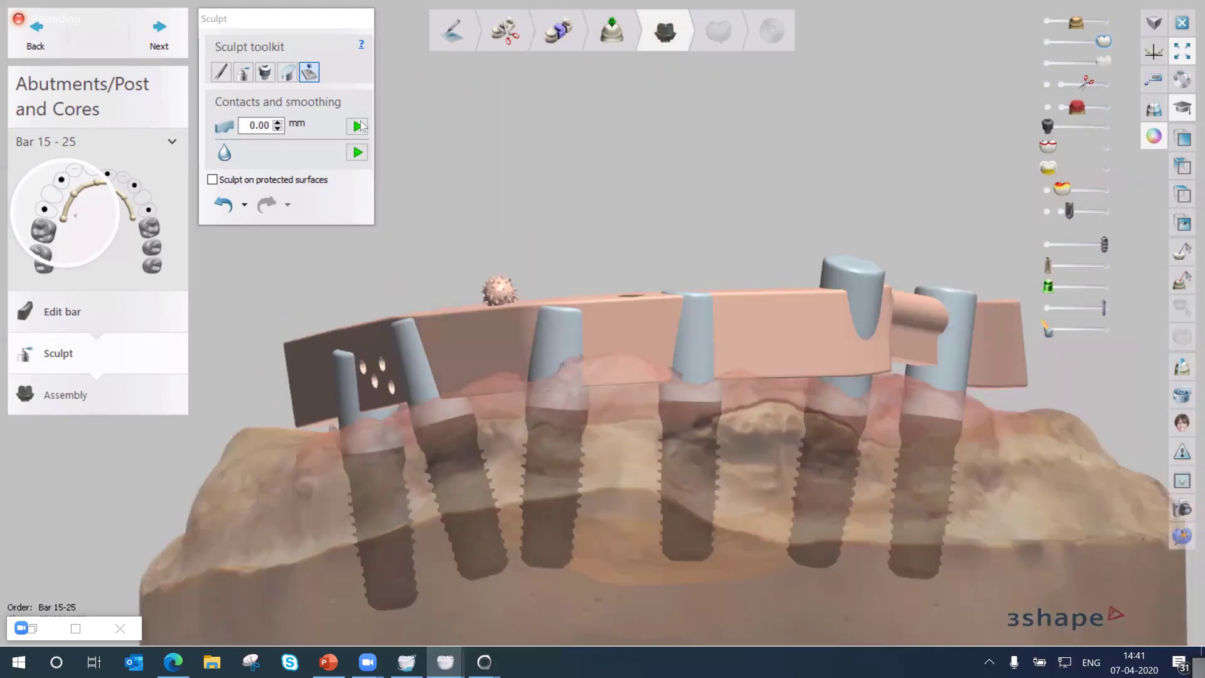
pyautogui.click(361, 133)
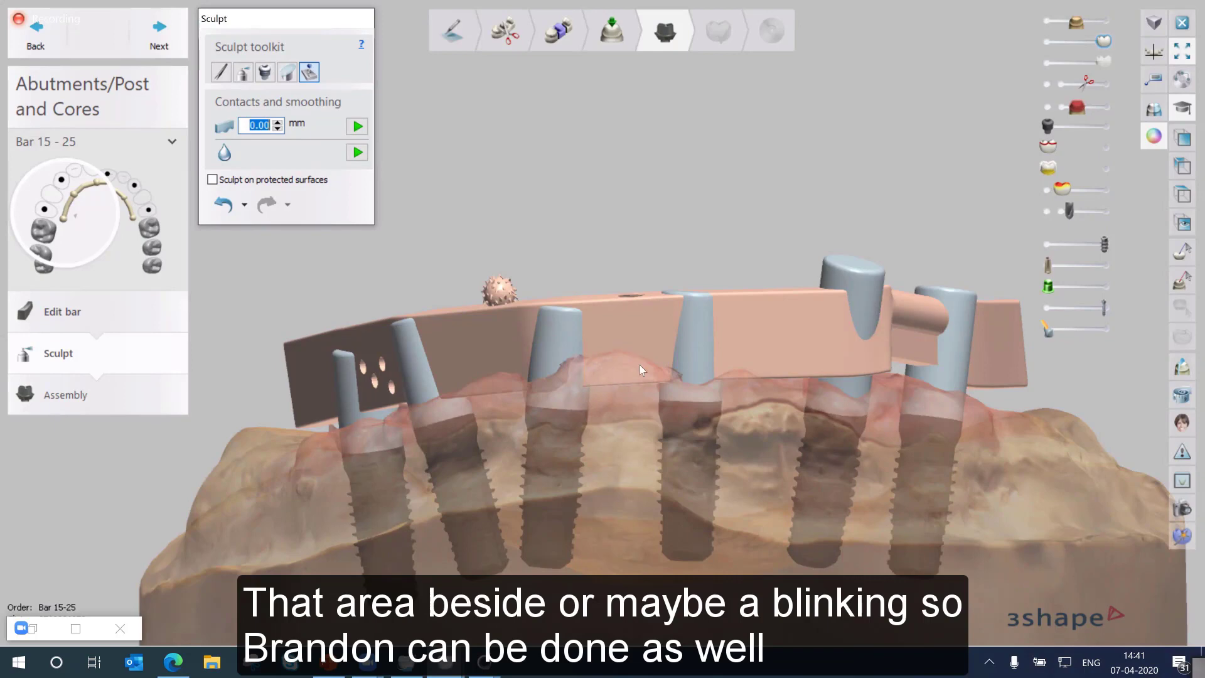
# Hide the jaw scan and examine the gingiva-shaped underside of the bar between the implants
pyautogui.moveTo(1077, 22); pyautogui.dragTo(1048, 23)
pyautogui.moveTo(583, 444); pyautogui.dragTo(638, 329, button='right')
pyautogui.scroll(3, 638, 329)
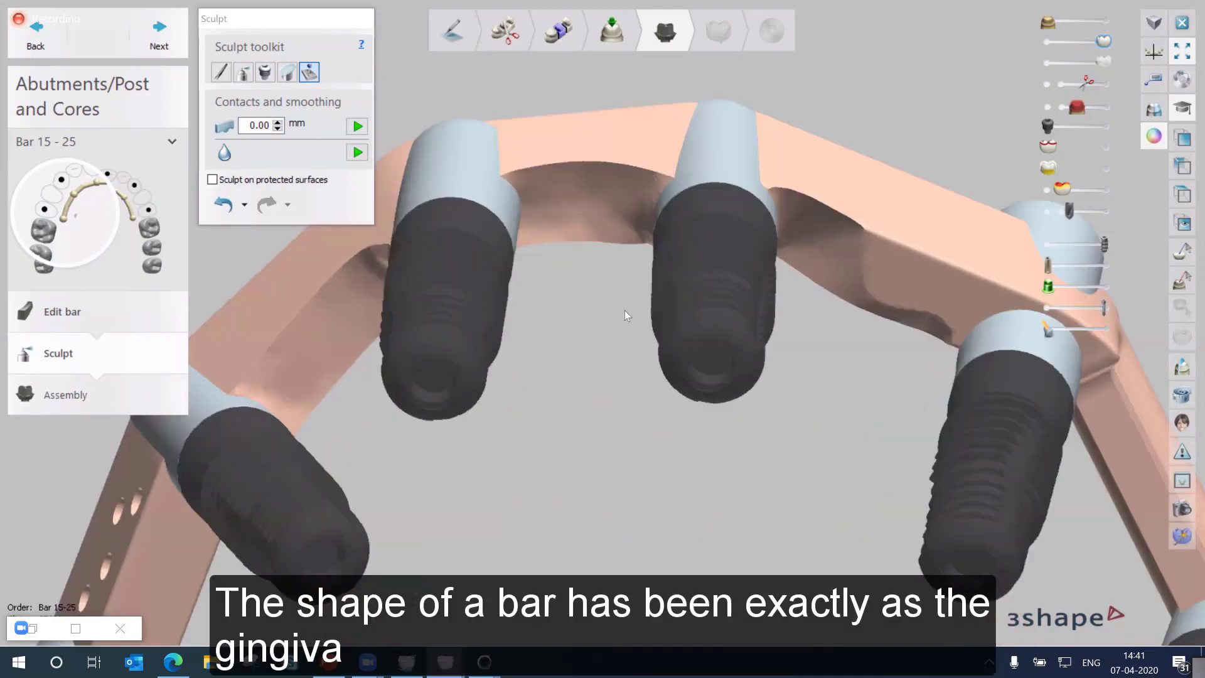
pyautogui.moveTo(612, 386); pyautogui.dragTo(609, 307, button='right')
pyautogui.scroll(2, 518, 231)
pyautogui.moveTo(520, 233); pyautogui.dragTo(589, 233, button='right')
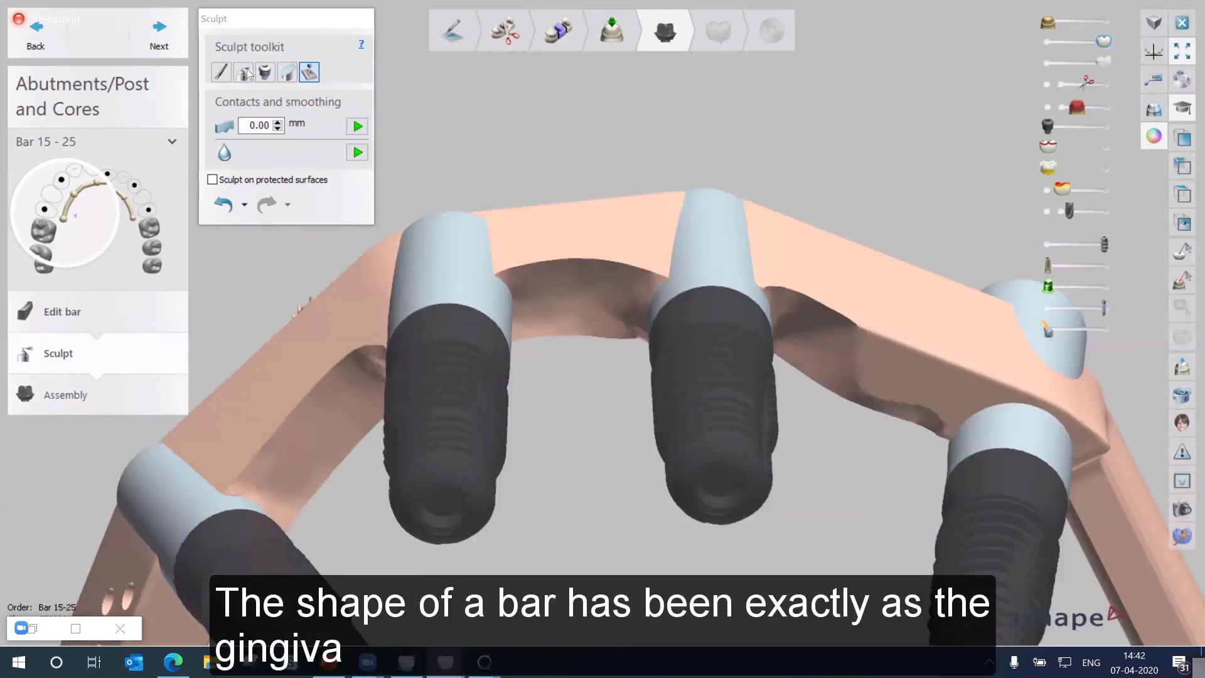
# Choose the wax knife in smoothing mode and examine the edges on the bar's underside and the bar as a whole
pyautogui.click(243, 73)
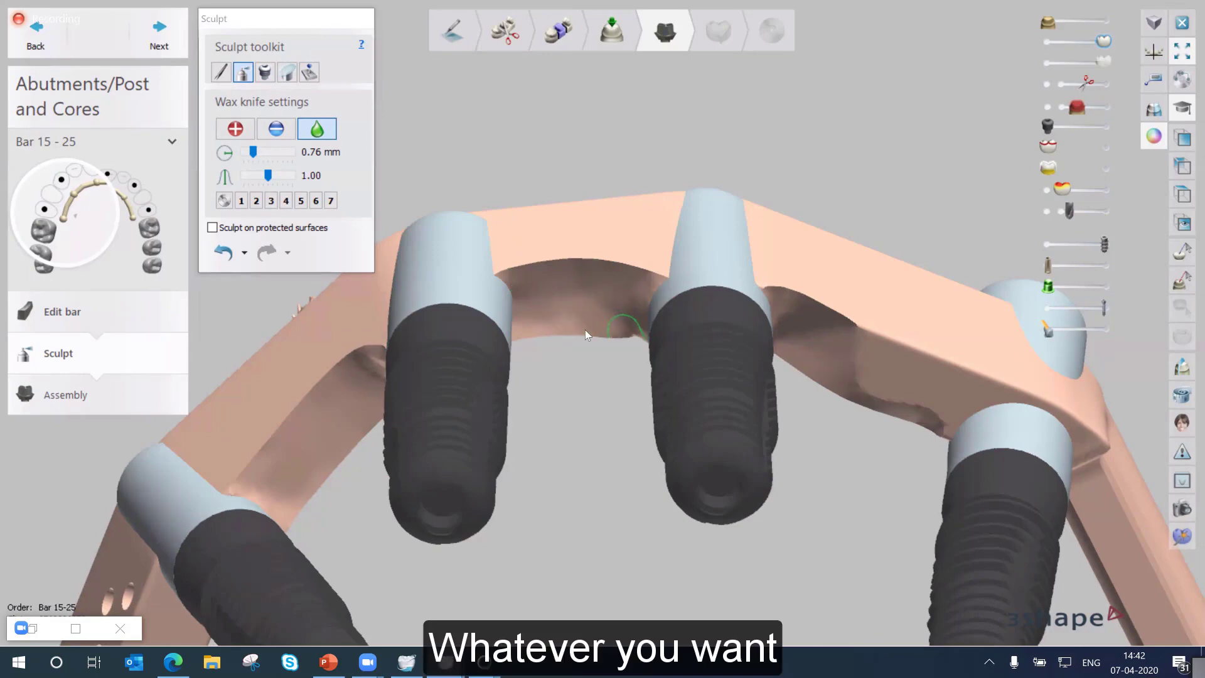
pyautogui.moveTo(567, 287); pyautogui.dragTo(541, 285, button='right')
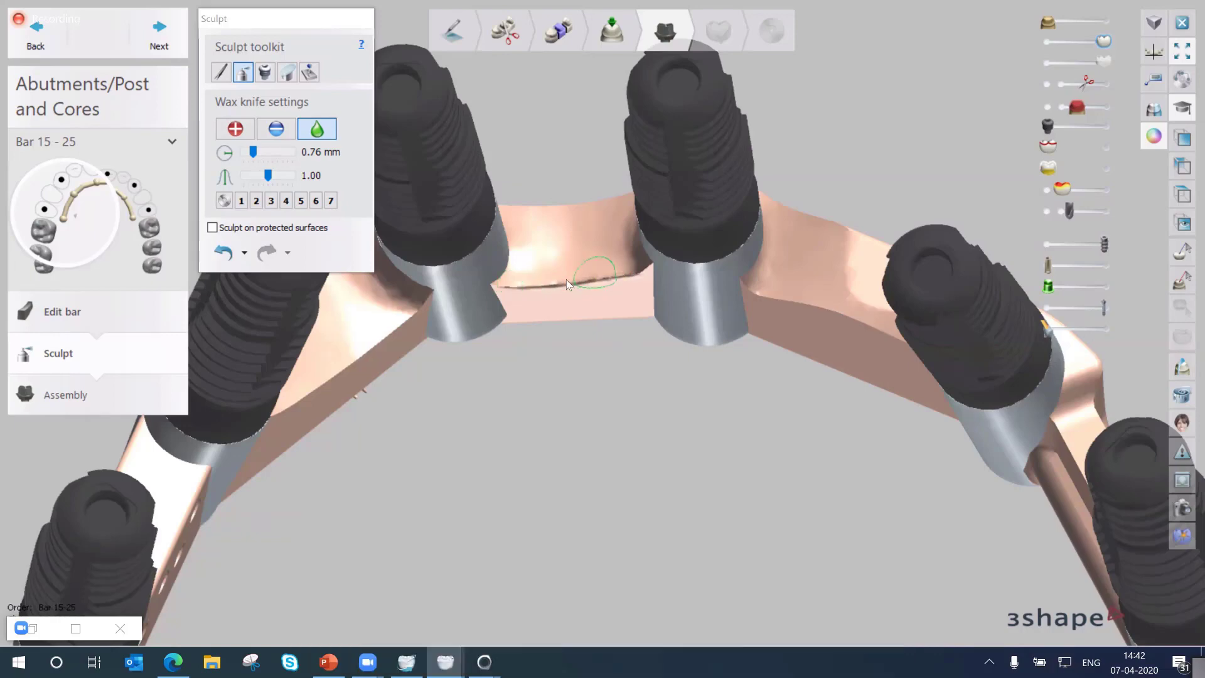
pyautogui.moveTo(624, 495); pyautogui.dragTo(576, 365, button='right')
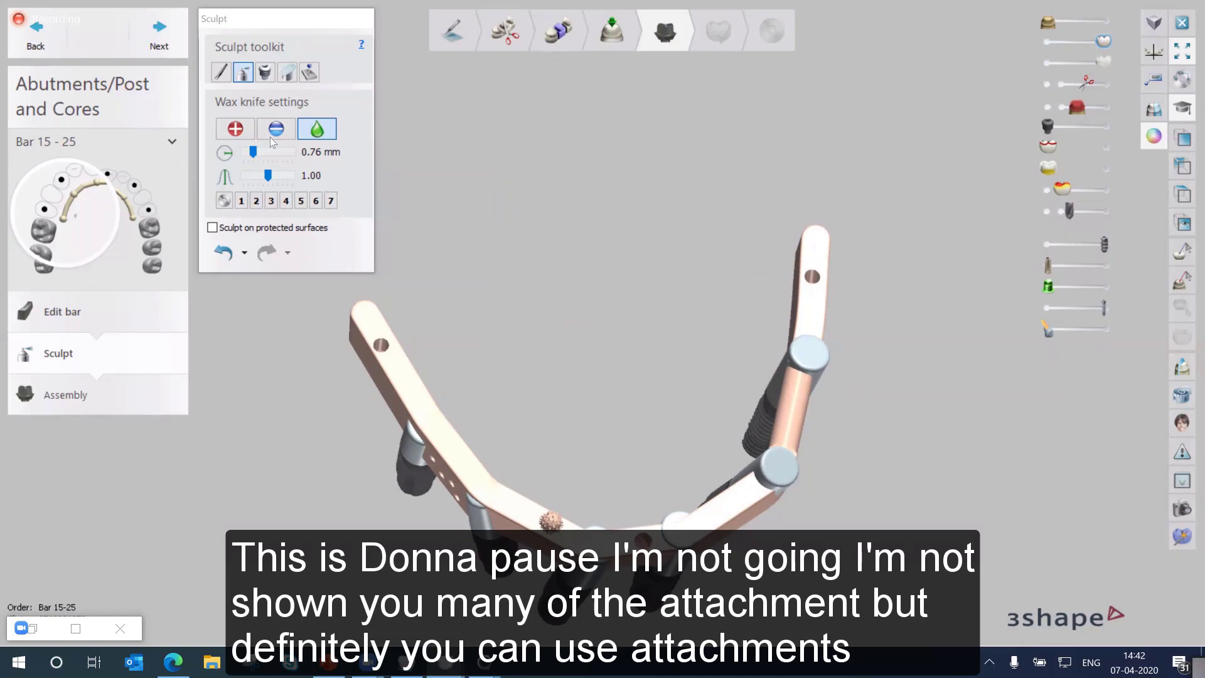
# Continue to the Assembly stage and preview the bar with screw holes on and angled screw holes off
pyautogui.click(159, 32)
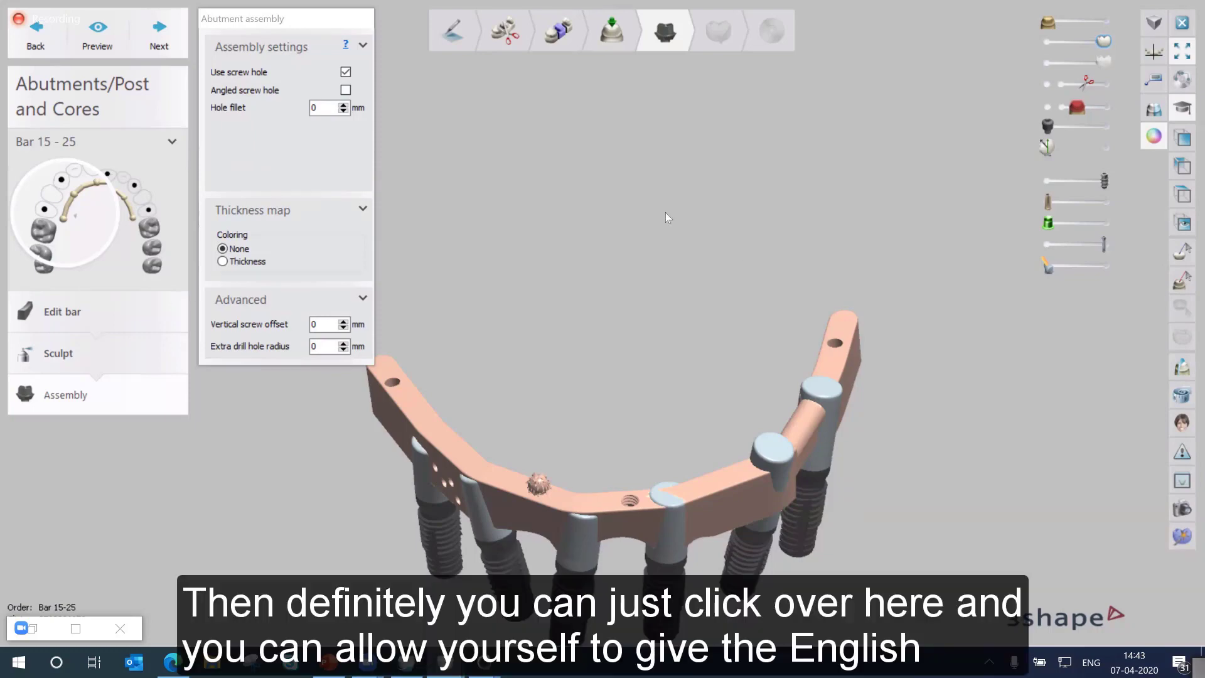
pyautogui.click(346, 90)
pyautogui.click(346, 91)
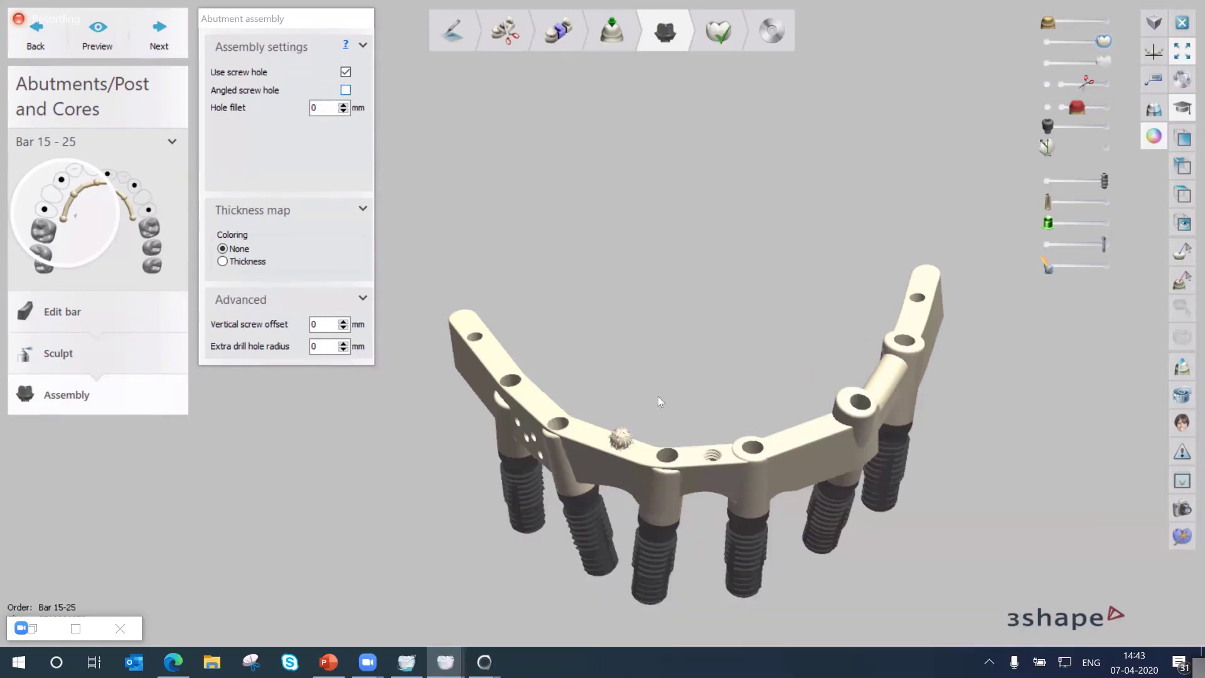
pyautogui.moveTo(879, 402); pyautogui.dragTo(664, 432, button='right')
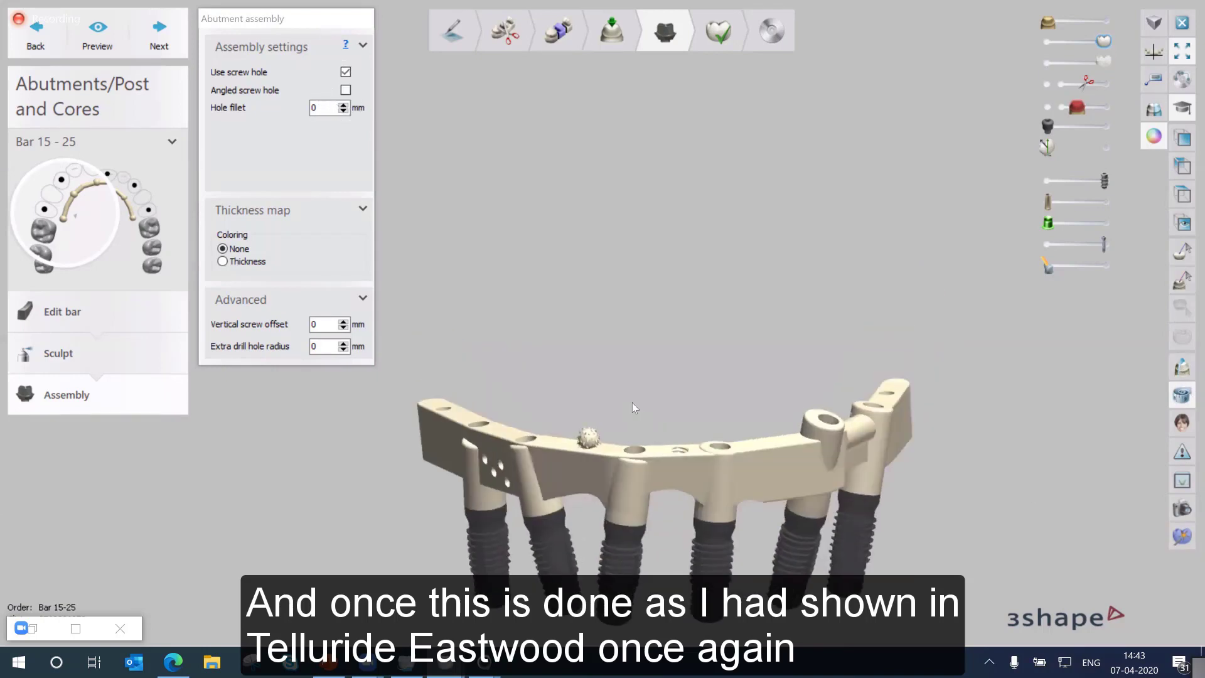
# Cut a 2D cross section lengthwise through a front implant and its screw channel
pyautogui.click(631, 402)
pyautogui.click(636, 586)
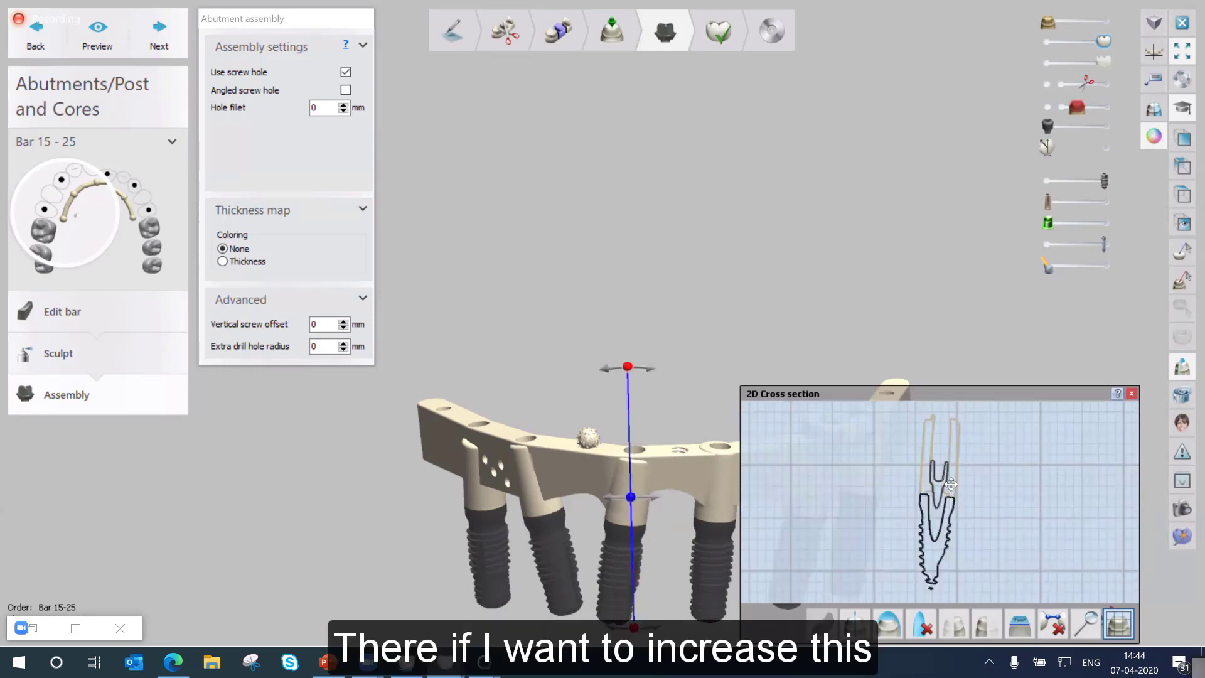
pyautogui.scroll(2, 954, 495)
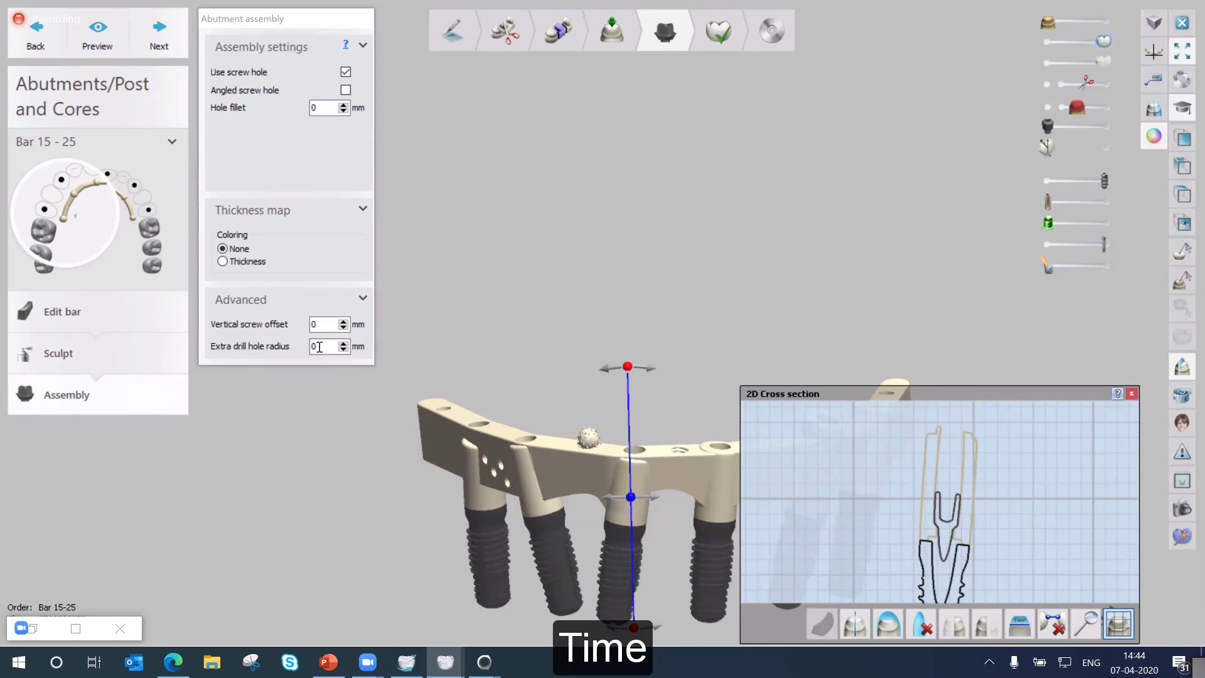
# Set the extra drill hole radius to 0.06 mm and preview the assembly
pyautogui.click(345, 349)
pyautogui.write('.02')
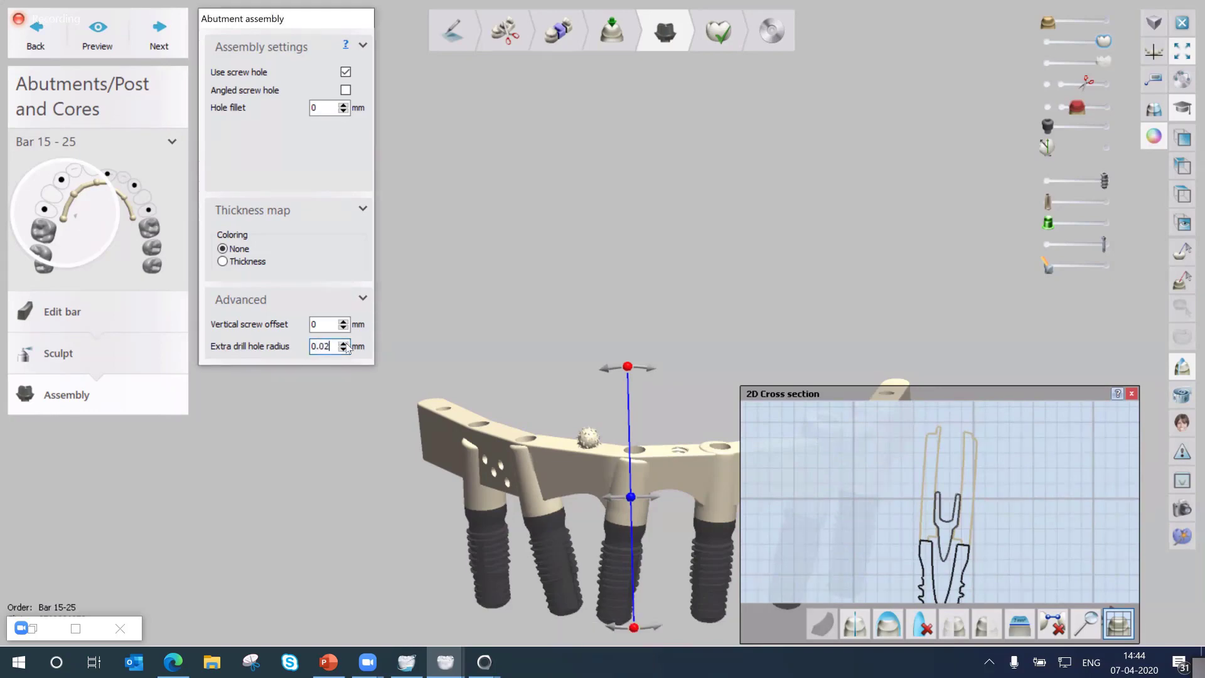
pyautogui.press('BackSpace')
pyautogui.write('6')
pyautogui.click(102, 41)
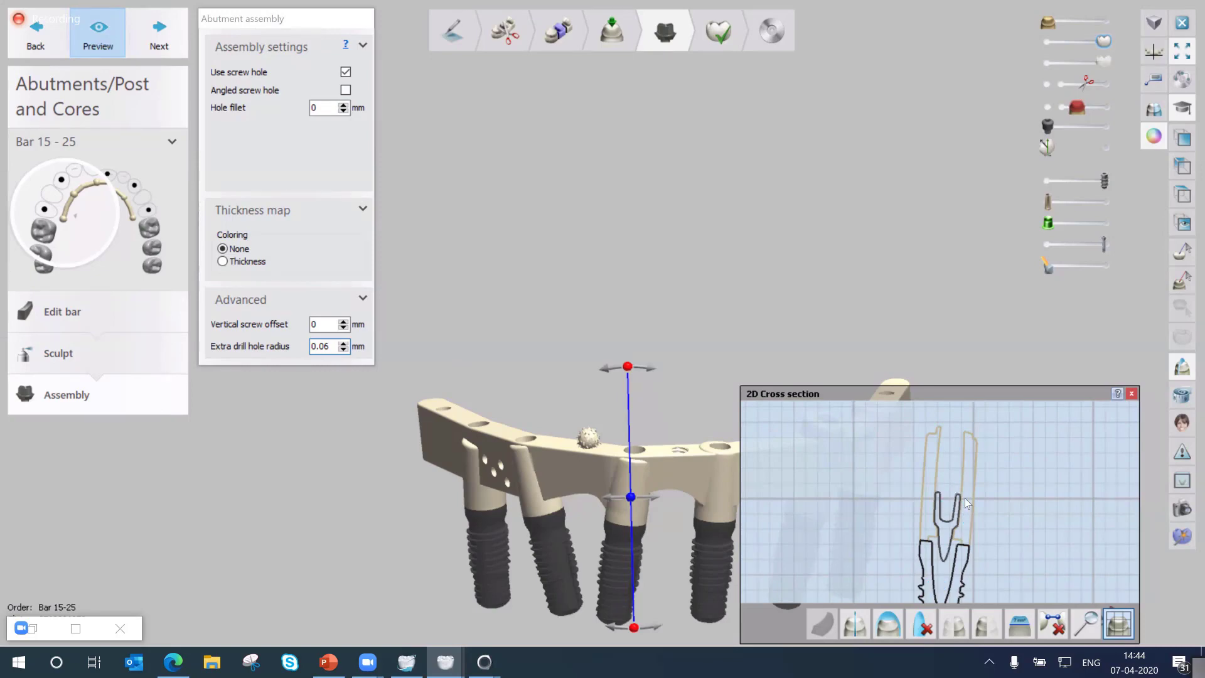
# Measure the gap between the screw head and the screw channel wall in the cross section
pyautogui.scroll(1, 964, 502)
pyautogui.scroll(2, 963, 502)
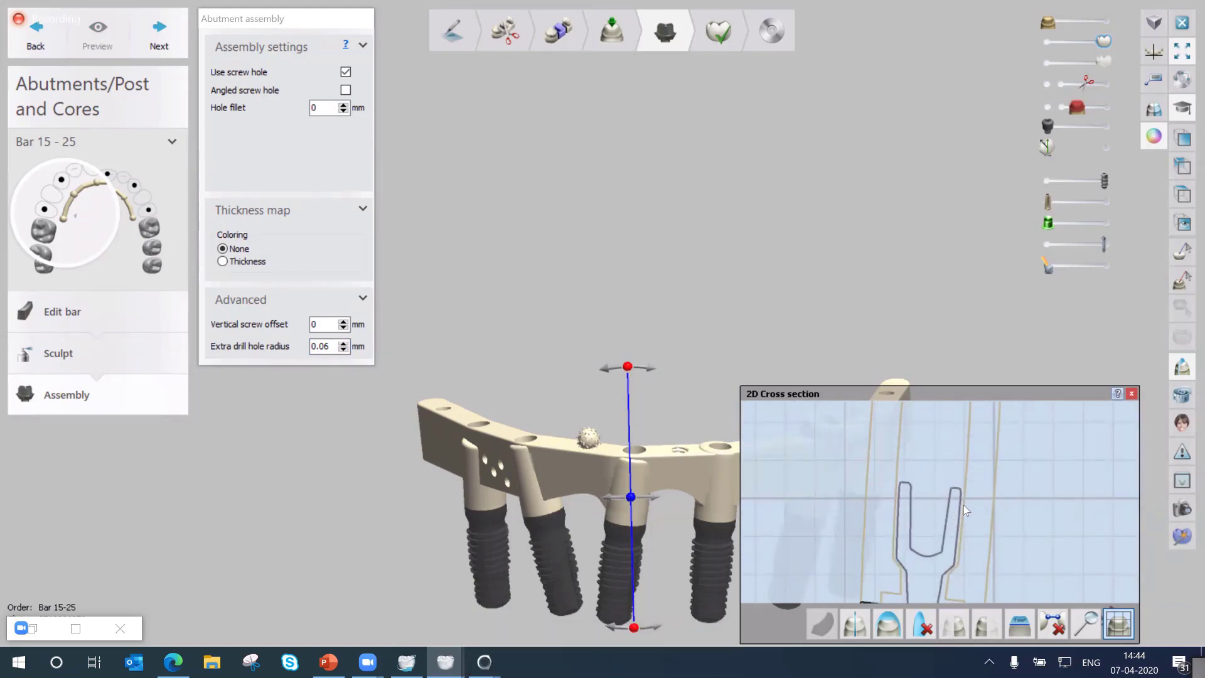
pyautogui.scroll(2, 963, 505)
pyautogui.scroll(2, 954, 503)
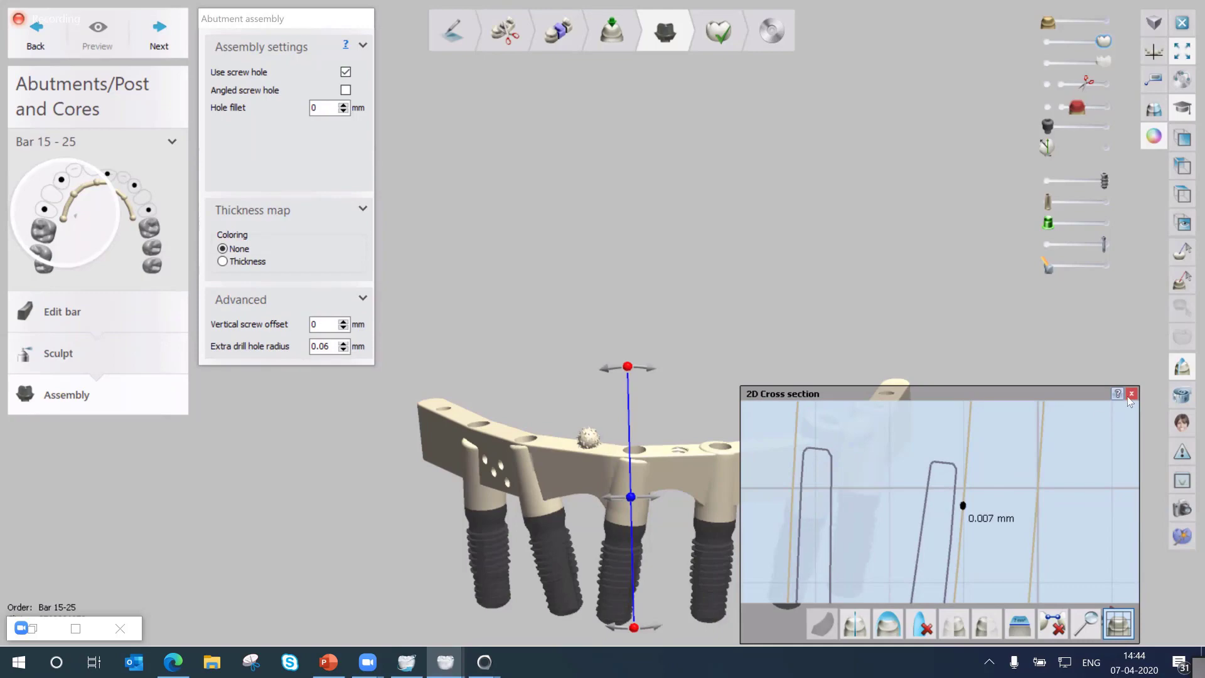
# Set the extra drill hole radius to 0.01 mm and continue to the Finalize stage
pyautogui.click(328, 350)
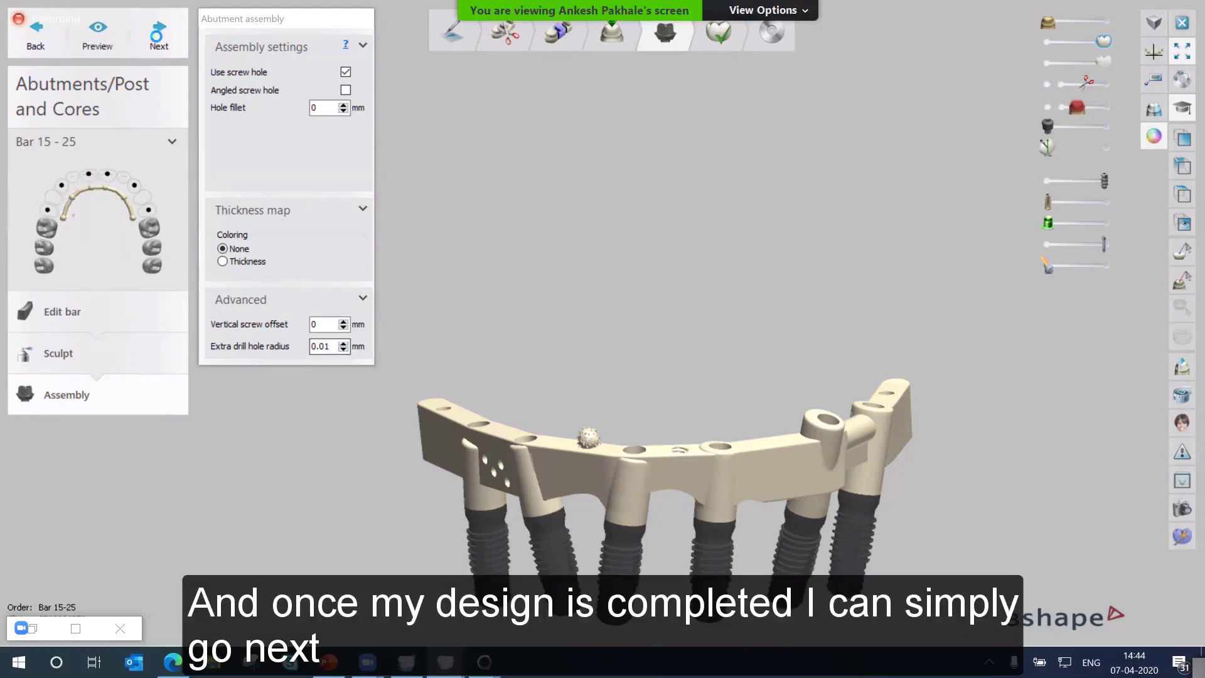
pyautogui.click(158, 41)
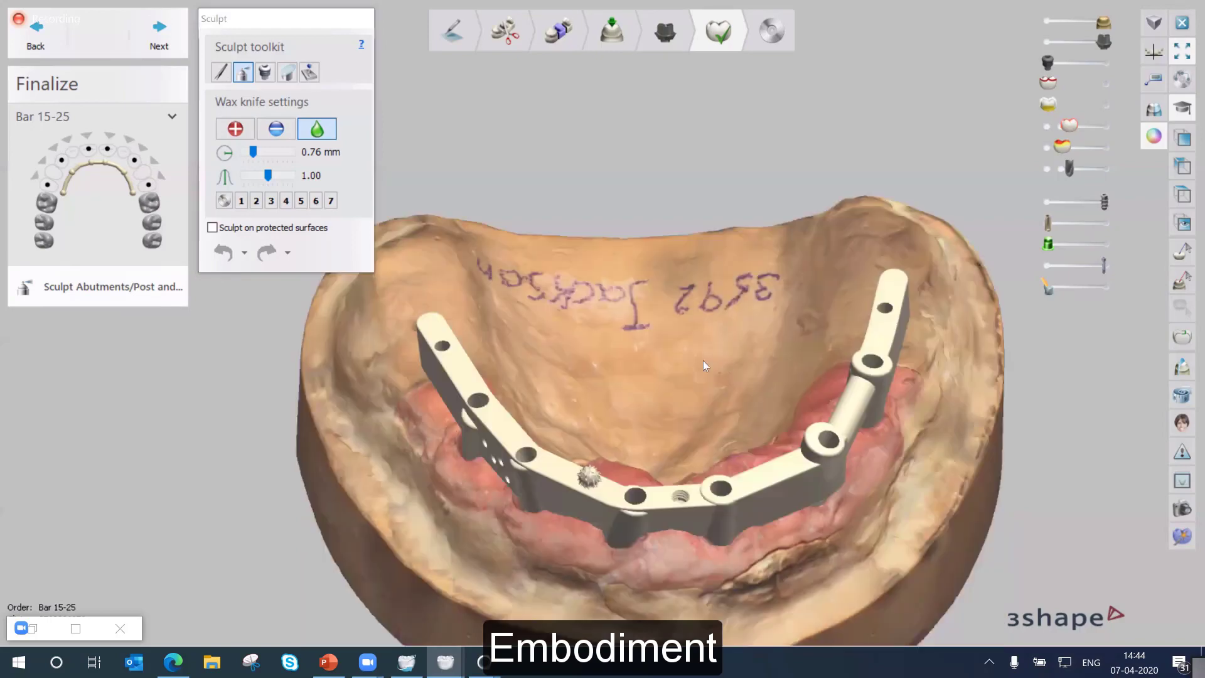
# Examine the finished bar on the jaw model and the attachment and wax knife tools offered for final sculpting
pyautogui.moveTo(703, 360); pyautogui.dragTo(647, 416, button='right')
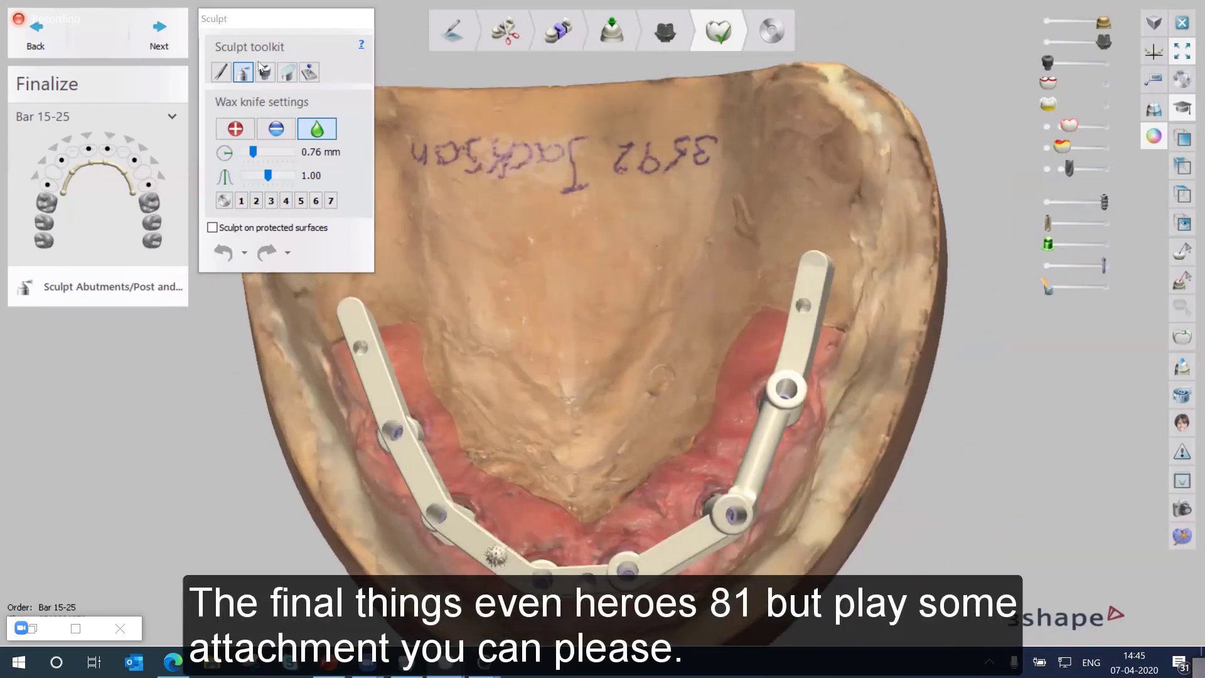
pyautogui.click(266, 73)
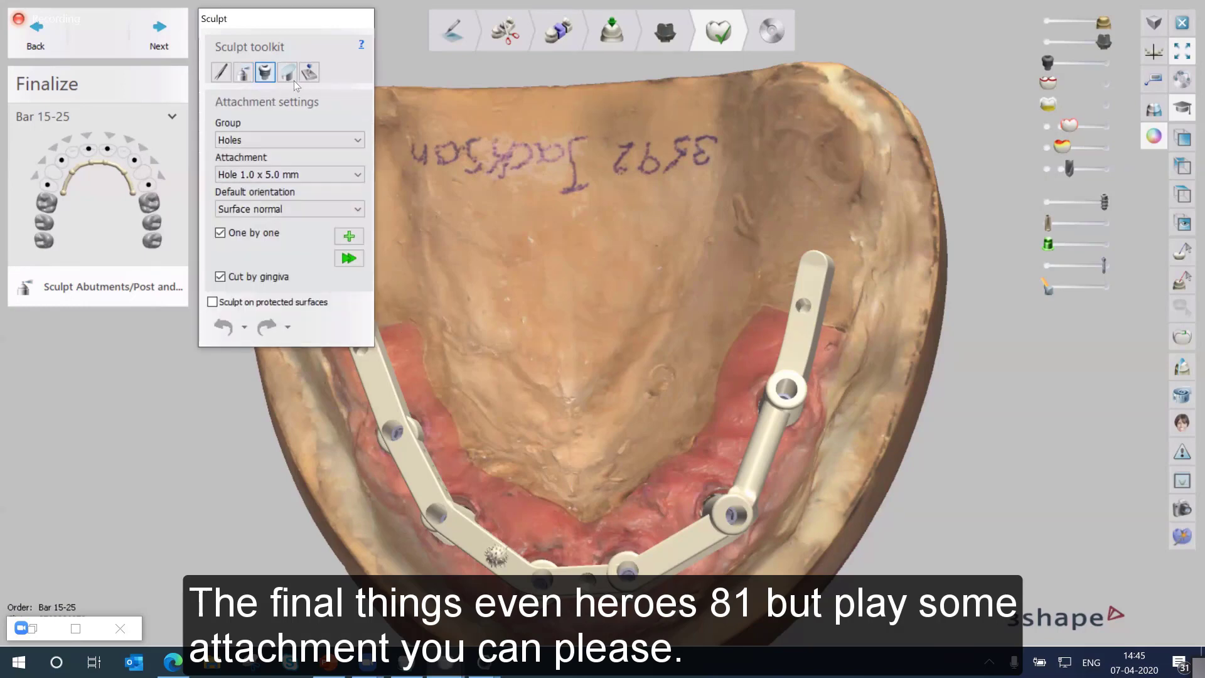
pyautogui.moveTo(616, 268); pyautogui.dragTo(646, 254, button='middle')
pyautogui.moveTo(563, 165); pyautogui.dragTo(578, 326, button='right')
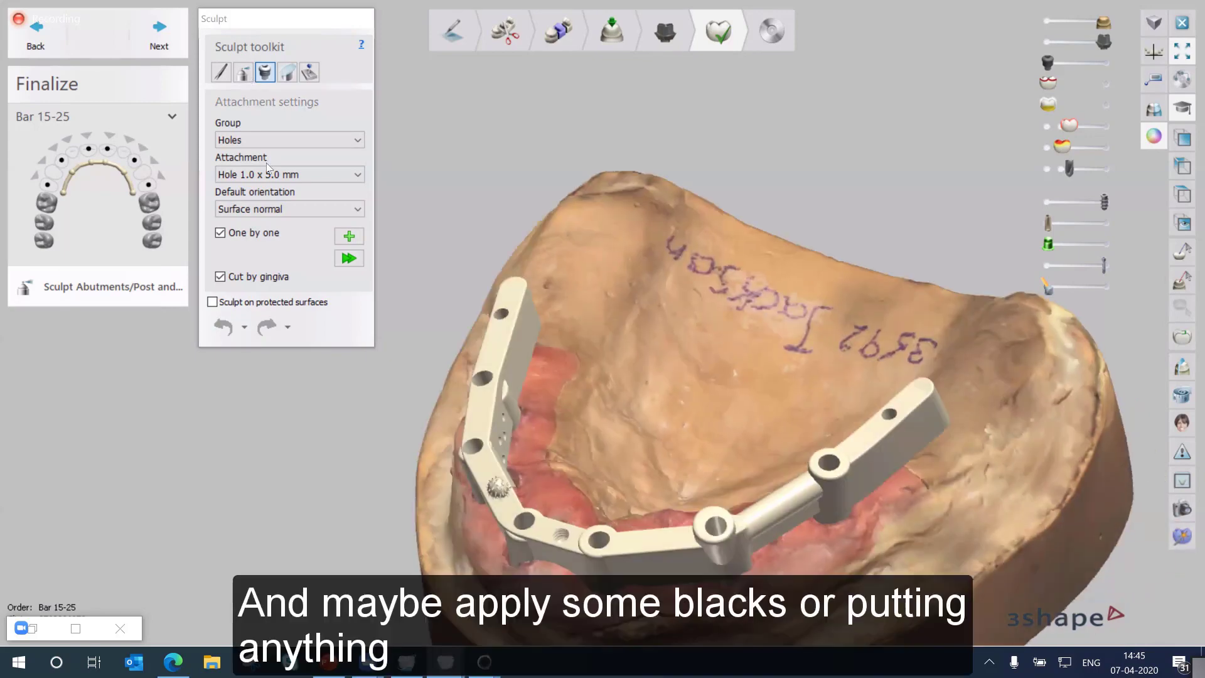
pyautogui.click(243, 72)
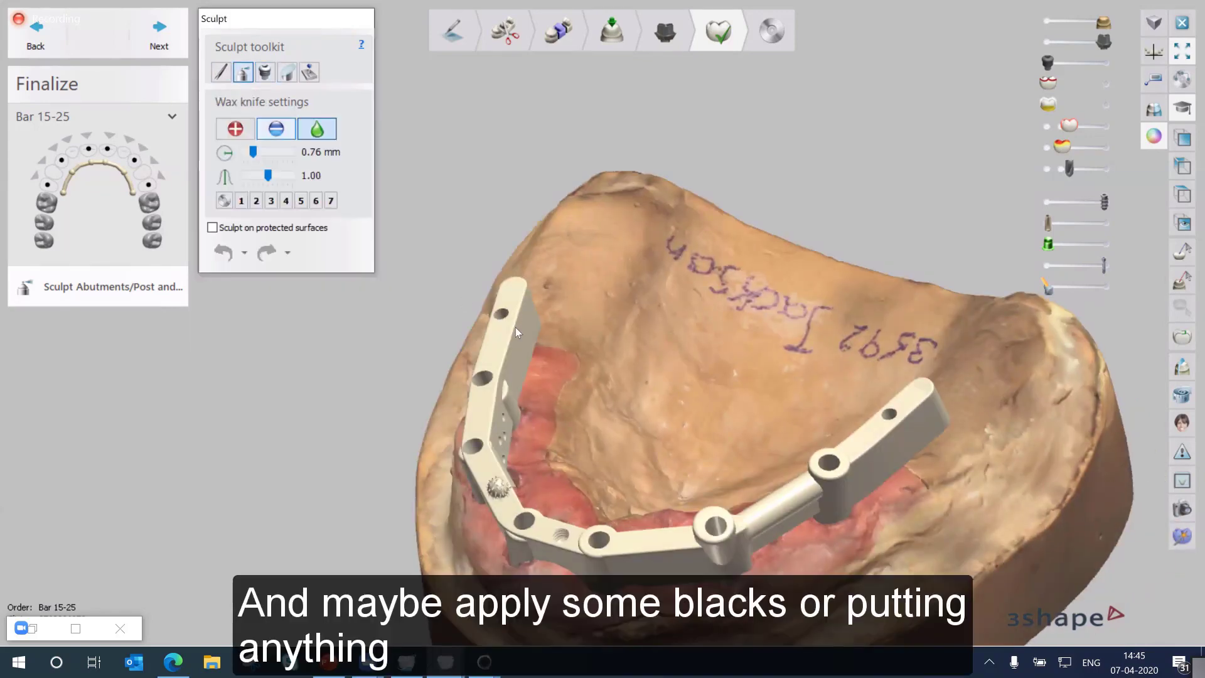
pyautogui.click(601, 408)
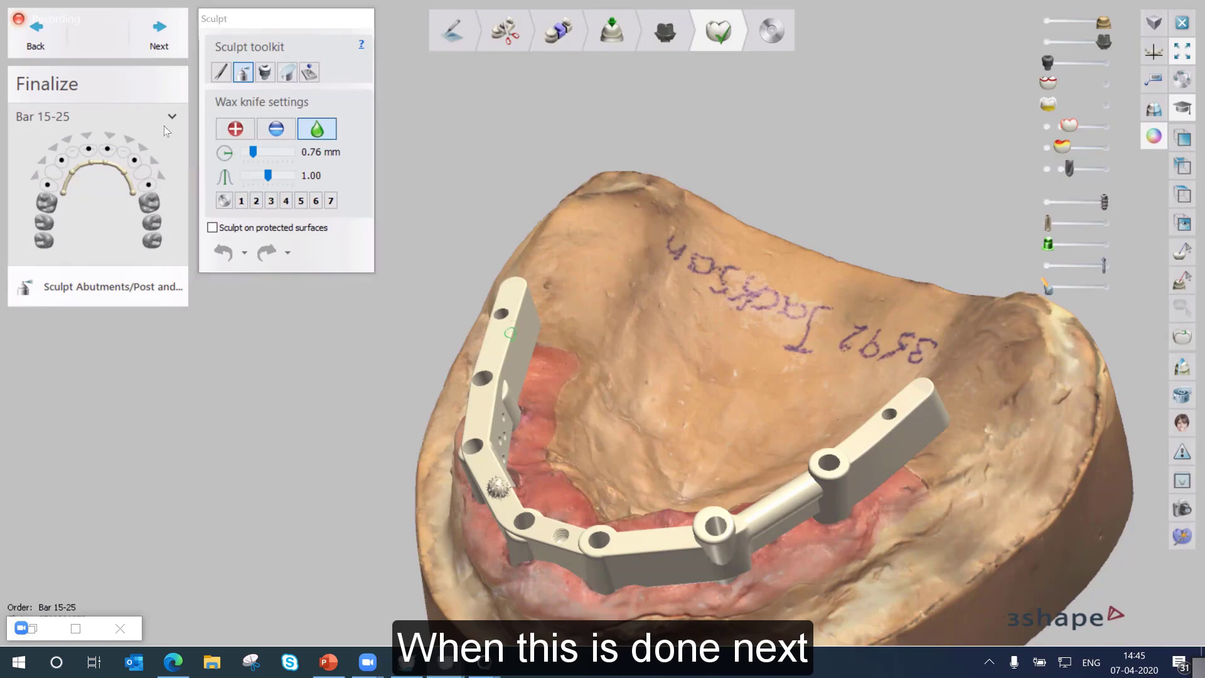
# Finish the final sculpting stage and save the completed Bar 15-25 design
pyautogui.click(166, 27)
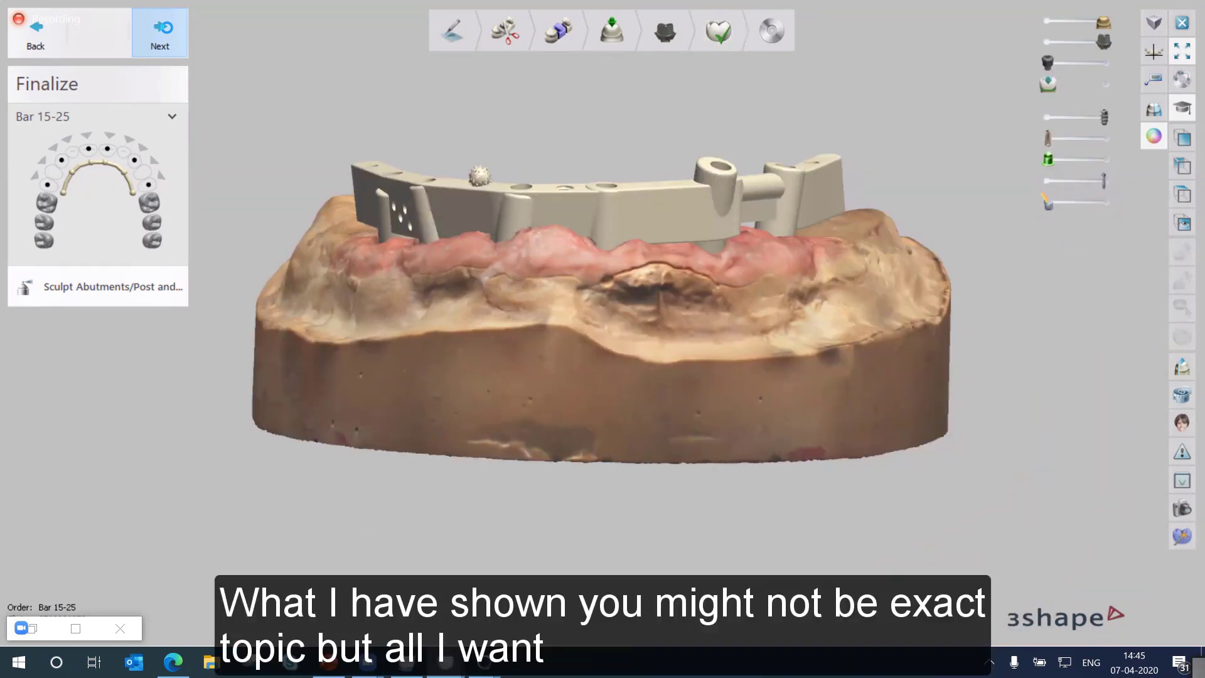
pyautogui.click(167, 27)
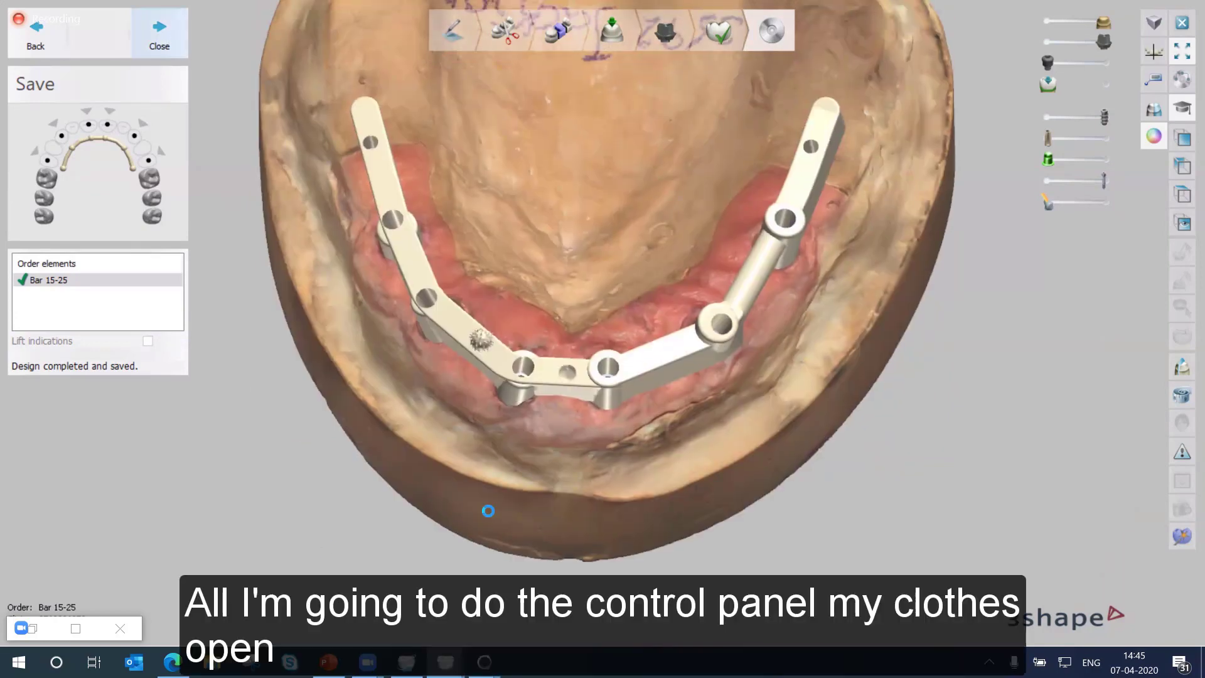
# Close all open Dental System Control Panel windows
pyautogui.moveTo(395, 570)
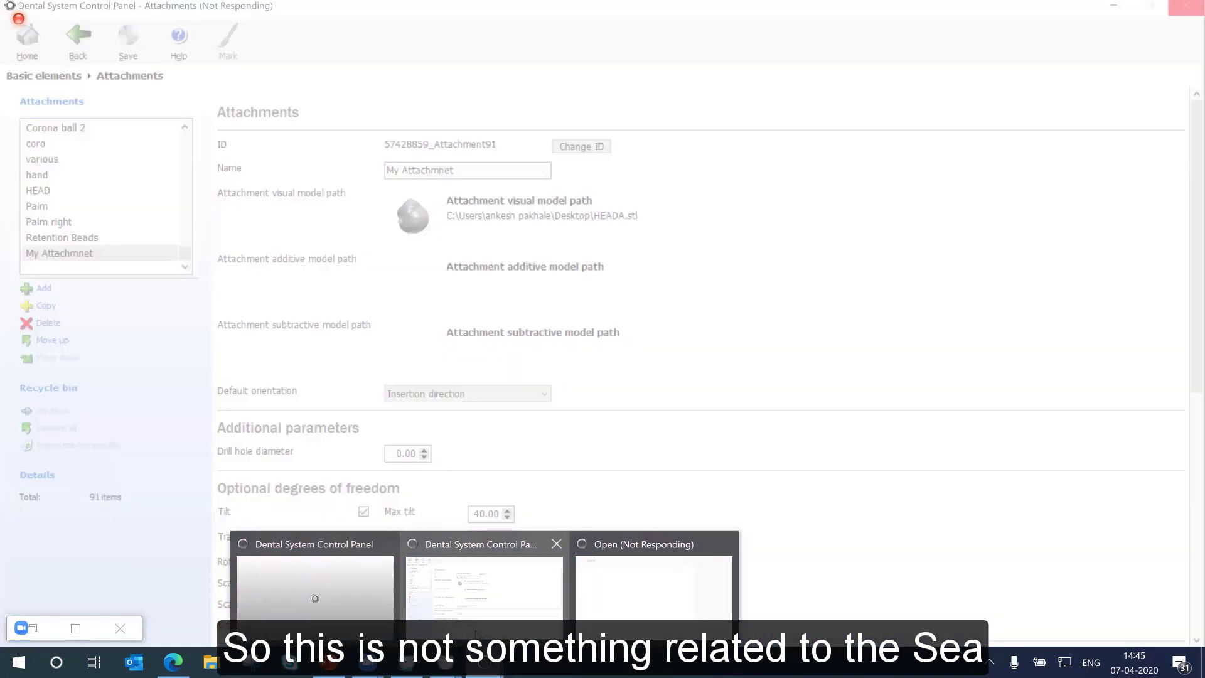
pyautogui.rightClick(484, 660)
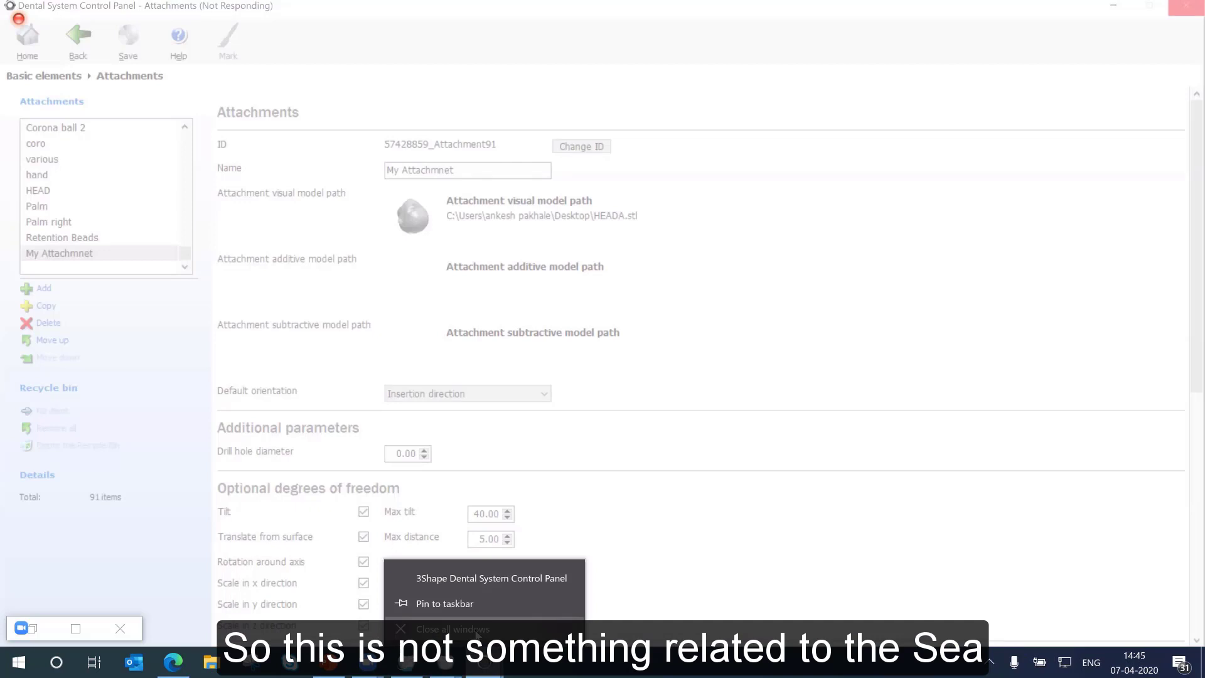
pyautogui.click(453, 629)
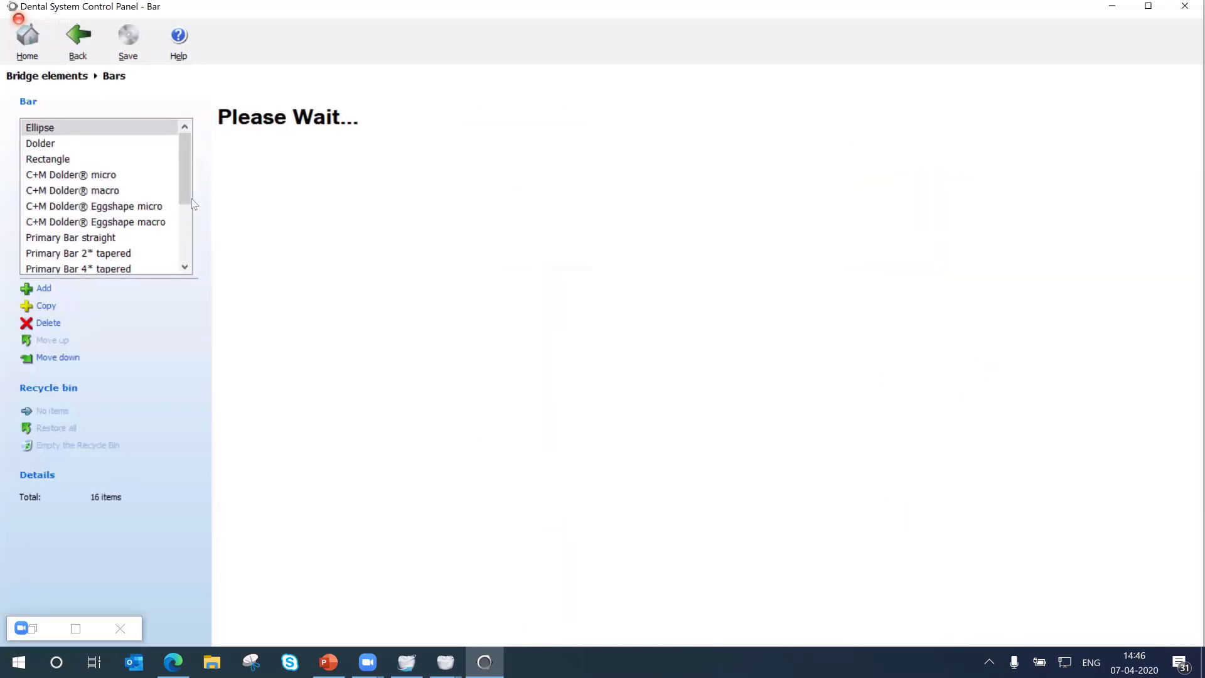
# Add a new bar with the Custom shape type to the bar library and name it abc
pyautogui.click(44, 289)
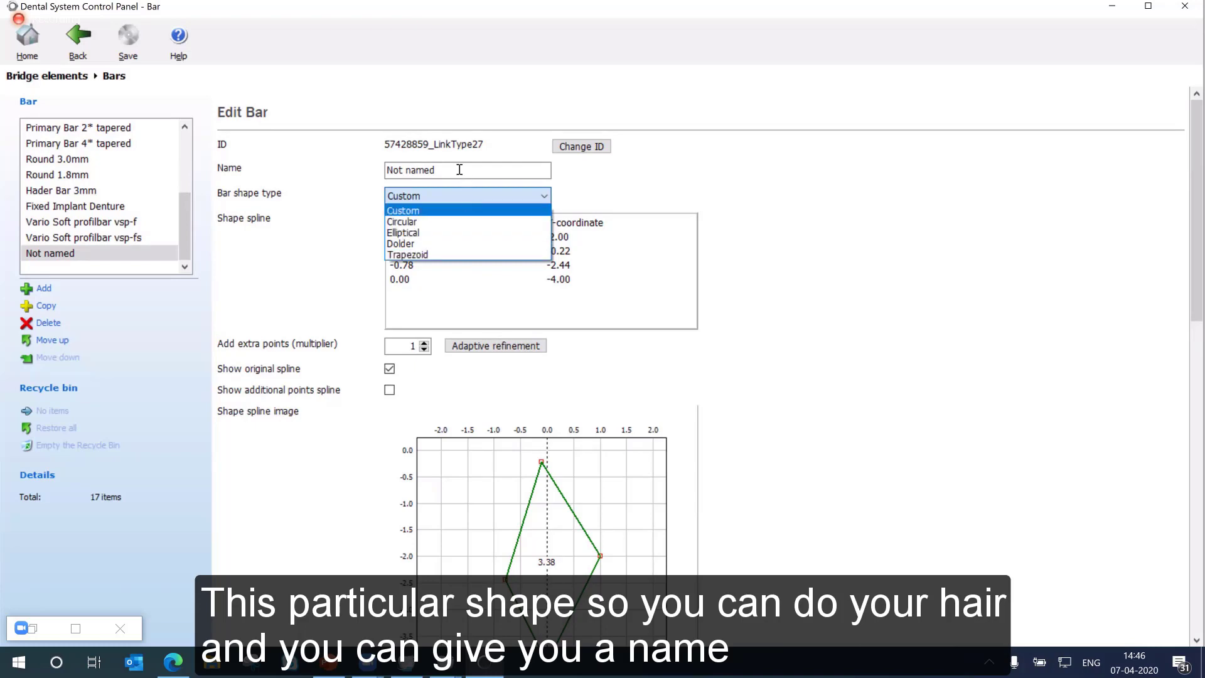
pyautogui.click(313, 172)
pyautogui.hotkey('shift', 'Tab')
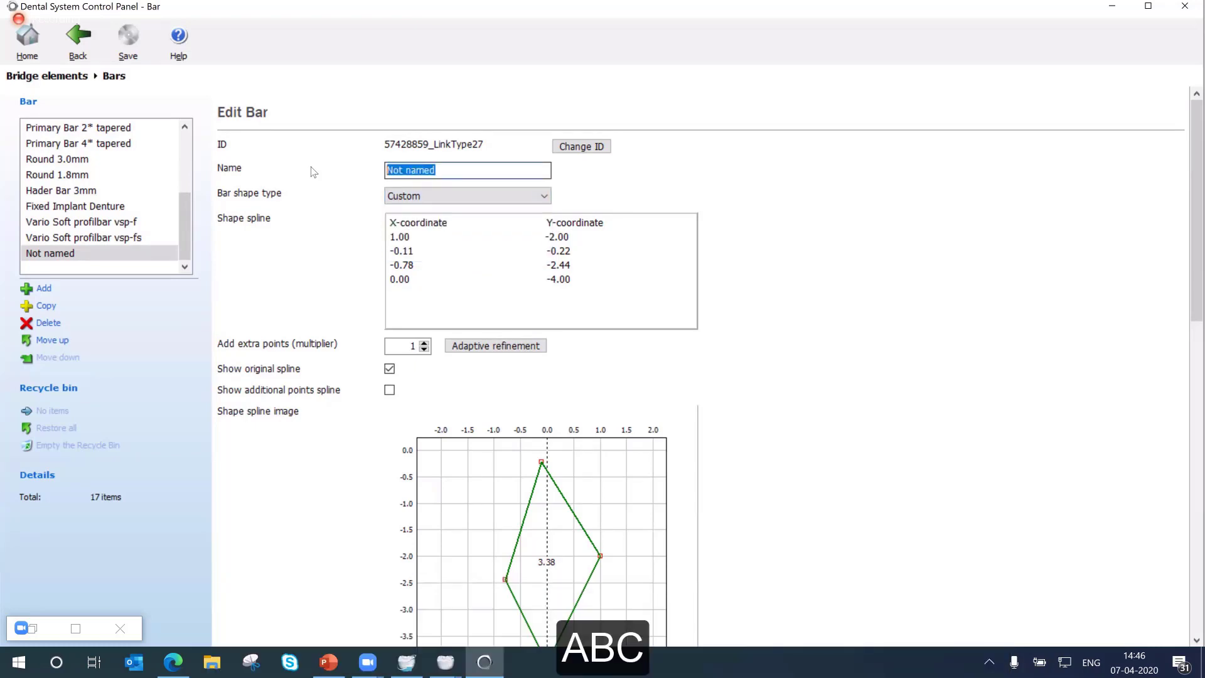
pyautogui.write('abc')
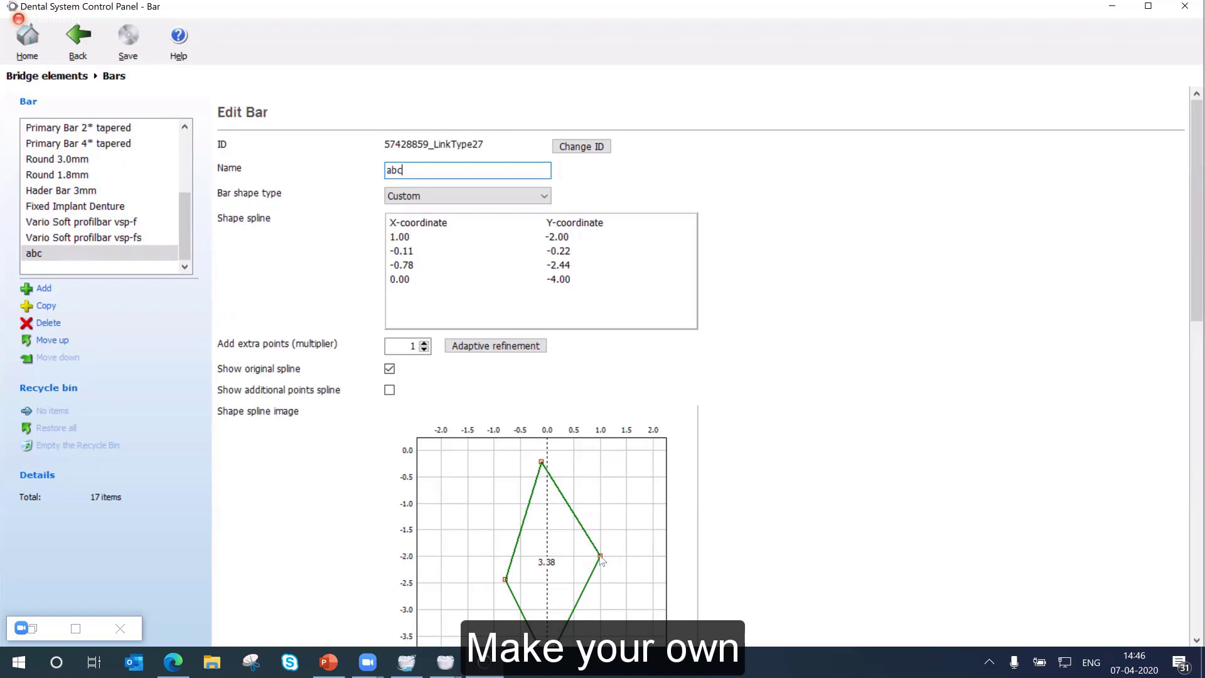
# Move the bar profile's side points to X 1.50 and -1.50 at Y -1.00, and its top point to 0.00, -0.50
pyautogui.moveTo(631, 537); pyautogui.dragTo(630, 533)
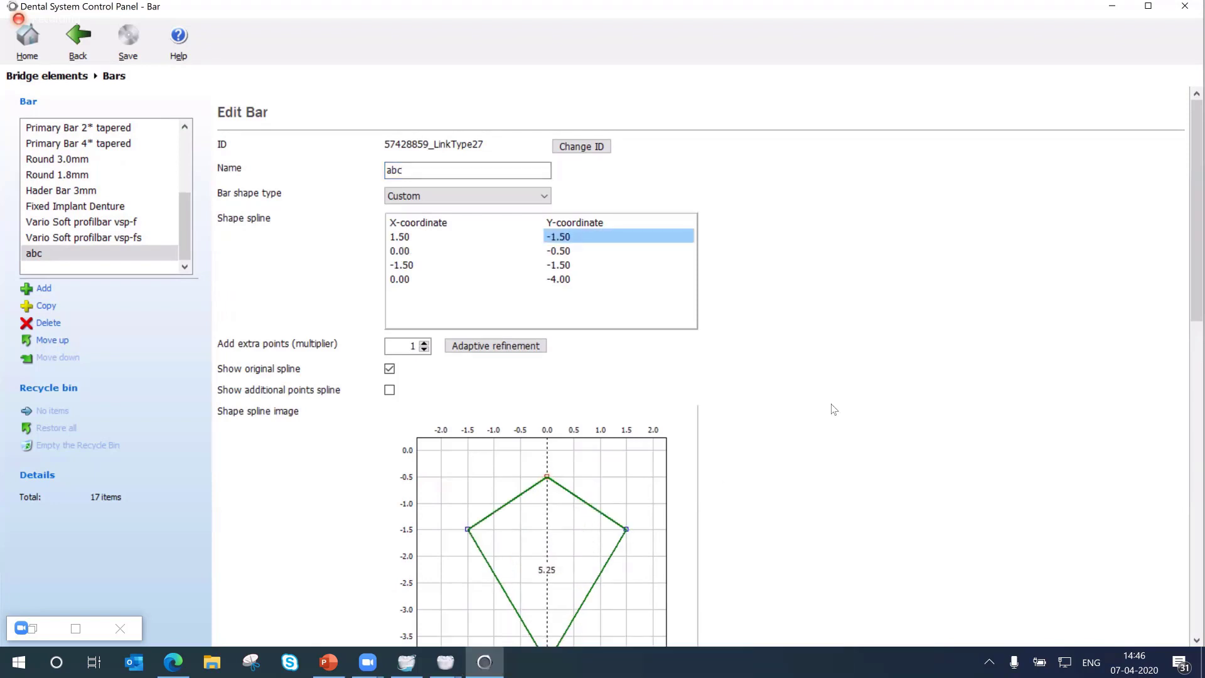
pyautogui.click(594, 522)
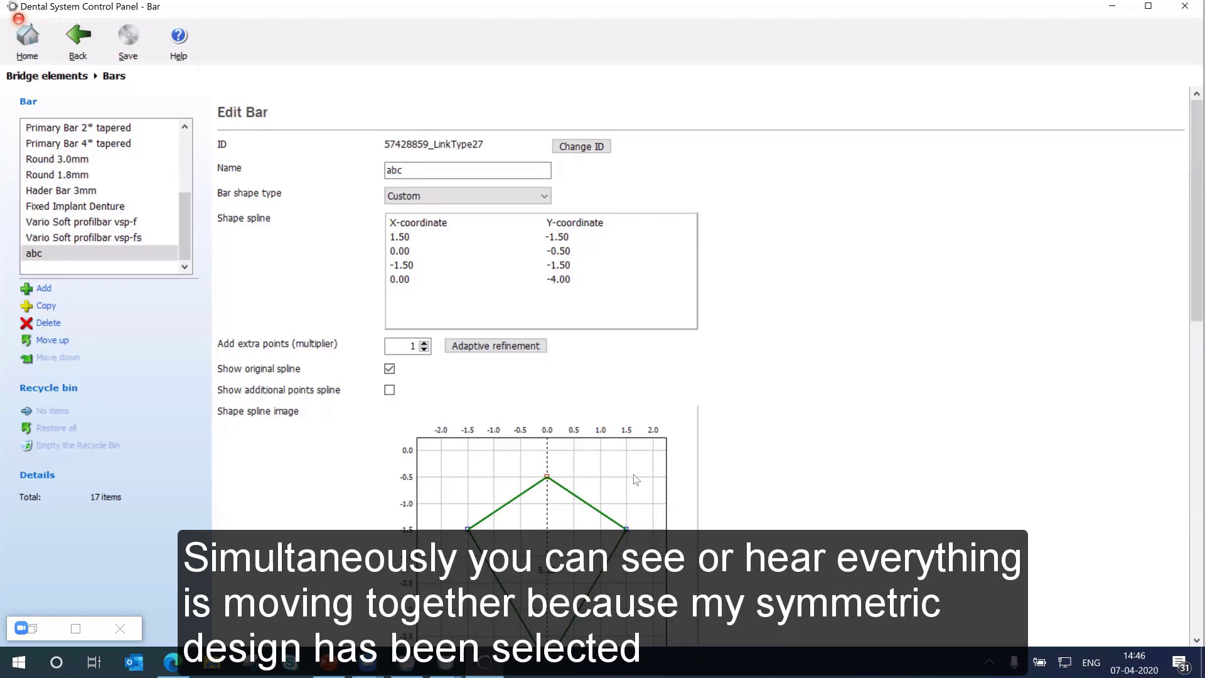
pyautogui.click(470, 521)
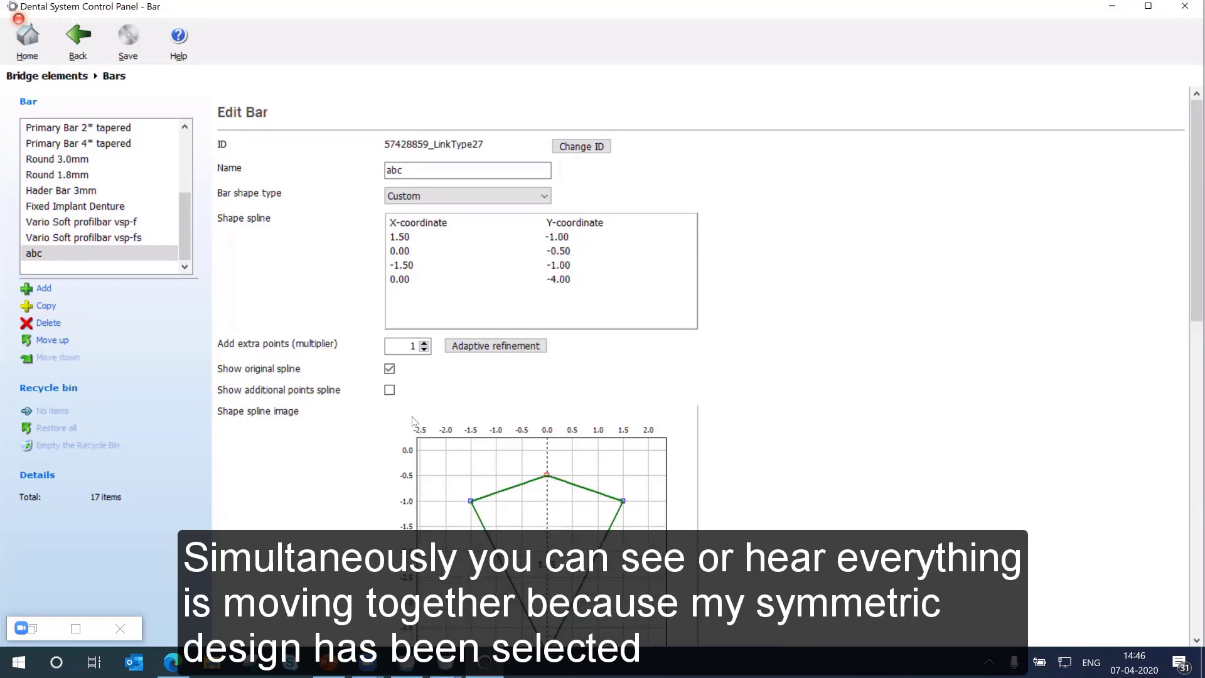
# Turn off symmetric shape and snap to grid, and place the side points at about Y -1.07 and the top point at about 0.05, -0.38
pyautogui.scroll(-3, 312, 382)
pyautogui.scroll(-3, 313, 383)
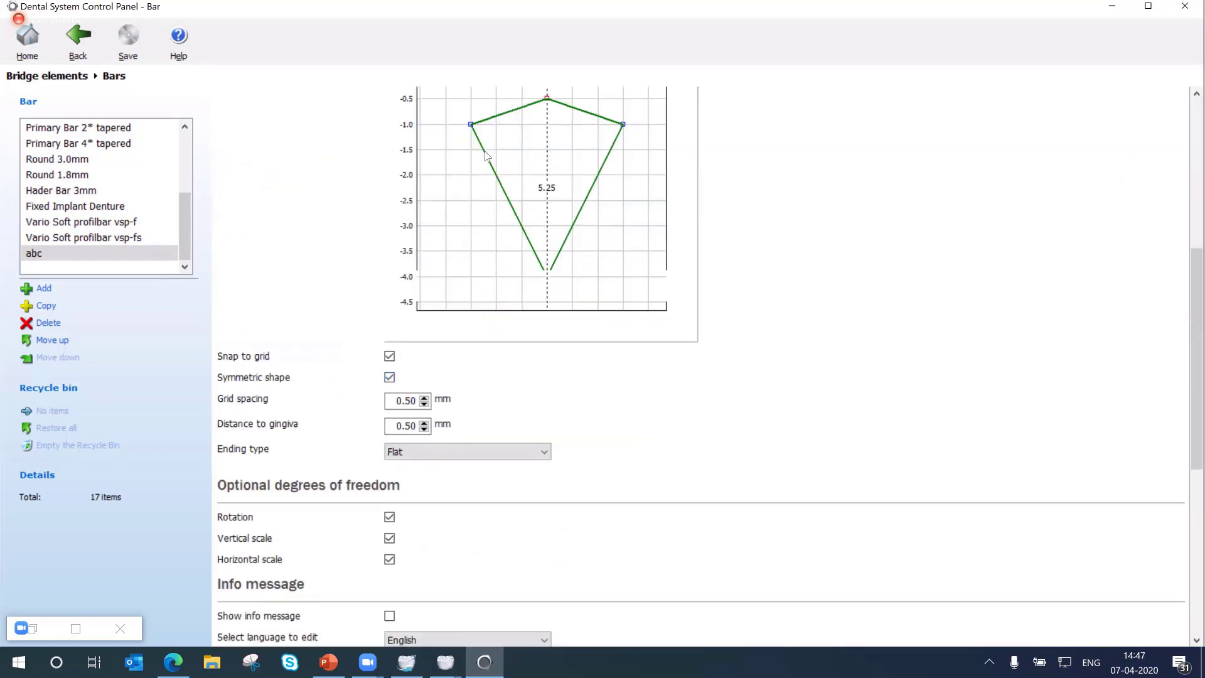
pyautogui.moveTo(471, 125); pyautogui.dragTo(472, 147)
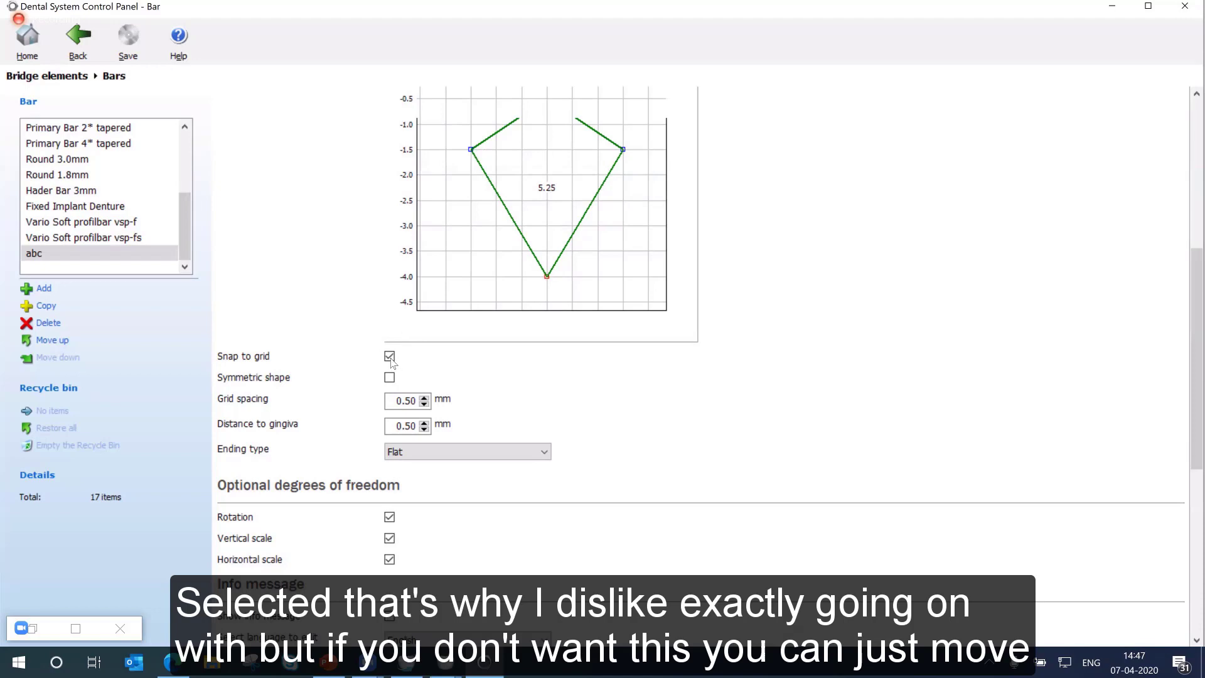
pyautogui.press('space')
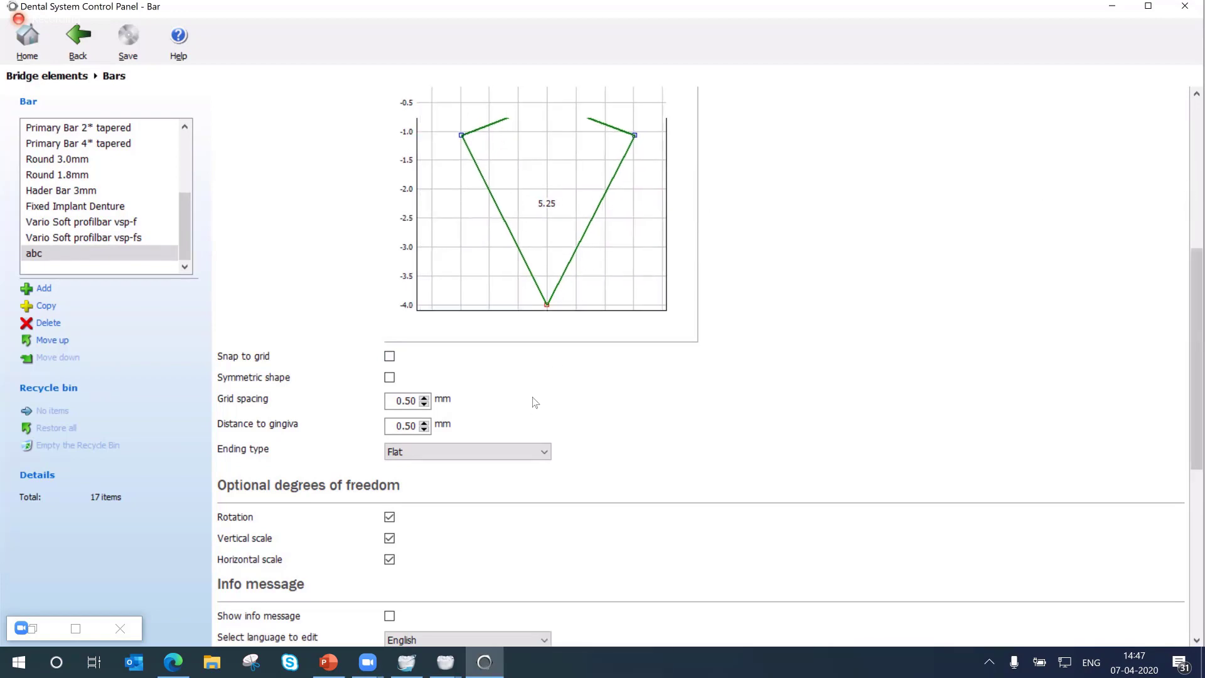
# Add two points on each upper edge of the profile to round it outward, and raise the top point to about Y -0.20
pyautogui.scroll(4, 551, 355)
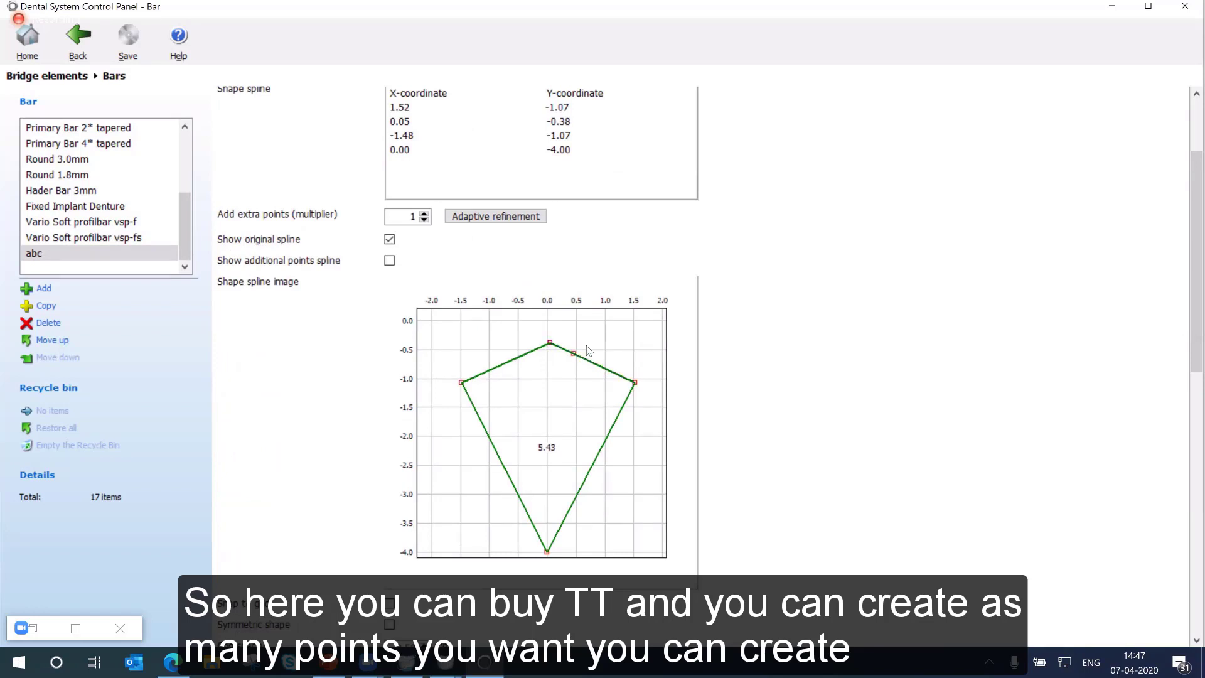
pyautogui.click(579, 352)
pyautogui.moveTo(610, 371); pyautogui.dragTo(612, 370)
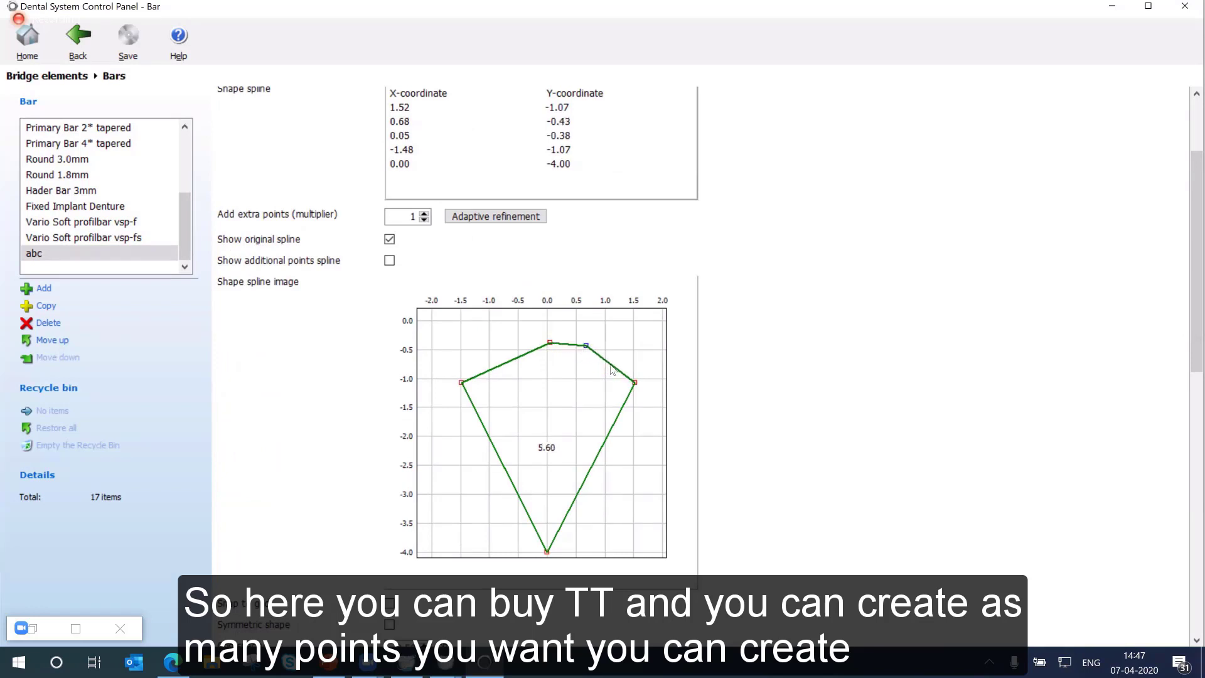
pyautogui.click(627, 352)
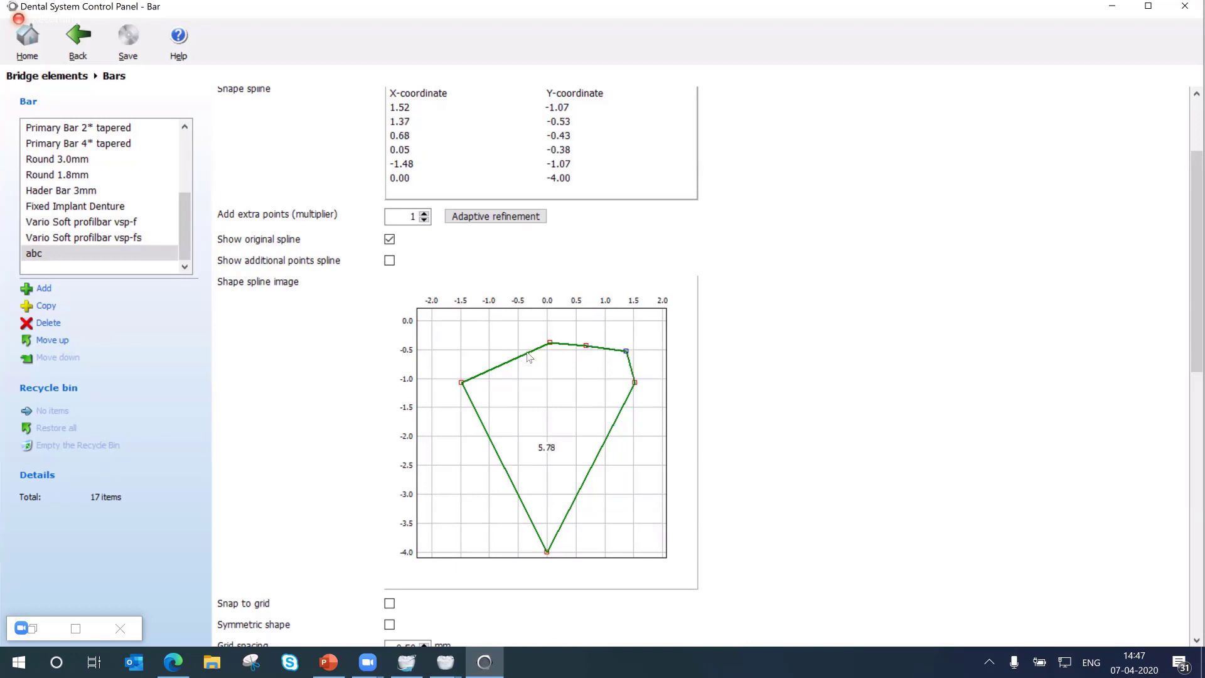
pyautogui.moveTo(515, 349); pyautogui.dragTo(471, 353)
pyautogui.click(476, 352)
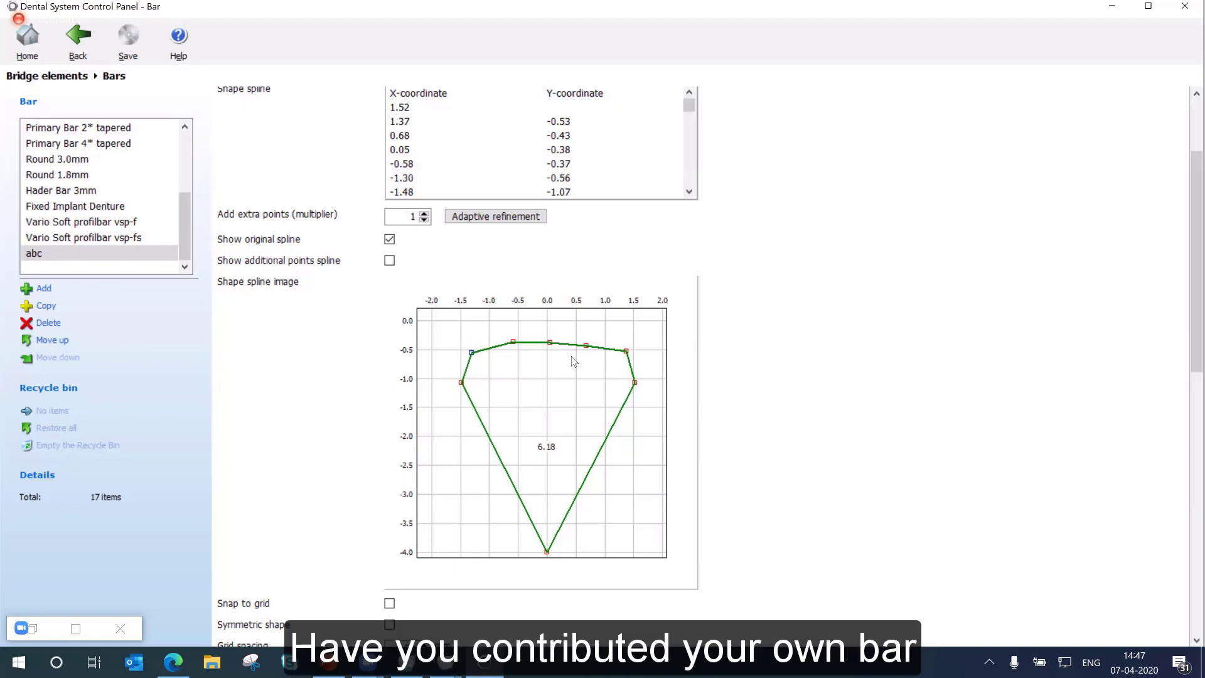
pyautogui.moveTo(551, 339); pyautogui.dragTo(550, 331)
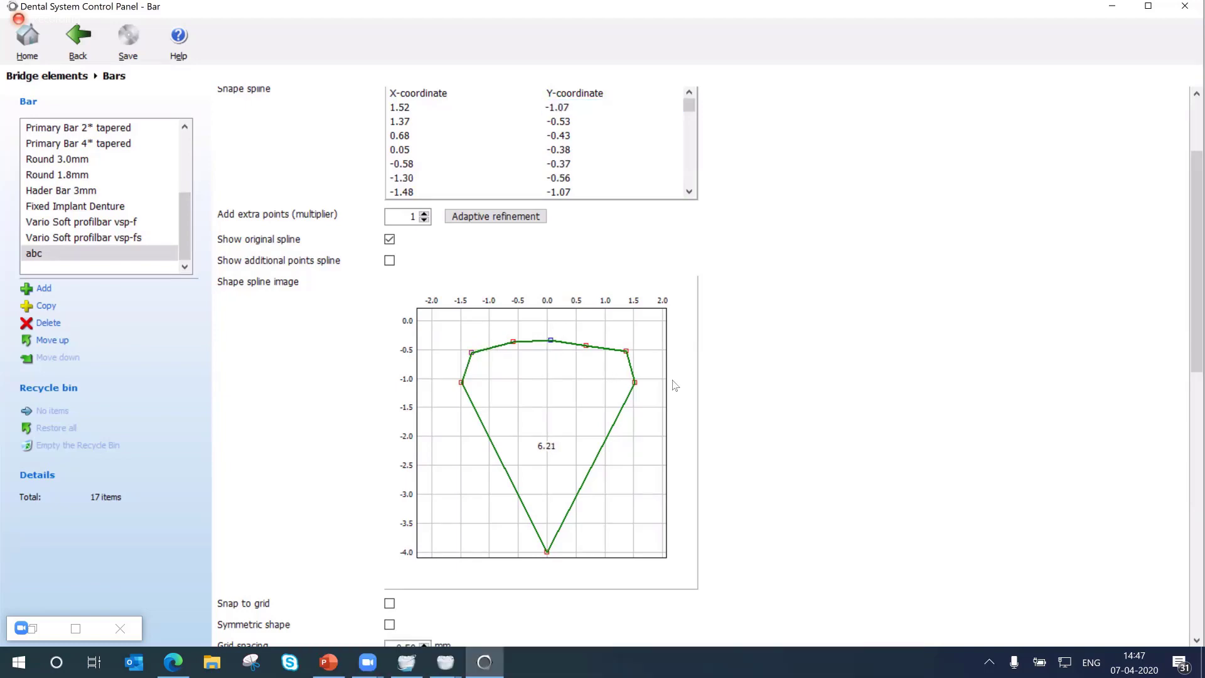
# Add a point on each side of the profile's lower tip and raise the tip slightly to flatten the bottom
pyautogui.click(522, 533)
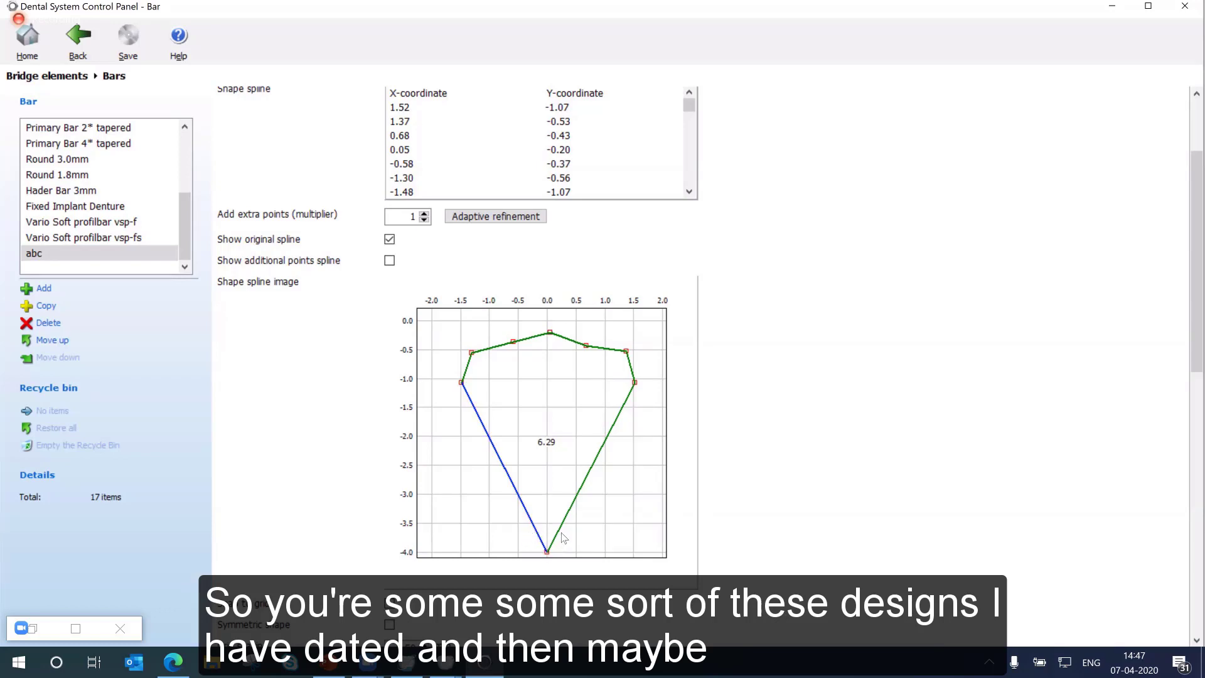
pyautogui.click(576, 540)
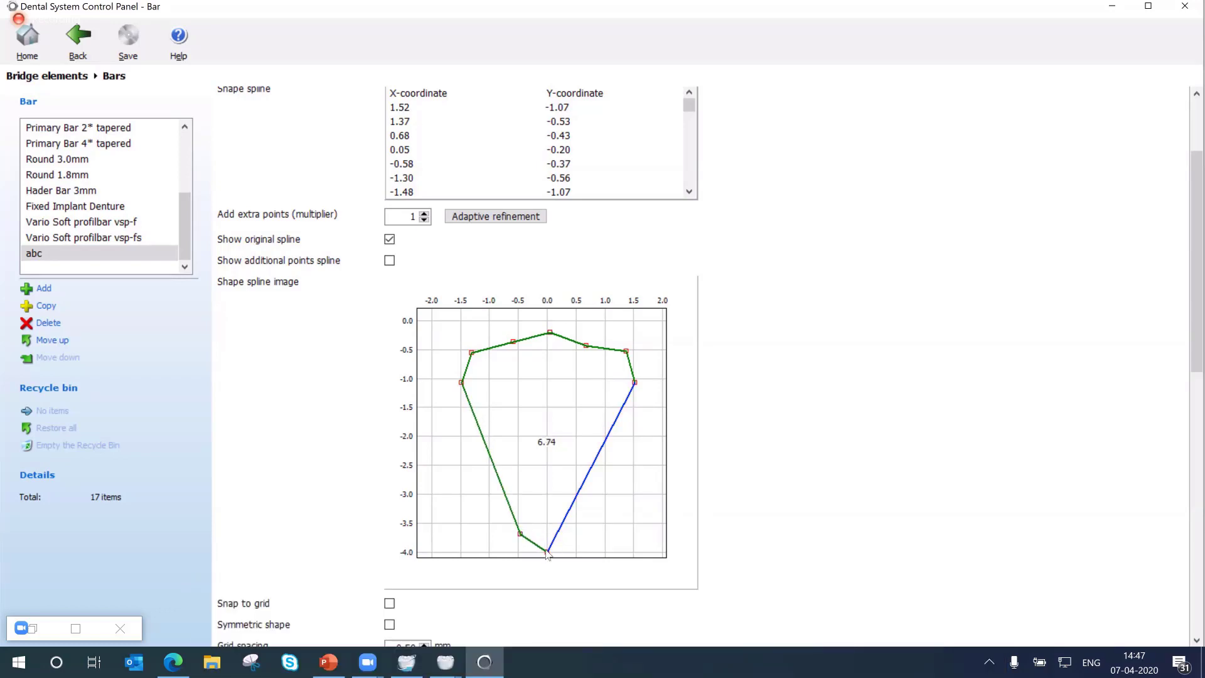
pyautogui.click(545, 544)
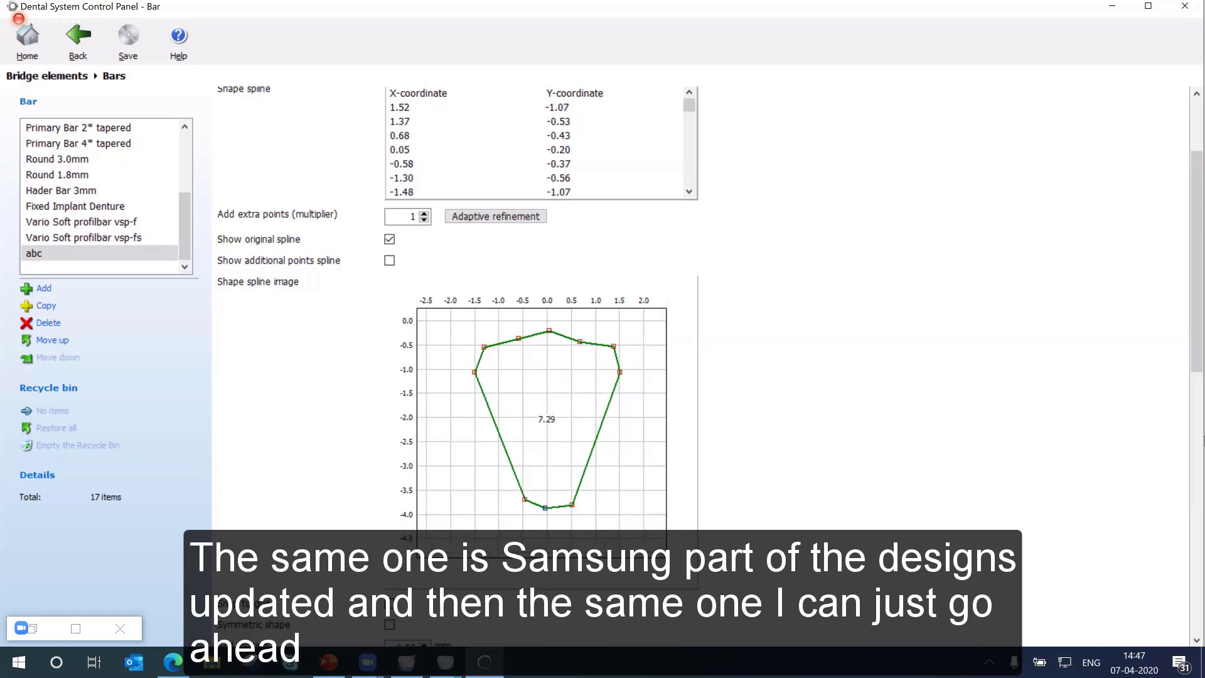
# Create a bar category named ABC and add the current bar abc to it
pyautogui.moveTo(1198, 262); pyautogui.dragTo(1123, 519)
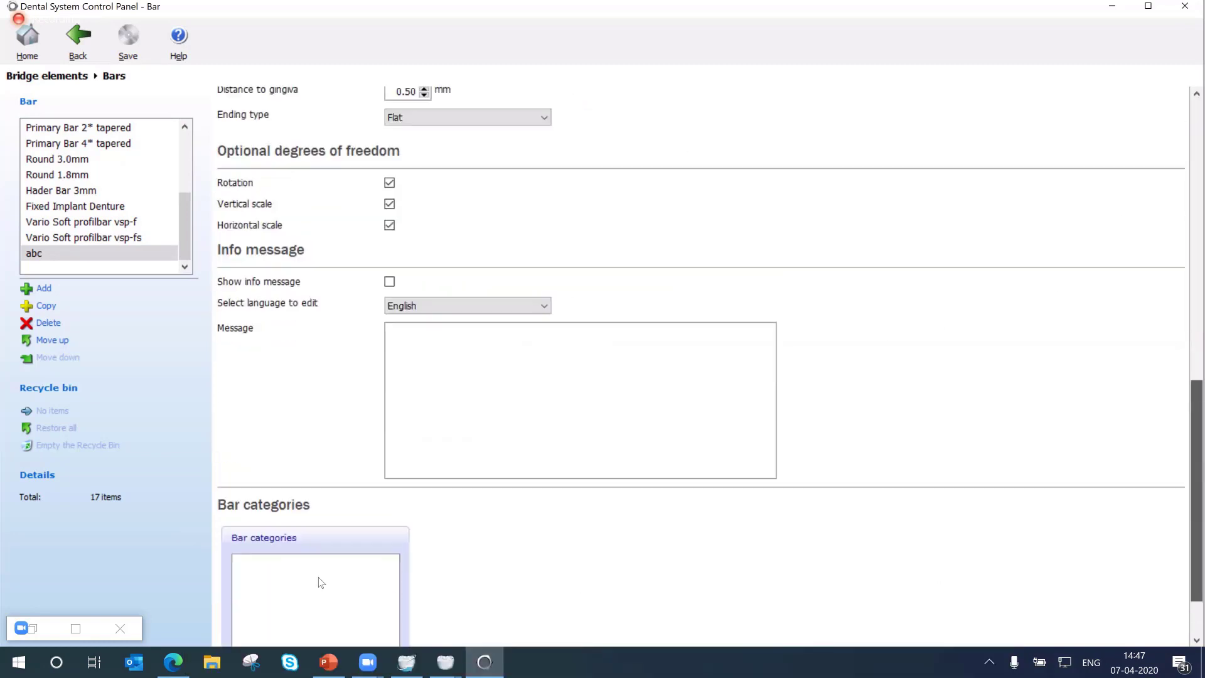
pyautogui.scroll(-3, 251, 580)
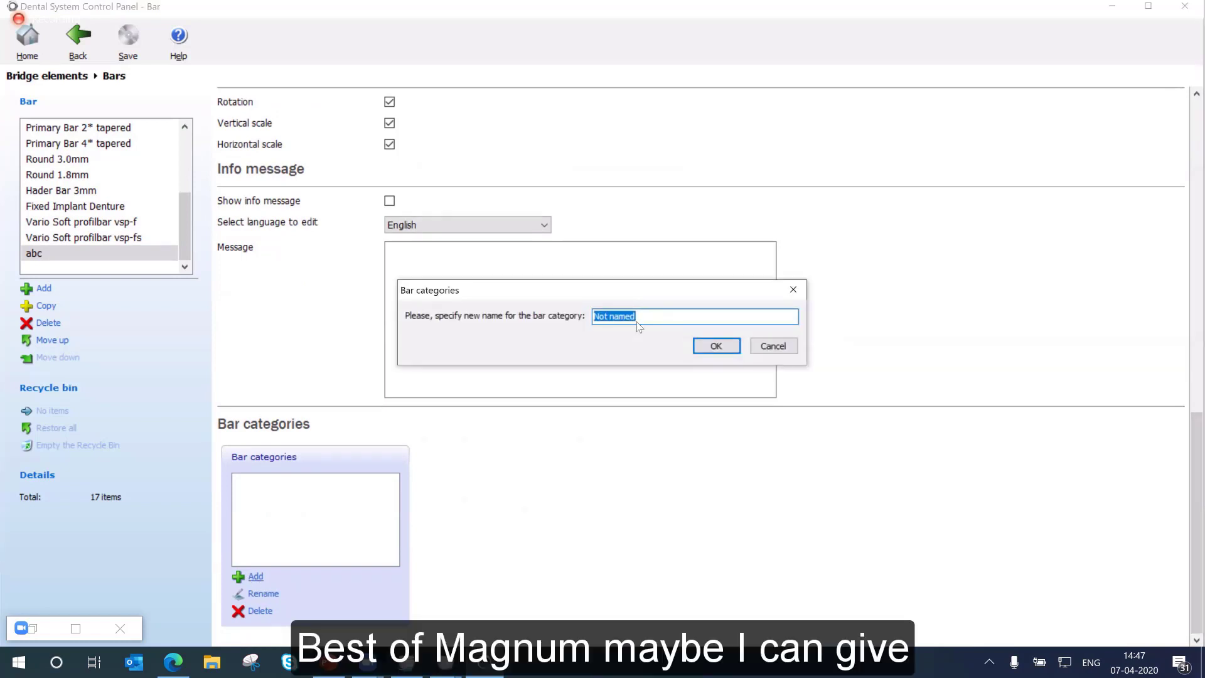
pyautogui.write('AB')
pyautogui.press('BackSpace')
pyautogui.press('BackSpace')
pyautogui.write('ABC')
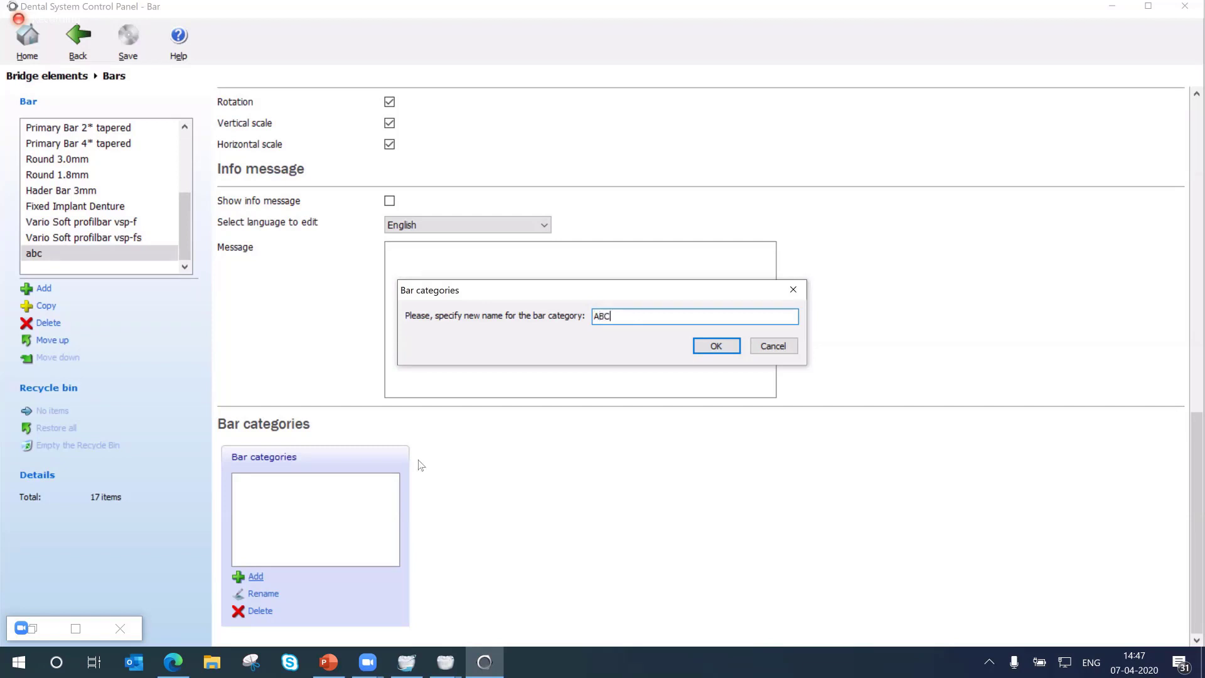
pyautogui.press('Return')
pyautogui.click(474, 576)
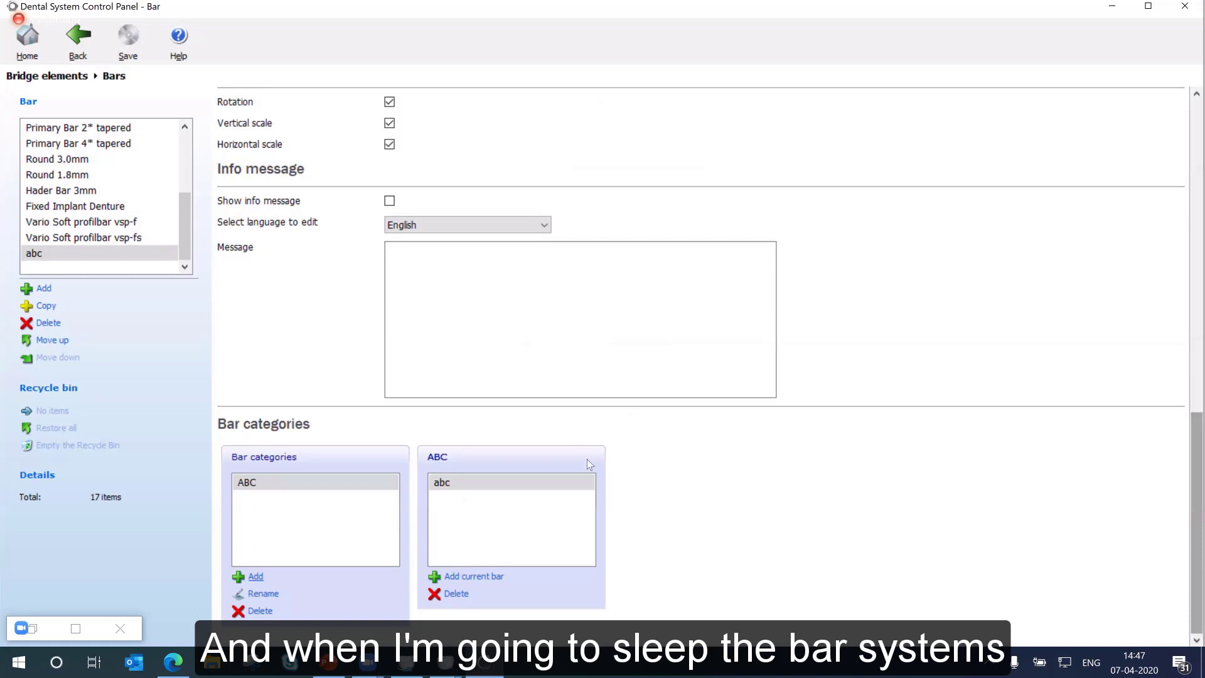
# Save the new bar and close the Control Panel
pyautogui.click(119, 39)
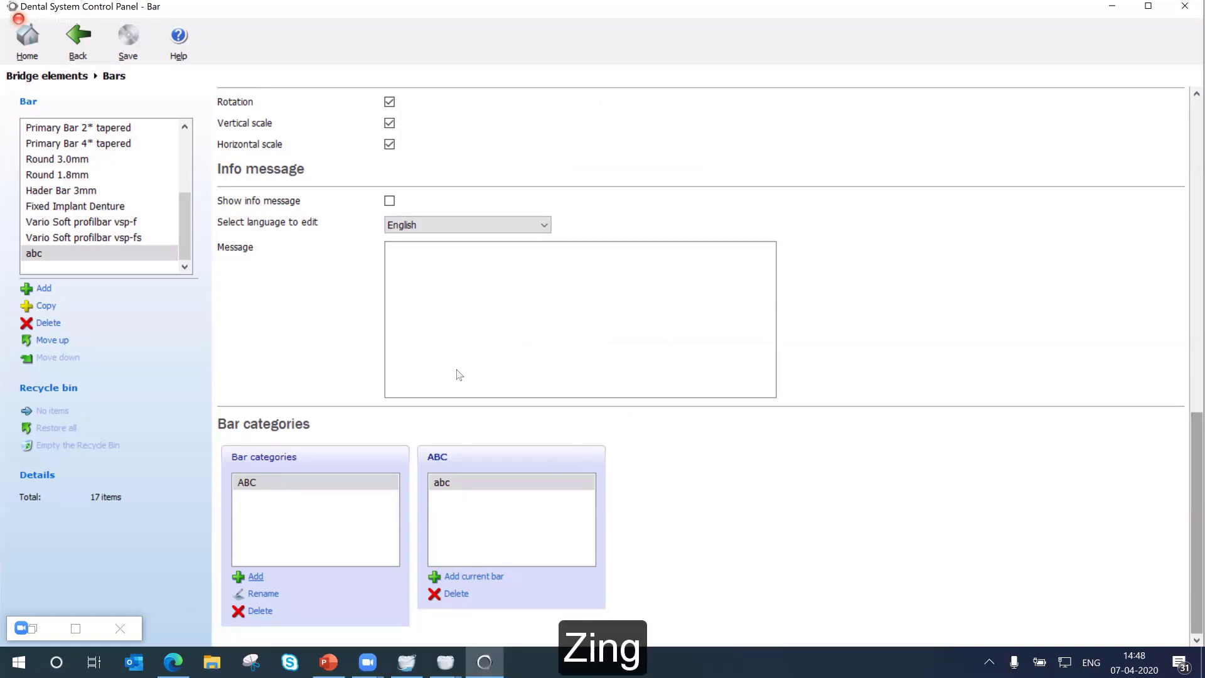
pyautogui.click(682, 361)
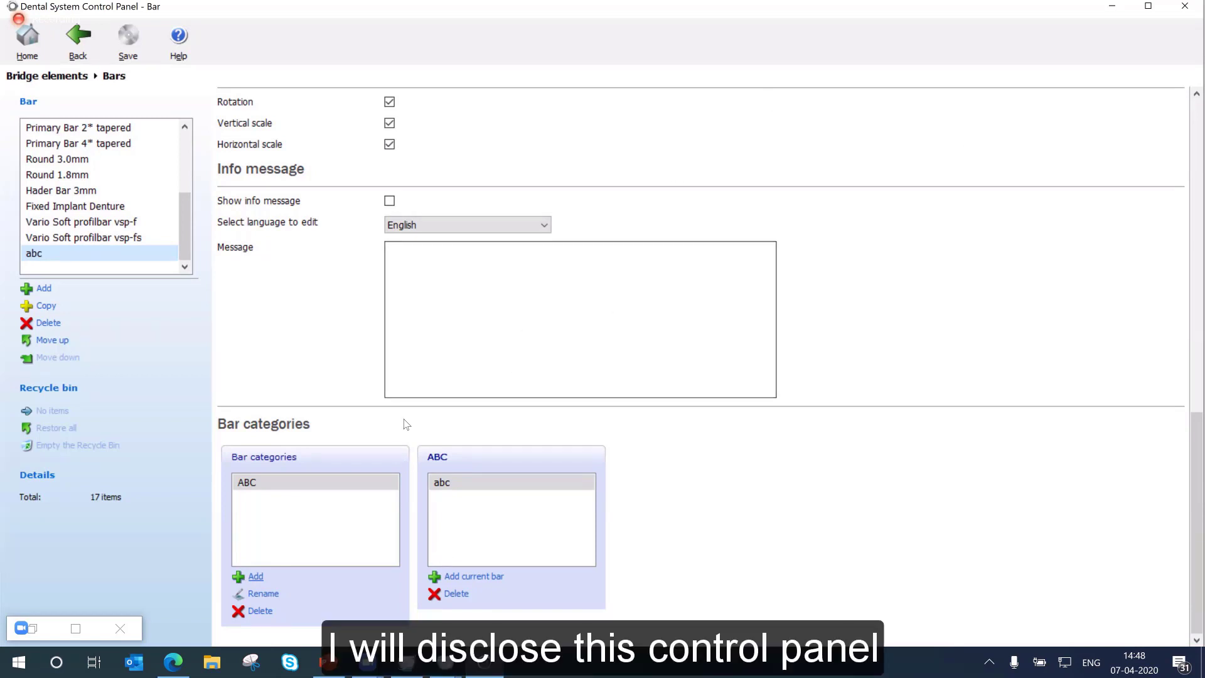
pyautogui.click(1185, 7)
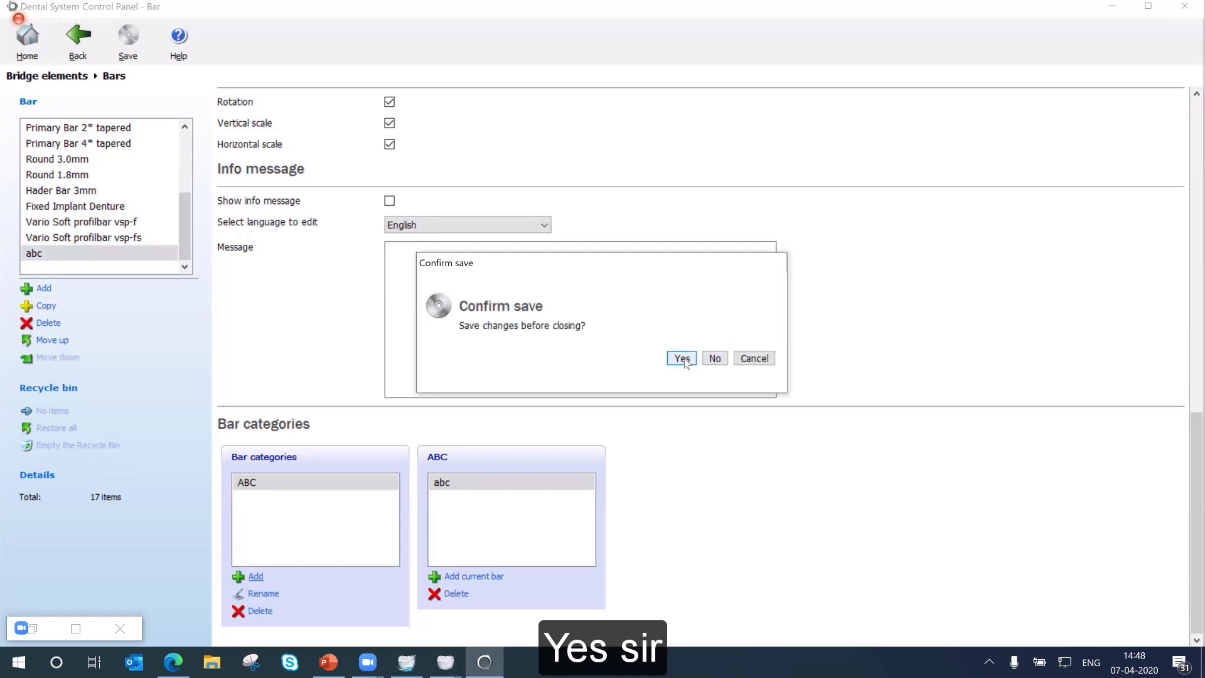
pyautogui.click(735, 353)
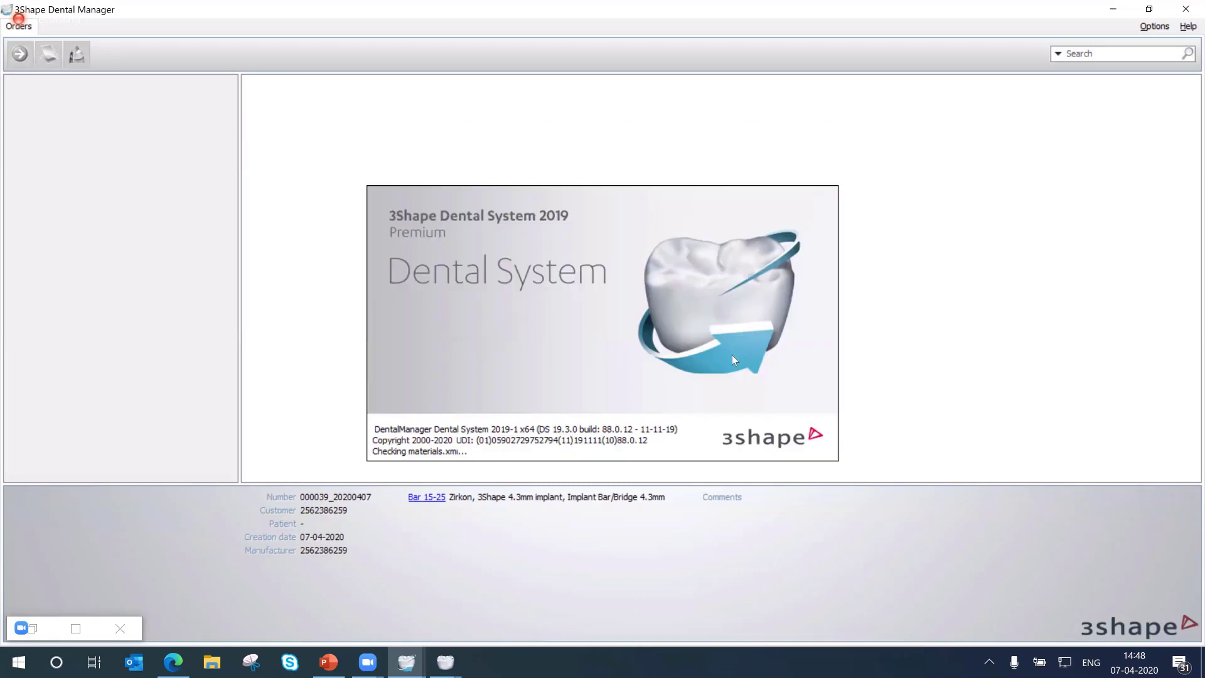
# In a new Dental Manager order with a bar bridge between two upper abutments, check the available bar types for abc
pyautogui.click(710, 389)
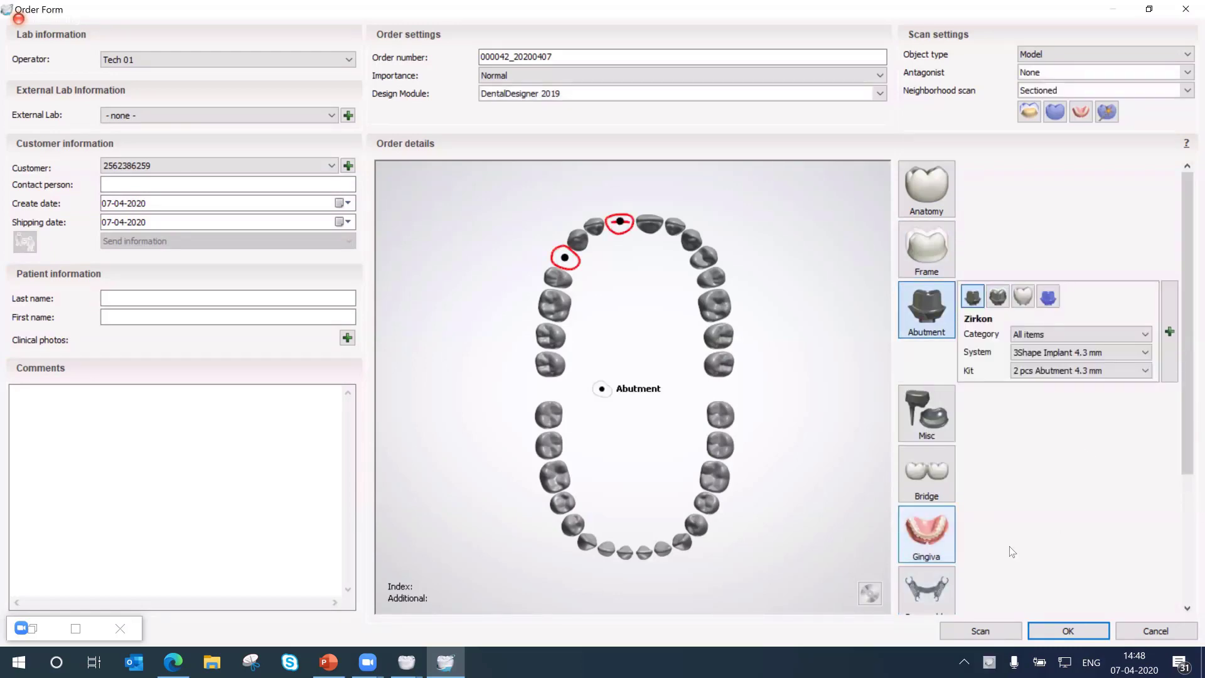
pyautogui.scroll(-3, 939, 373)
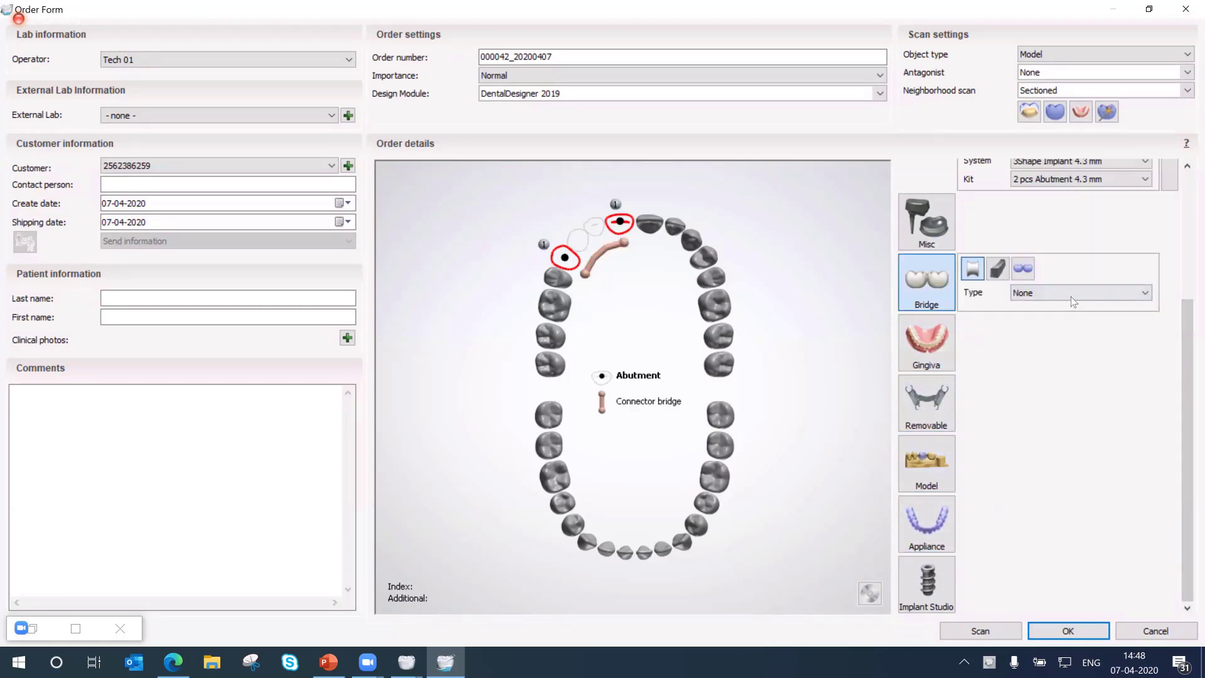
pyautogui.click(1081, 313)
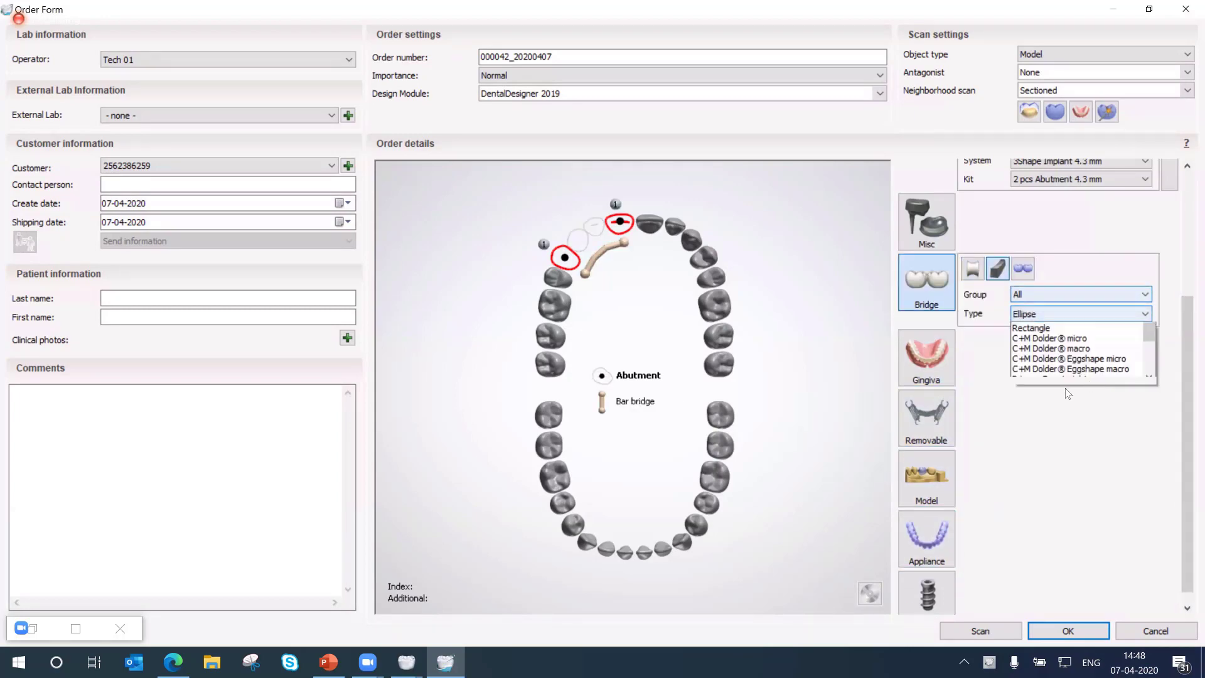
pyautogui.scroll(-5, 1055, 377)
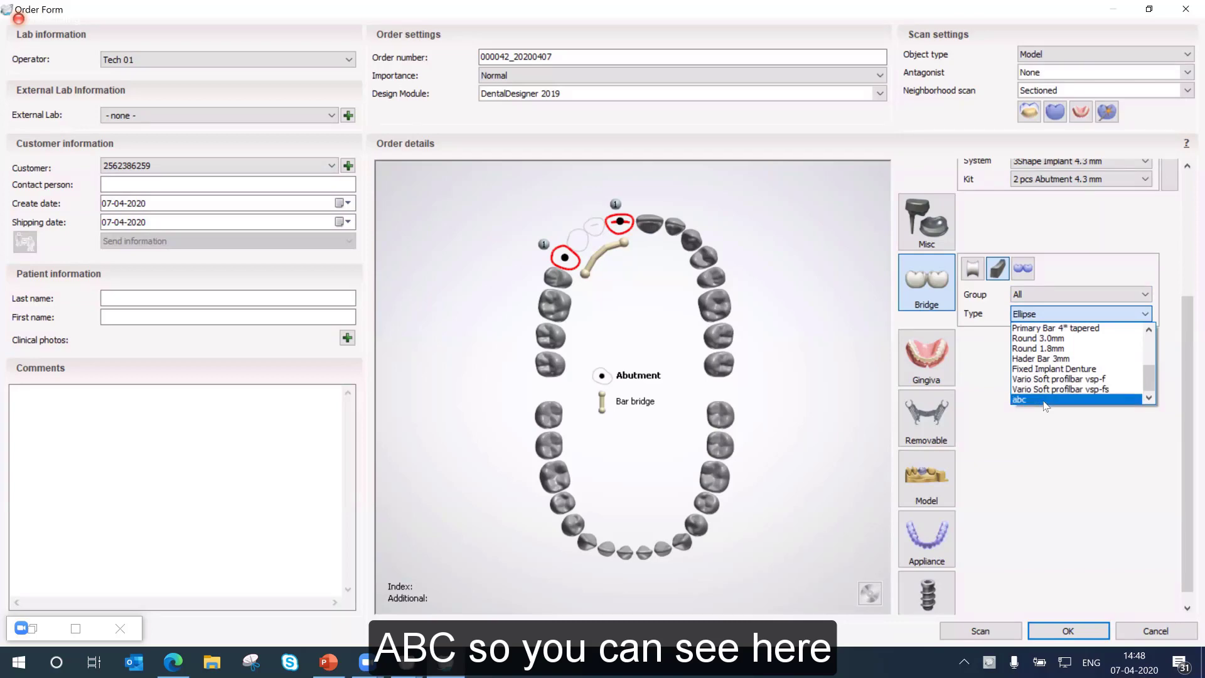
pyautogui.click(1047, 405)
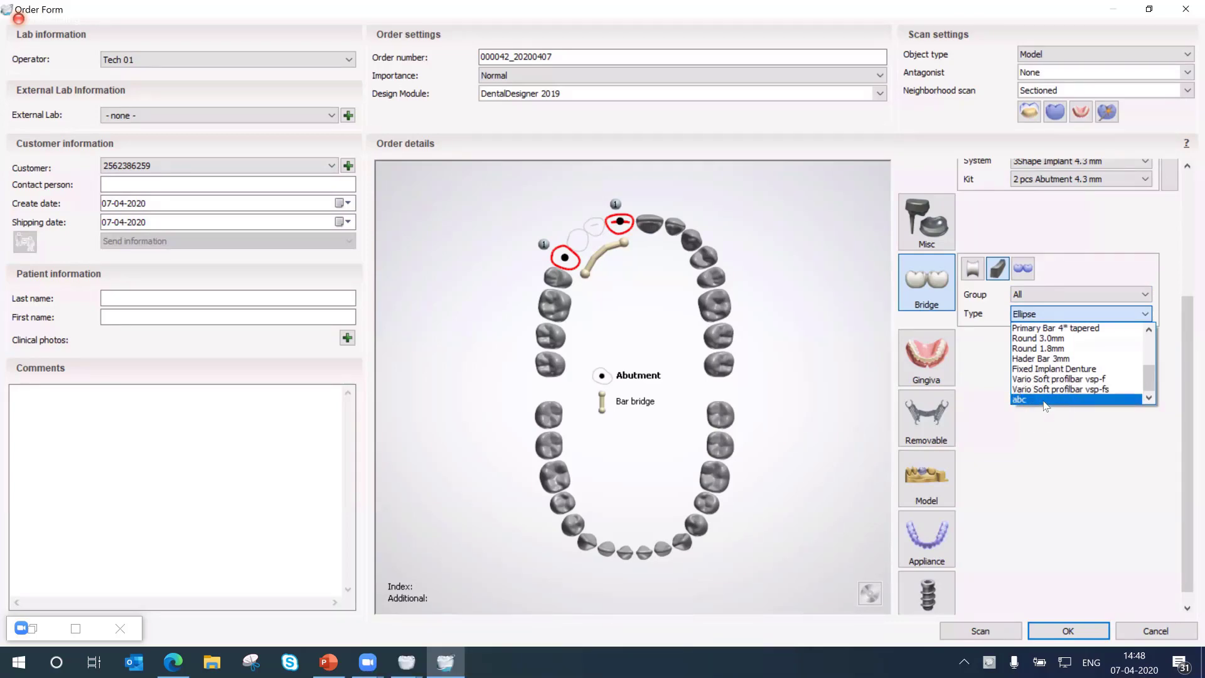
pyautogui.click(1045, 401)
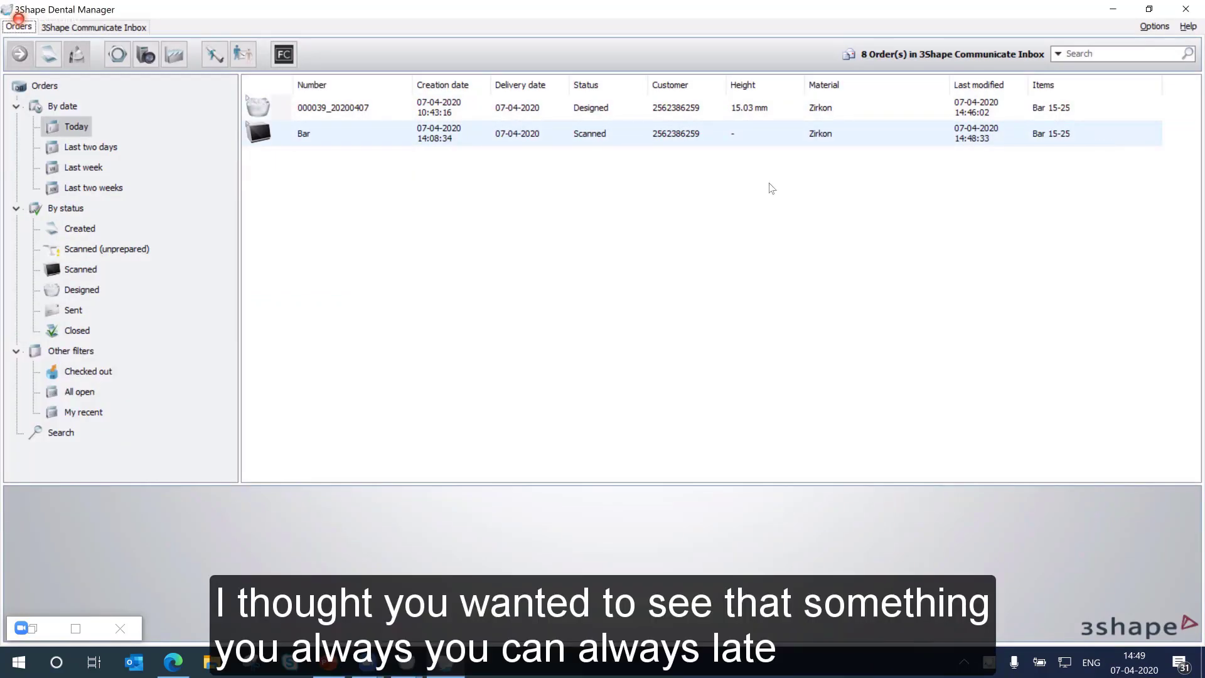
# Open the CAM output folder of the designed Bar 15-25 order and inspect the bar's STL model in 3Shape 3D Viewer
pyautogui.click(351, 111)
pyautogui.rightClick(347, 107)
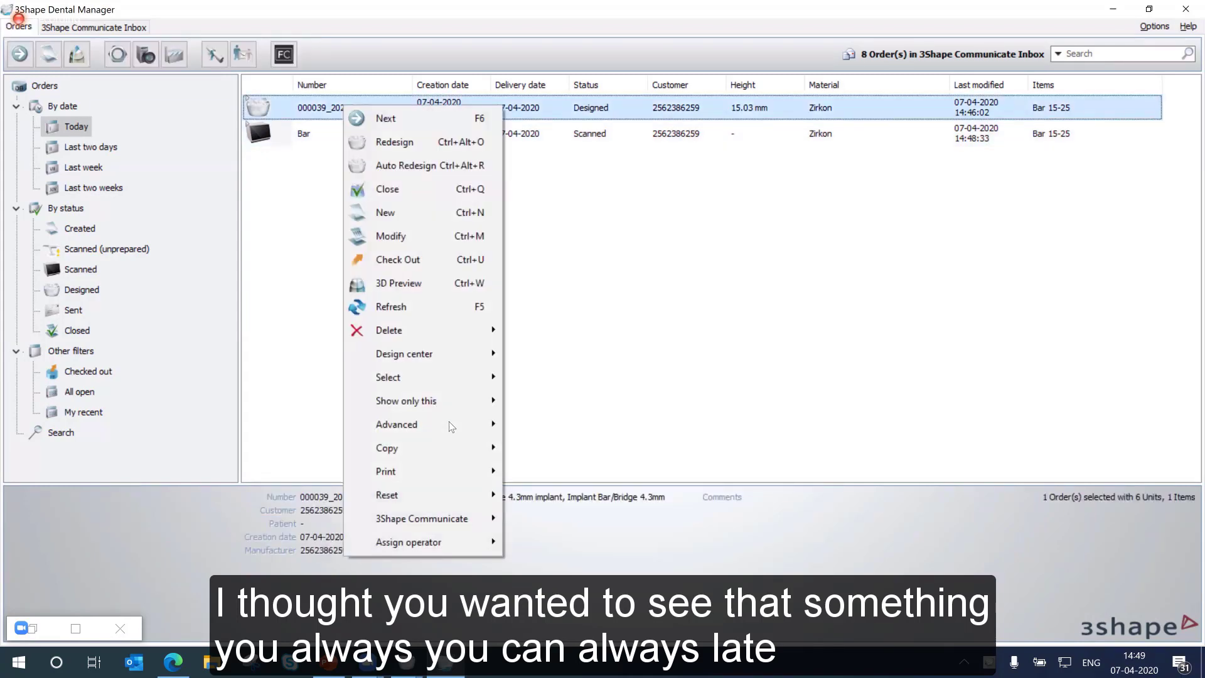
pyautogui.moveTo(427, 424)
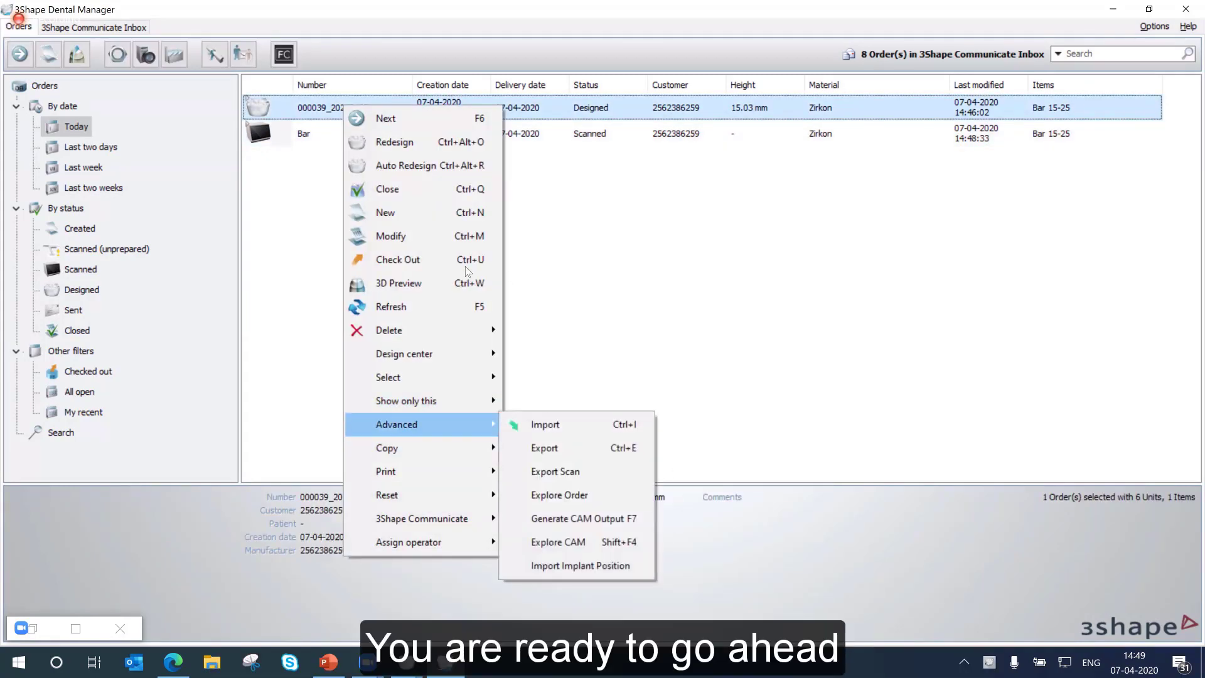
pyautogui.click(598, 542)
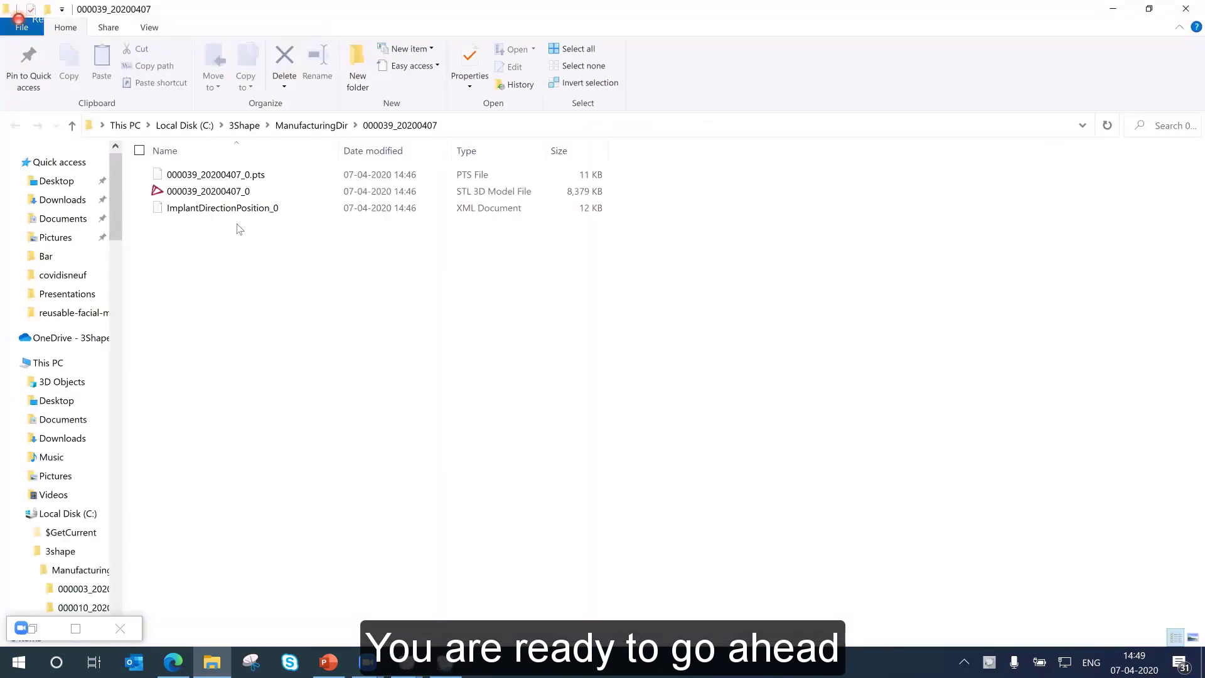
pyautogui.click(235, 191)
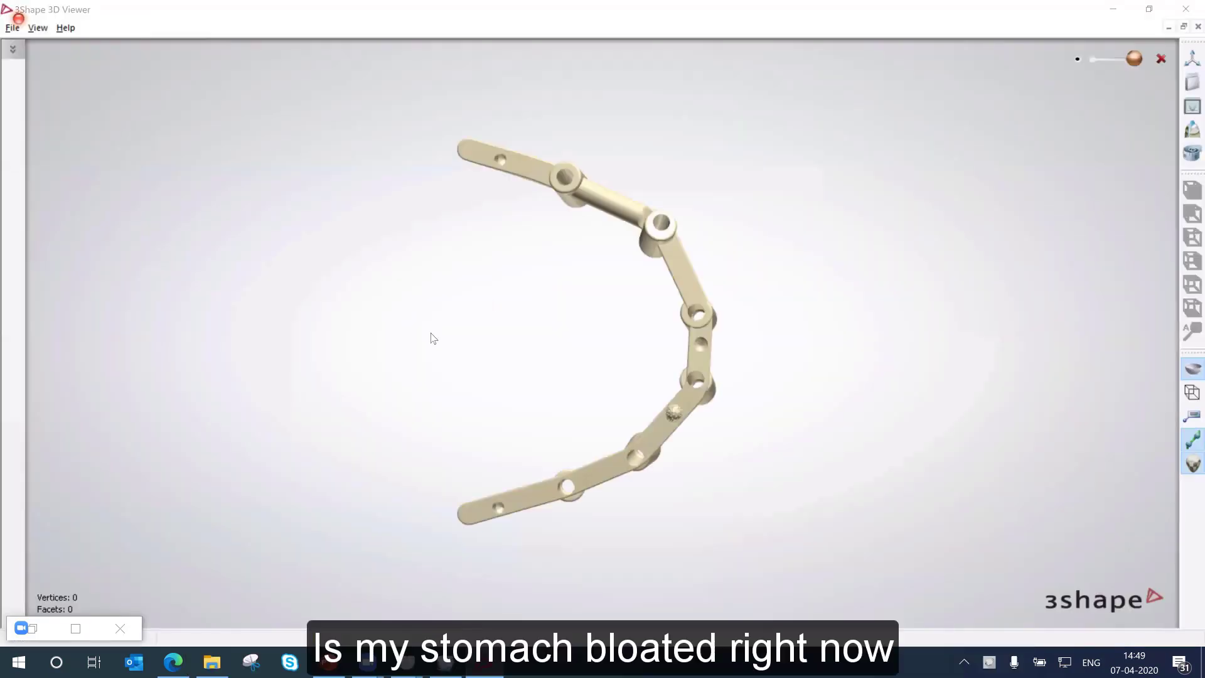
pyautogui.moveTo(439, 465); pyautogui.dragTo(885, 233, button='right')
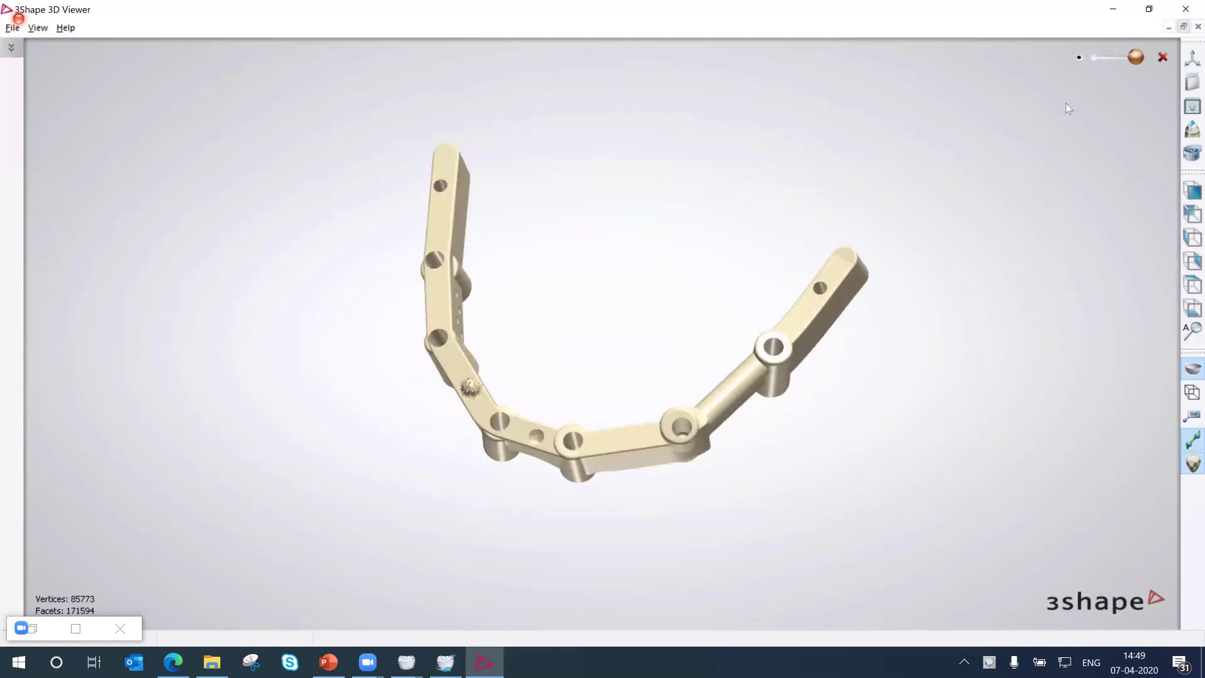
pyautogui.hotkey('alt', 'F4')
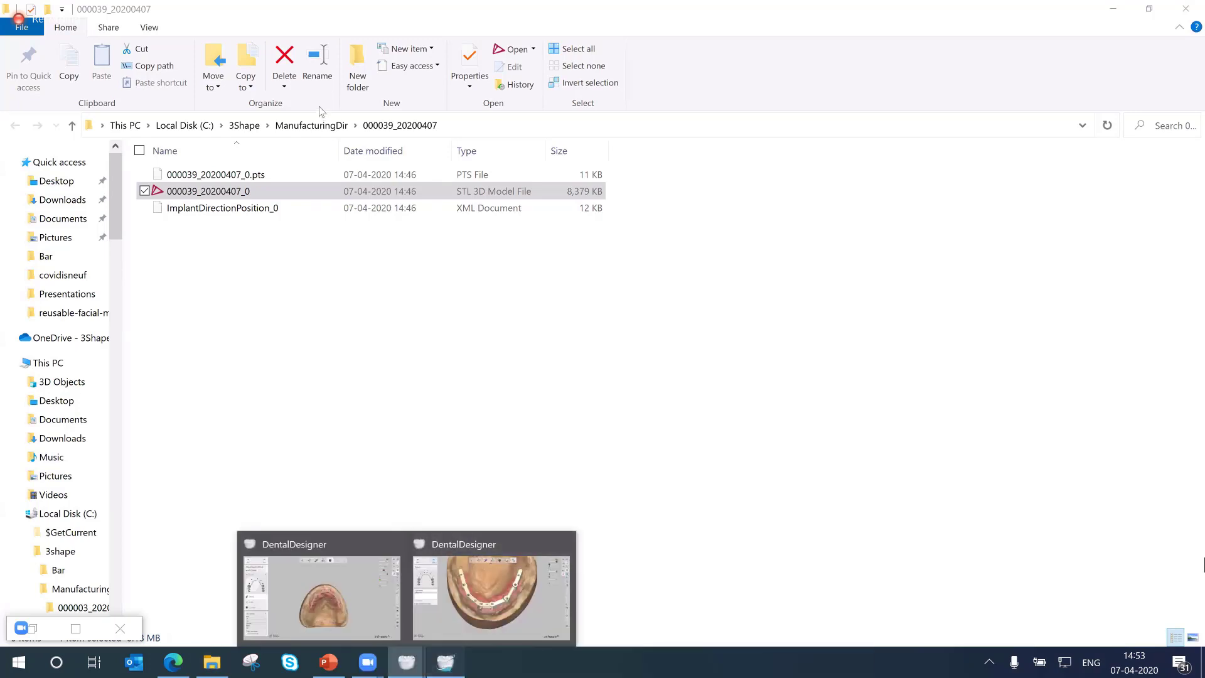
# In Dental Manager, copy the designed Bar 15-25 order with Copy and Append CAD Design to Preparation scan
pyautogui.hotkey('alt', 'Tab')
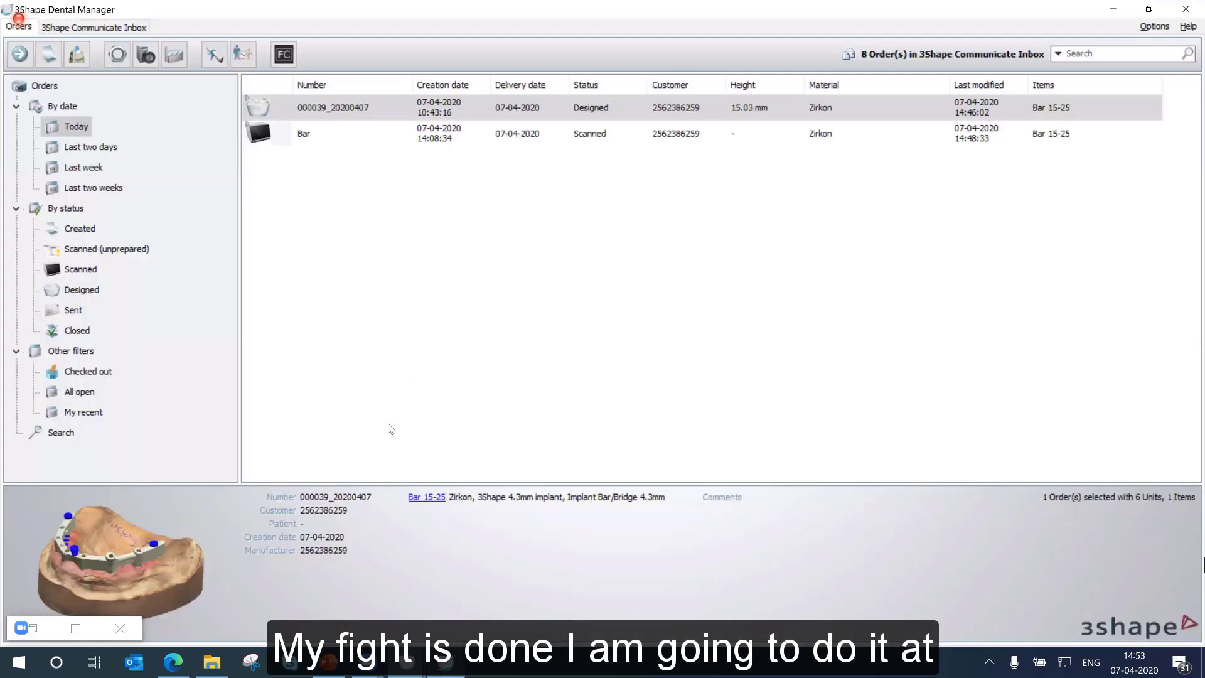
pyautogui.rightClick(381, 446)
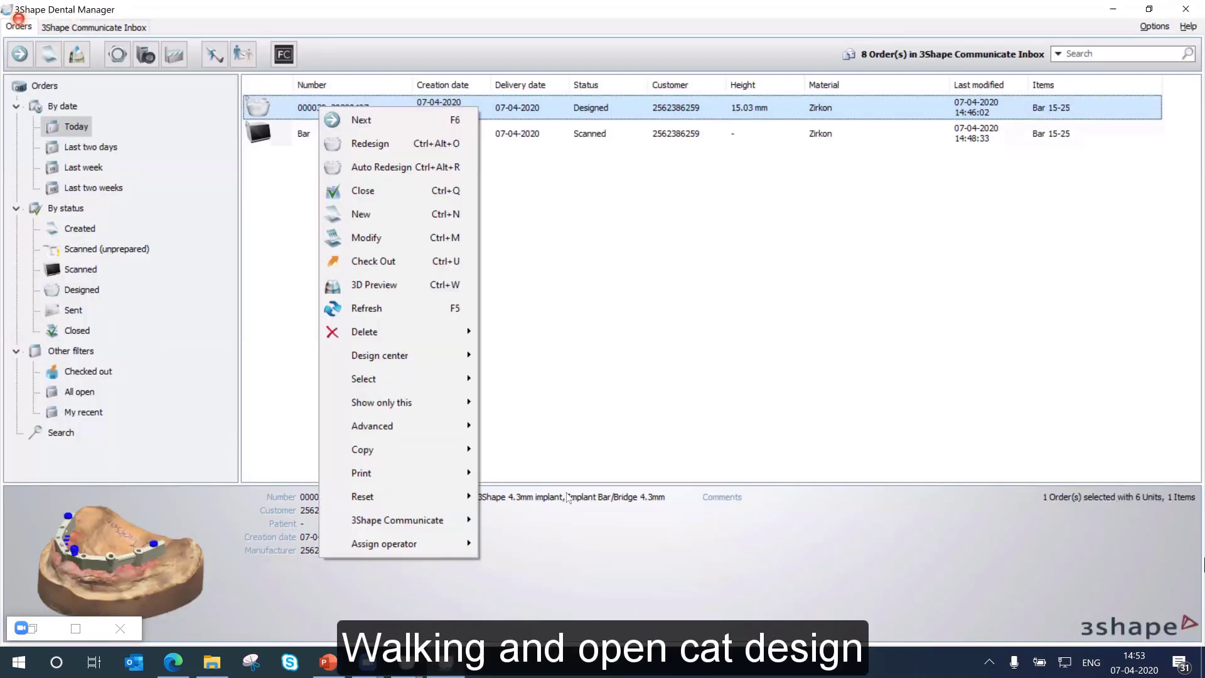
pyautogui.moveTo(377, 426)
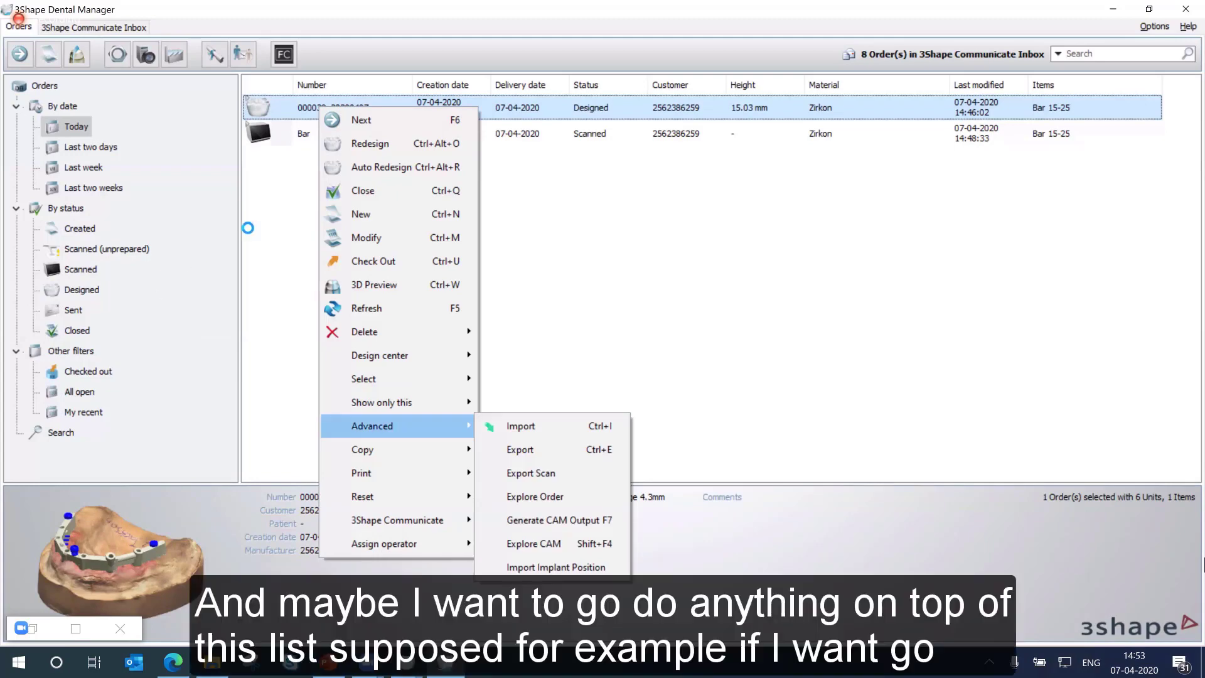
pyautogui.moveTo(362, 449)
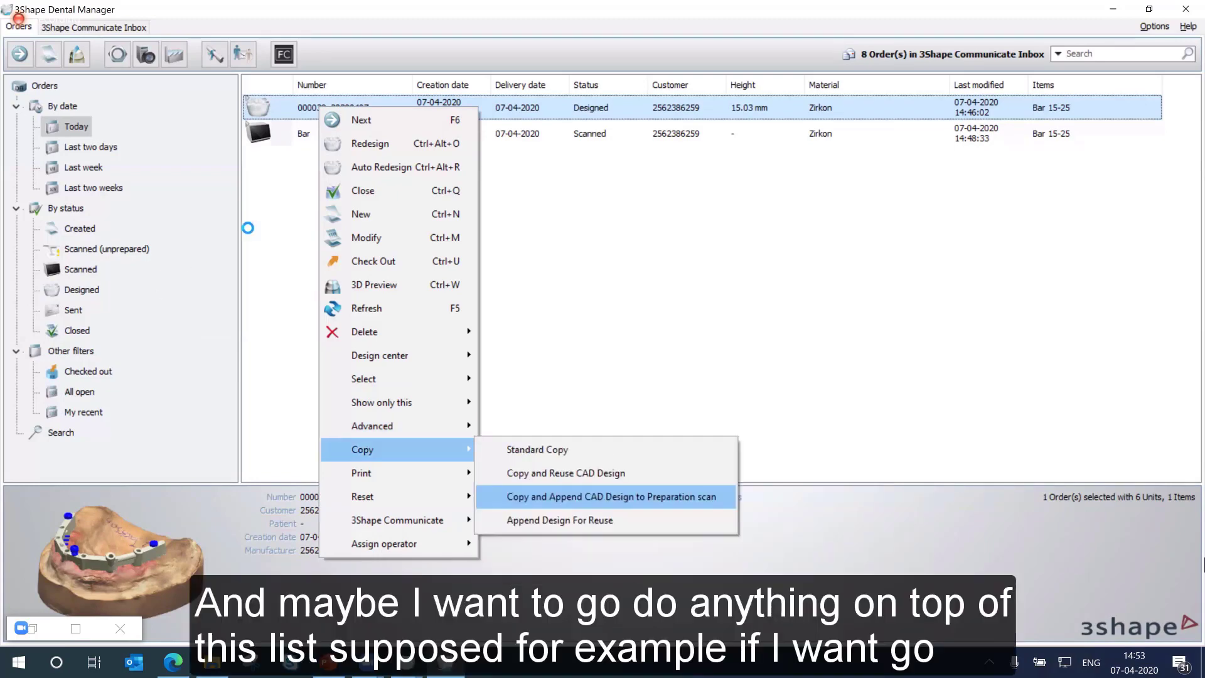
pyautogui.click(248, 227)
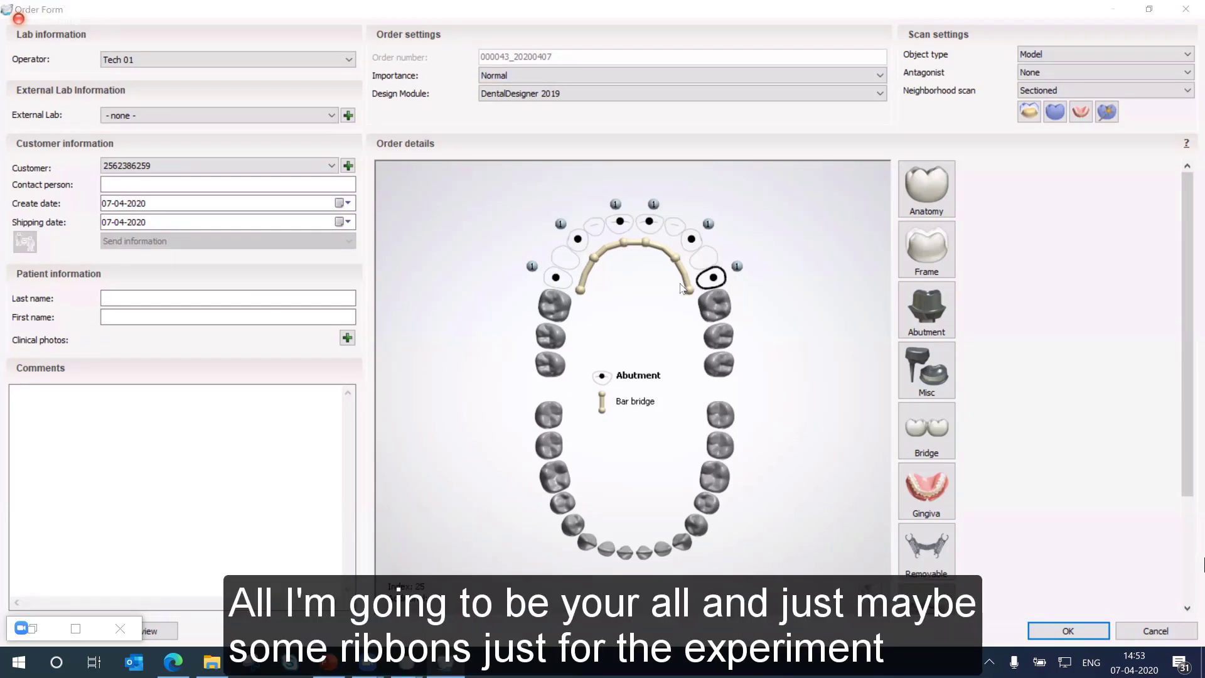
# Replace the upper bar and abutments in the copied order with a Wax RPD frame and save the order
pyautogui.rightClick(713, 283)
pyautogui.click(758, 331)
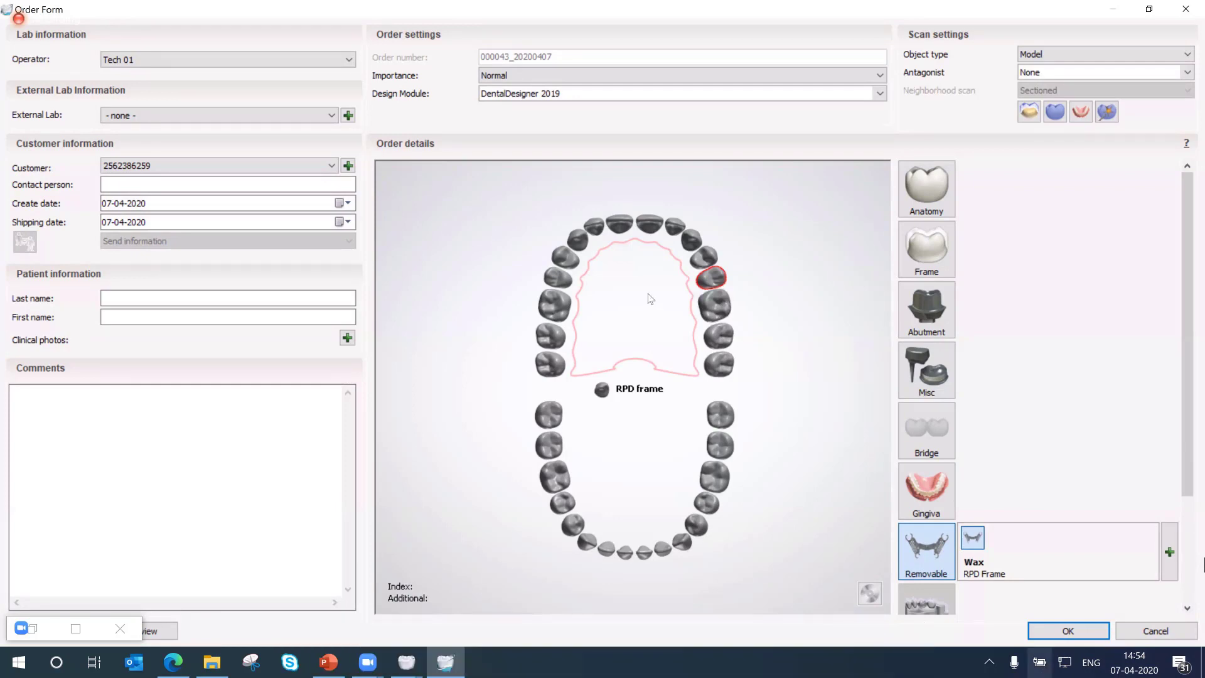
pyautogui.click(1068, 631)
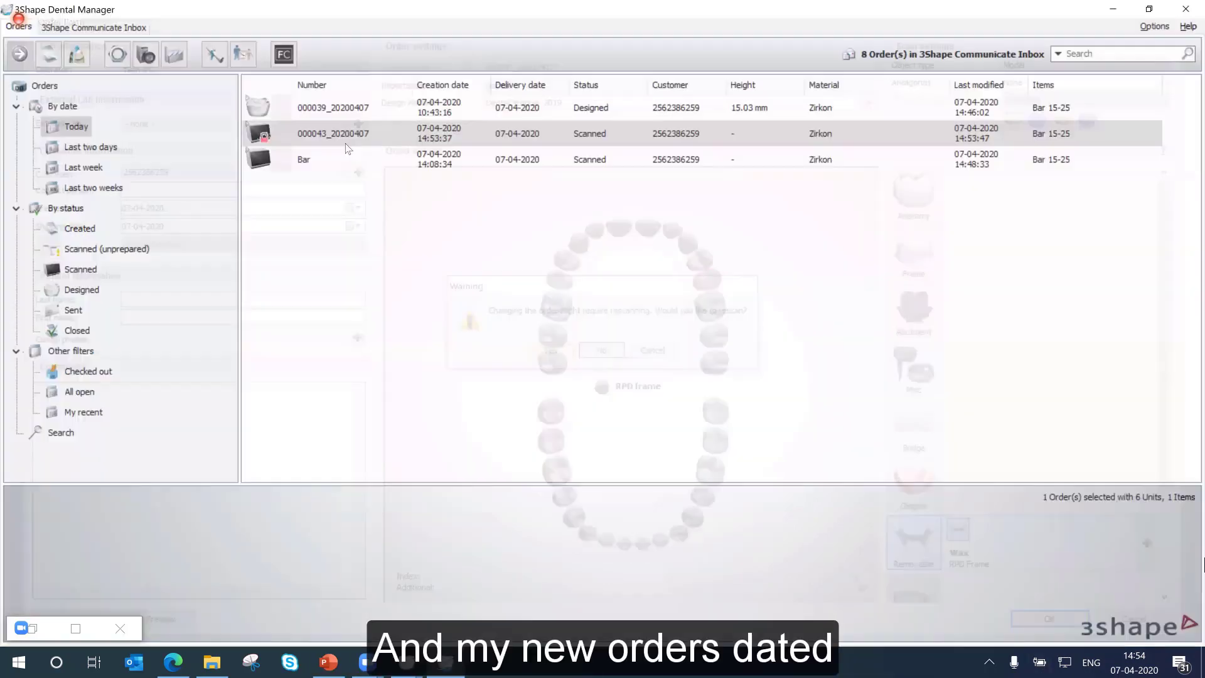
pyautogui.click(604, 350)
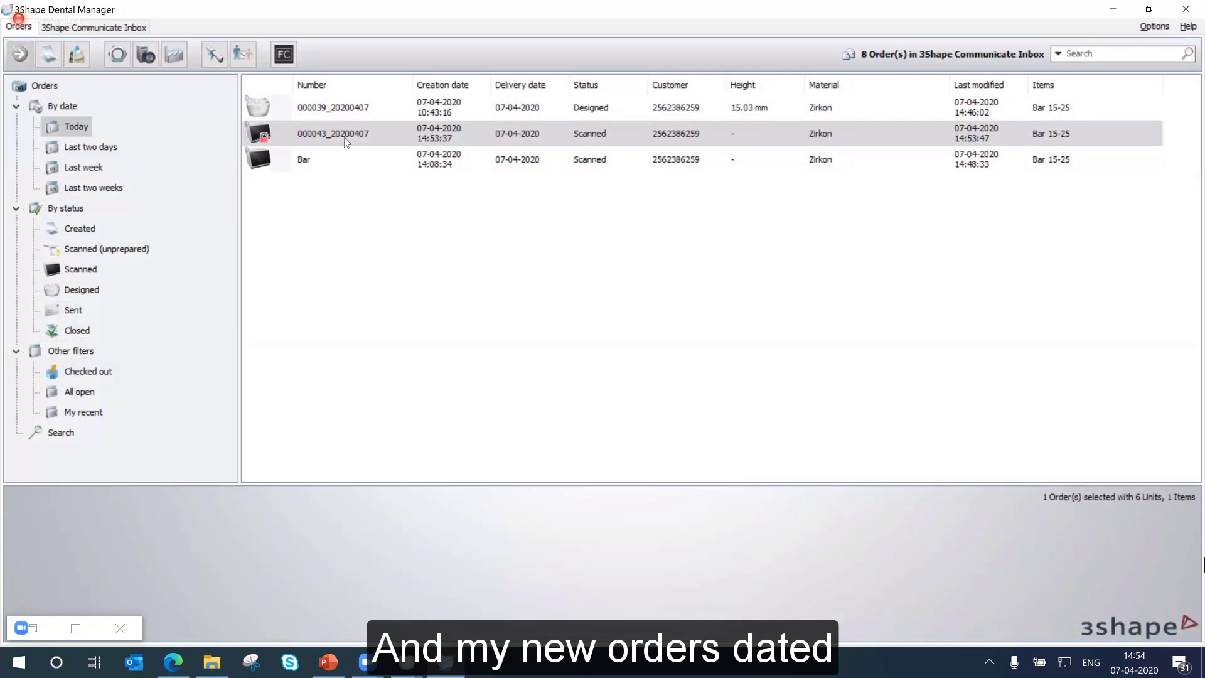
# Examine the 3D preview of the RPD frame order, viewing the bar merged with the model enlarged and from above
pyautogui.rightClick(346, 139)
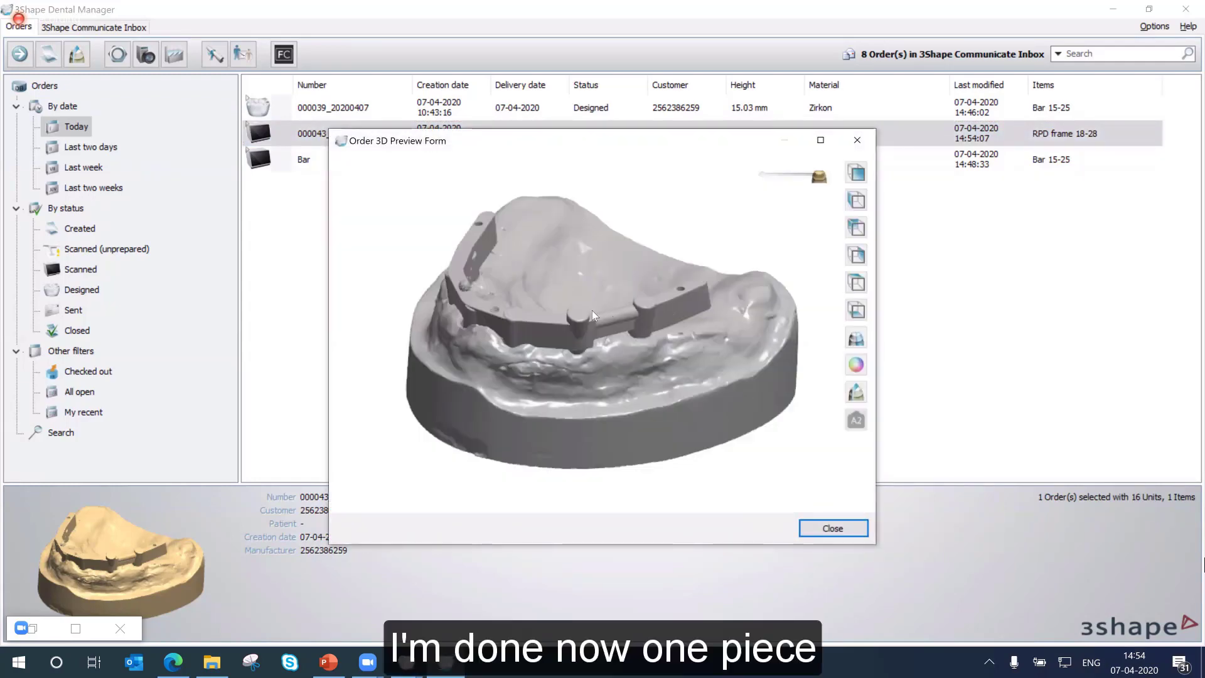
pyautogui.moveTo(575, 330); pyautogui.dragTo(657, 148, button='right')
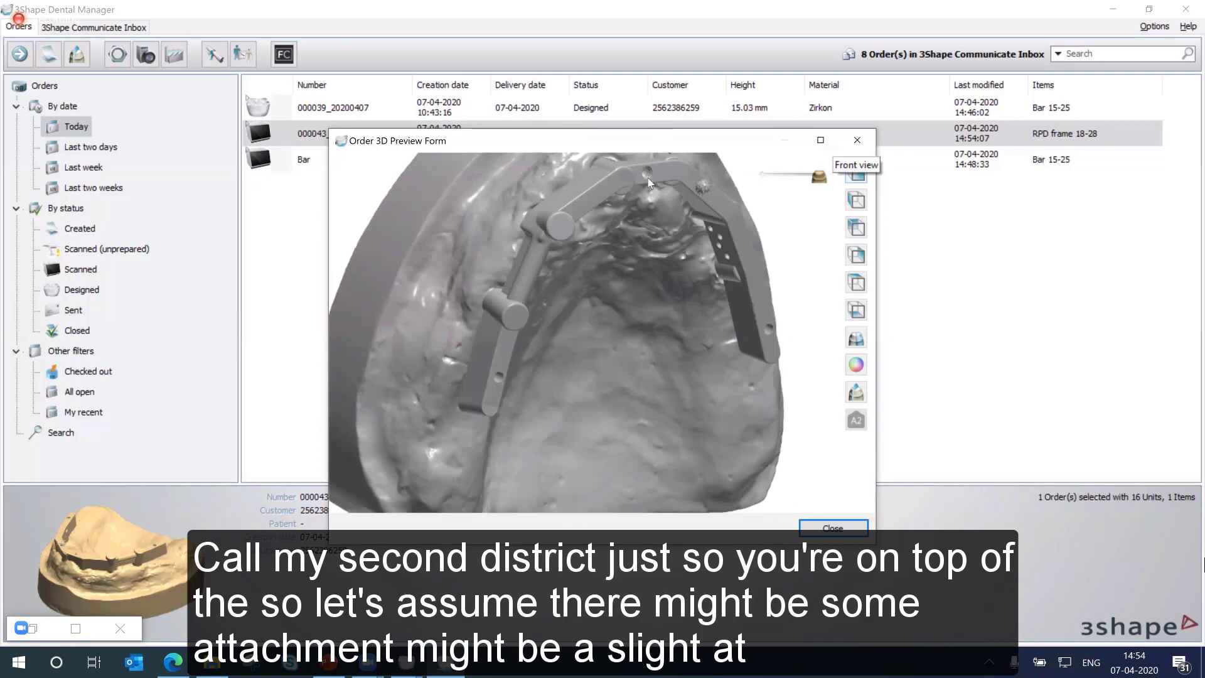
pyautogui.click(820, 141)
pyautogui.moveTo(457, 315); pyautogui.dragTo(419, 303, button='right')
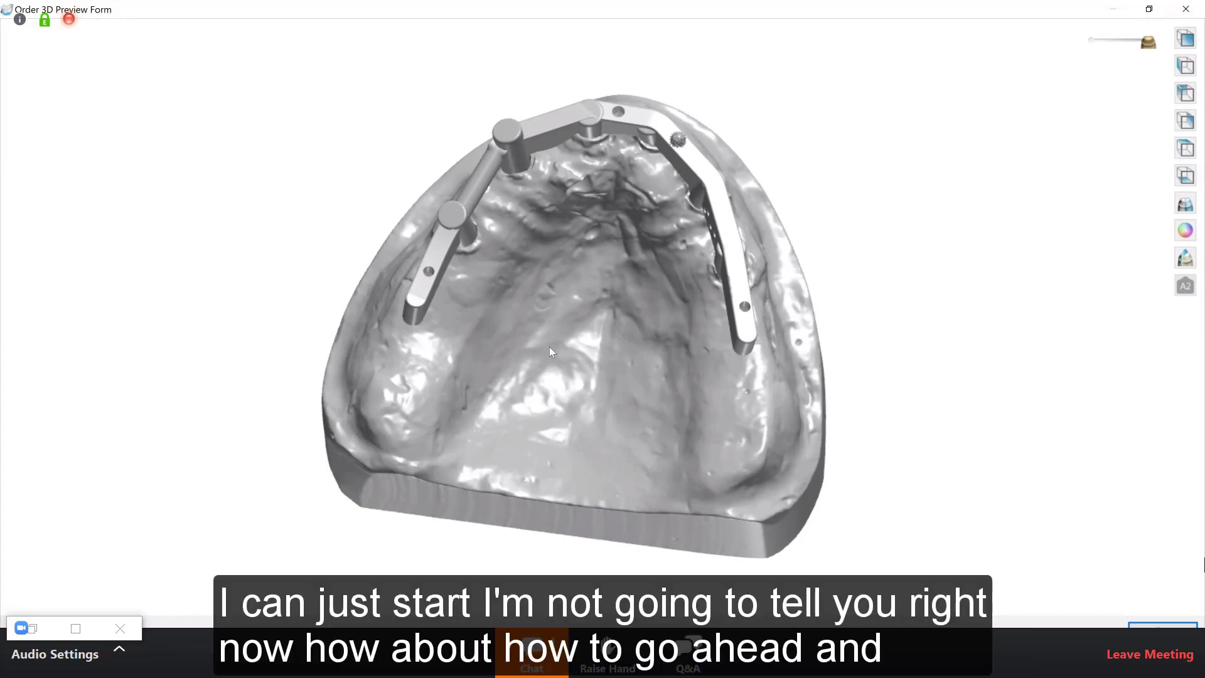
pyautogui.hotkey('alt', 'F4')
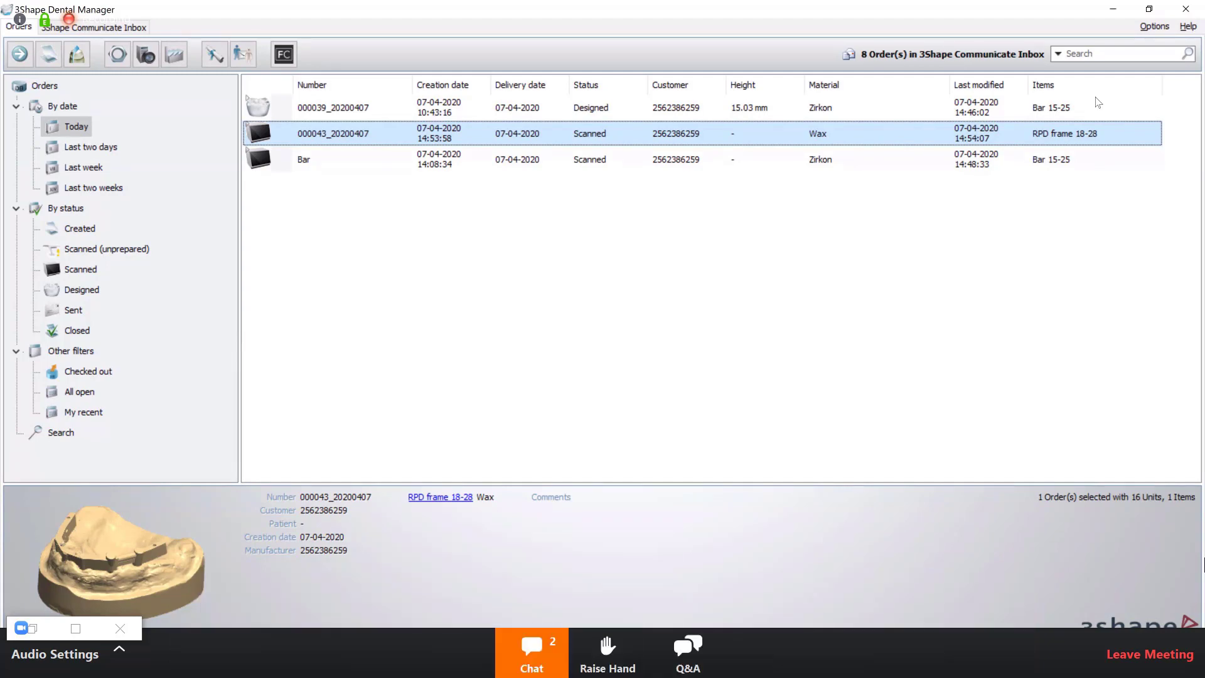
# Create a new order with Zirkon abutments on teeth 15 and 12, using 3Shape Implant 4.3 mm with the Implant Bar/Bridge 4.3mm kit
pyautogui.click(49, 52)
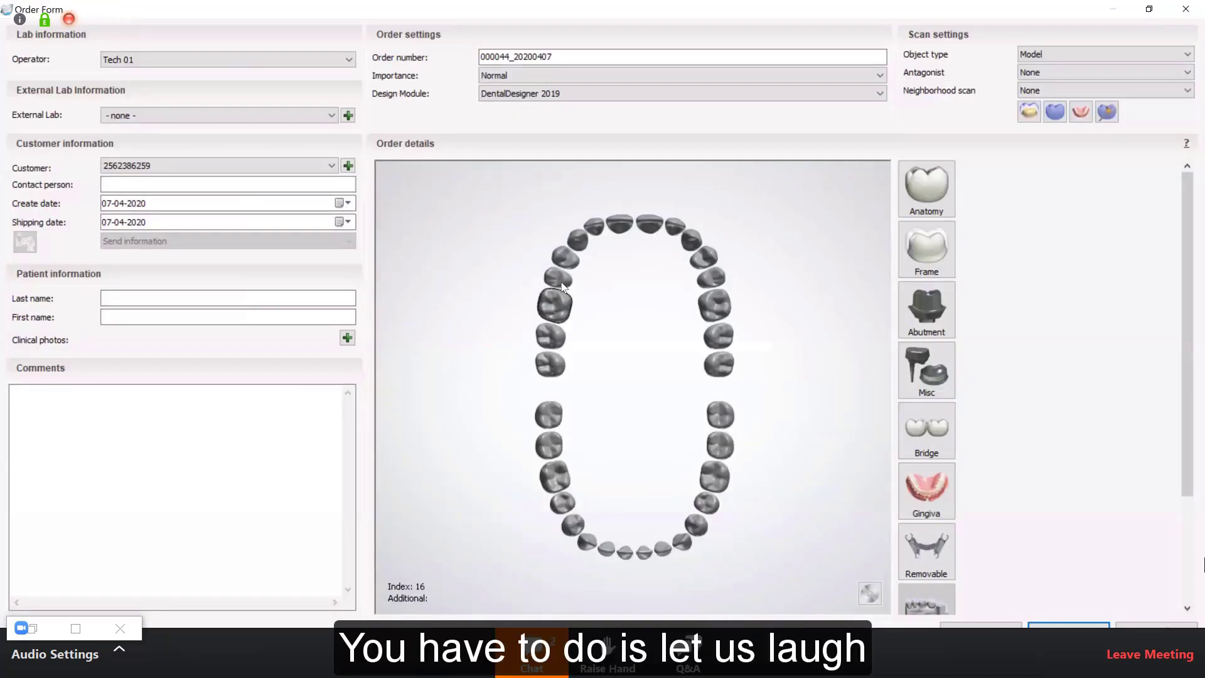
pyautogui.click(561, 281)
pyautogui.click(594, 227)
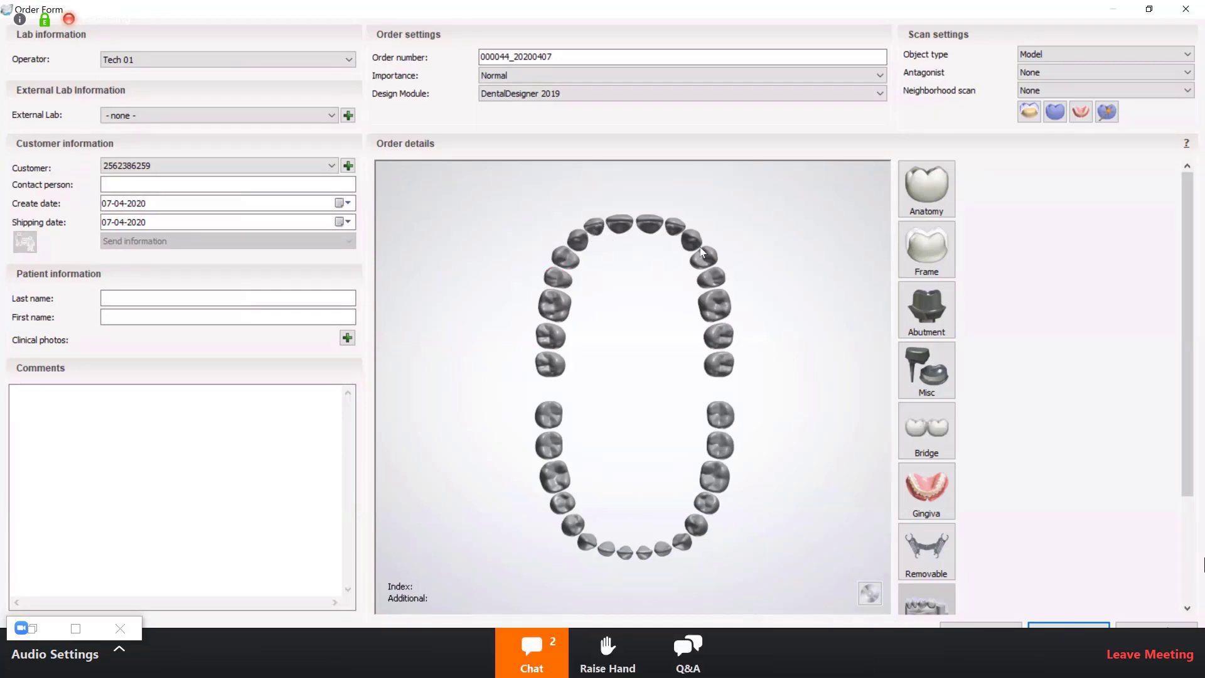
pyautogui.keyDown('ctrl'); pyautogui.click(558, 277); pyautogui.keyUp('ctrl')
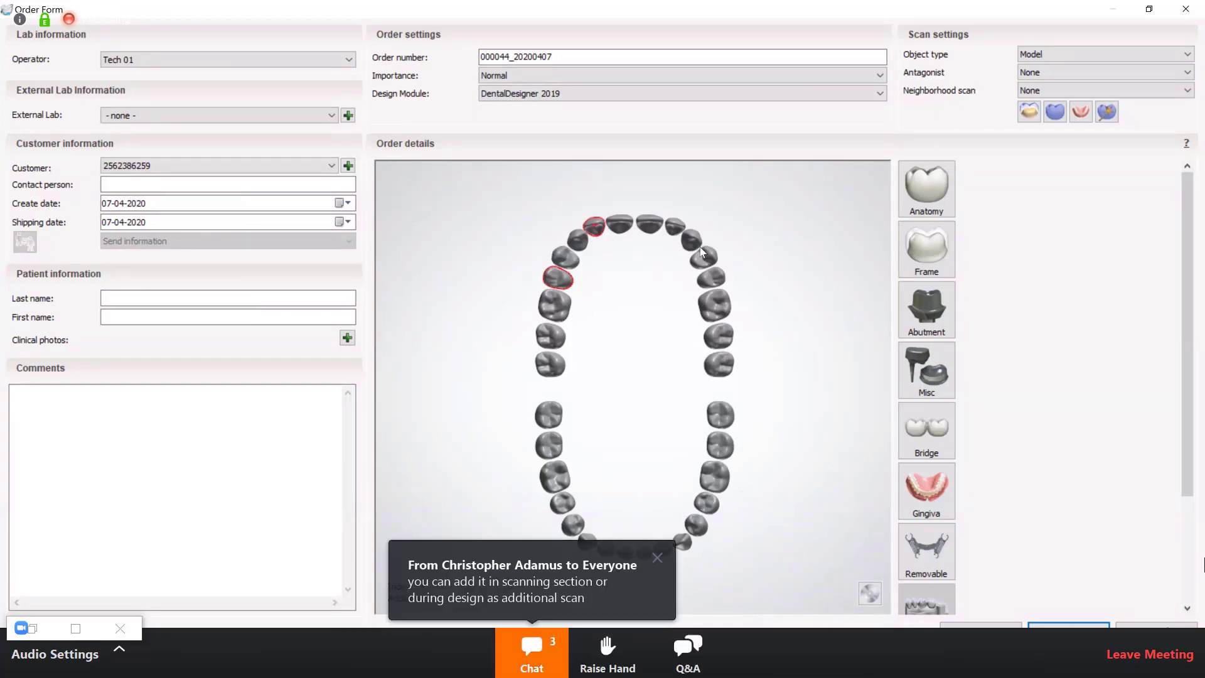
pyautogui.click(1056, 113)
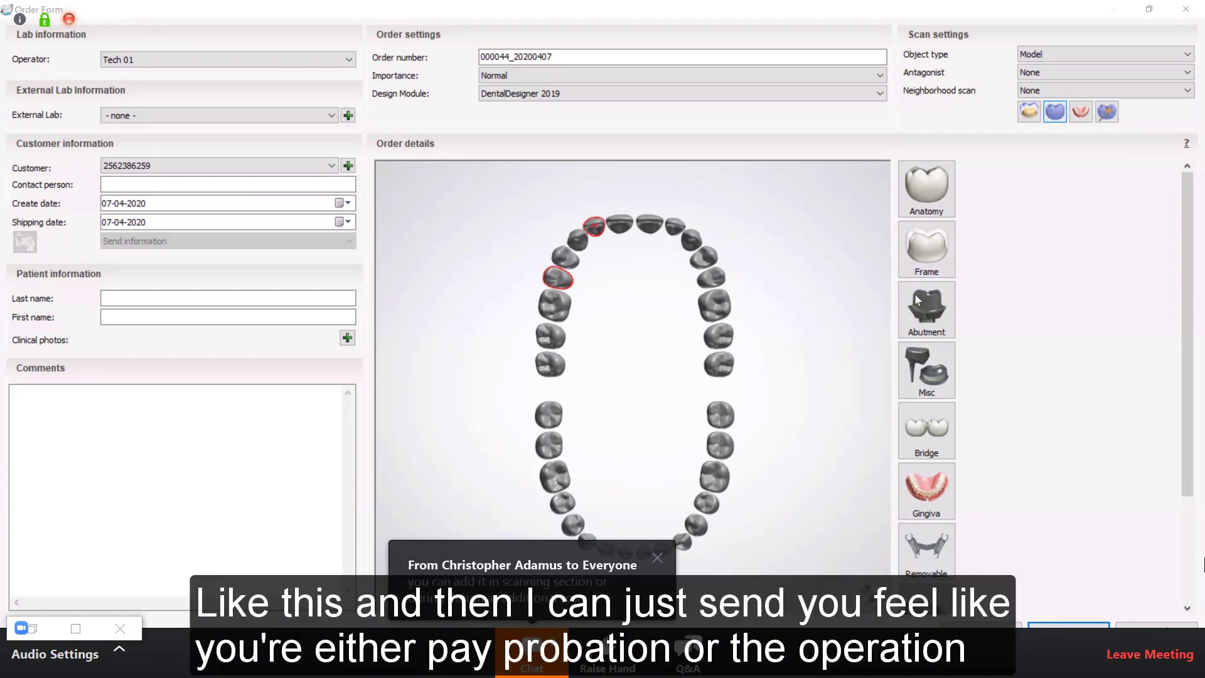
pyautogui.click(1032, 115)
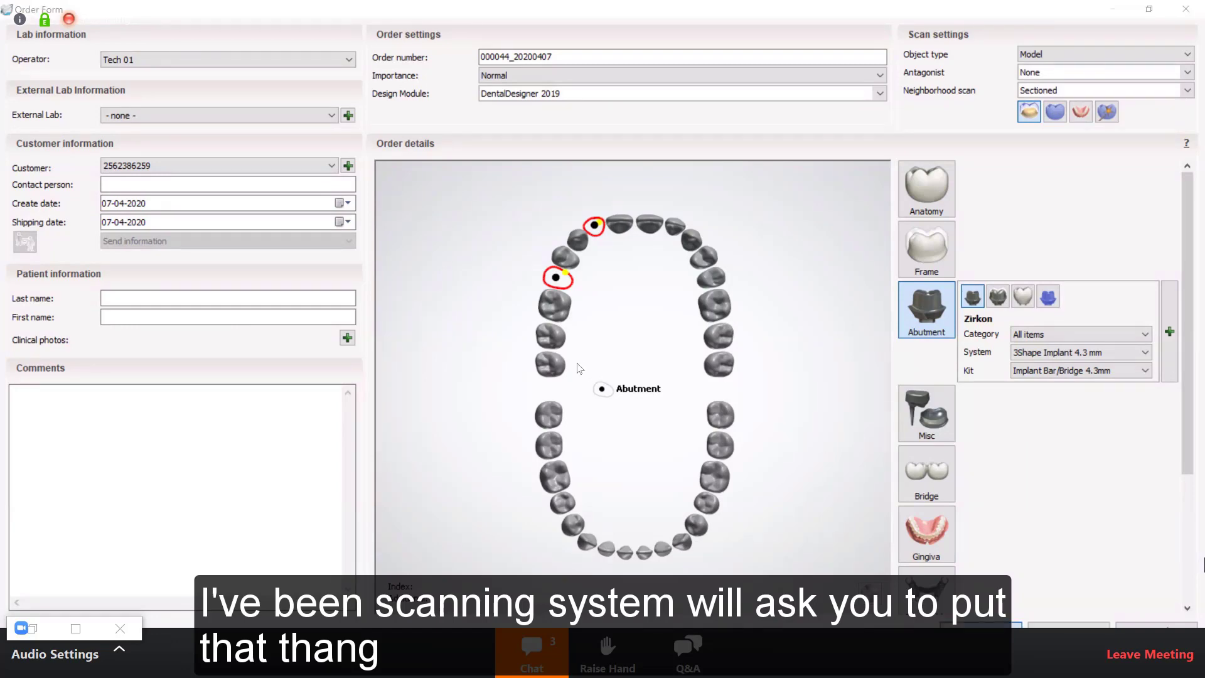
# Save the abutment order and start its scanning workflow at the upper jaw with scan flags
pyautogui.click(559, 373)
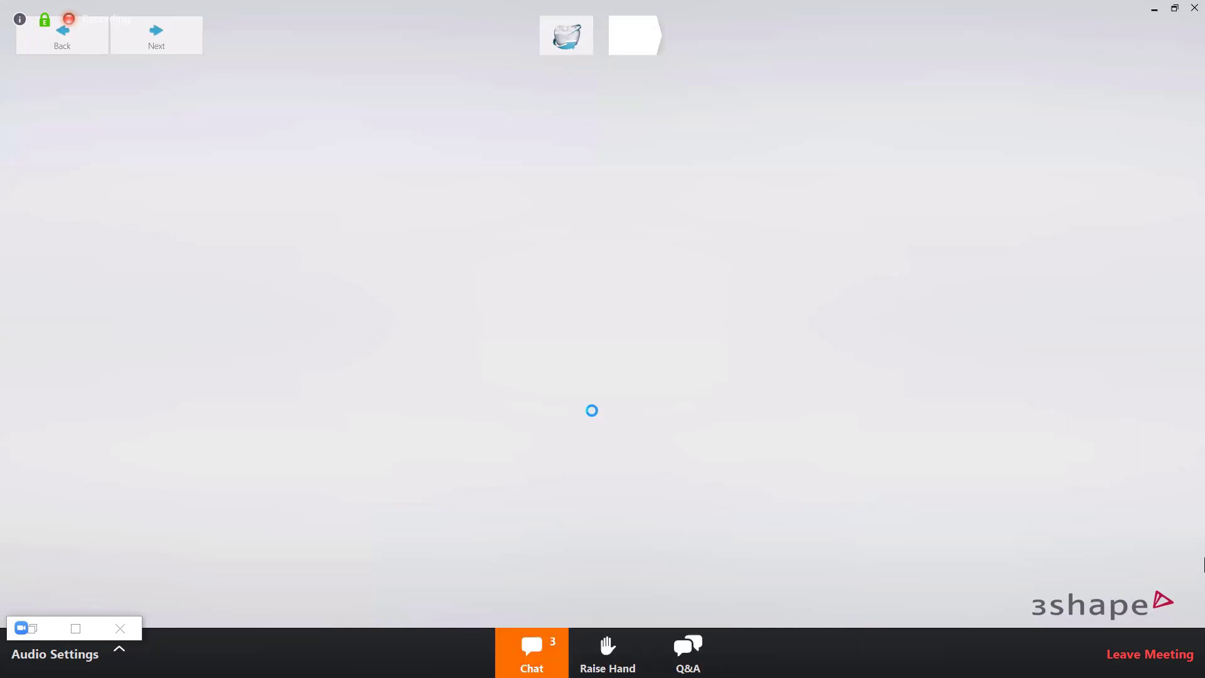
pyautogui.press('Tab')
pyautogui.press('Return')
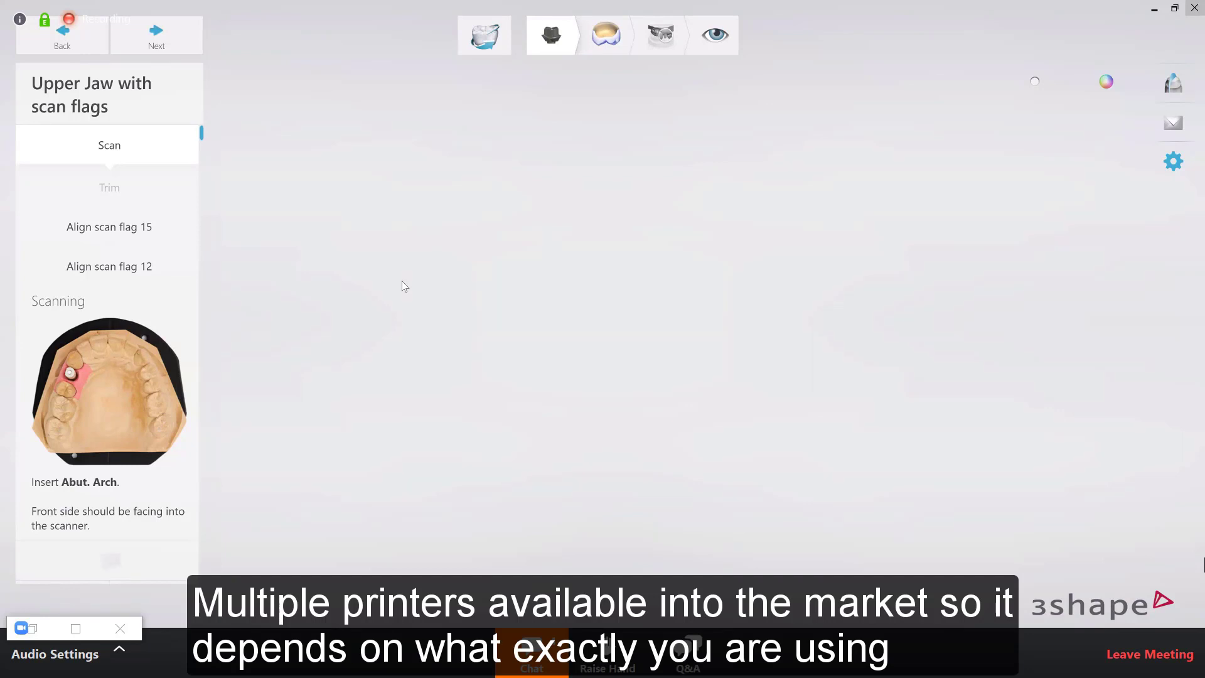
# Check the webinar chat, close it, and switch from the scanning window to the Dental Manager order list
pyautogui.hotkey('alt', 'h')
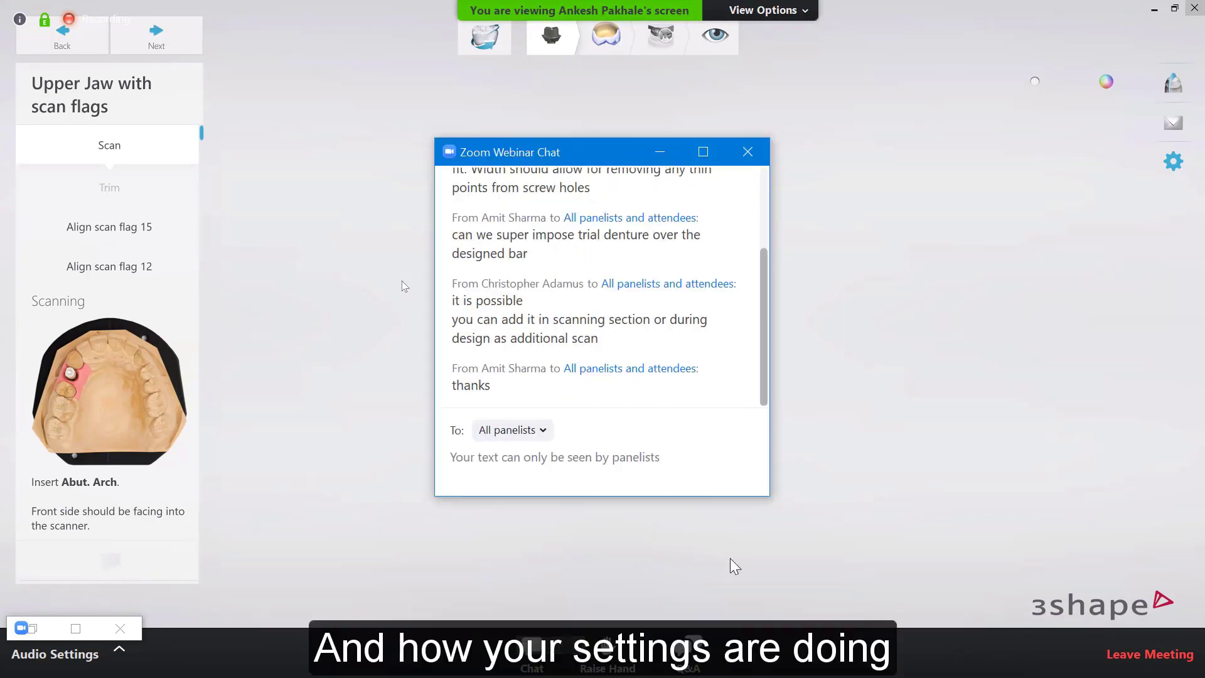
pyautogui.click(747, 151)
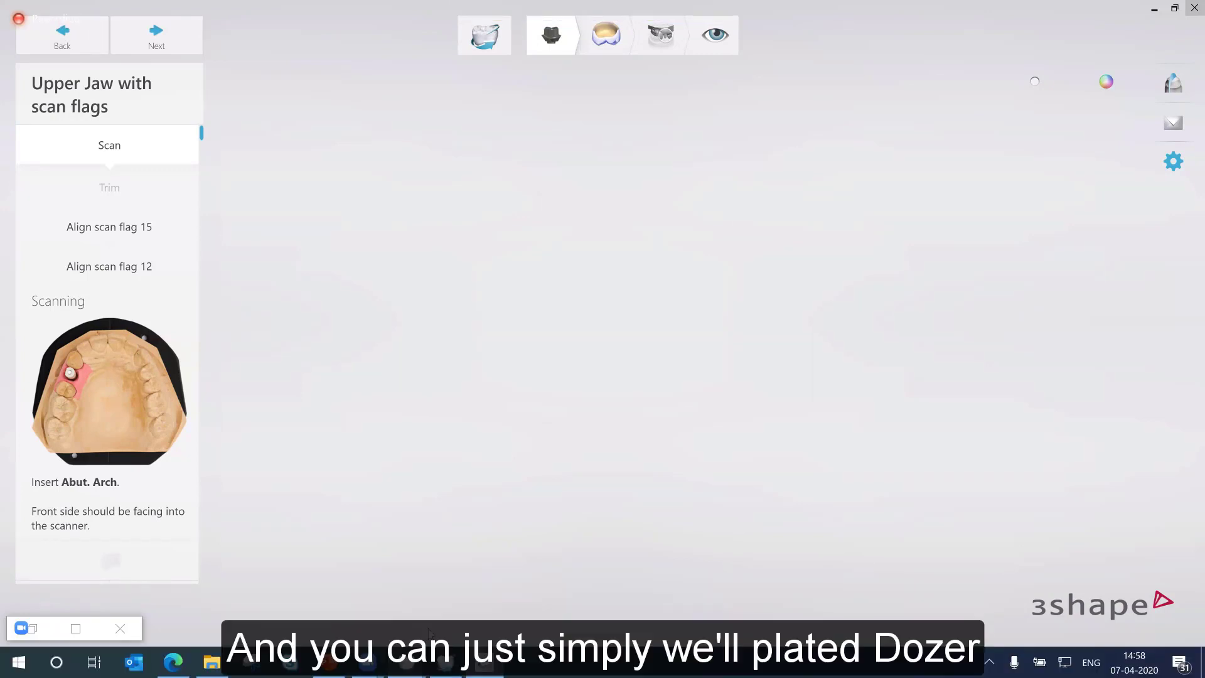
pyautogui.moveTo(446, 662)
pyautogui.click(440, 580)
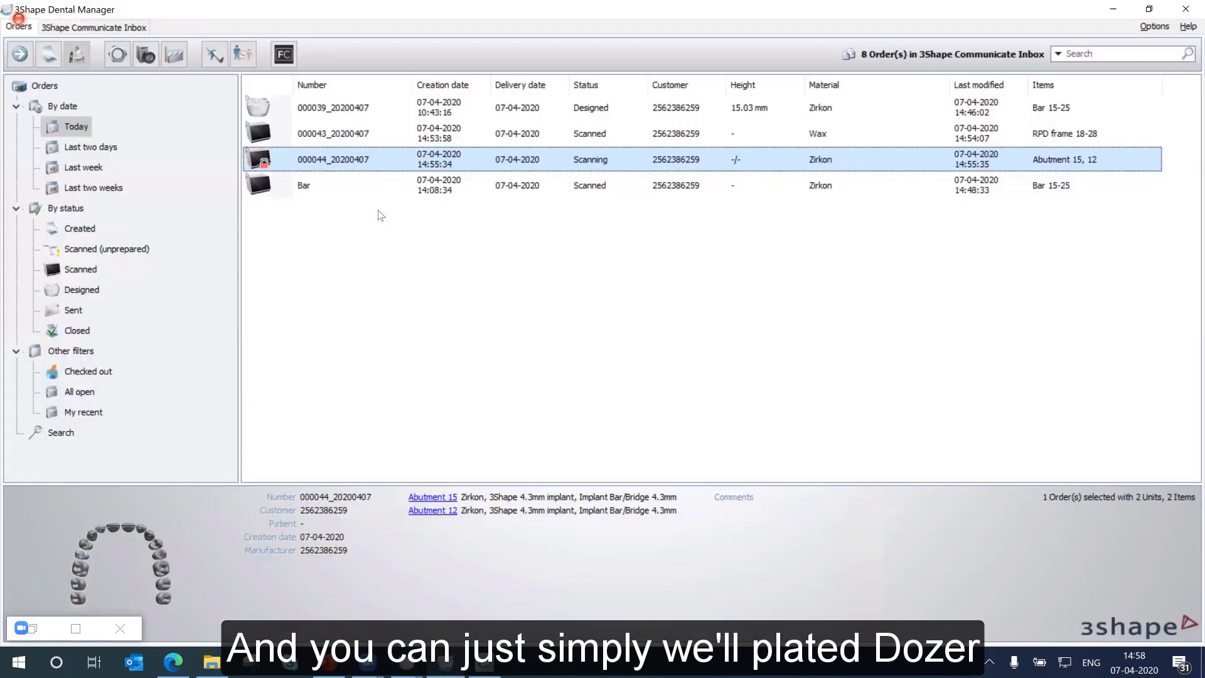